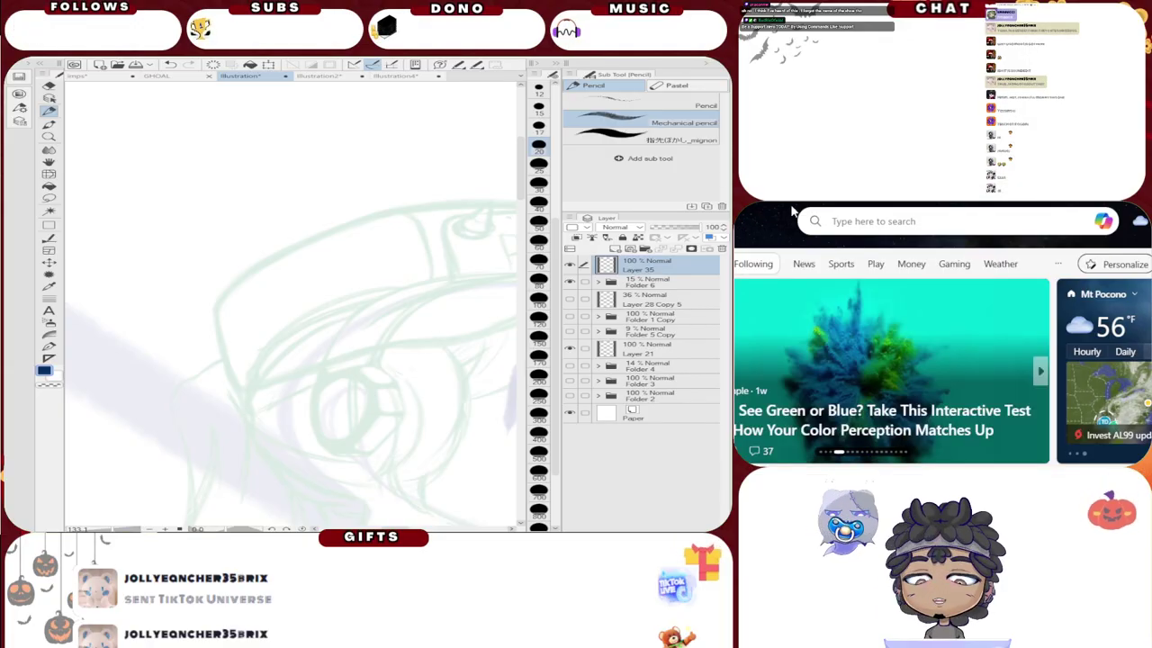
# Step: Switch to the YouTube tab and look through the recommended videos and Shorts on the home feed
pyautogui.moveTo(736, 267)
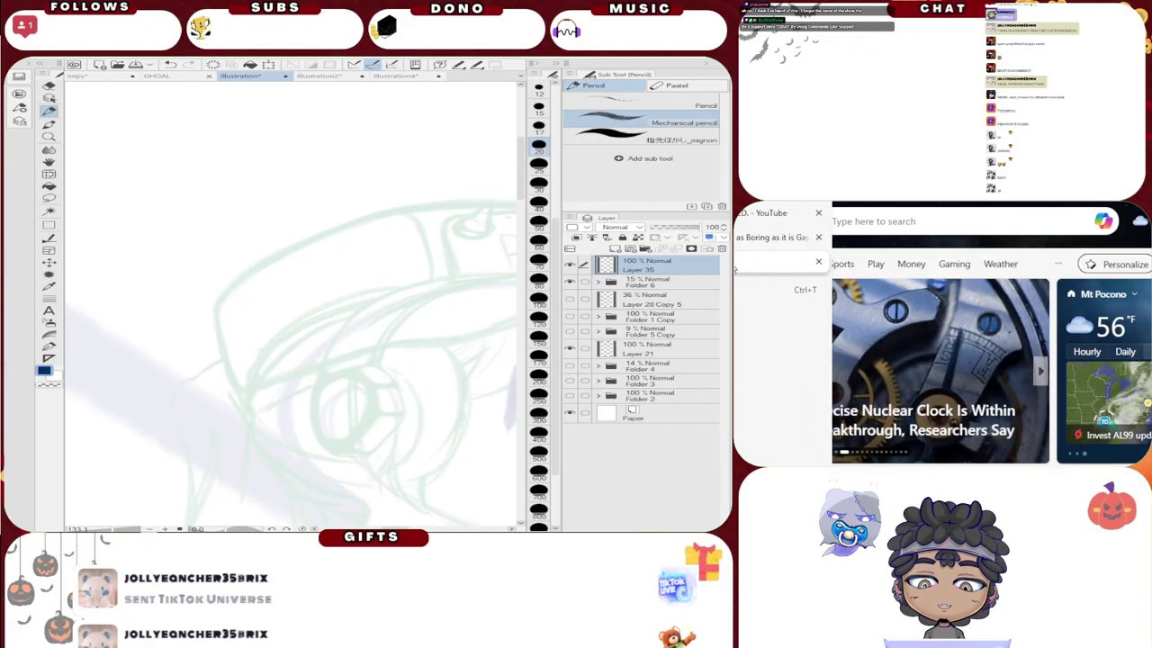
pyautogui.click(774, 212)
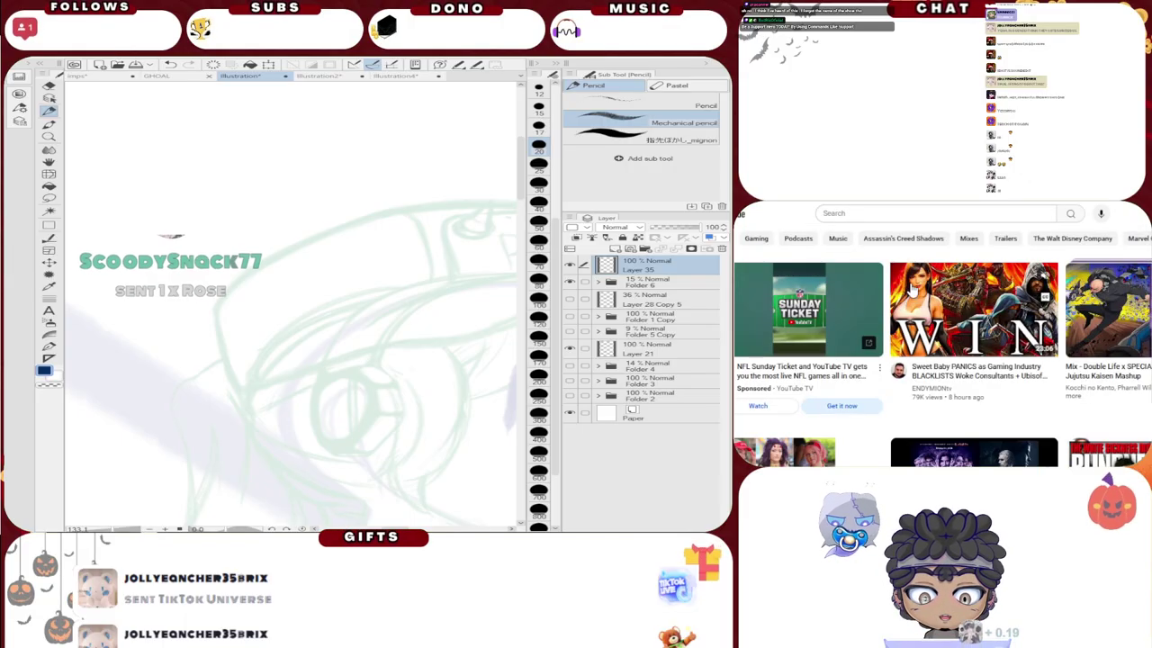
pyautogui.scroll(-3, 912, 287)
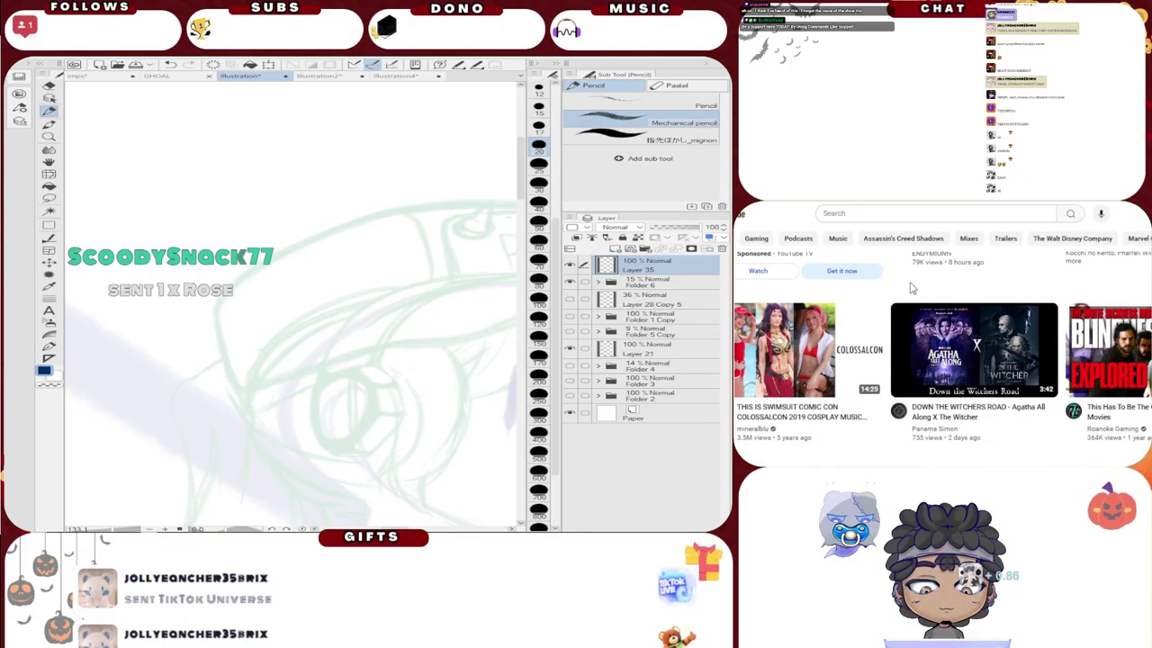
pyautogui.scroll(-6, 911, 287)
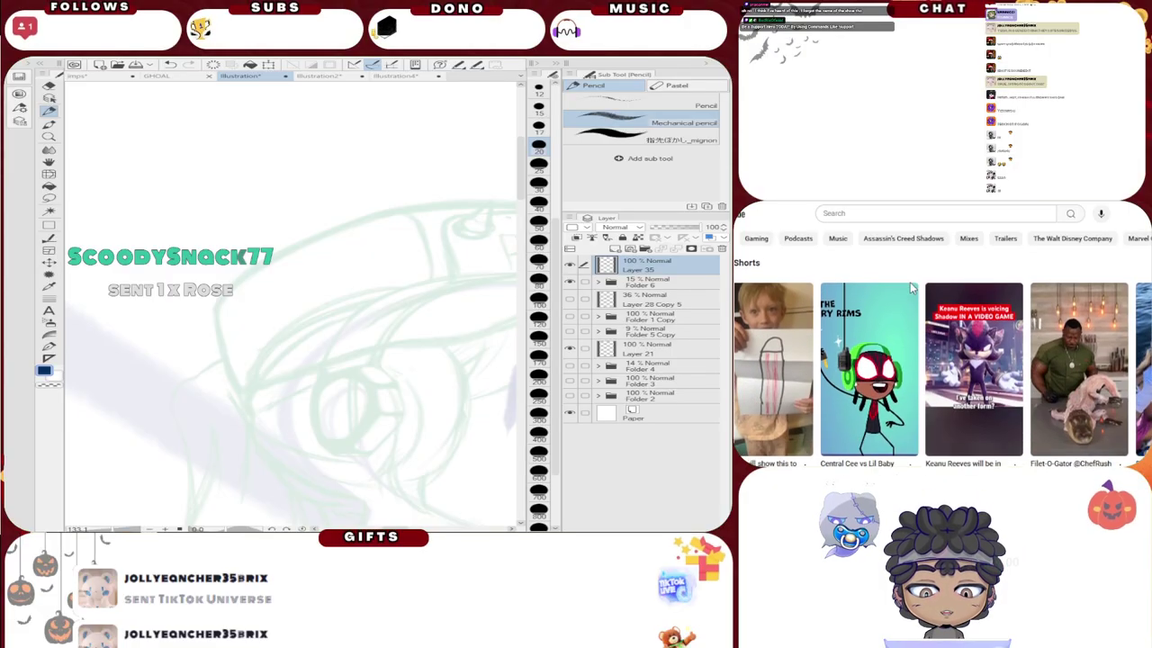
pyautogui.scroll(3, 912, 287)
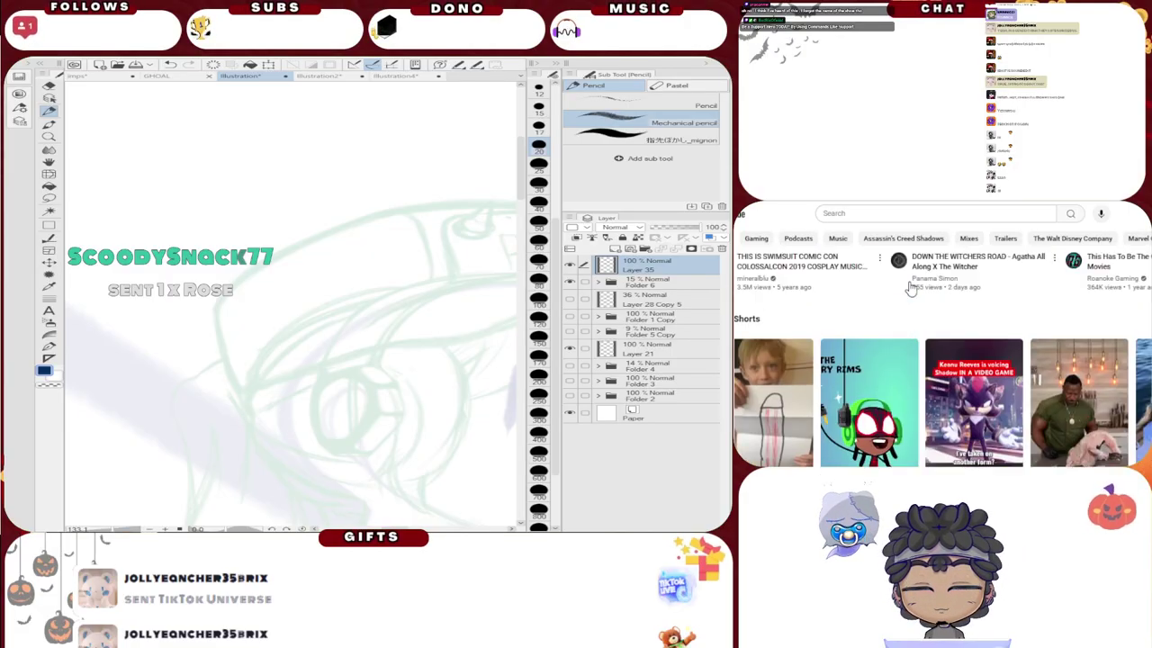
pyautogui.scroll(-2, 911, 287)
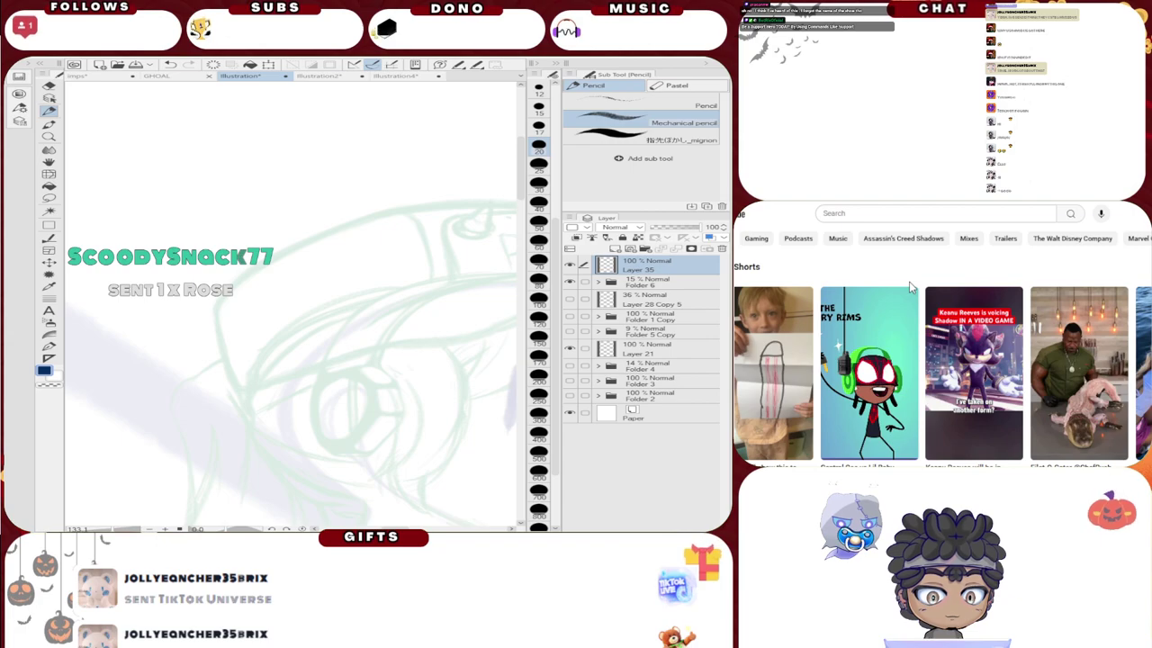
pyautogui.scroll(-5, 911, 285)
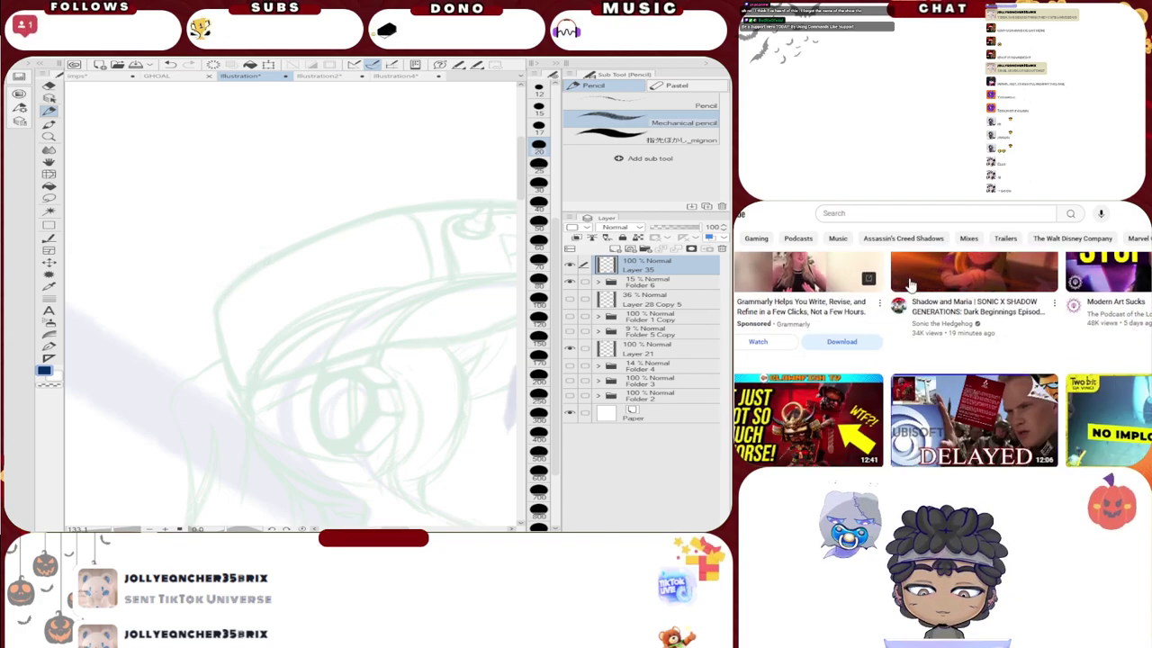
pyautogui.scroll(-1, 912, 285)
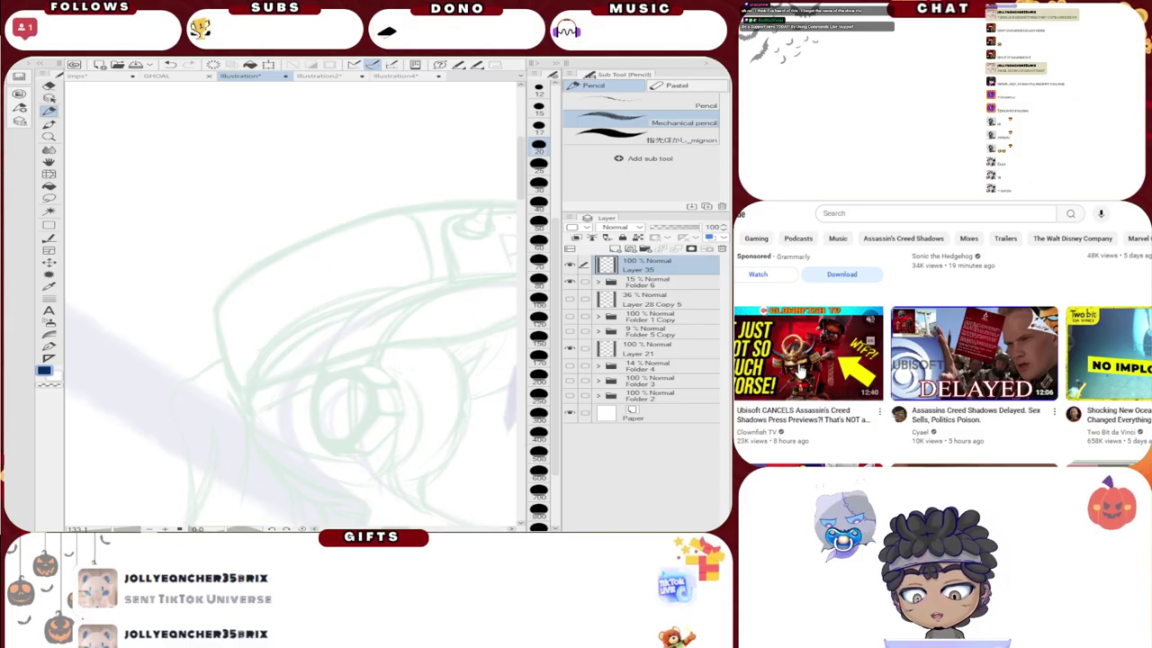
pyautogui.moveTo(990, 385)
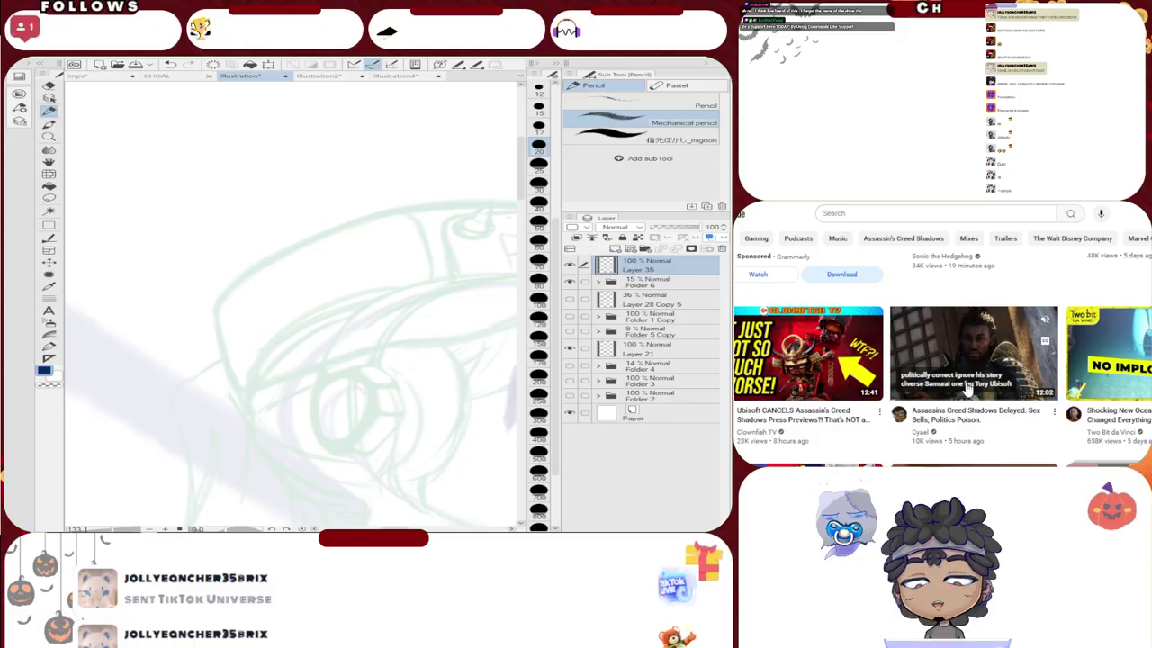
pyautogui.moveTo(864, 442)
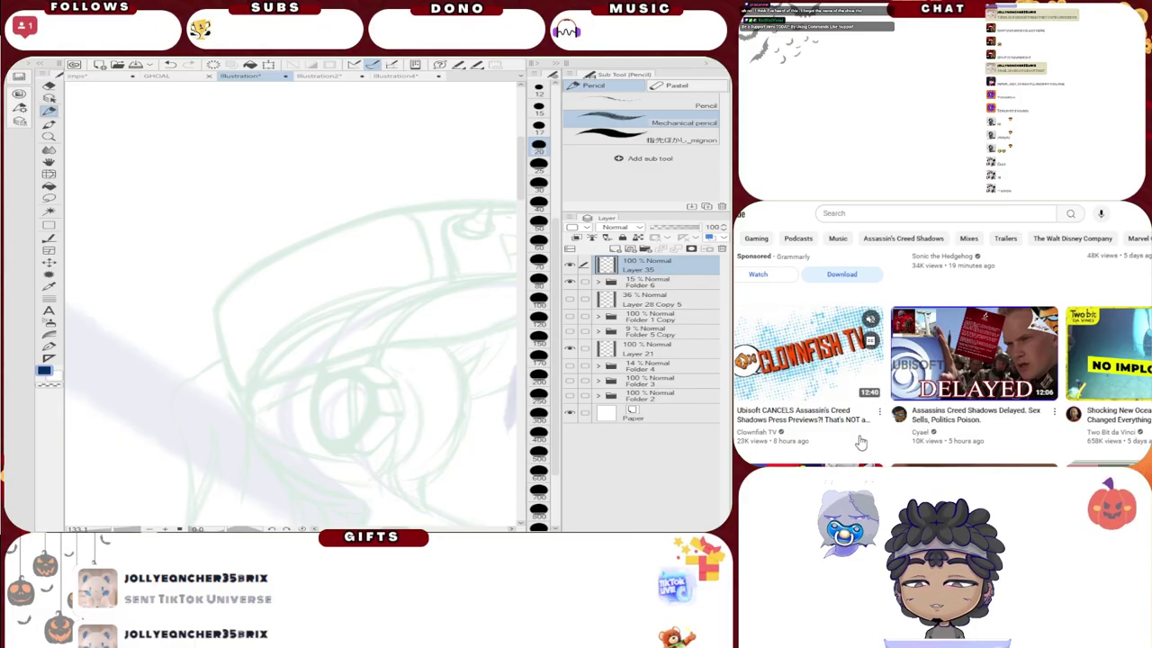
pyautogui.moveTo(953, 412)
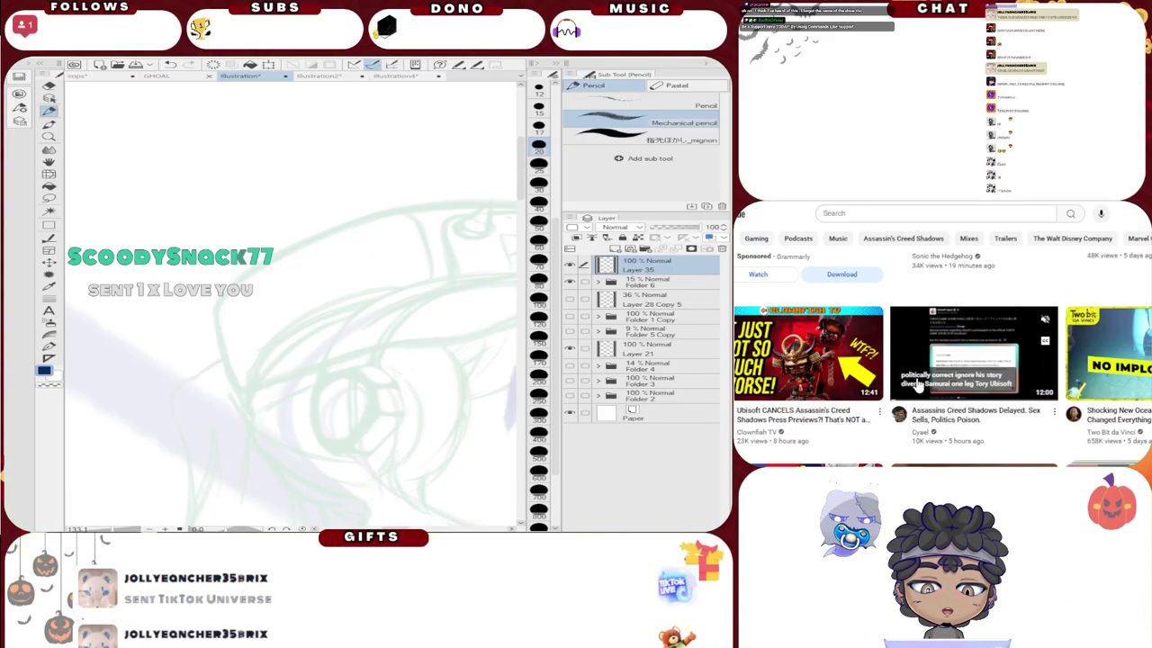
pyautogui.moveTo(834, 333)
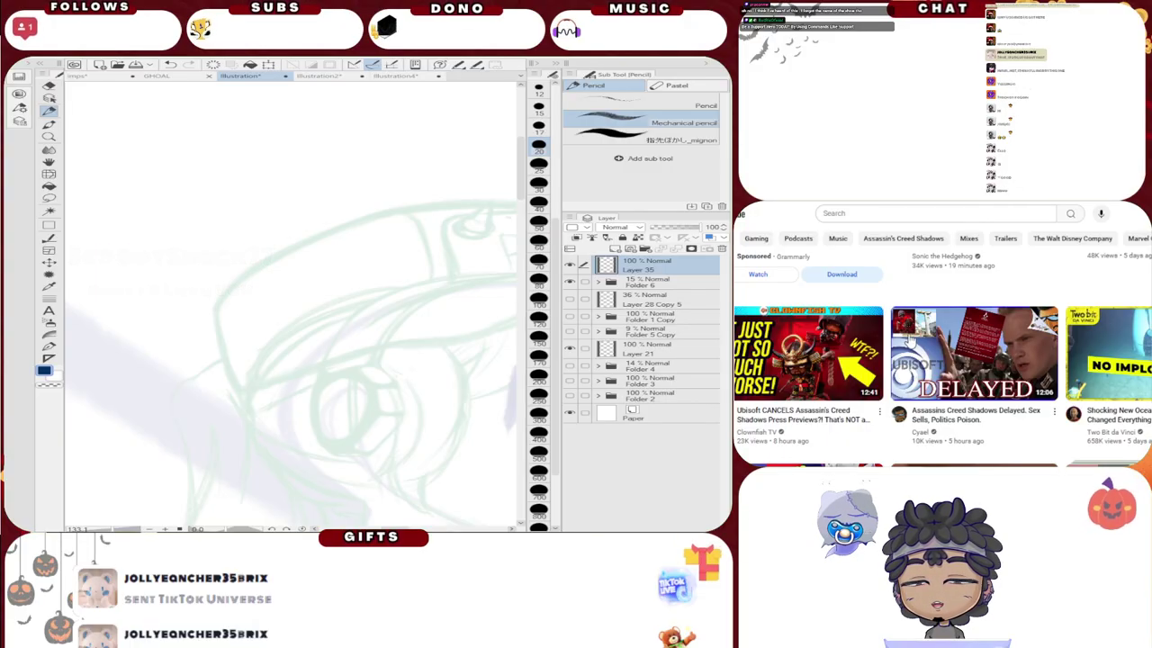
pyautogui.scroll(-2, 909, 339)
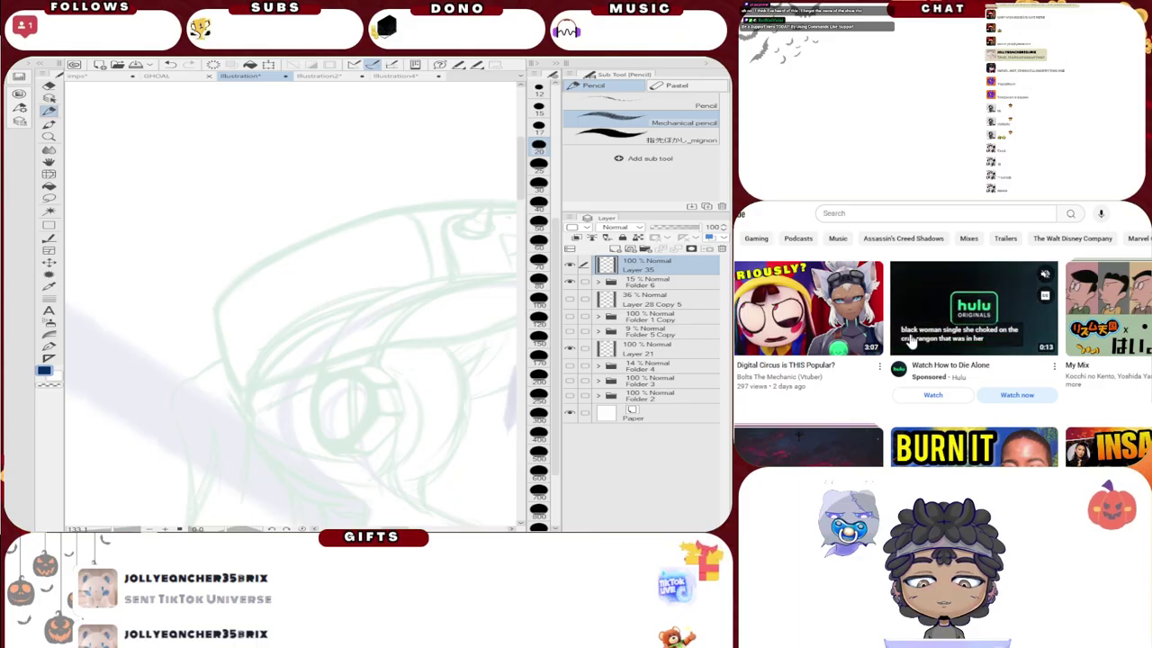
pyautogui.scroll(-3, 910, 341)
pyautogui.scroll(3, 909, 342)
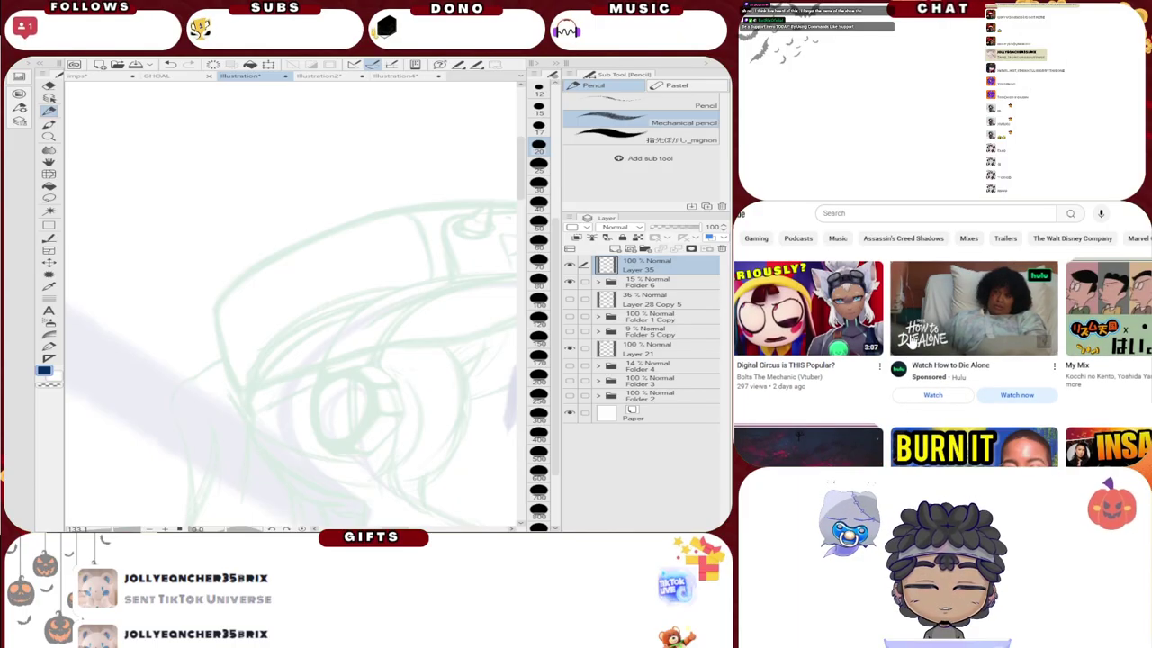
pyautogui.scroll(2, 912, 343)
pyautogui.scroll(2, 910, 338)
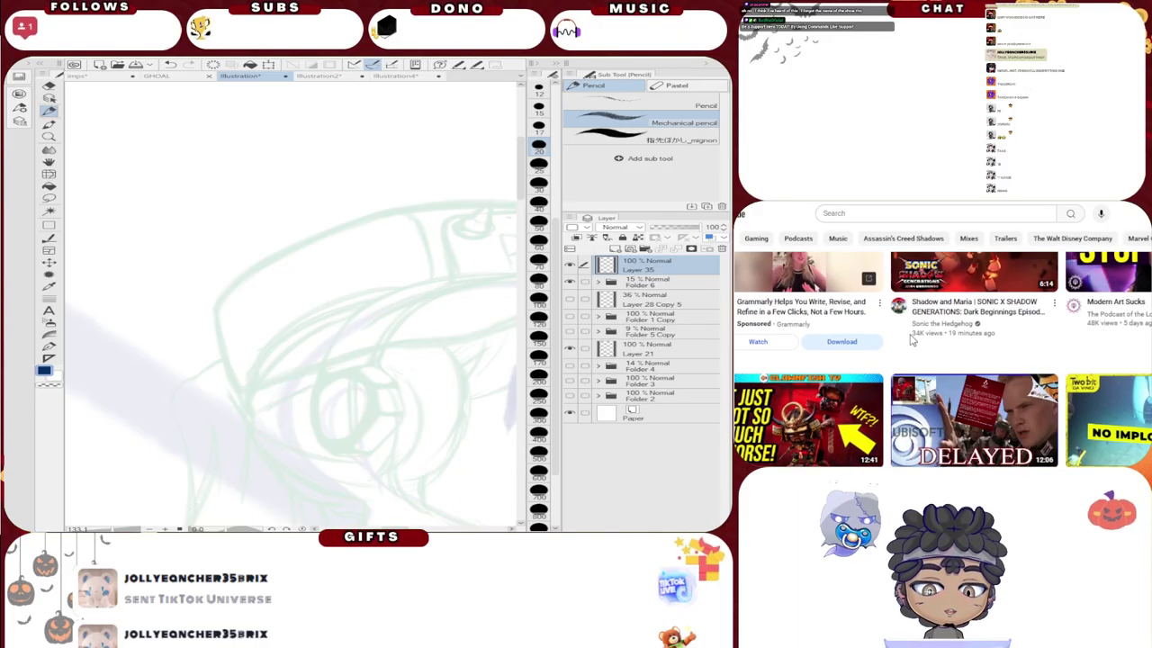
pyautogui.moveTo(870, 387)
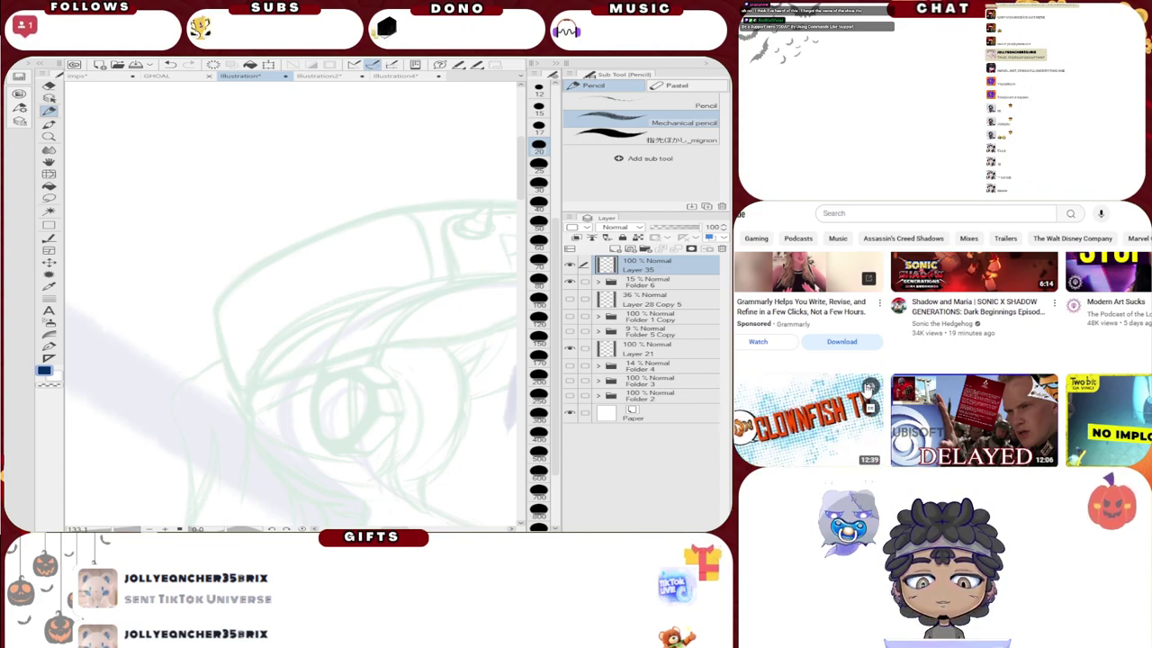
pyautogui.scroll(-1, 970, 340)
pyautogui.scroll(-1, 970, 337)
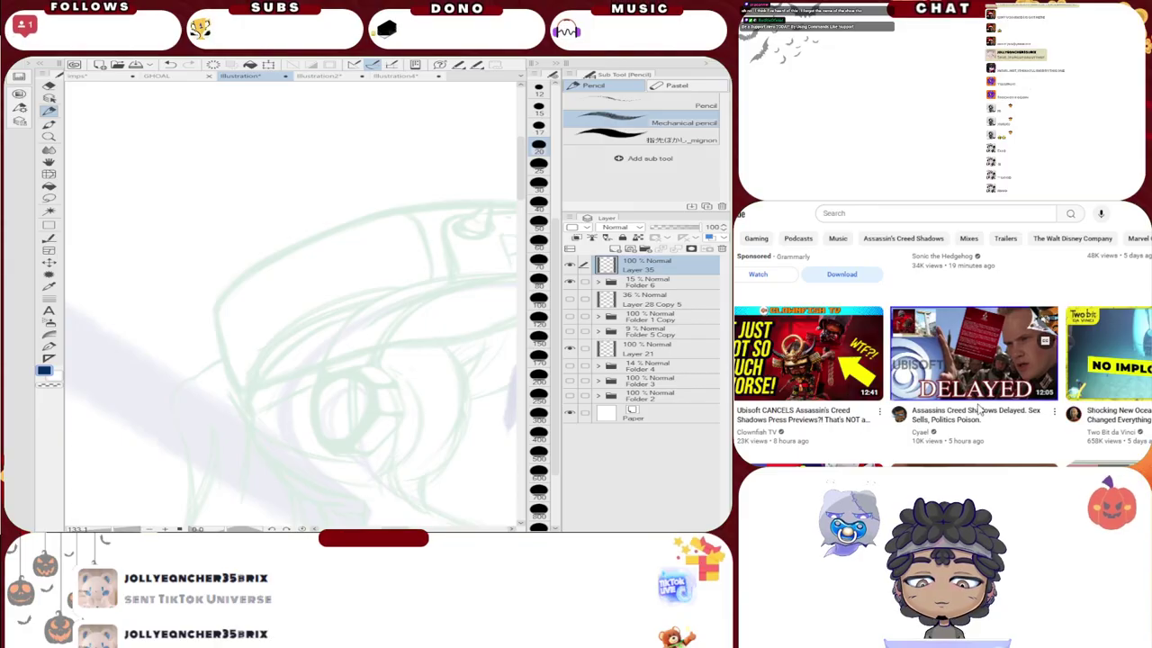
pyautogui.scroll(5, 979, 410)
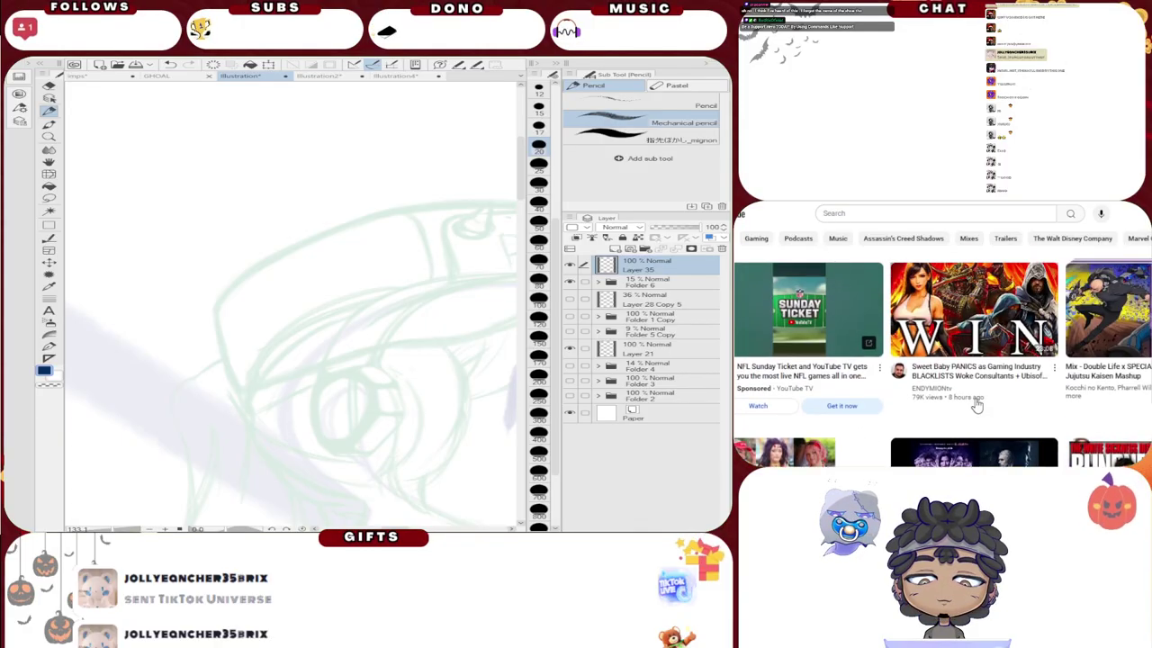
# Step: Check the recent YouTube searches, and look through the home feed's recommendations again for something to watch
pyautogui.click(955, 213)
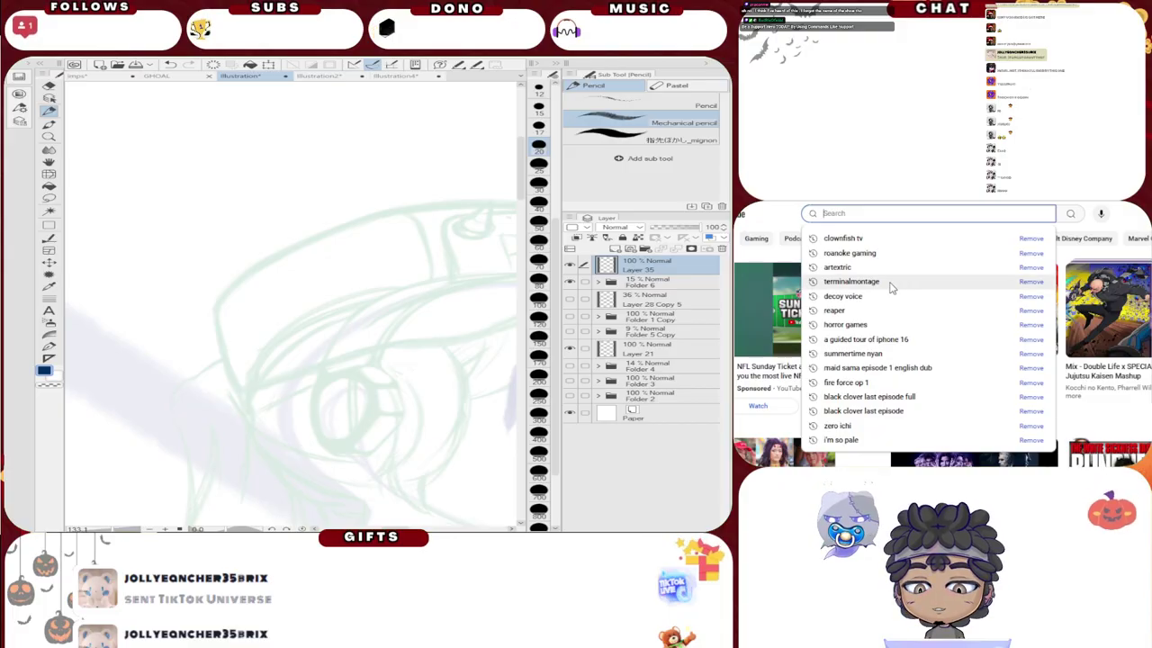
pyautogui.scroll(-5, 897, 288)
pyautogui.scroll(-3, 802, 339)
pyautogui.scroll(6, 802, 339)
pyautogui.scroll(-2, 805, 343)
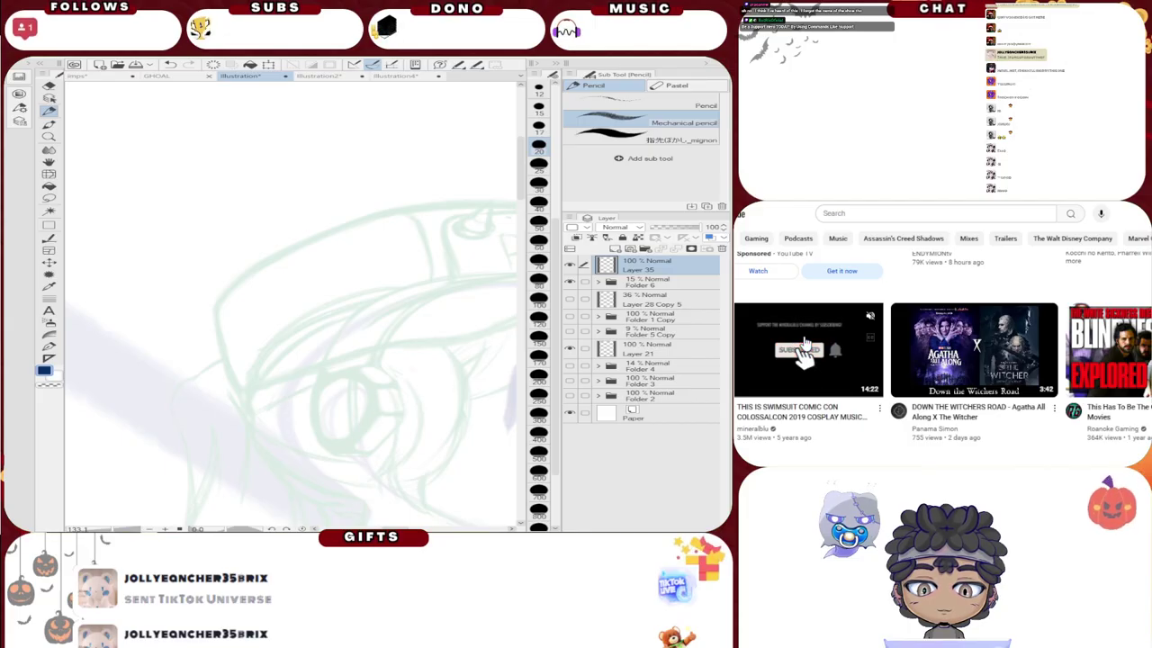
pyautogui.scroll(-5, 807, 345)
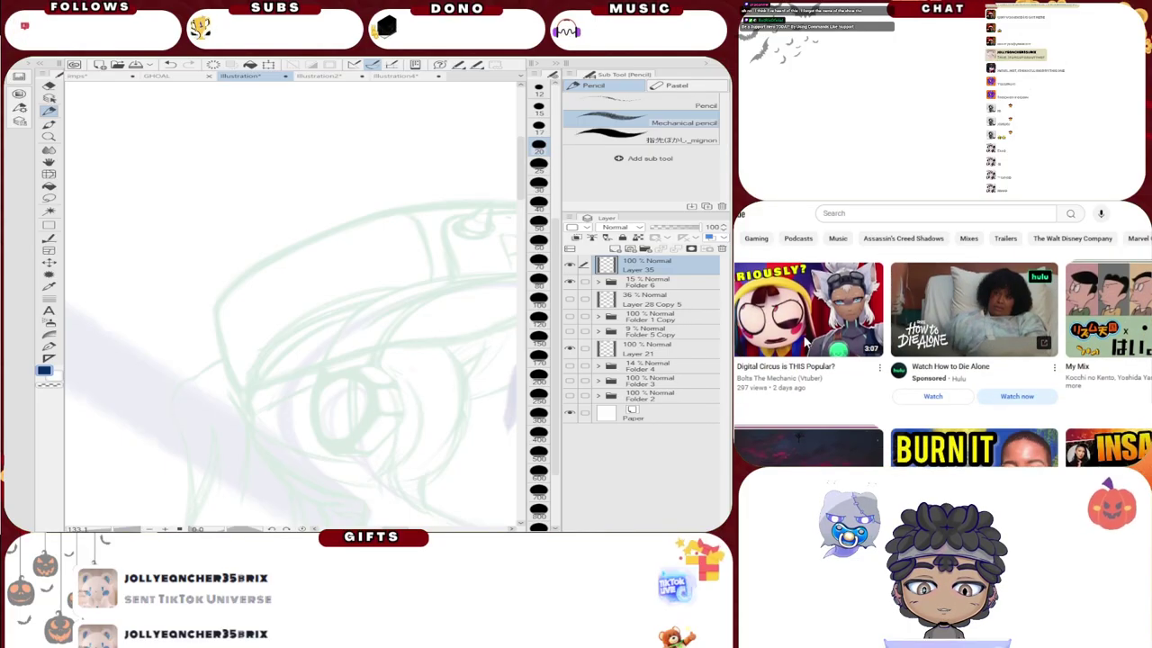
pyautogui.scroll(-5, 807, 345)
pyautogui.moveTo(963, 349)
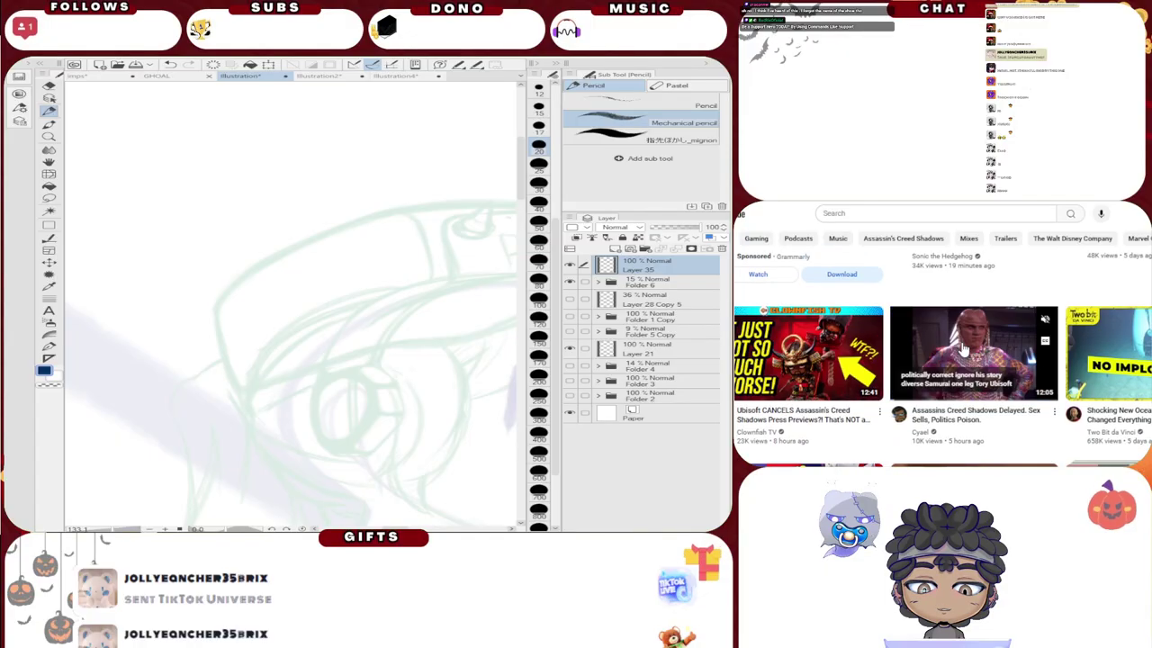
pyautogui.scroll(10, 963, 349)
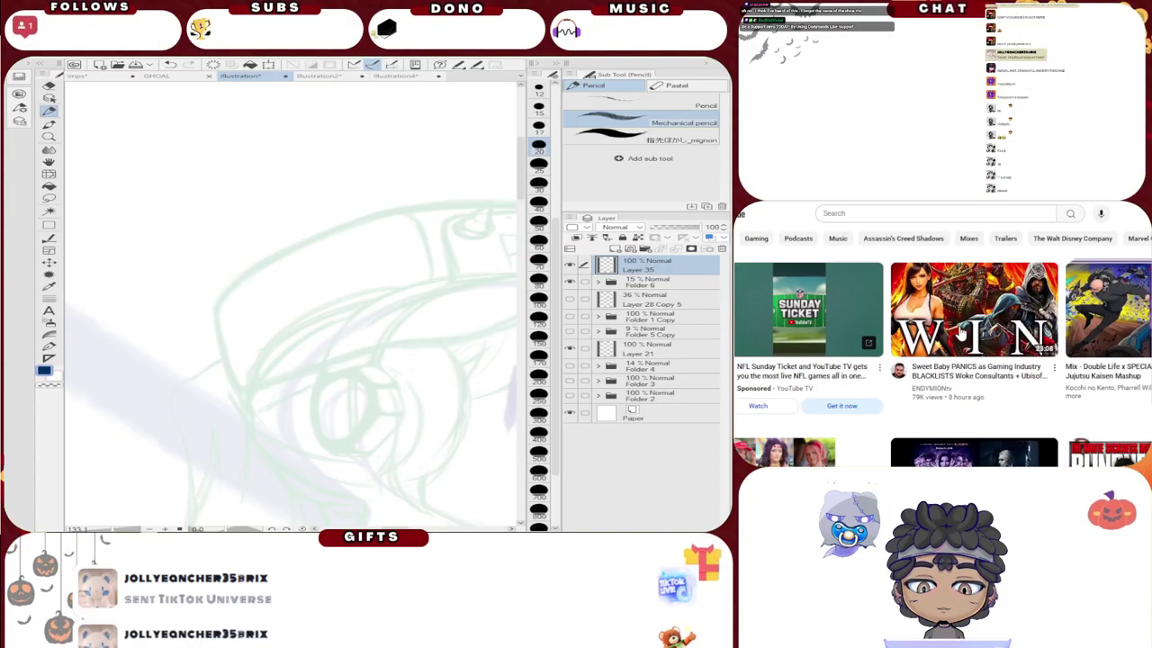
# Step: Search YouTube for "chillz"
pyautogui.click(931, 213)
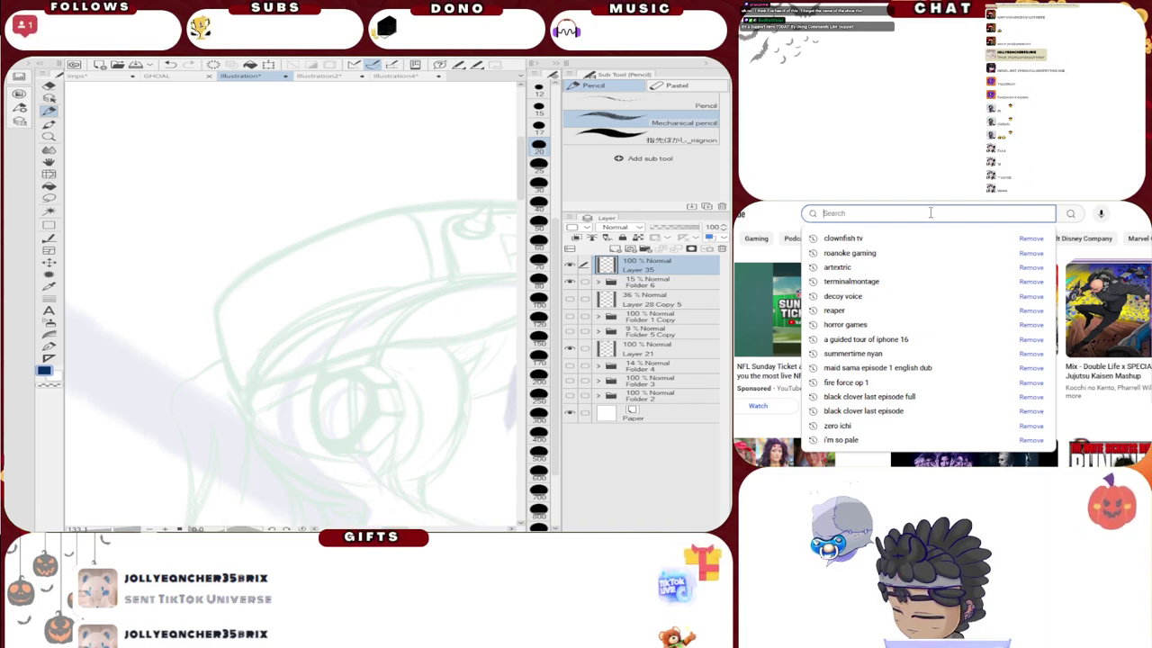
pyautogui.write('ghost')
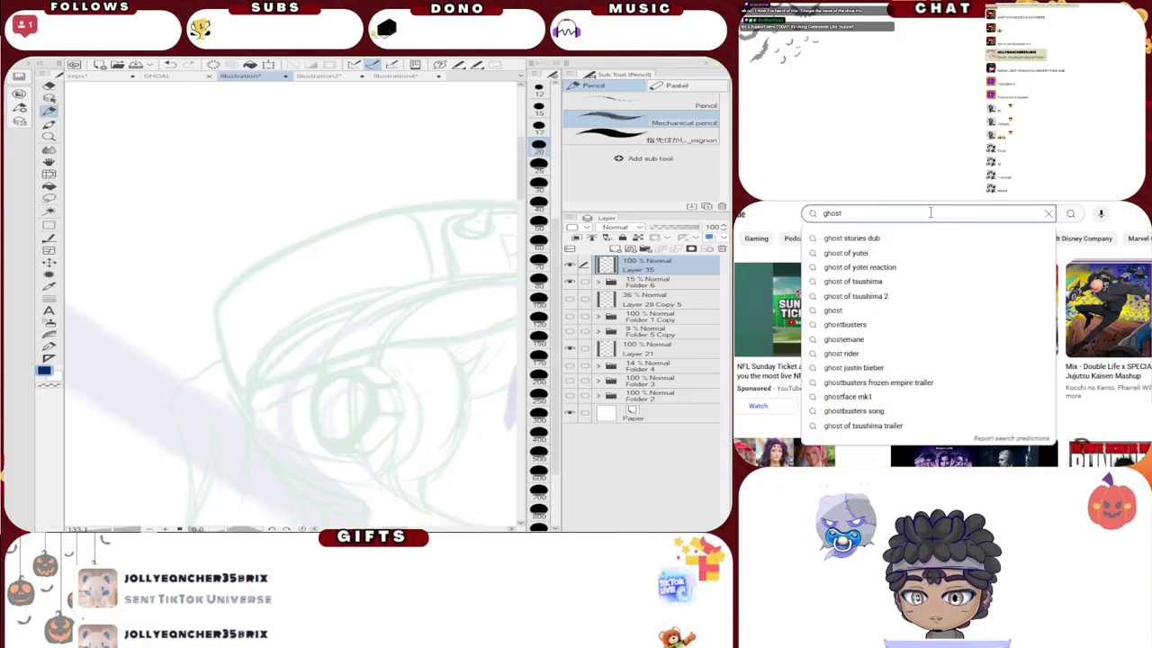
pyautogui.press('BackSpace')
pyautogui.press('BackSpace')
pyautogui.press('BackSpace')
pyautogui.press('BackSpace')
pyautogui.write('chillz')
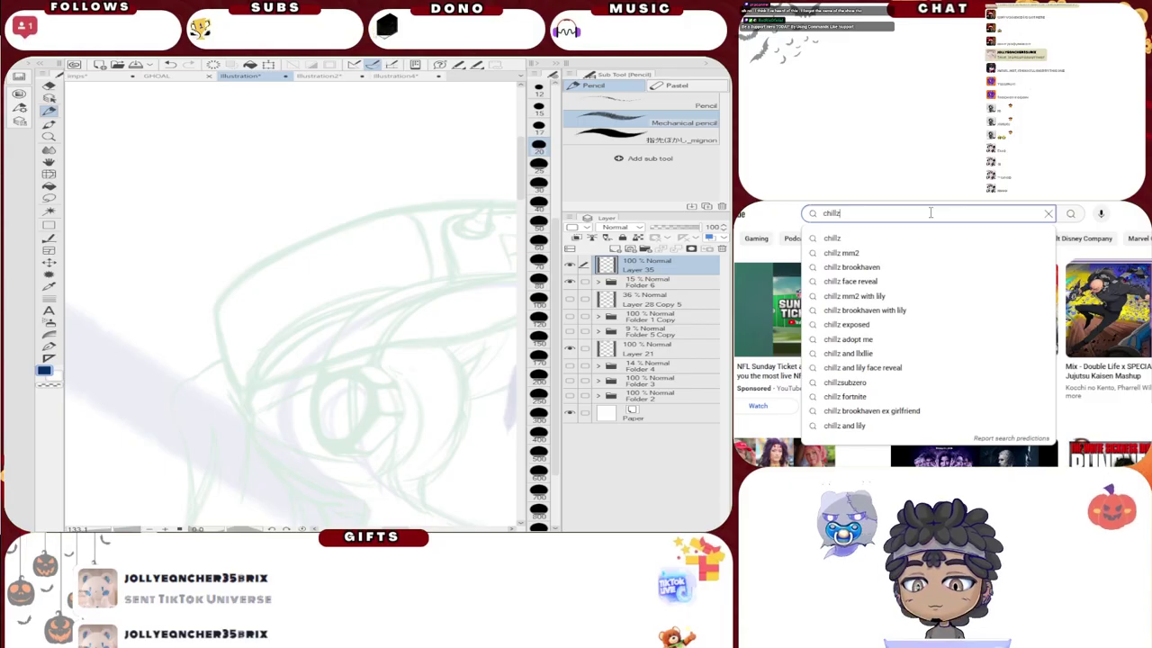
pyautogui.press('Return')
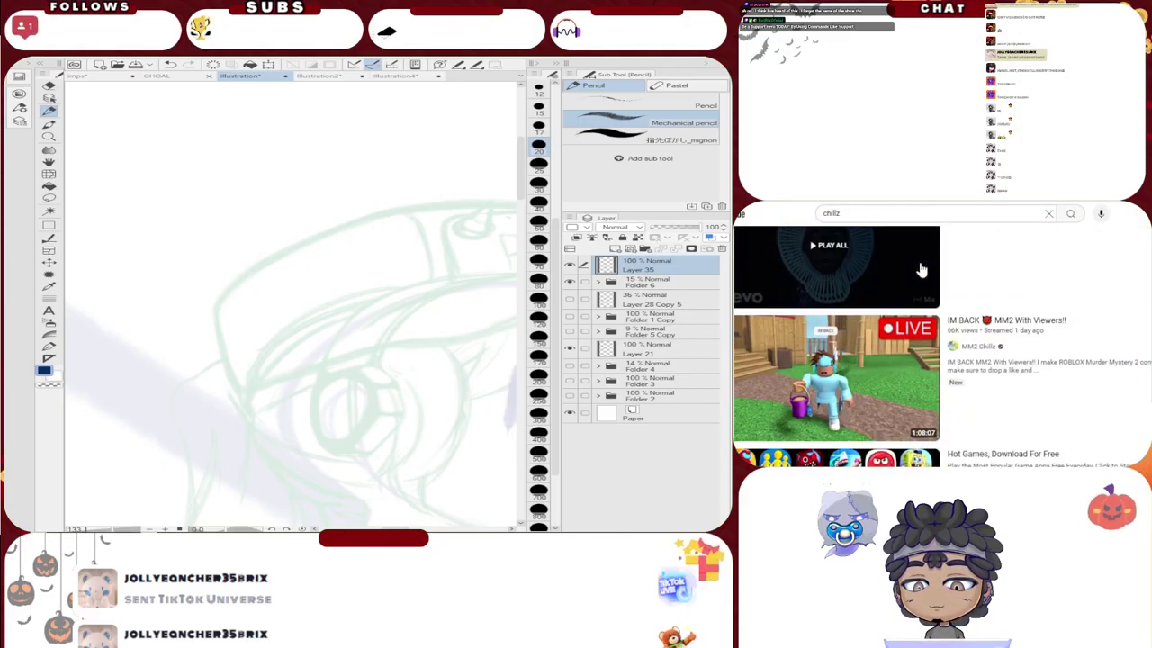
# Step: Search YouTube for "chills scary video burger king" and open the Chills channel from the results
pyautogui.click(894, 212)
pyautogui.press('BackSpace')
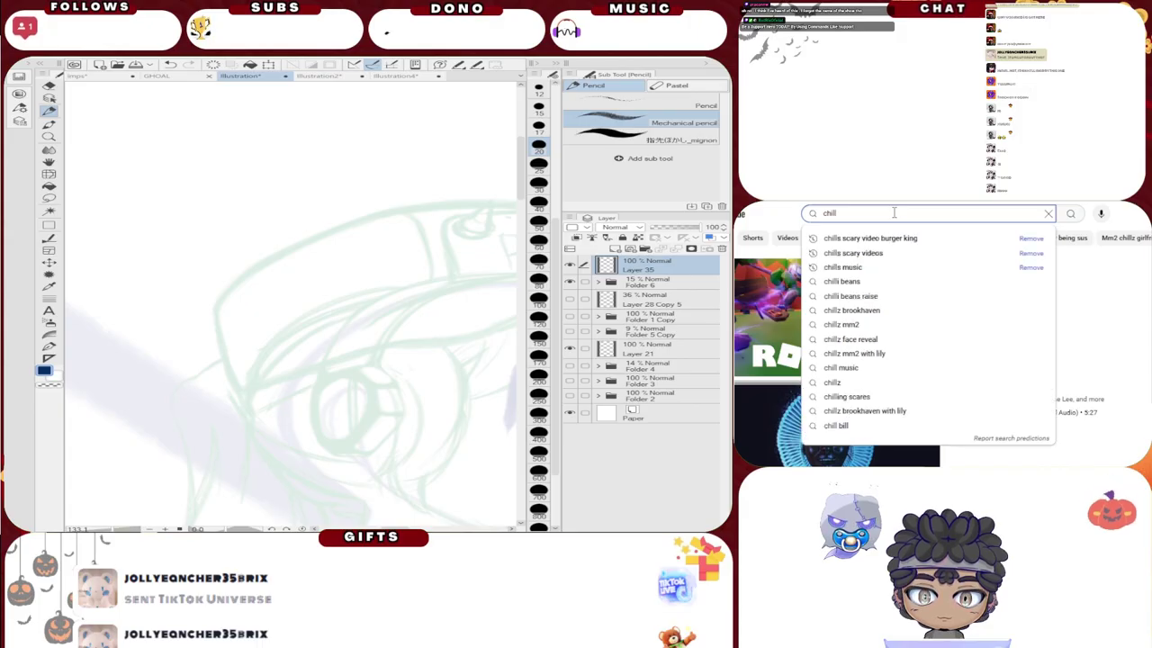
pyautogui.press('Escape')
pyautogui.click(896, 212)
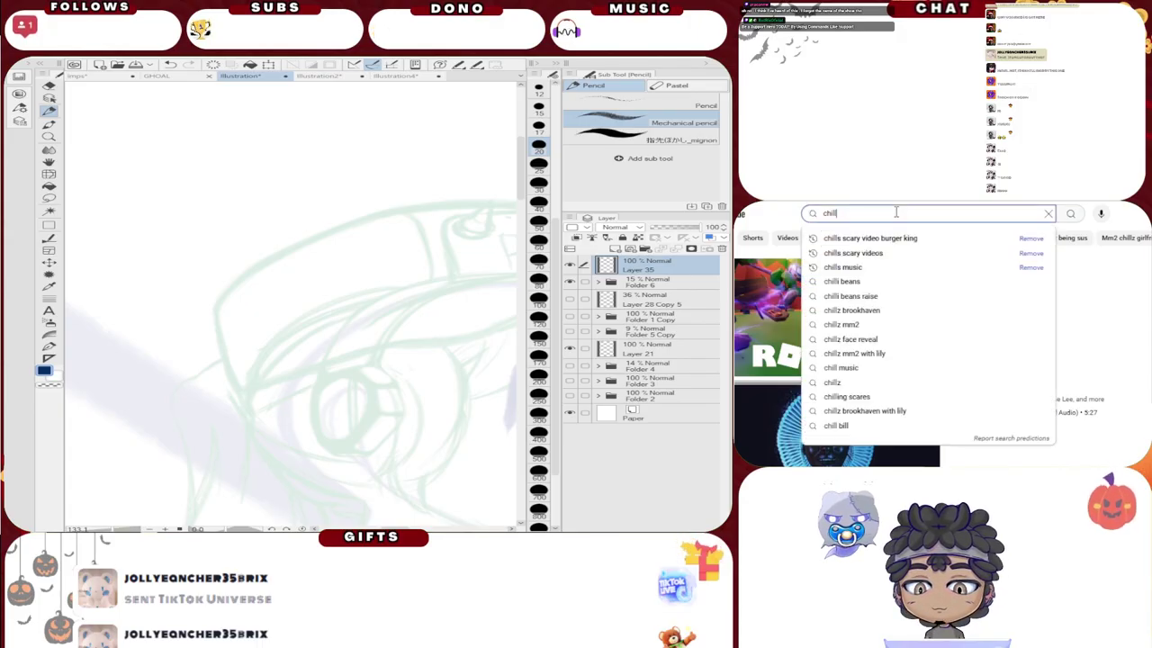
pyautogui.click(893, 237)
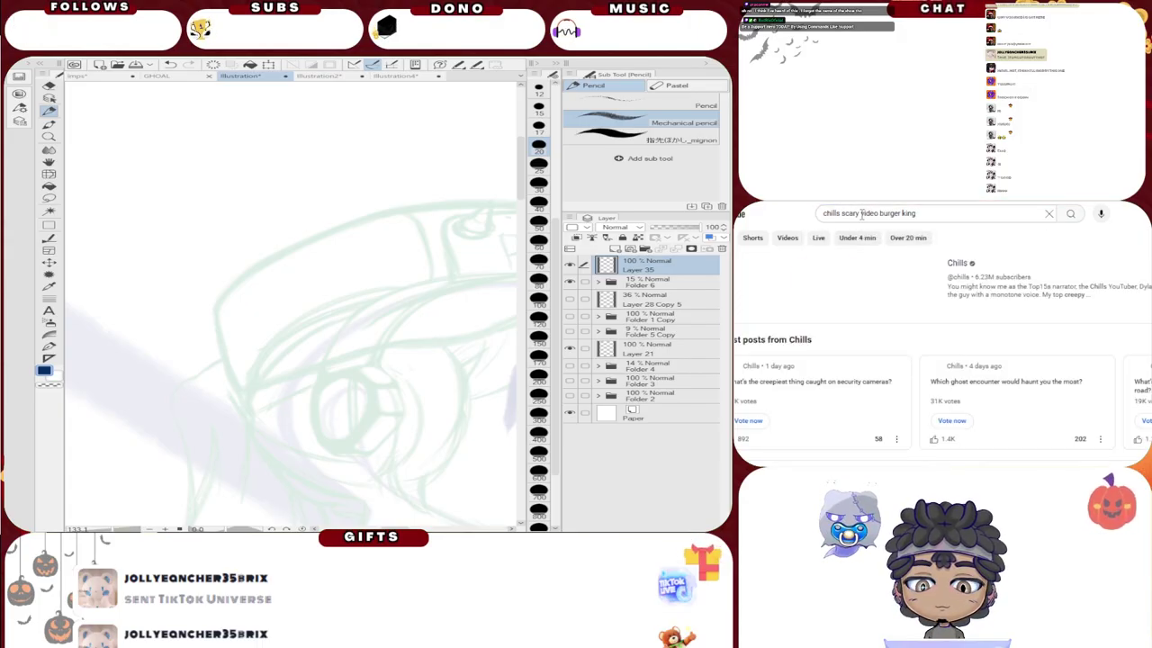
pyautogui.moveTo(861, 213); pyautogui.dragTo(963, 212)
pyautogui.press('BackSpace')
pyautogui.click(788, 296)
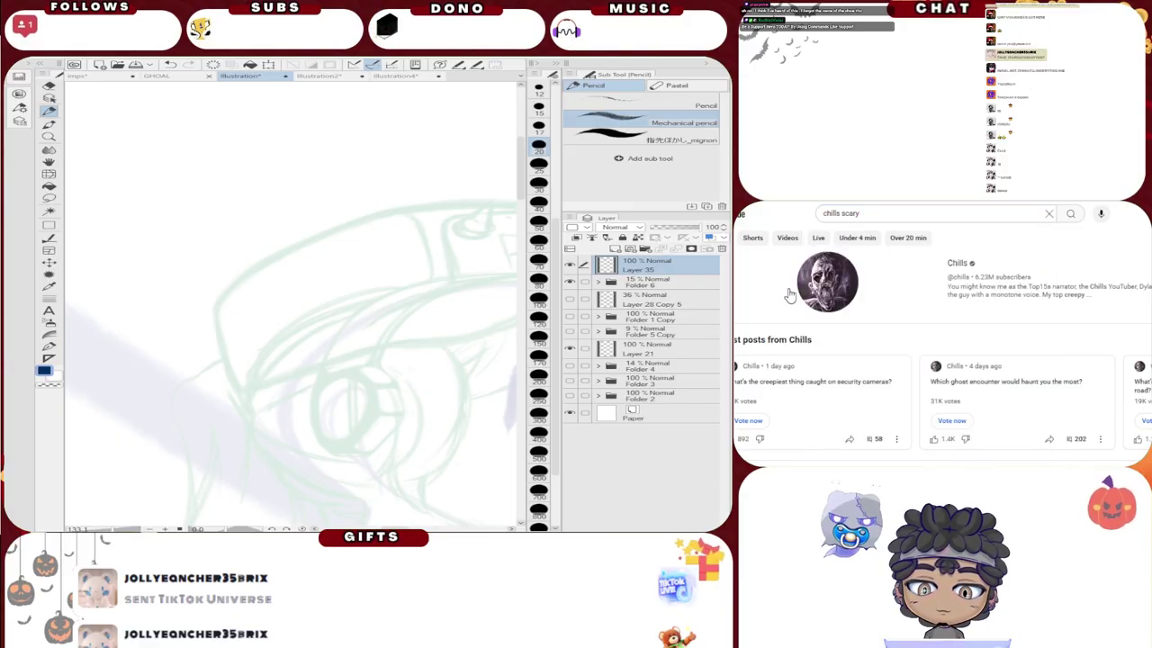
# Step: Pause the Chills channel's featured video and show the list of the channel's uploaded videos
pyautogui.scroll(-3, 752, 324)
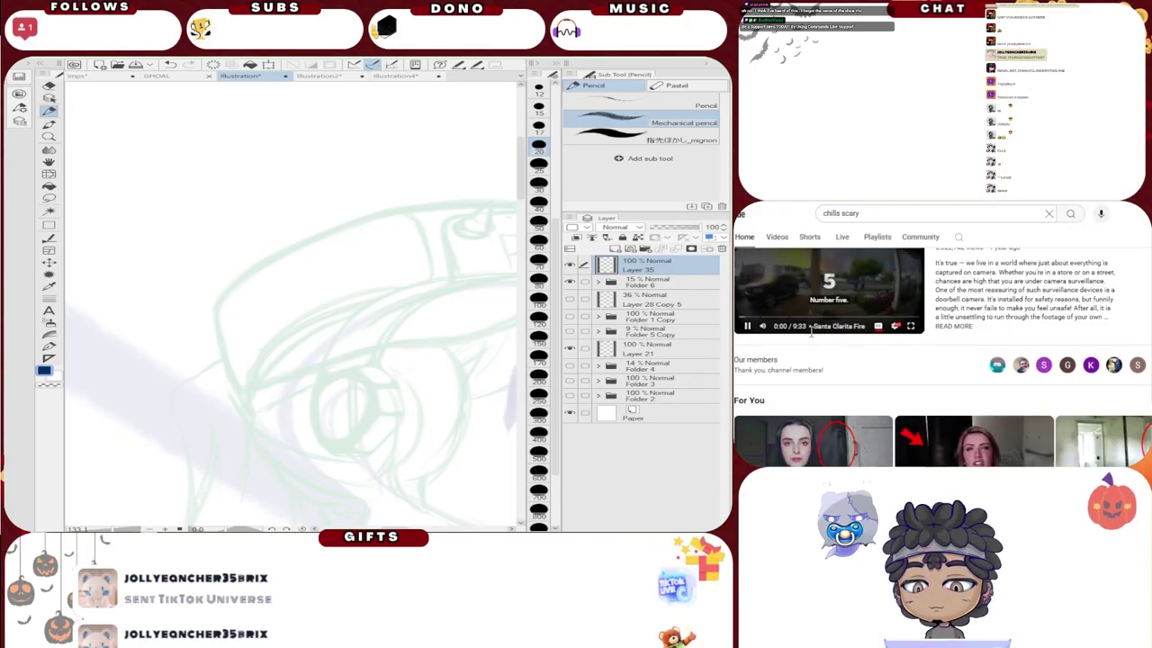
pyautogui.click(747, 327)
pyautogui.click(777, 240)
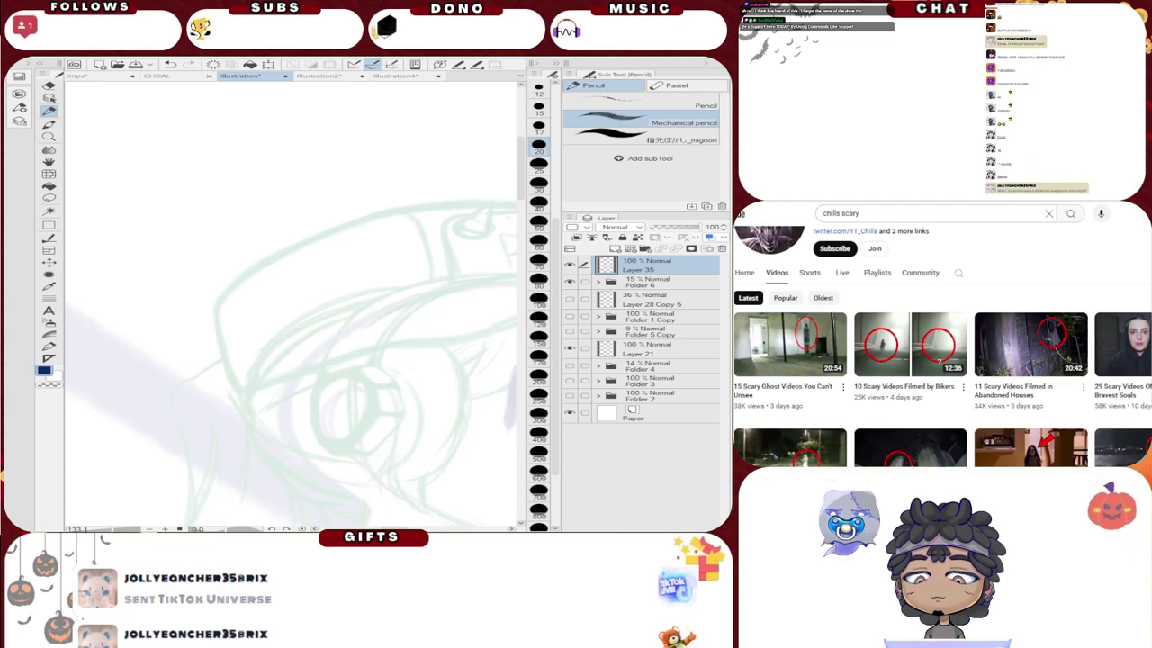
# Step: Switch to the browser tab with the "Assassins Creed Shadows Delayed. Sex Sells, Politics Poison." video
pyautogui.moveTo(771, 286)
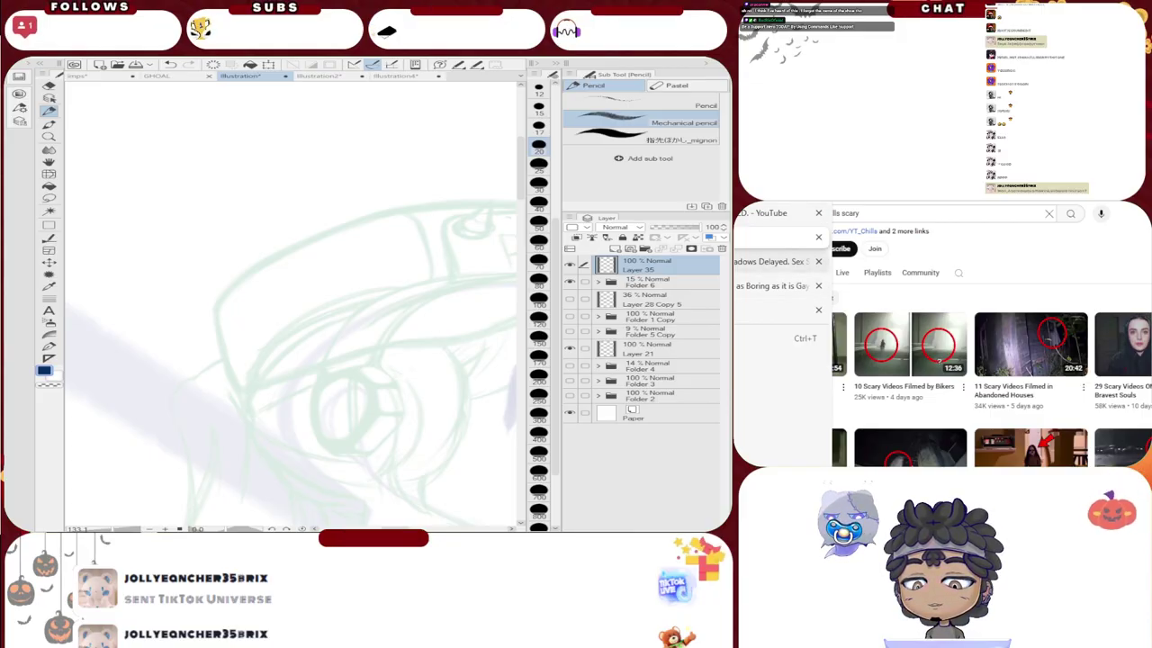
pyautogui.click(771, 261)
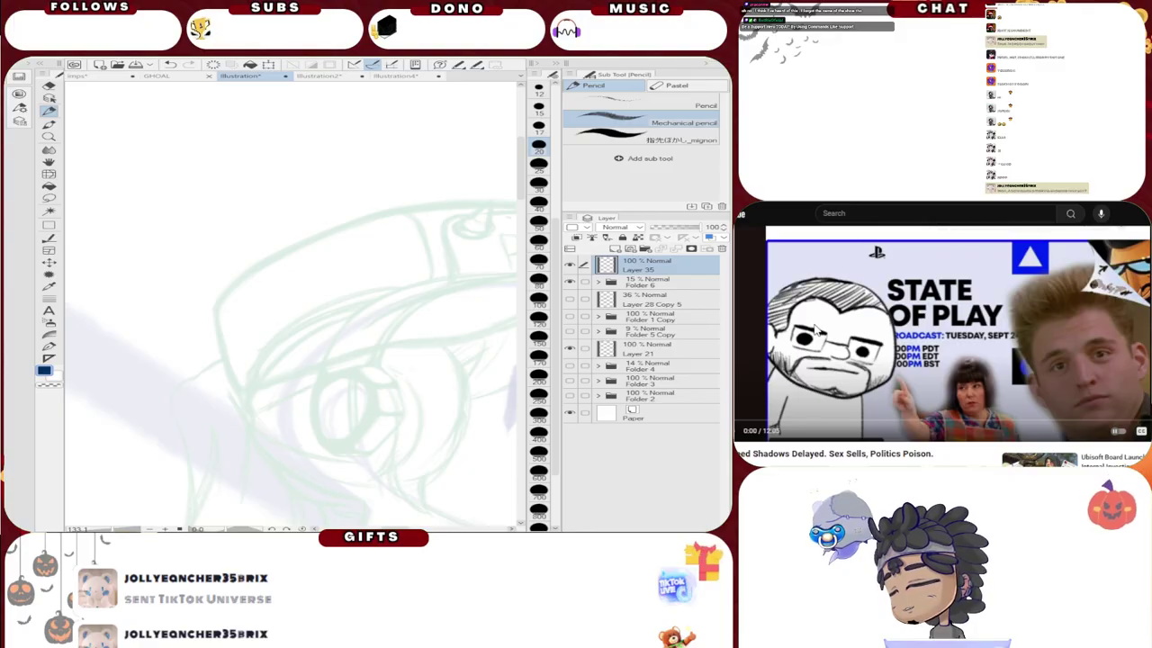
# Step: Start playing the Assassin's Creed Shadows video, switch to Clip Studio Paint and collapse the Sub Tool and Layer palettes beside the canvas
pyautogui.click(923, 326)
pyautogui.scroll(-5, 340, 285)
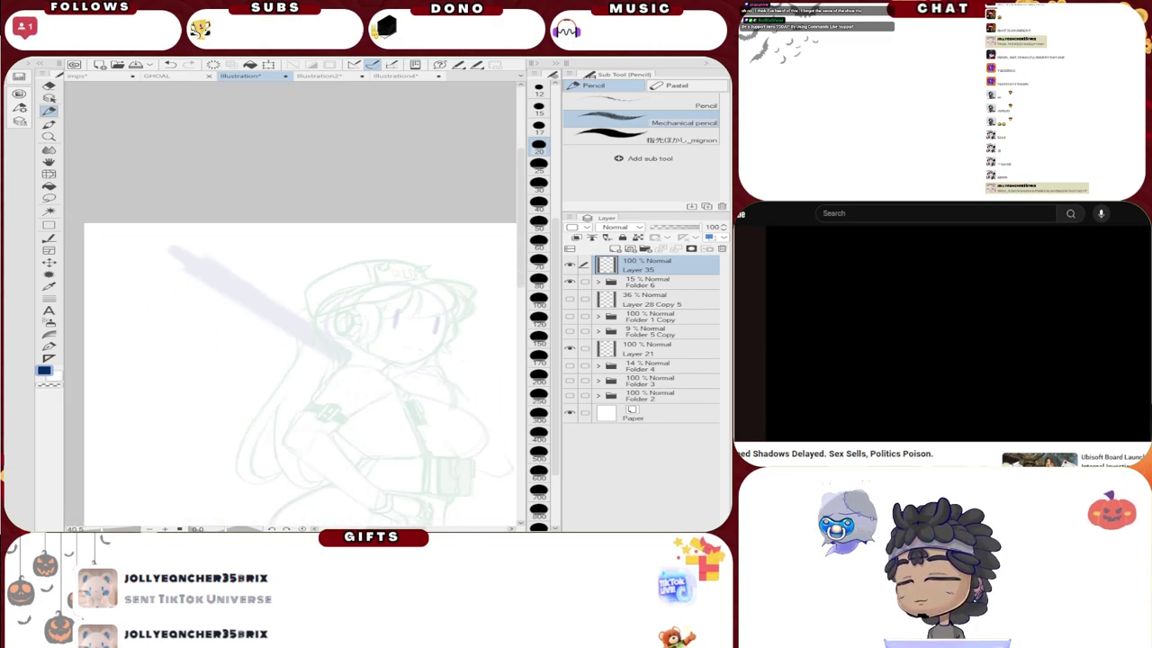
pyautogui.scroll(-4, 390, 307)
pyautogui.scroll(4, 390, 306)
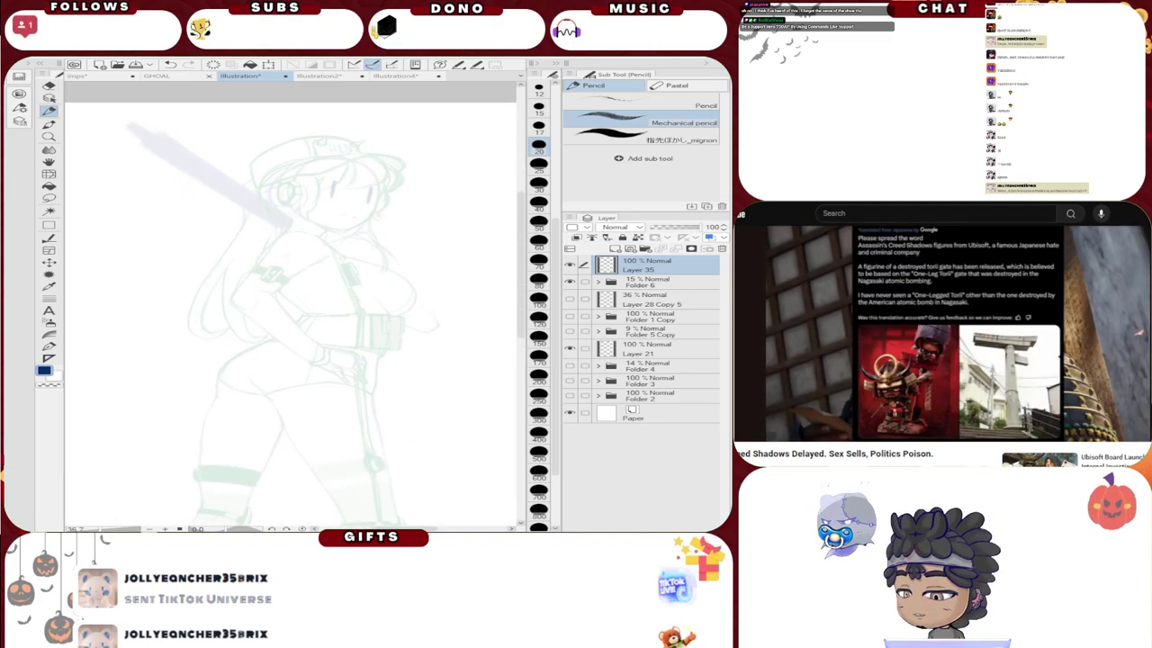
pyautogui.scroll(3, 297, 306)
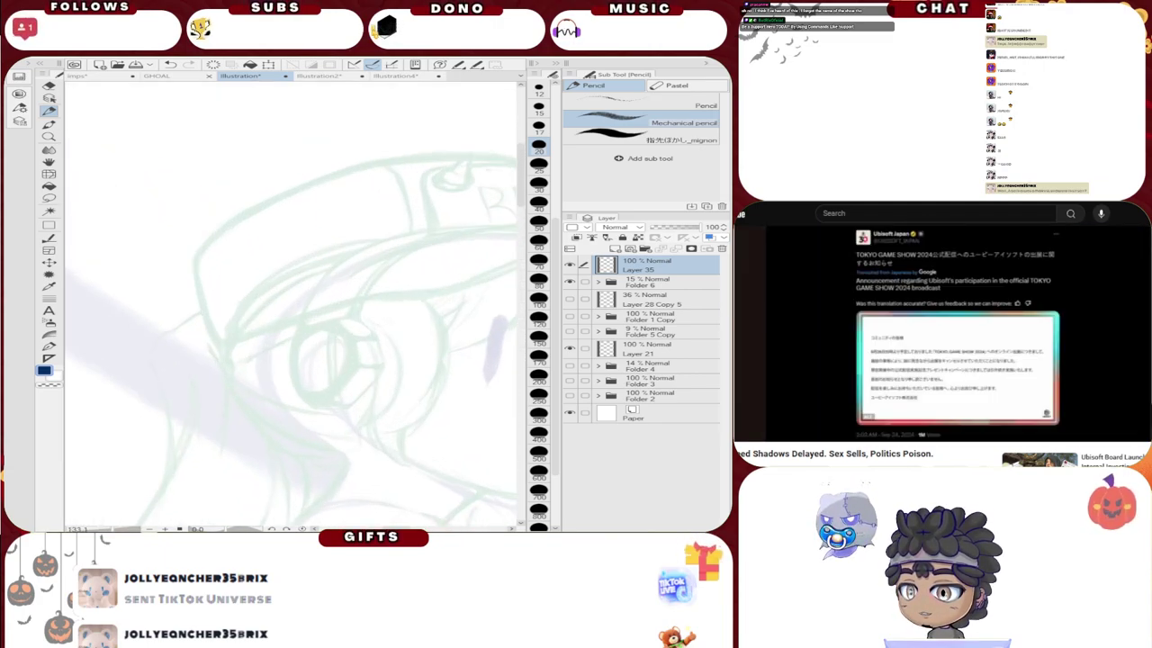
pyautogui.click(707, 63)
pyautogui.scroll(-2, 540, 137)
pyautogui.scroll(3, 544, 128)
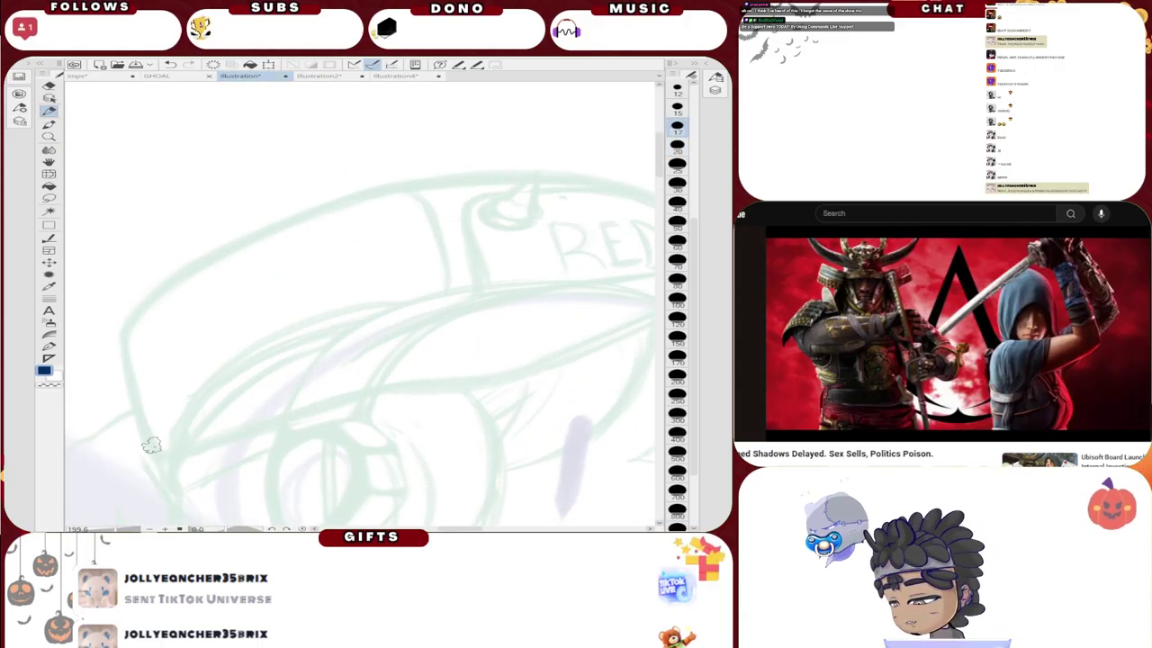
# Step: Ink the cap's top outline with the size 17 mechanical pencil, from the pointed horn beside "RED" back along the crown
pyautogui.moveTo(126, 335)
pyautogui.mouseDown()
pyautogui.moveTo(179, 275)
pyautogui.moveTo(349, 195)
pyautogui.moveTo(534, 169)
pyautogui.moveTo(626, 189)
pyautogui.mouseUp()
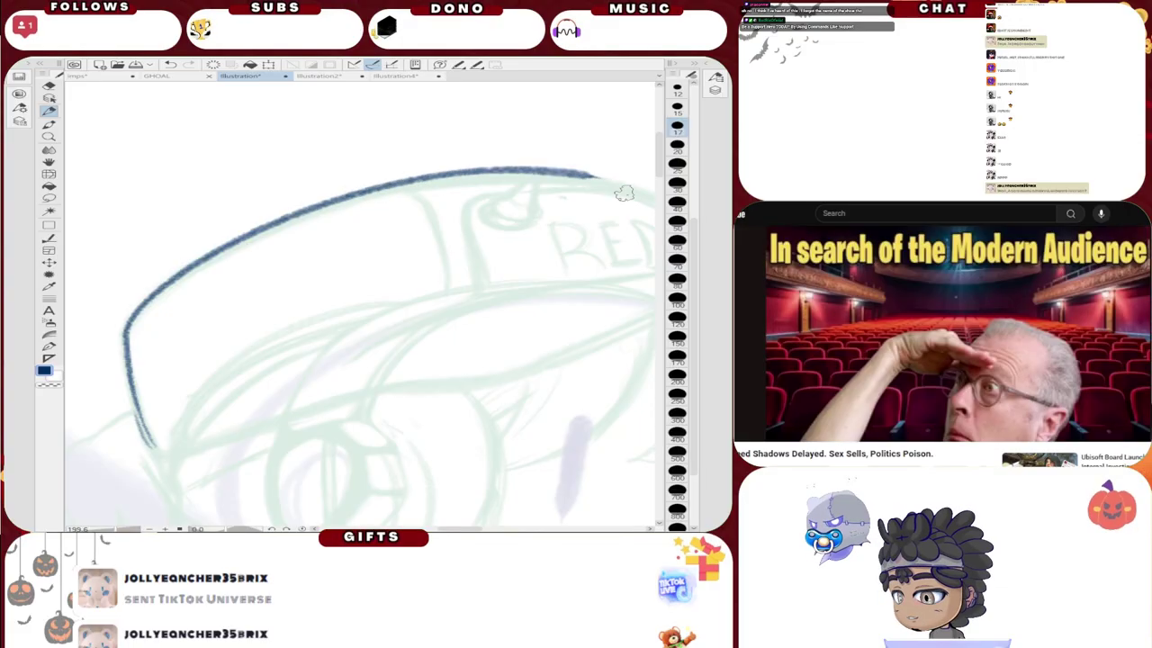
pyautogui.click(233, 67)
pyautogui.moveTo(468, 529); pyautogui.dragTo(483, 530)
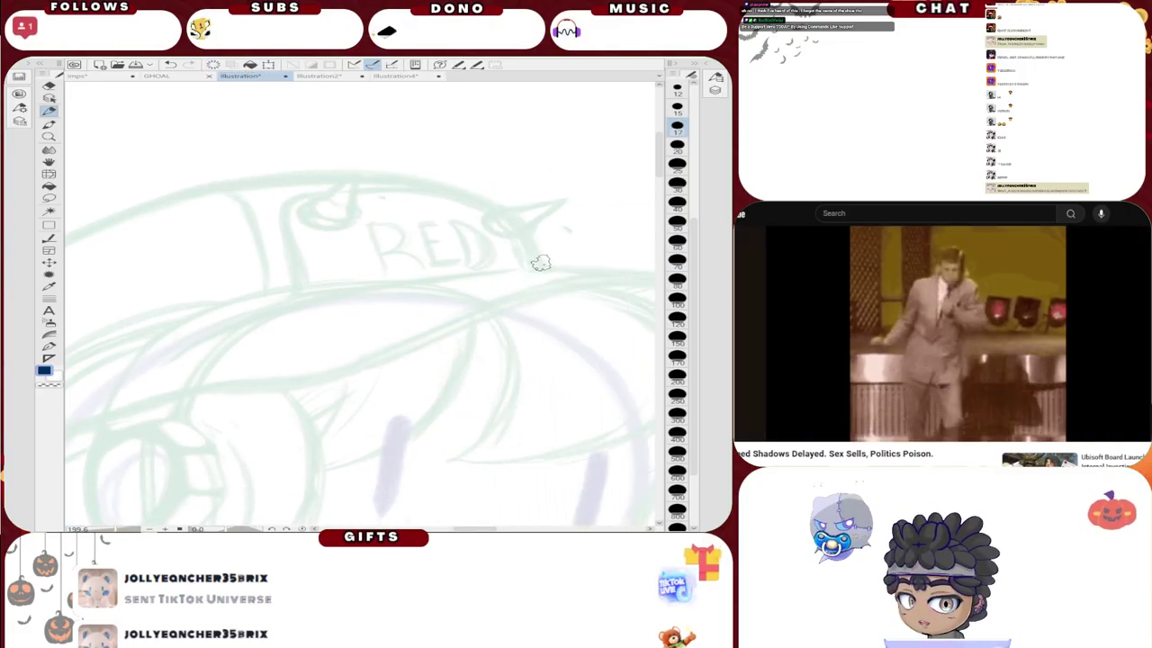
pyautogui.moveTo(534, 228)
pyautogui.mouseDown()
pyautogui.moveTo(577, 196)
pyautogui.moveTo(512, 205)
pyautogui.moveTo(389, 171)
pyautogui.mouseUp()
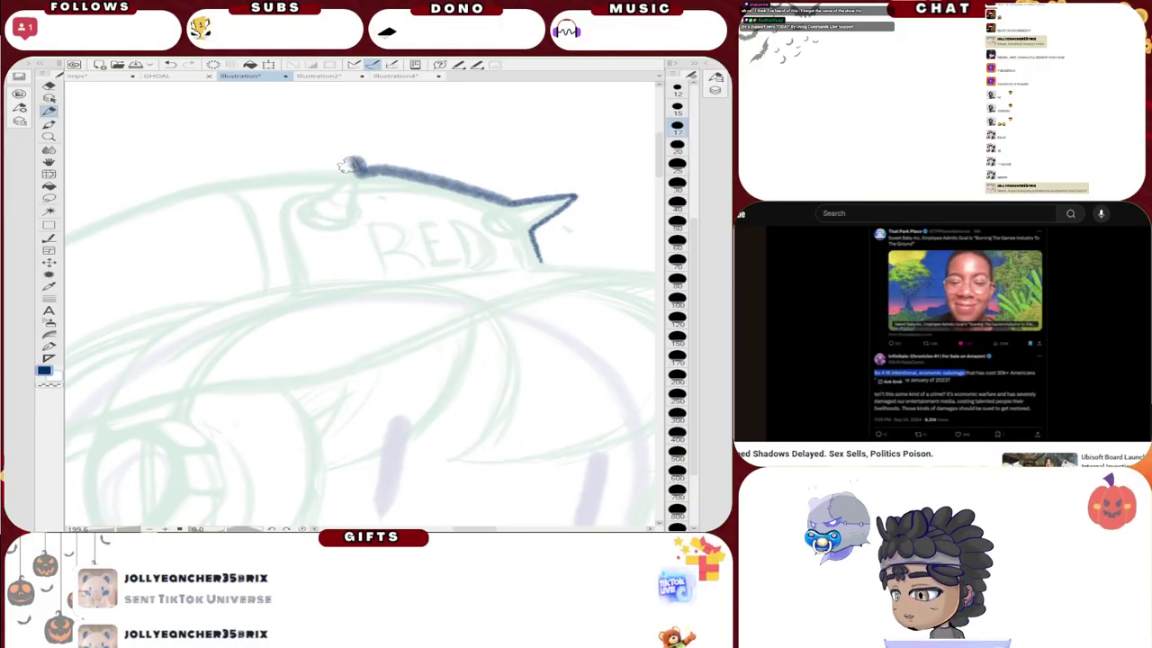
pyautogui.moveTo(304, 171)
pyautogui.mouseDown()
pyautogui.moveTo(180, 190)
pyautogui.moveTo(67, 232)
pyautogui.mouseUp()
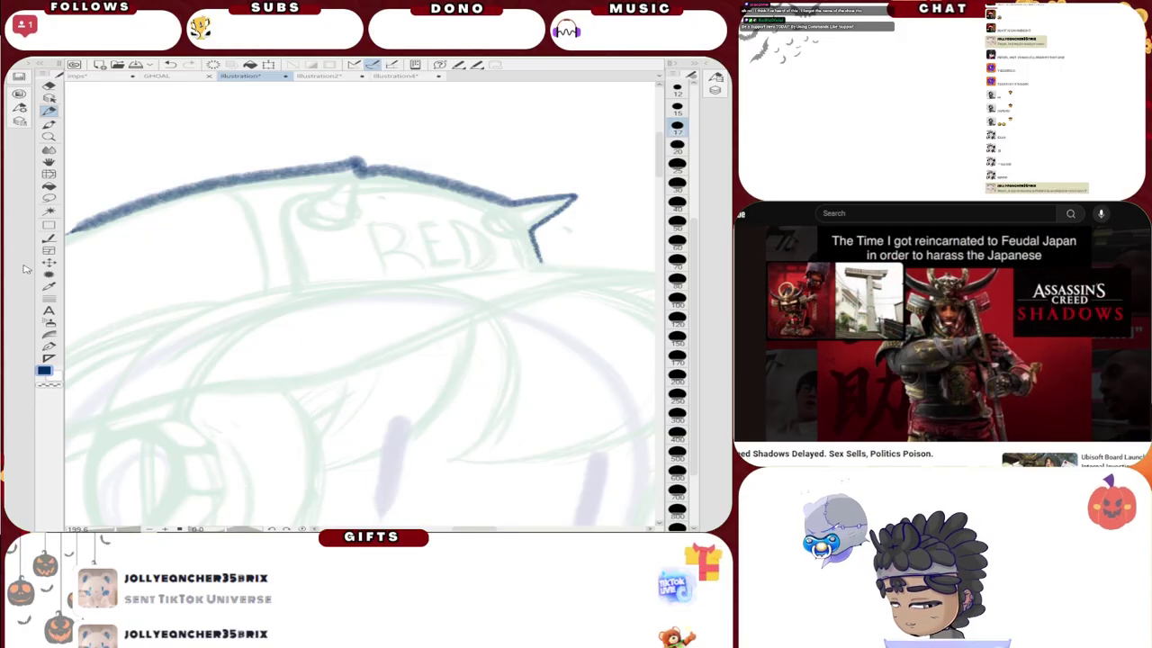
# Step: Continue the cap's outline in a thicker line around its back curve and down to the hair
pyautogui.scroll(-5, 117, 249)
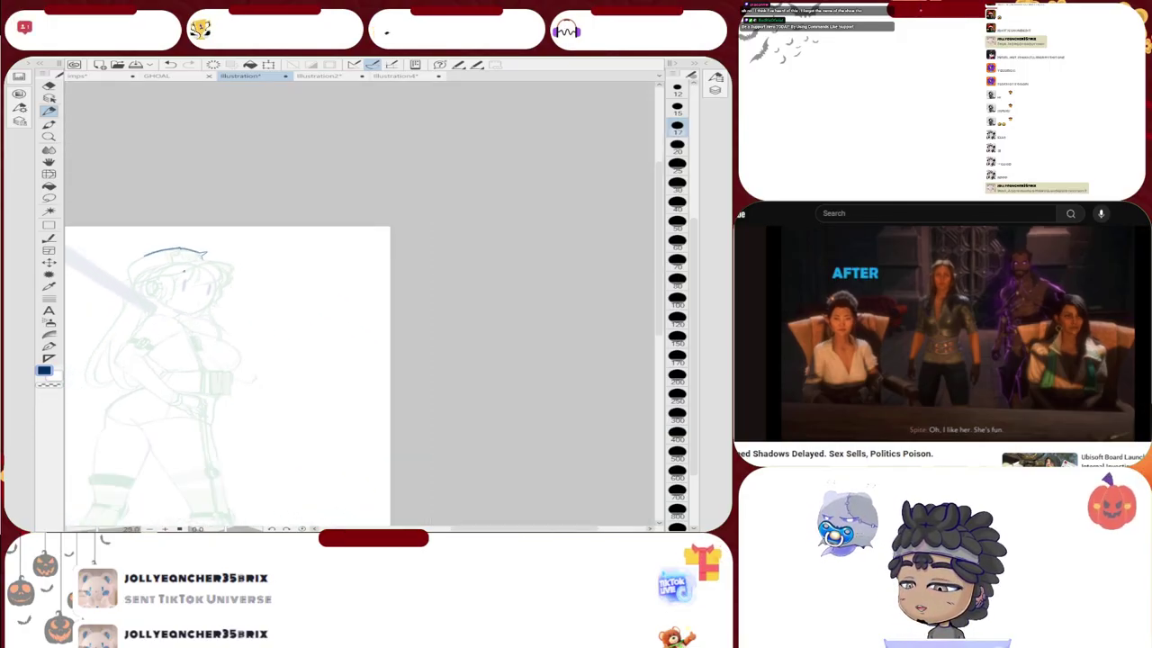
pyautogui.scroll(6, 167, 240)
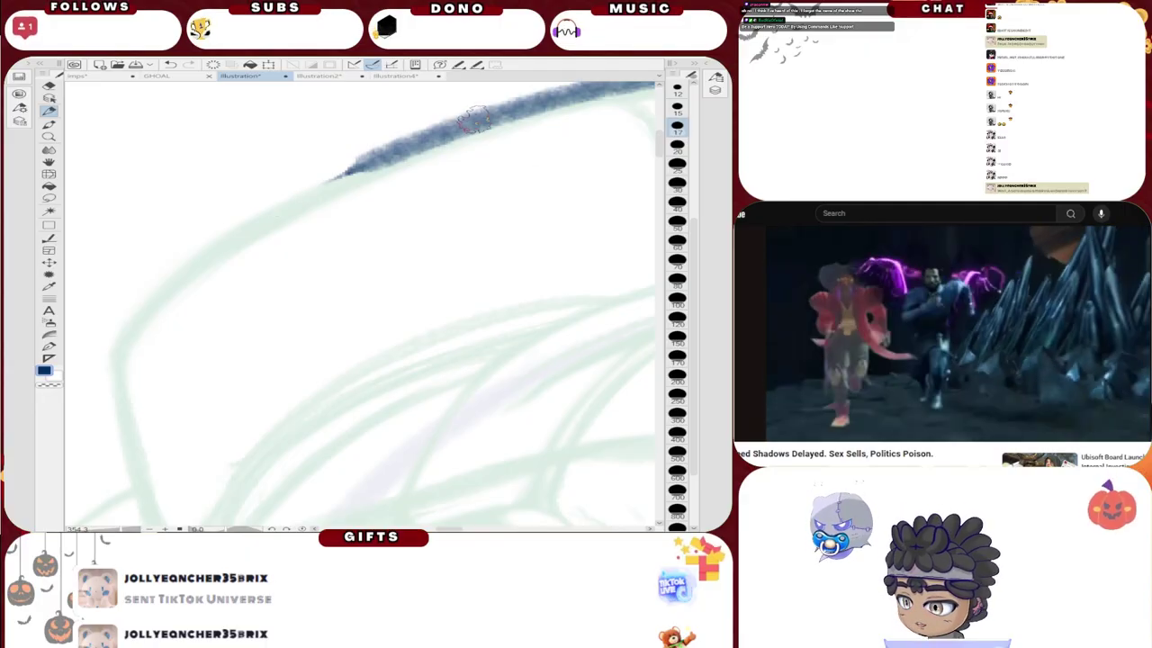
pyautogui.moveTo(504, 108)
pyautogui.mouseDown()
pyautogui.moveTo(129, 319)
pyautogui.moveTo(133, 490)
pyautogui.moveTo(113, 328)
pyautogui.moveTo(495, 121)
pyautogui.mouseUp()
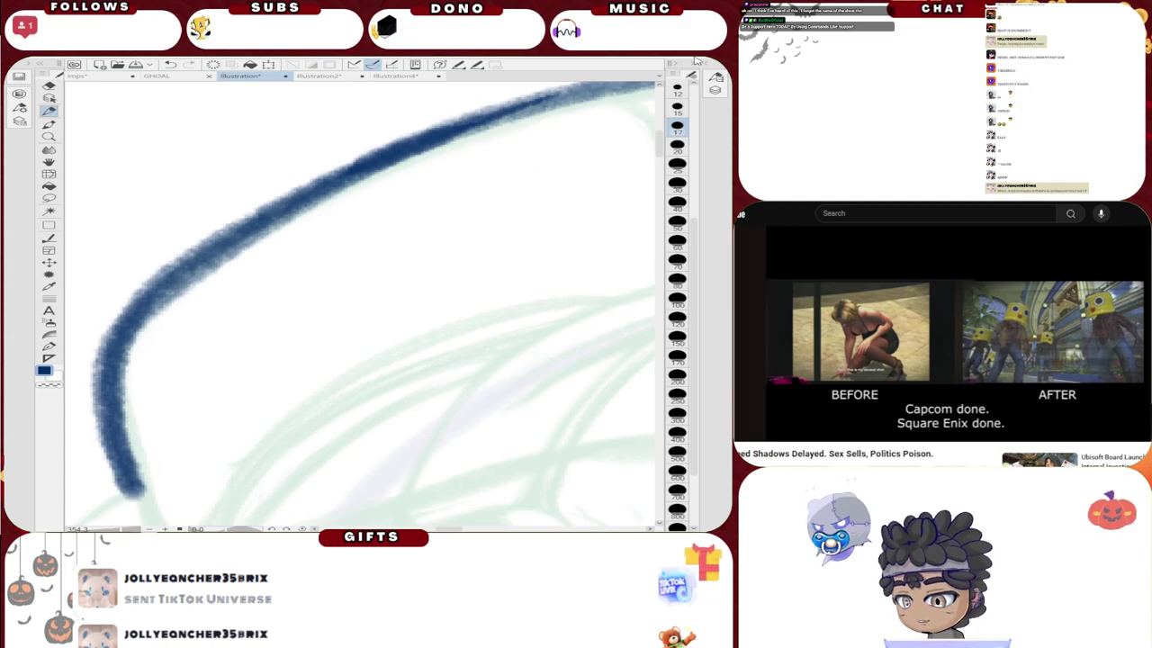
# Step: Set the pencil size to 10 and ink the start of the back hair's outline curving out from the cap's lower back corner
pyautogui.scroll(-5, 425, 238)
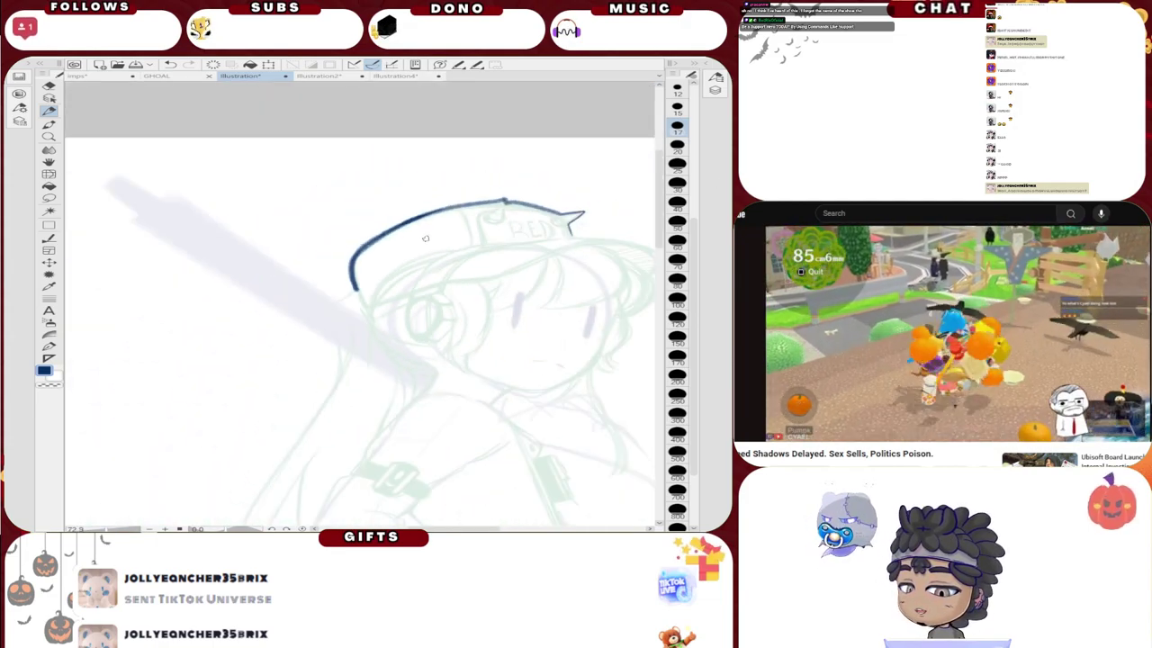
pyautogui.scroll(6, 426, 239)
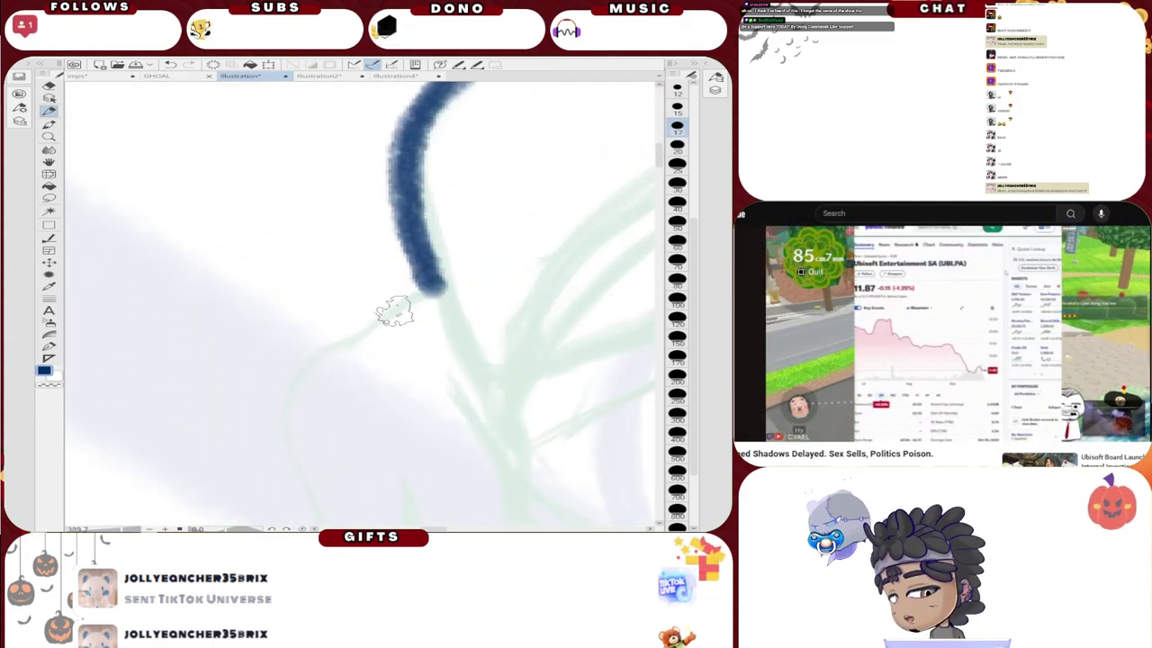
pyautogui.scroll(3, 681, 137)
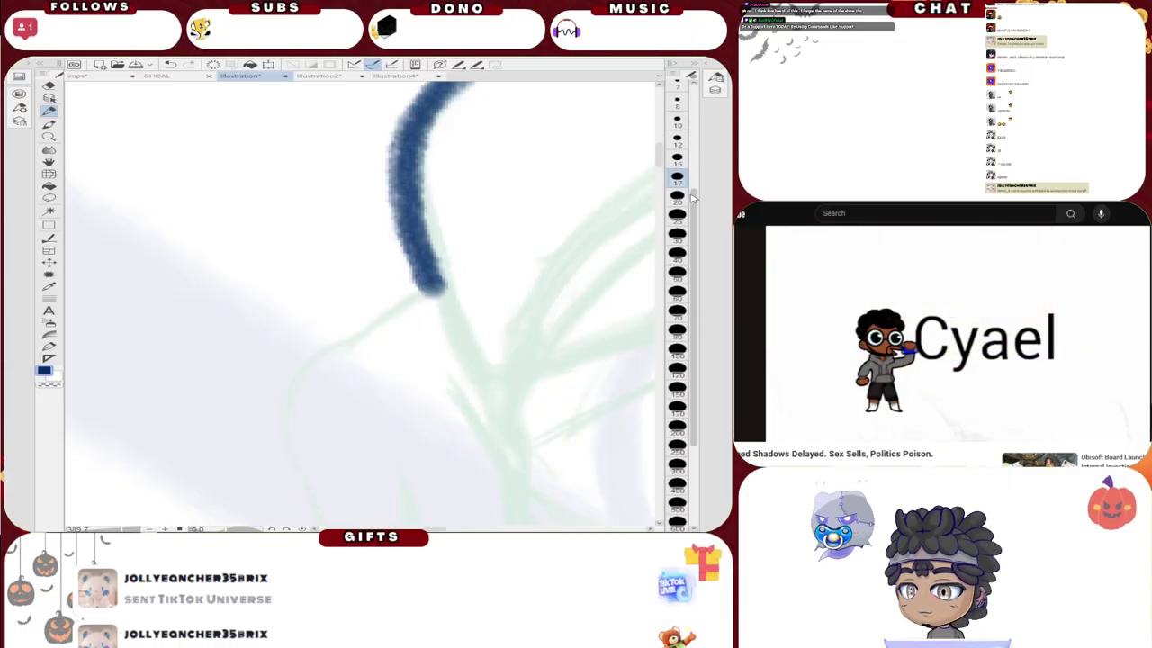
pyautogui.click(681, 135)
pyautogui.moveTo(439, 288); pyautogui.dragTo(366, 334)
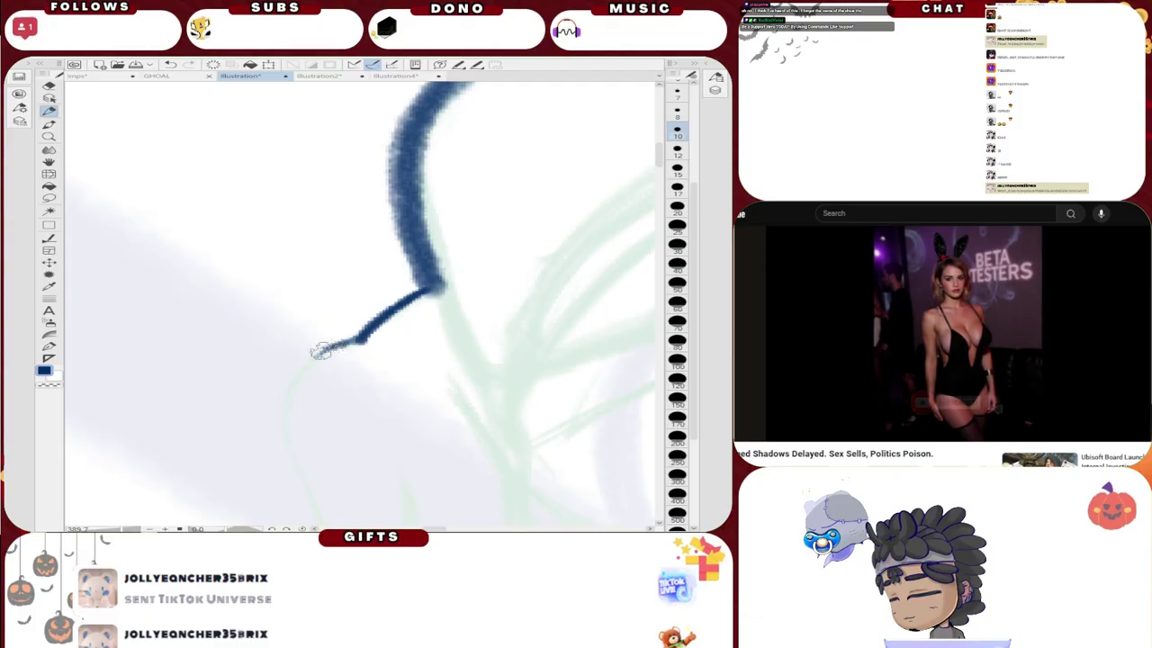
pyautogui.moveTo(300, 373)
pyautogui.mouseDown()
pyautogui.moveTo(288, 450)
pyautogui.moveTo(284, 404)
pyautogui.moveTo(334, 344)
pyautogui.mouseUp()
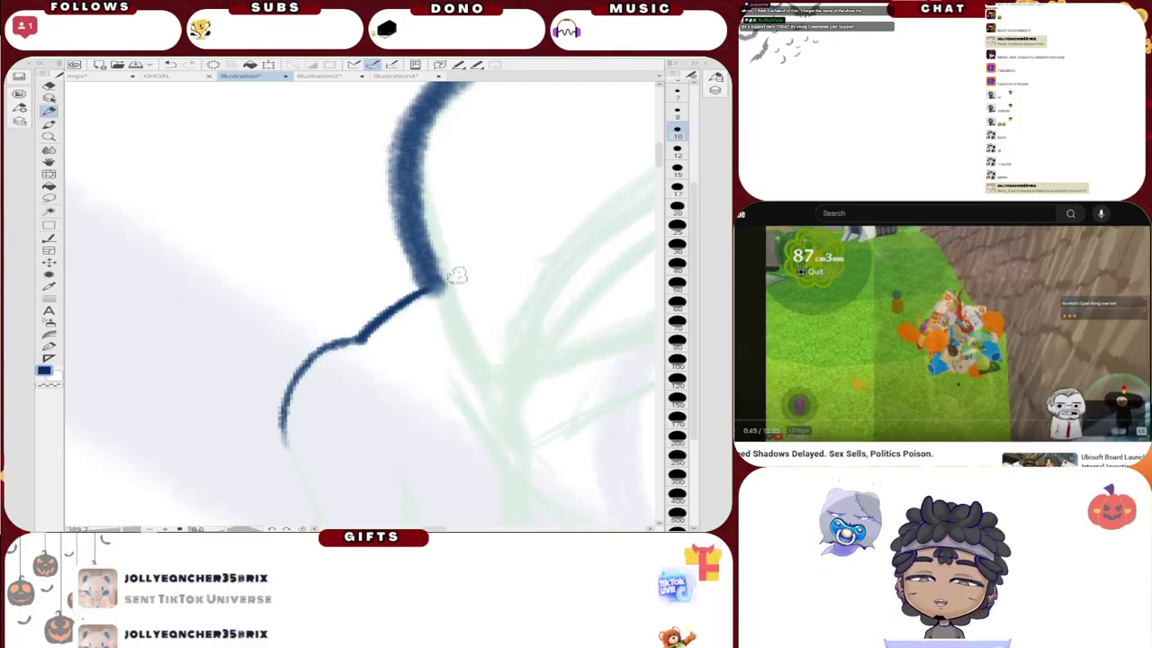
# Step: Ink the back hair's outer contour downward across the purple diagonal shape to where the sketched strands meet
pyautogui.scroll(-14, 383, 290)
pyautogui.scroll(13, 335, 430)
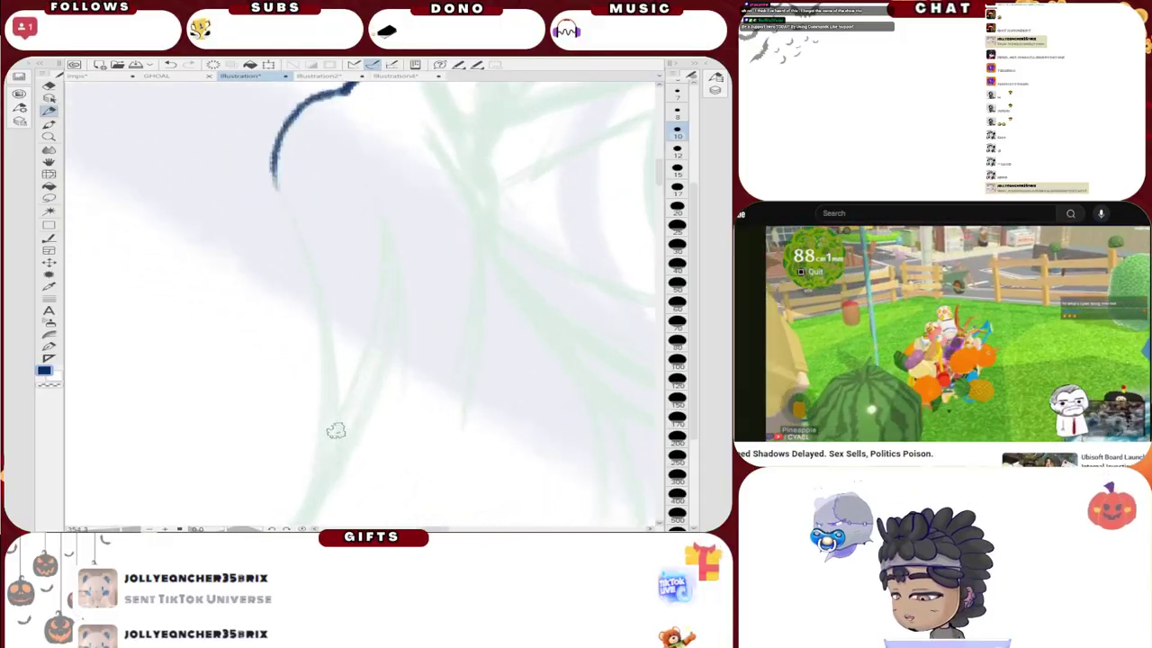
pyautogui.moveTo(275, 184)
pyautogui.mouseDown()
pyautogui.moveTo(323, 329)
pyautogui.moveTo(315, 484)
pyautogui.mouseUp()
pyautogui.moveTo(327, 418)
pyautogui.mouseDown()
pyautogui.moveTo(290, 225)
pyautogui.moveTo(372, 93)
pyautogui.mouseUp()
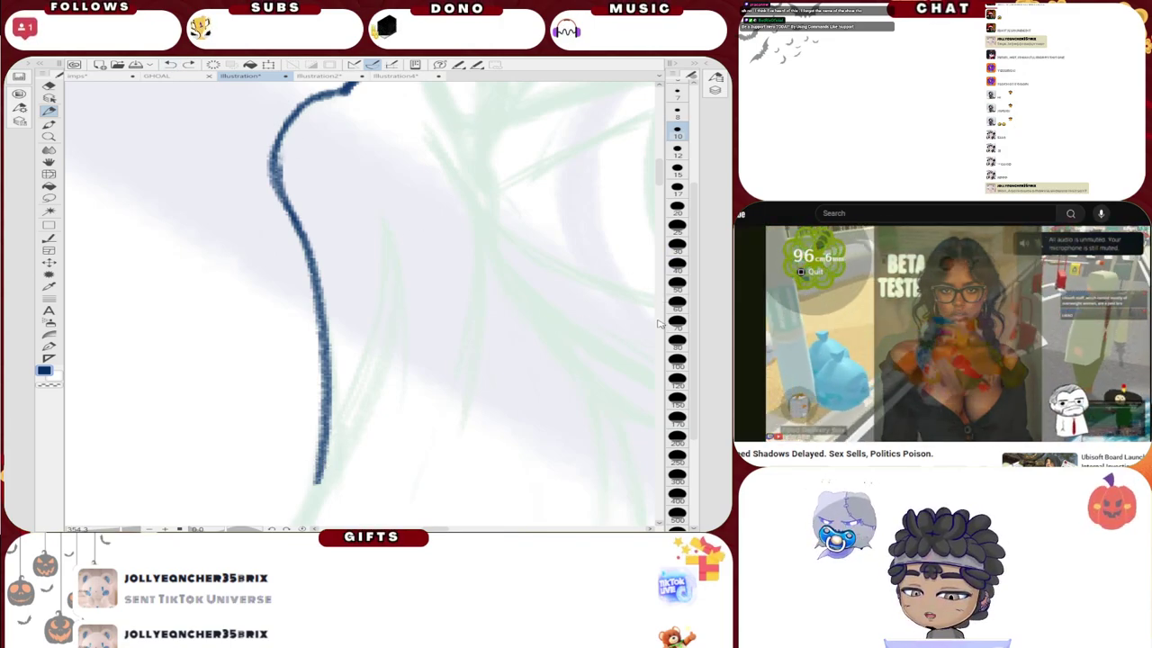
# Step: Extend the back hair's contour diagonally down and outward, and ink the thin inner strand that merges into it
pyautogui.scroll(-4, 648, 219)
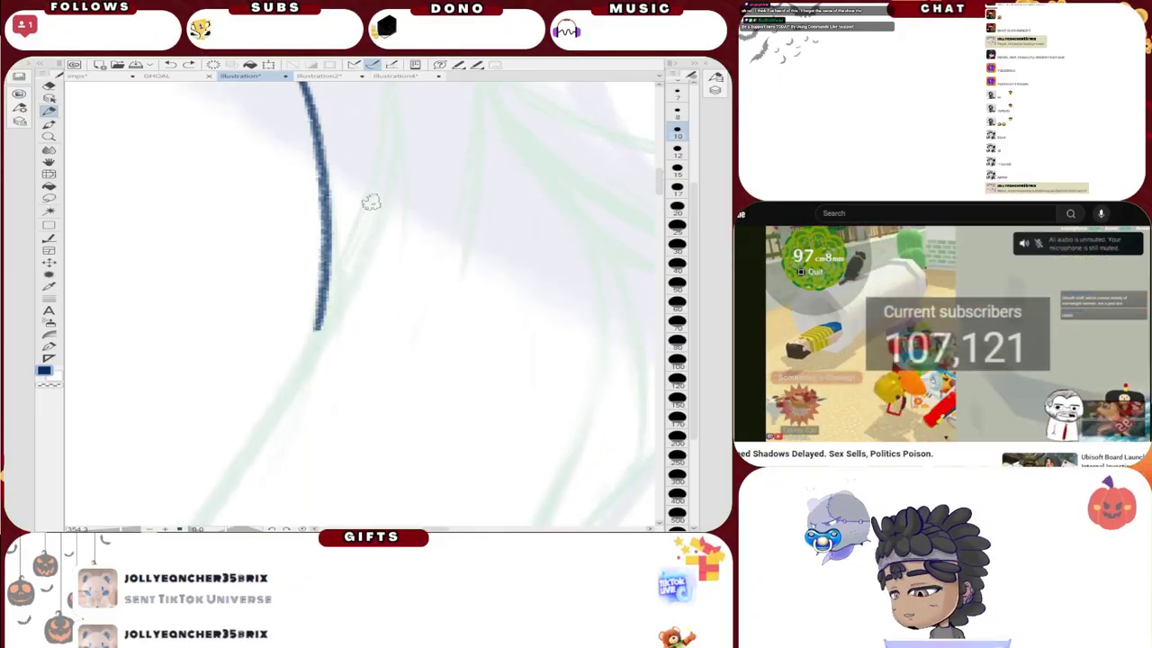
pyautogui.moveTo(388, 162)
pyautogui.mouseDown()
pyautogui.moveTo(329, 313)
pyautogui.moveTo(216, 499)
pyautogui.mouseUp()
pyautogui.moveTo(326, 272)
pyautogui.mouseDown()
pyautogui.moveTo(293, 380)
pyautogui.moveTo(216, 497)
pyautogui.mouseUp()
pyautogui.moveTo(324, 297); pyautogui.dragTo(260, 452)
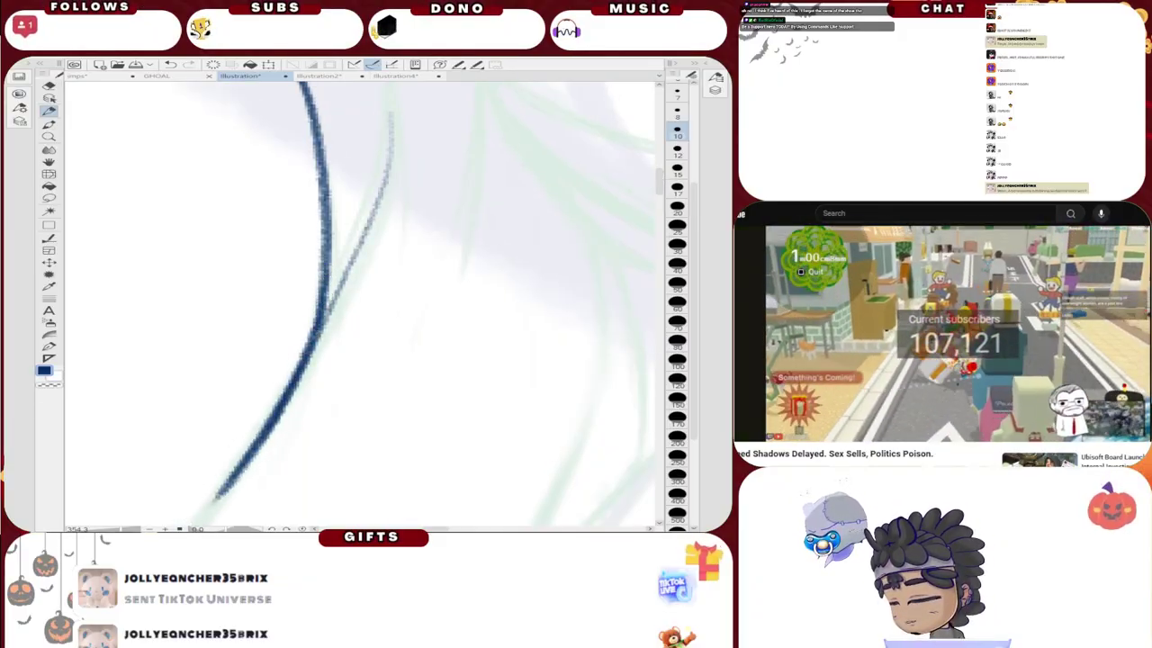
# Step: Ink the long straight stretch of the back hair's outer contour along the sketch beside the arm, redoing the first stroke
pyautogui.scroll(-5, 365, 351)
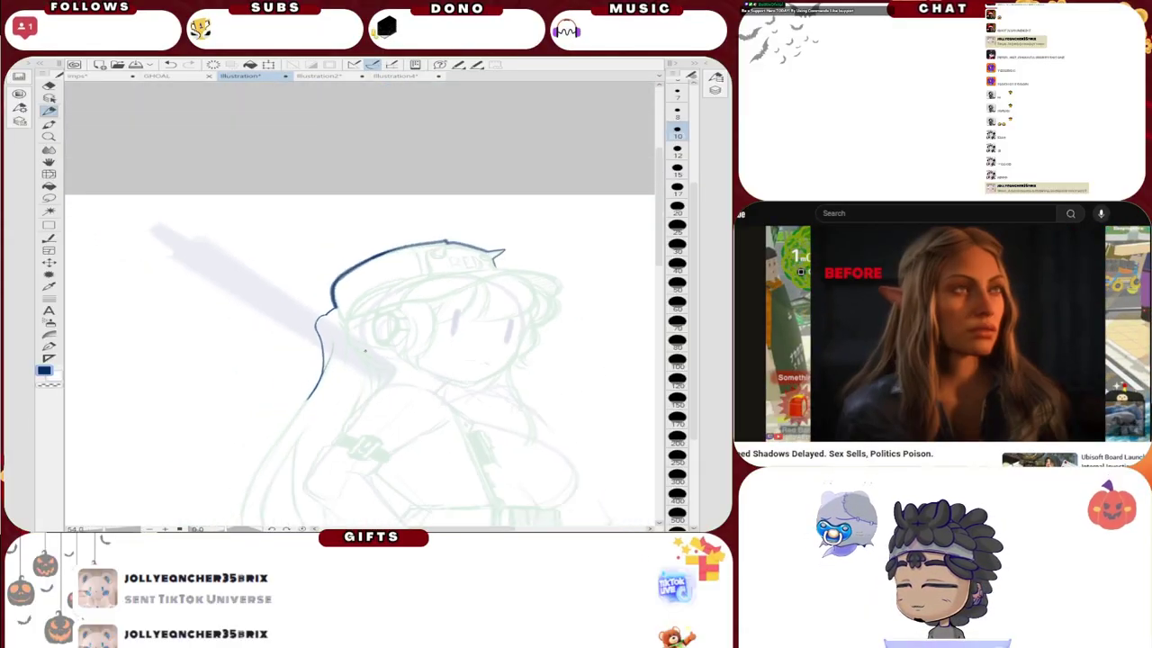
pyautogui.scroll(5, 365, 351)
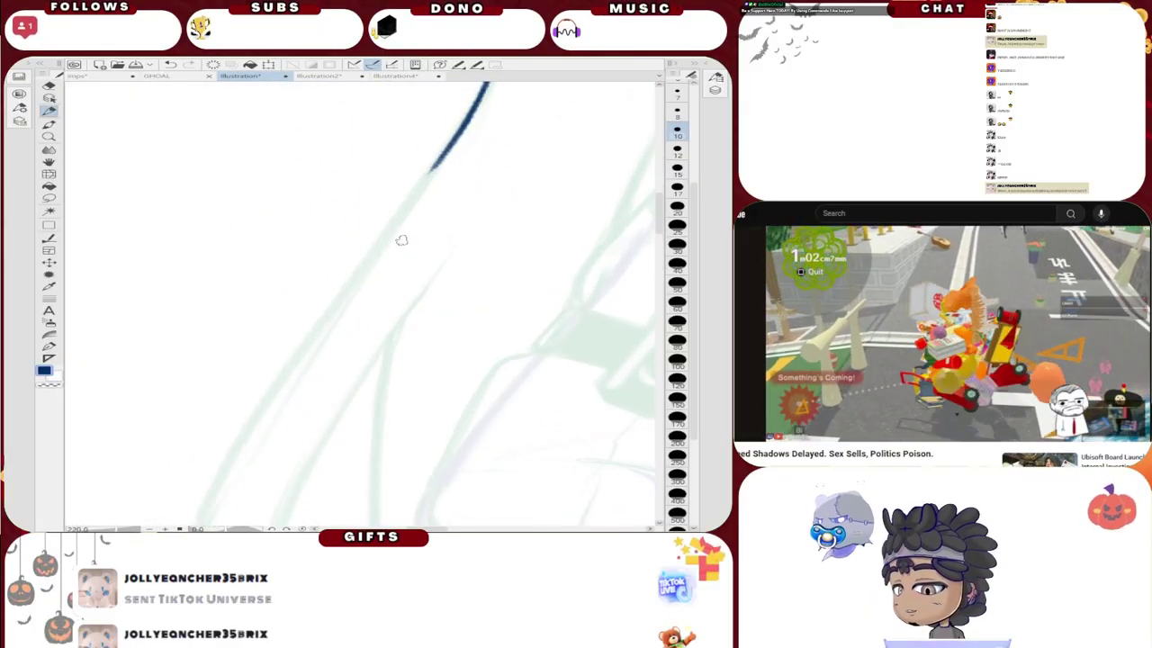
pyautogui.moveTo(462, 133)
pyautogui.mouseDown()
pyautogui.moveTo(356, 307)
pyautogui.moveTo(227, 467)
pyautogui.mouseUp()
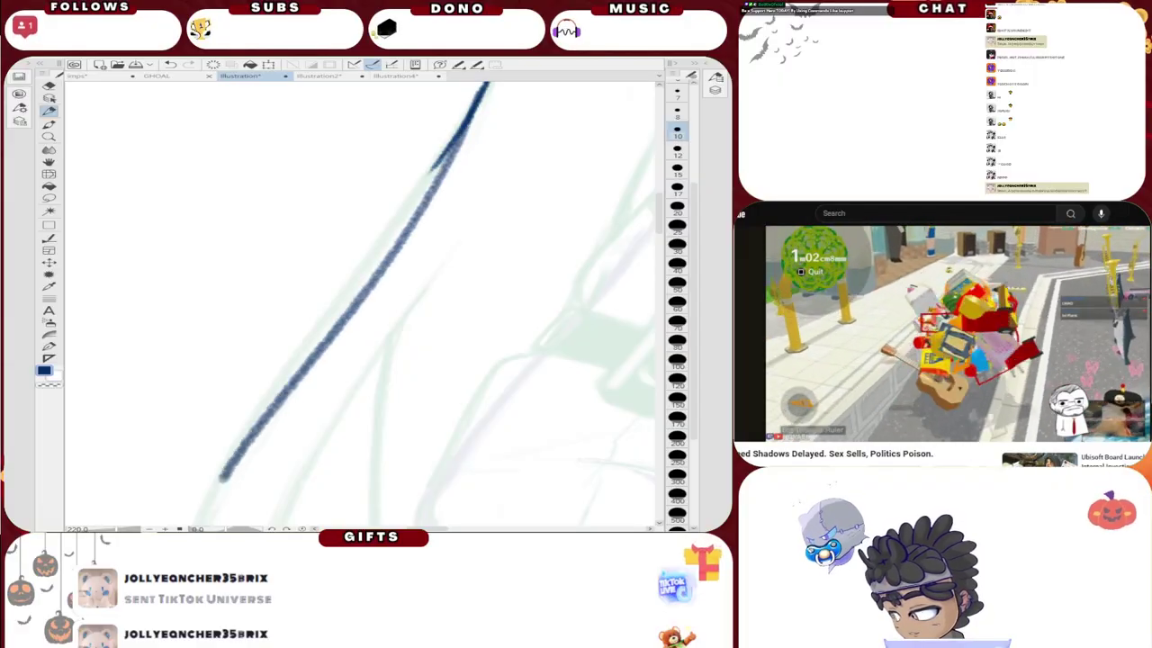
pyautogui.hotkey('ctrl', 'z')
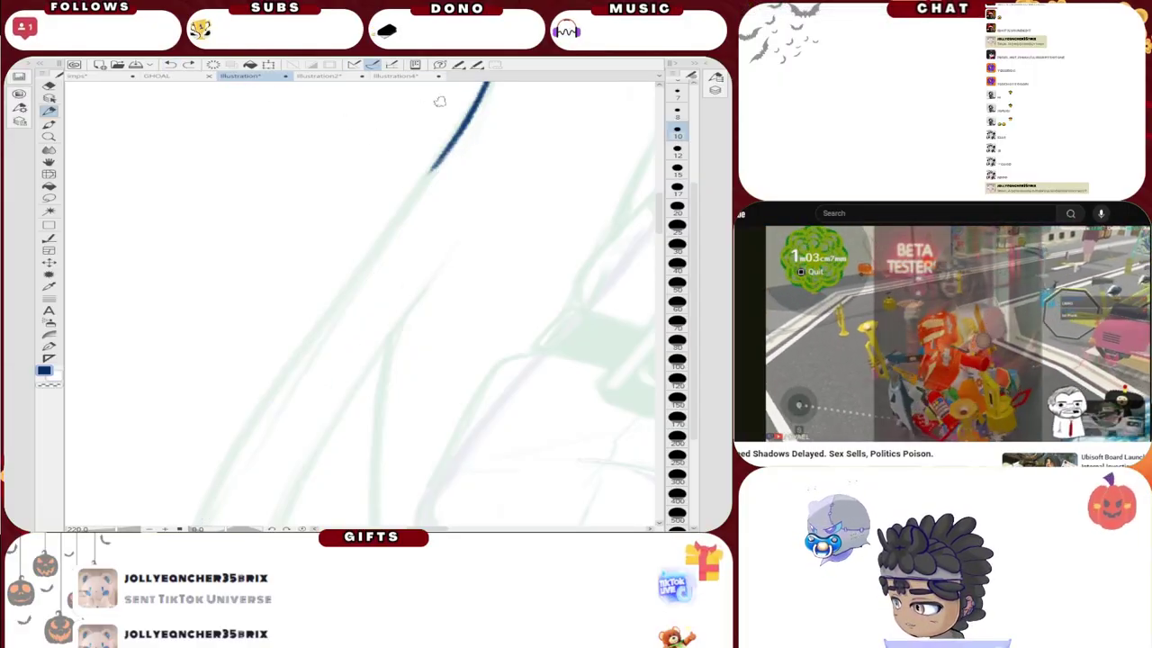
pyautogui.moveTo(480, 97); pyautogui.dragTo(202, 530)
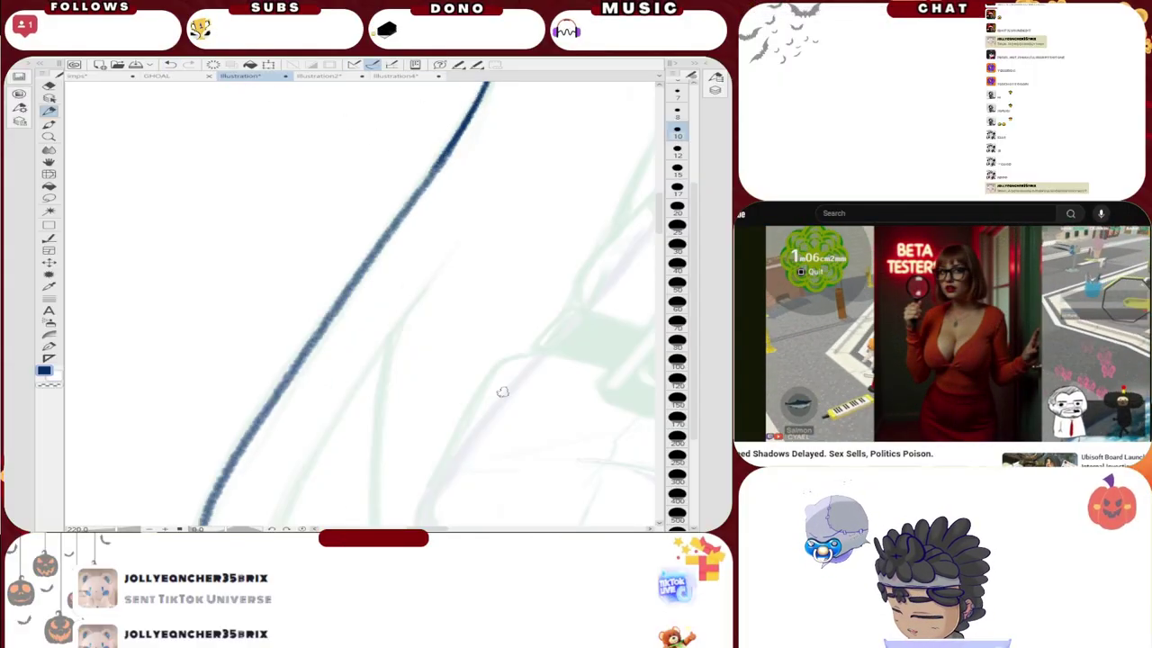
pyautogui.moveTo(661, 206); pyautogui.dragTo(661, 231)
pyautogui.moveTo(297, 99)
pyautogui.mouseDown()
pyautogui.moveTo(212, 242)
pyautogui.moveTo(169, 403)
pyautogui.moveTo(240, 479)
pyautogui.moveTo(411, 381)
pyautogui.mouseUp()
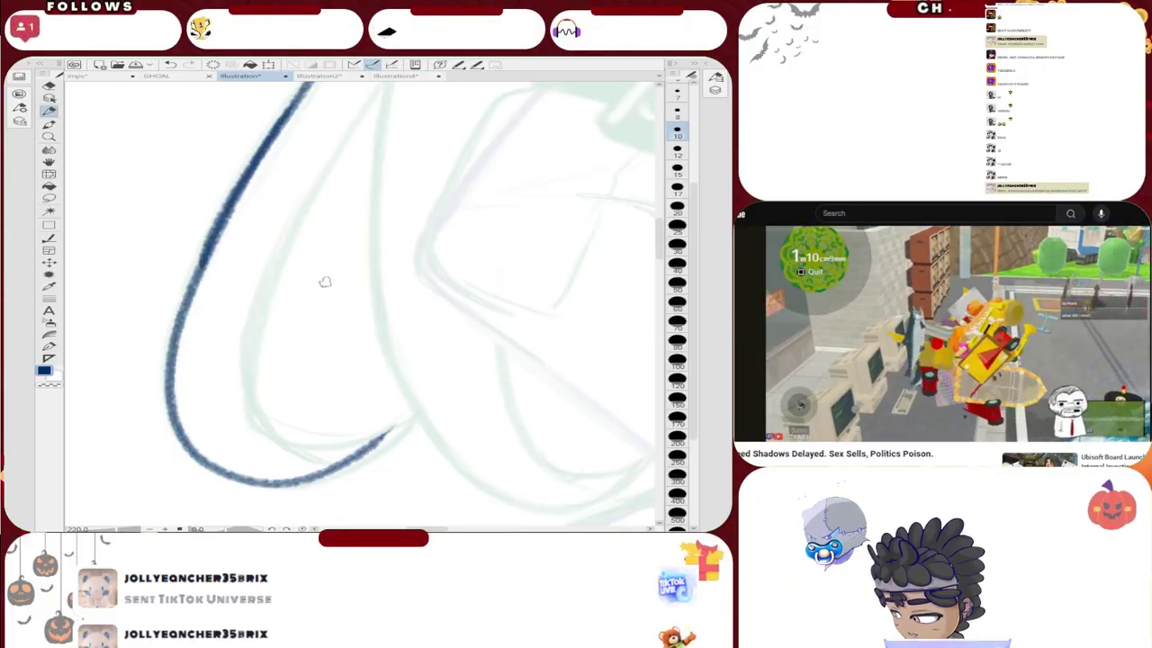
pyautogui.hotkey('ctrl', 'z')
pyautogui.moveTo(257, 162)
pyautogui.mouseDown()
pyautogui.moveTo(173, 379)
pyautogui.moveTo(264, 483)
pyautogui.moveTo(411, 417)
pyautogui.mouseUp()
pyautogui.click(170, 66)
pyautogui.moveTo(270, 121)
pyautogui.mouseDown()
pyautogui.moveTo(167, 361)
pyautogui.moveTo(266, 484)
pyautogui.moveTo(423, 441)
pyautogui.mouseUp()
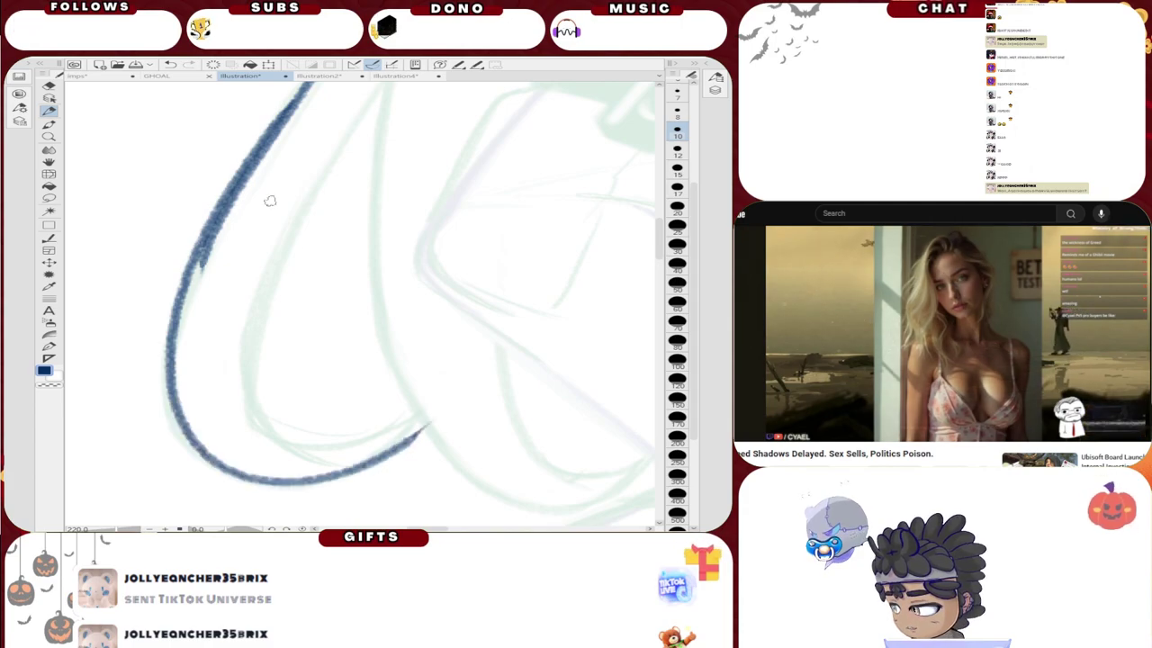
pyautogui.hotkey('ctrl', 'z')
pyautogui.moveTo(292, 103)
pyautogui.mouseDown()
pyautogui.moveTo(170, 338)
pyautogui.moveTo(190, 462)
pyautogui.moveTo(334, 482)
pyautogui.moveTo(424, 430)
pyautogui.mouseUp()
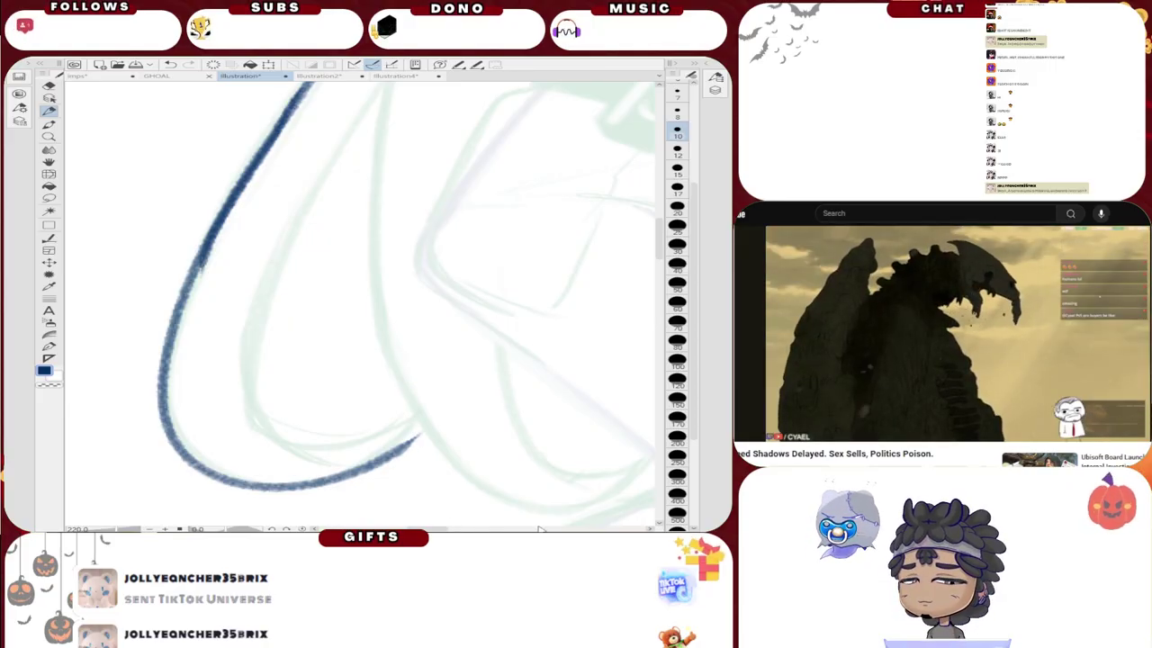
pyautogui.hotkey('ctrl', 'z')
# Step: Ink the outer curve of the hair's rounded lower end and the inner contour, joining both in a pointed tip
pyautogui.moveTo(198, 279)
pyautogui.mouseDown()
pyautogui.moveTo(198, 461)
pyautogui.moveTo(342, 474)
pyautogui.moveTo(423, 407)
pyautogui.mouseUp()
pyautogui.moveTo(385, 84)
pyautogui.mouseDown()
pyautogui.moveTo(249, 318)
pyautogui.moveTo(278, 441)
pyautogui.moveTo(413, 432)
pyautogui.mouseUp()
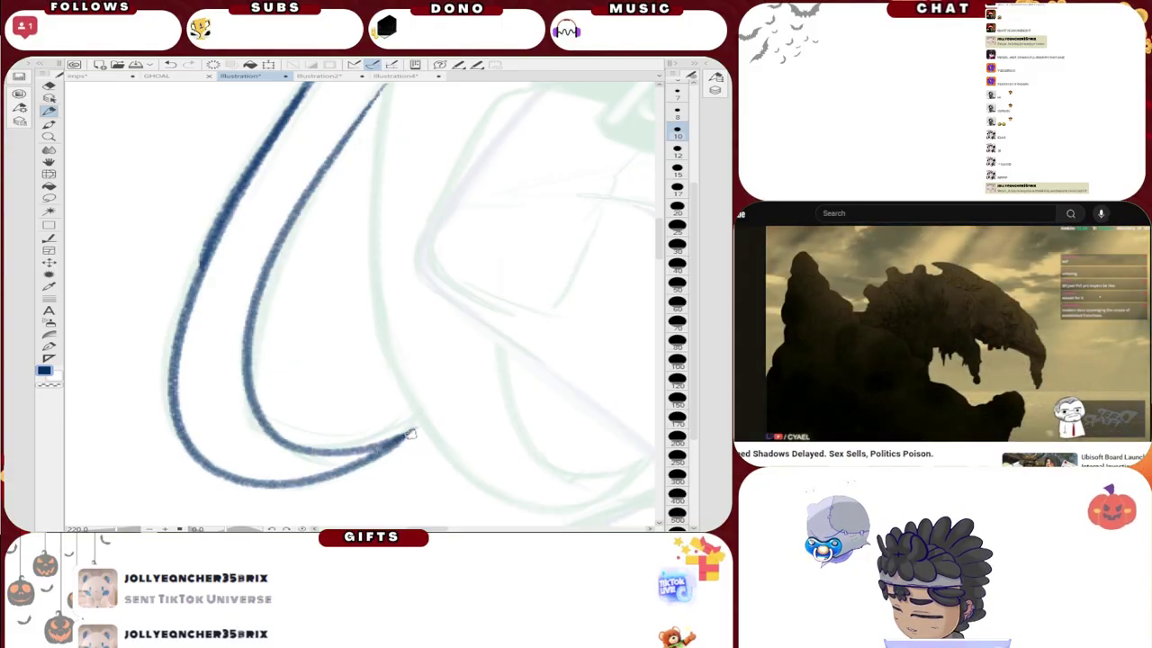
pyautogui.moveTo(331, 445); pyautogui.dragTo(415, 423)
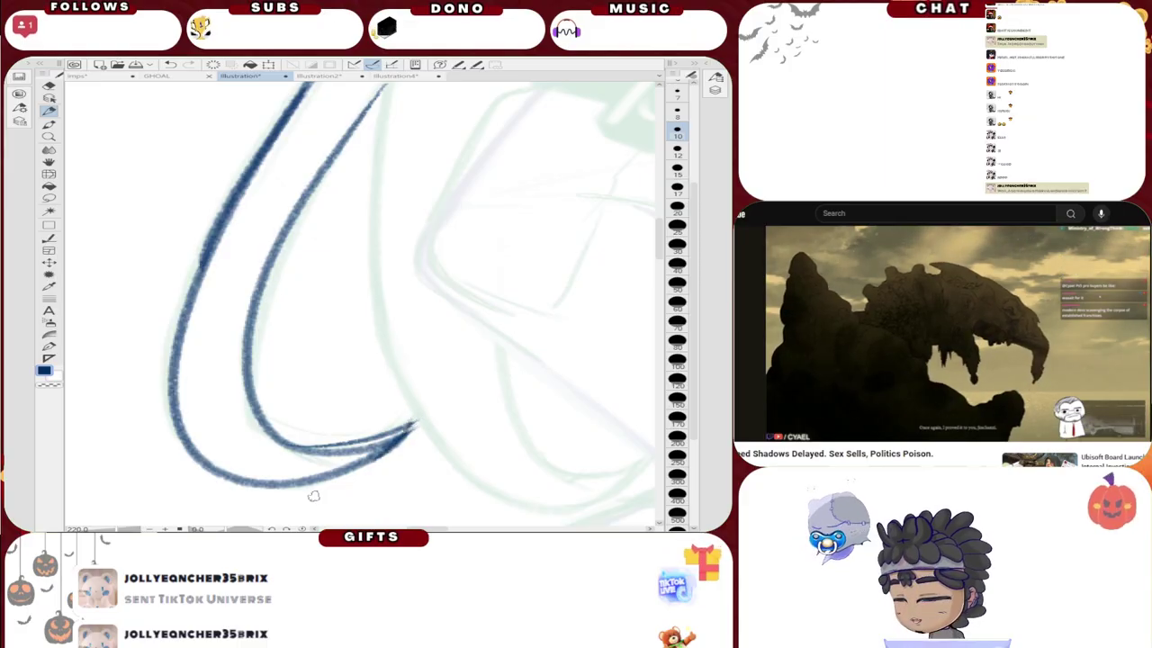
pyautogui.scroll(-5, 335, 432)
pyautogui.scroll(5, 380, 458)
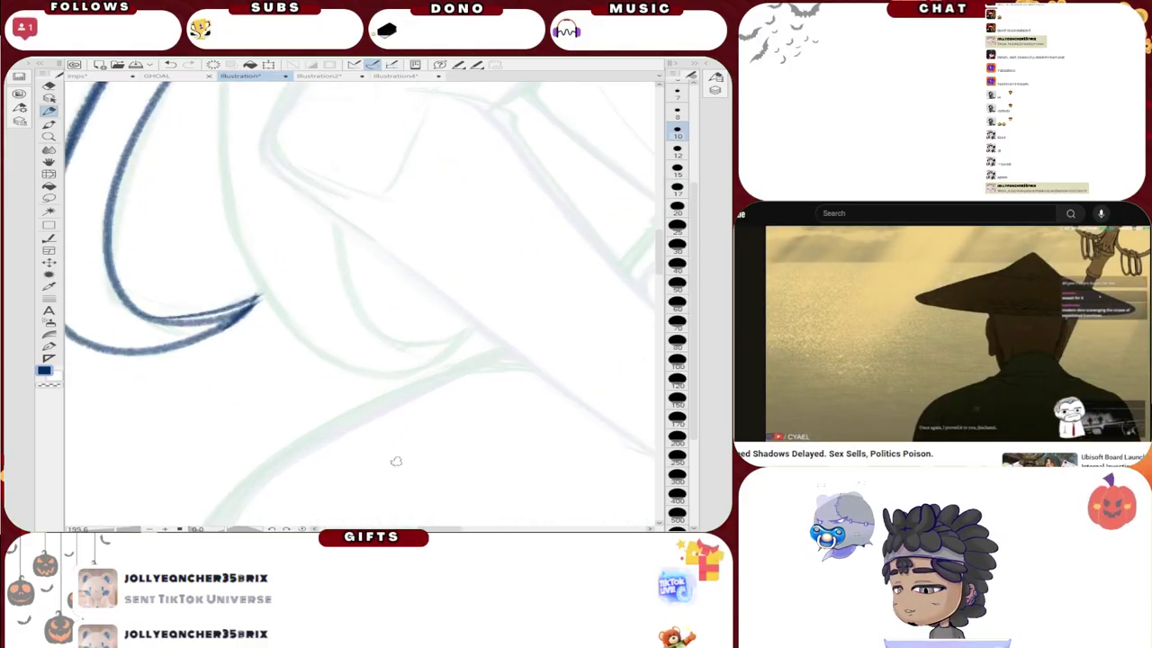
pyautogui.scroll(-1, 346, 267)
pyautogui.moveTo(268, 90); pyautogui.dragTo(246, 192)
pyautogui.moveTo(243, 233)
pyautogui.mouseDown()
pyautogui.moveTo(280, 378)
pyautogui.moveTo(370, 453)
pyautogui.moveTo(492, 396)
pyautogui.mouseUp()
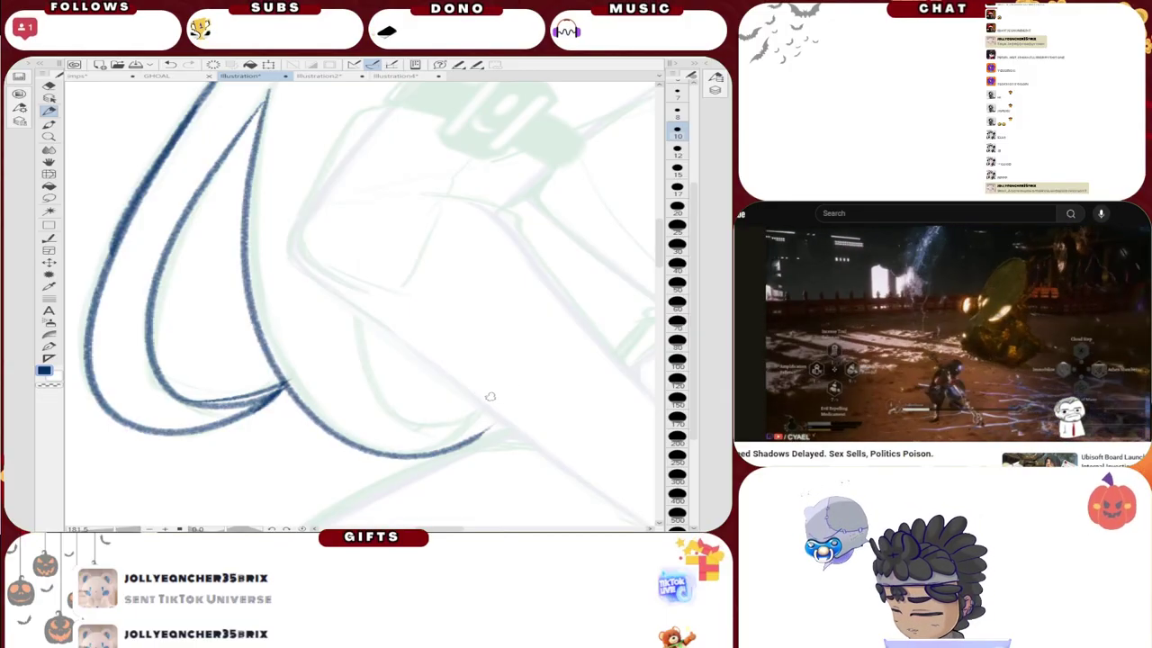
pyautogui.click(170, 65)
pyautogui.moveTo(270, 86)
pyautogui.mouseDown()
pyautogui.moveTo(251, 159)
pyautogui.moveTo(256, 324)
pyautogui.moveTo(352, 433)
pyautogui.moveTo(497, 427)
pyautogui.mouseUp()
pyautogui.moveTo(353, 307)
pyautogui.mouseDown()
pyautogui.moveTo(387, 418)
pyautogui.moveTo(499, 431)
pyautogui.mouseUp()
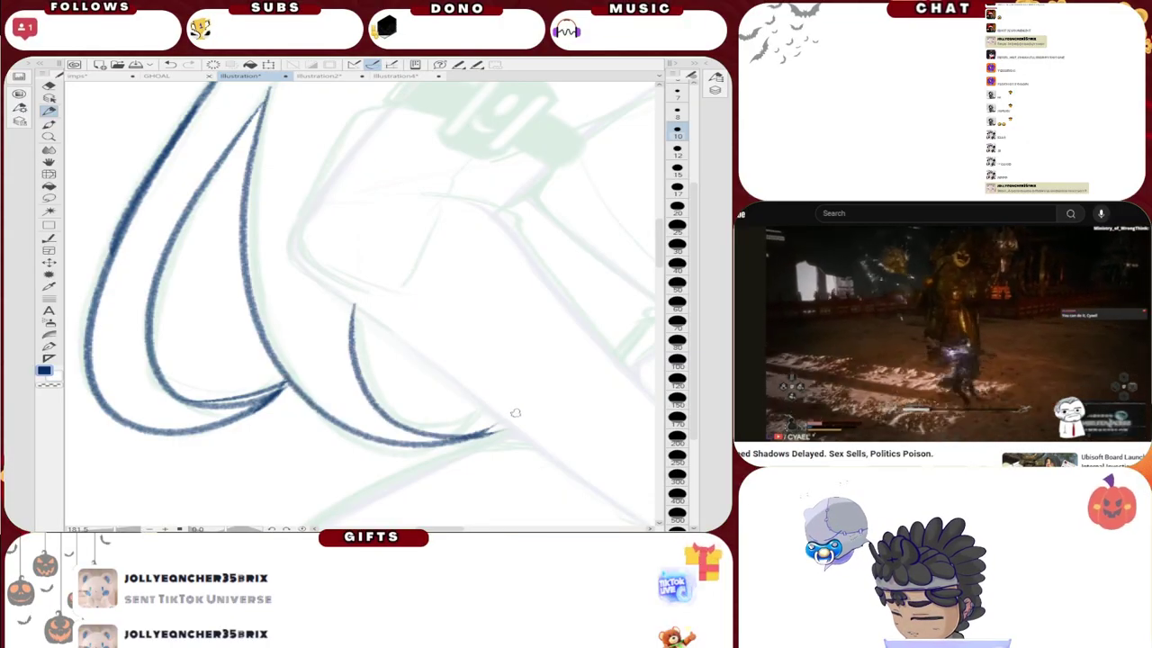
pyautogui.click(171, 65)
pyautogui.click(171, 65)
# Step: Ink the second hair lock's outer curve and short inner contour beneath the elbow, and darken the tip where they meet
pyautogui.moveTo(255, 157)
pyautogui.mouseDown()
pyautogui.moveTo(374, 441)
pyautogui.moveTo(486, 431)
pyautogui.mouseUp()
pyautogui.moveTo(356, 303)
pyautogui.mouseDown()
pyautogui.moveTo(405, 416)
pyautogui.moveTo(479, 432)
pyautogui.mouseUp()
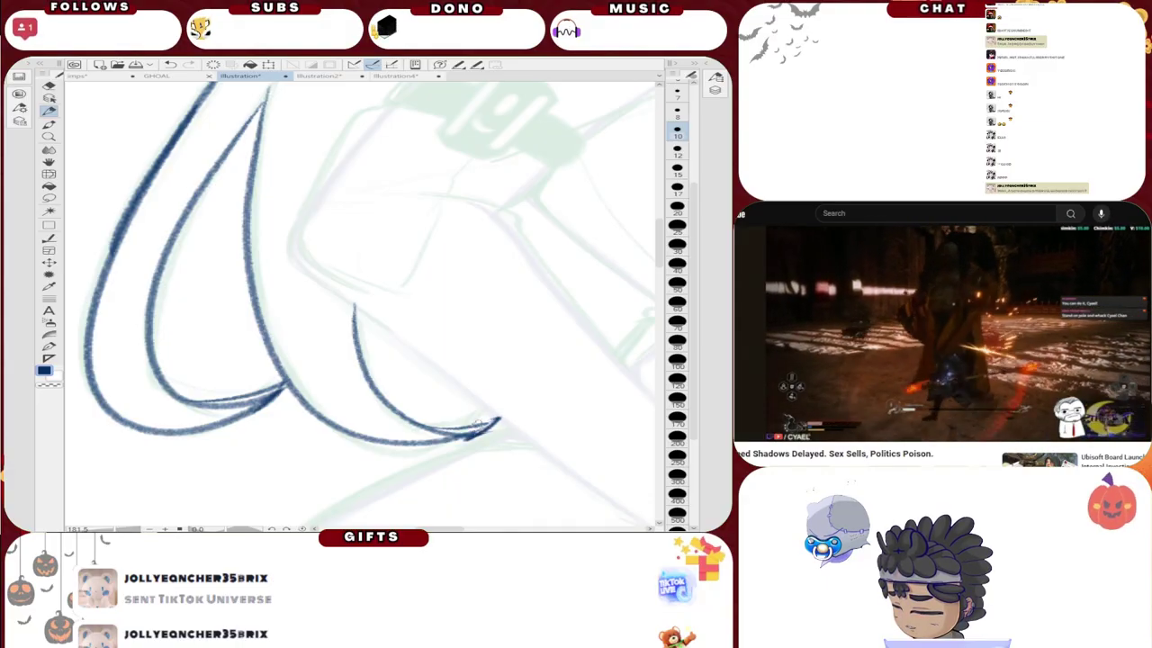
pyautogui.moveTo(437, 446)
pyautogui.mouseDown()
pyautogui.moveTo(507, 417)
pyautogui.moveTo(477, 429)
pyautogui.mouseUp()
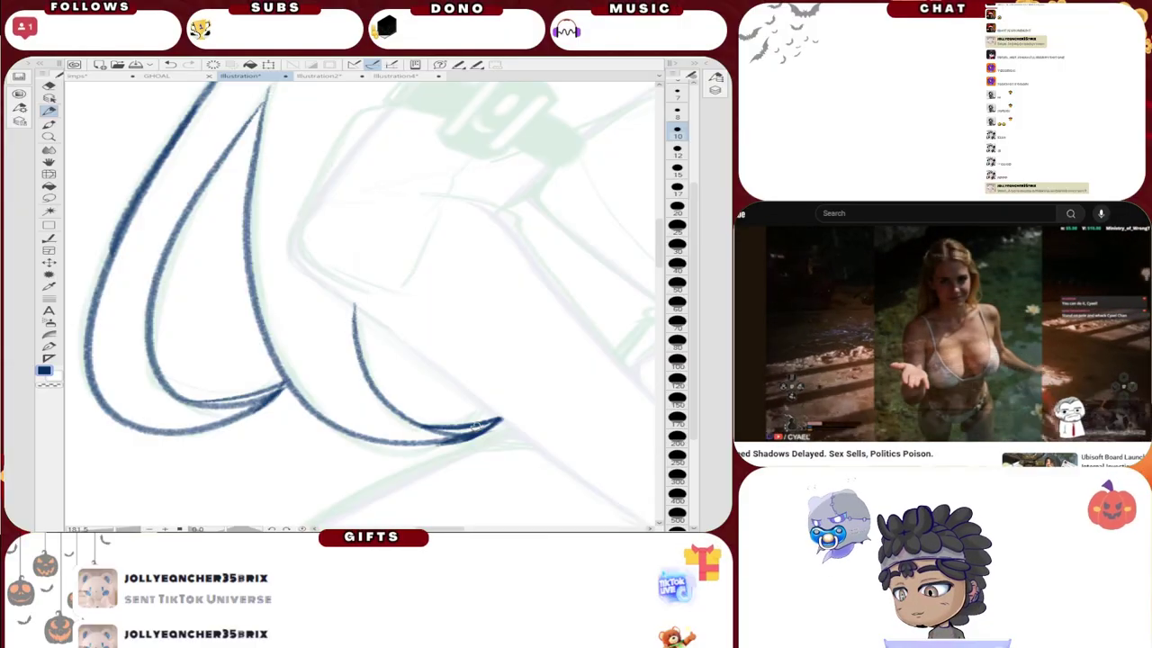
# Step: Ink a small crescent-shaped hair lock between the headphone and the shoulder, redoing its curves once
pyautogui.scroll(-6, 477, 426)
pyautogui.scroll(6, 437, 265)
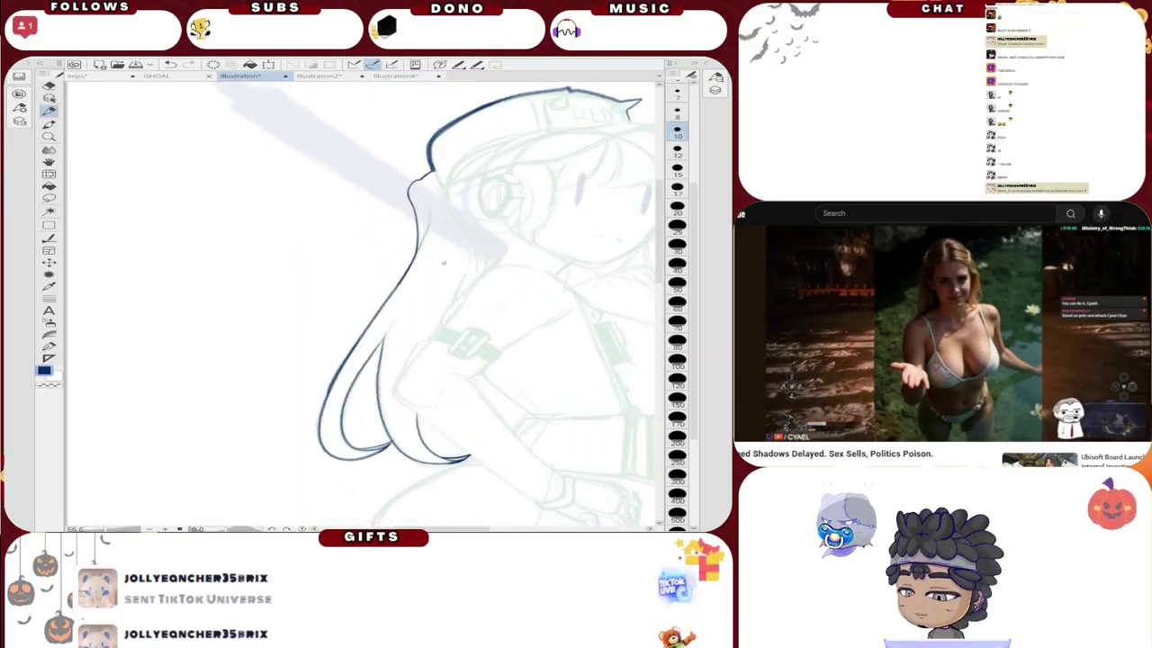
pyautogui.scroll(-1, 468, 249)
pyautogui.scroll(4, 480, 242)
pyautogui.scroll(-3, 481, 242)
pyautogui.scroll(3, 505, 242)
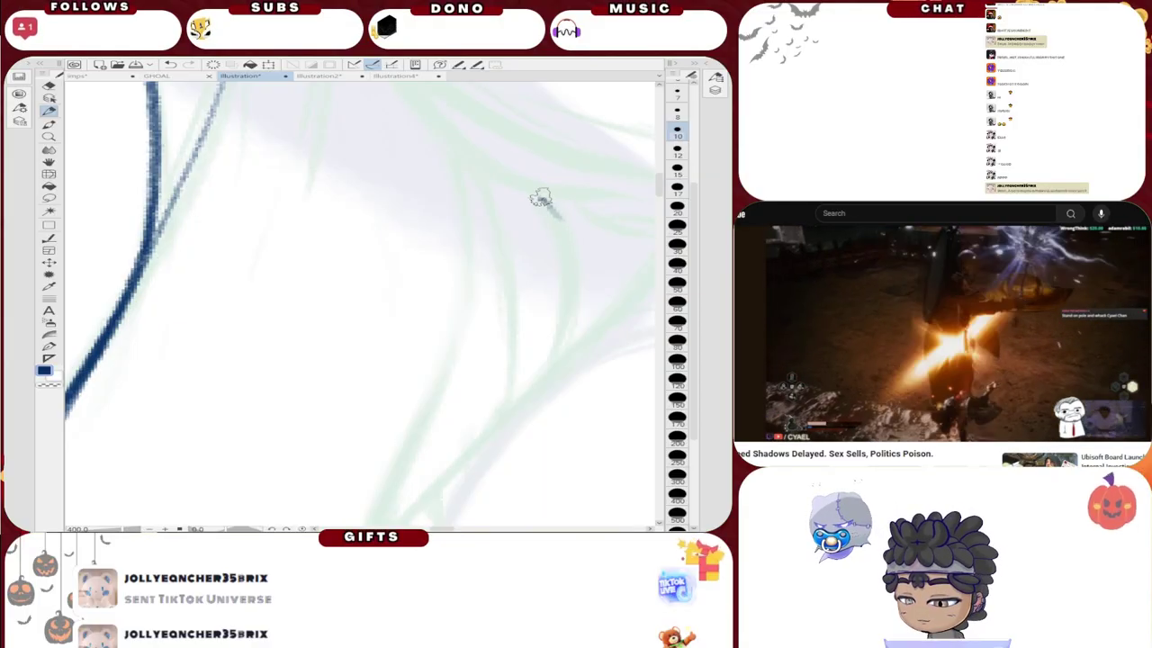
pyautogui.moveTo(537, 196)
pyautogui.mouseDown()
pyautogui.moveTo(593, 288)
pyautogui.moveTo(542, 371)
pyautogui.mouseUp()
pyautogui.moveTo(576, 309); pyautogui.dragTo(536, 196)
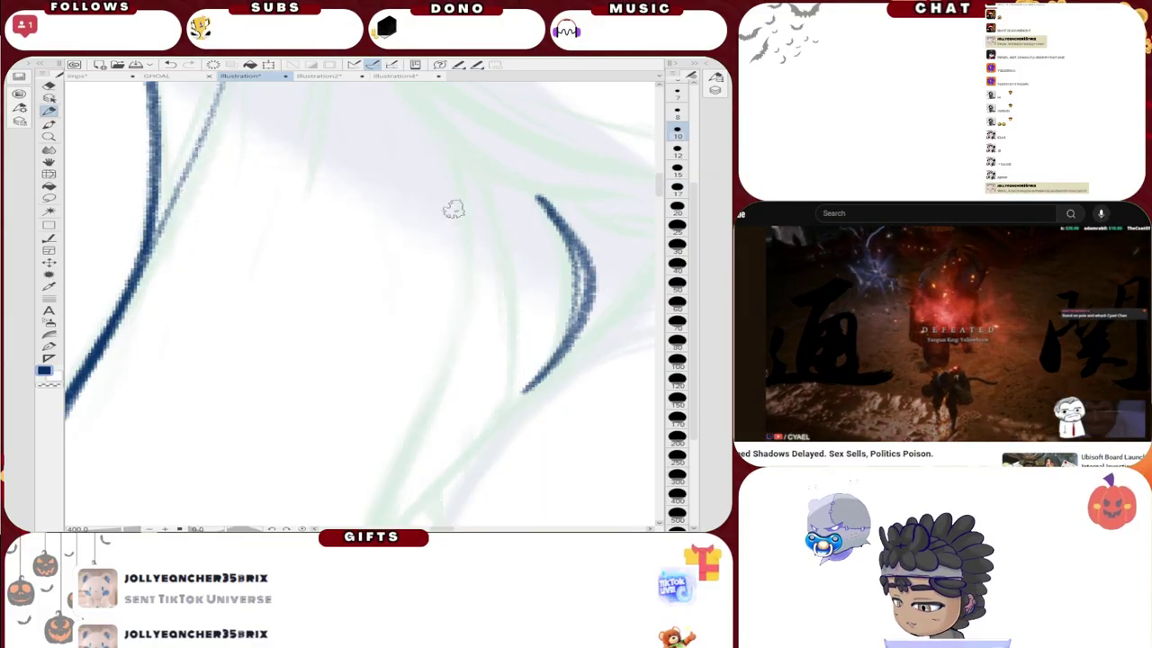
pyautogui.click(170, 65)
pyautogui.moveTo(570, 348)
pyautogui.mouseDown()
pyautogui.moveTo(521, 182)
pyautogui.moveTo(568, 261)
pyautogui.moveTo(544, 387)
pyautogui.mouseUp()
# Step: Ink the longer curved lock beside the crescent, with two strokes sweeping from a shared upper tip toward the arm
pyautogui.moveTo(467, 153)
pyautogui.mouseDown()
pyautogui.moveTo(511, 385)
pyautogui.moveTo(481, 440)
pyautogui.moveTo(507, 399)
pyautogui.moveTo(524, 295)
pyautogui.moveTo(463, 150)
pyautogui.mouseUp()
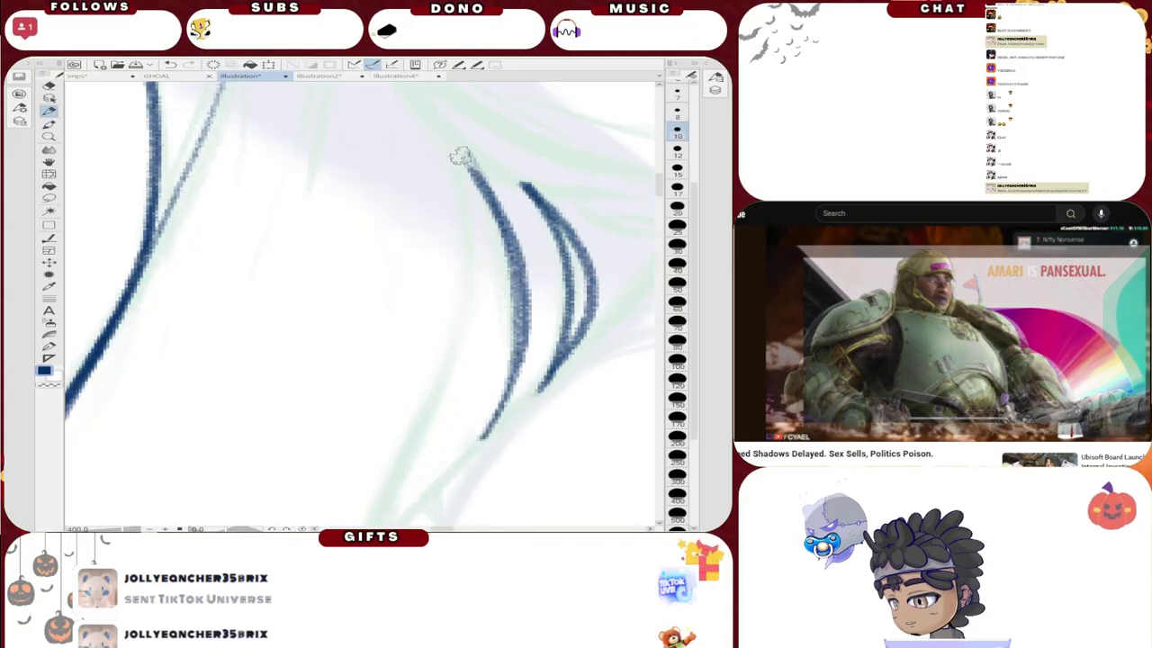
pyautogui.moveTo(469, 193)
pyautogui.mouseDown()
pyautogui.moveTo(455, 347)
pyautogui.moveTo(391, 500)
pyautogui.moveTo(469, 453)
pyautogui.moveTo(510, 365)
pyautogui.mouseUp()
pyautogui.scroll(-8, 465, 479)
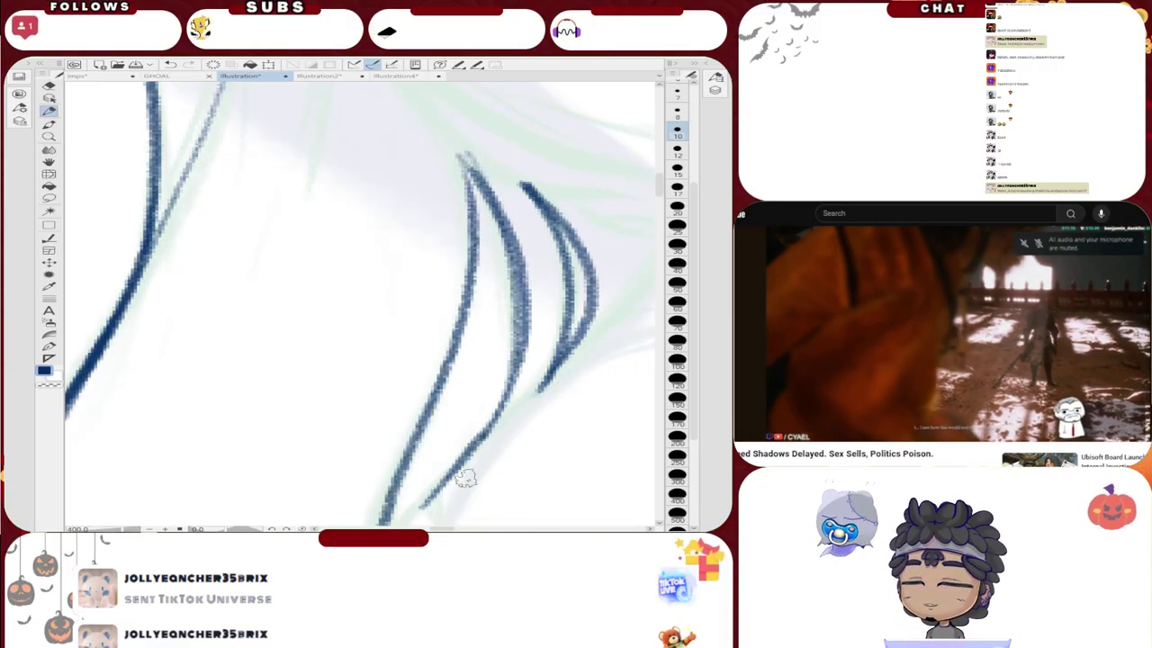
# Step: Erase the excess upper tip of the small crescent lock
pyautogui.scroll(8, 501, 379)
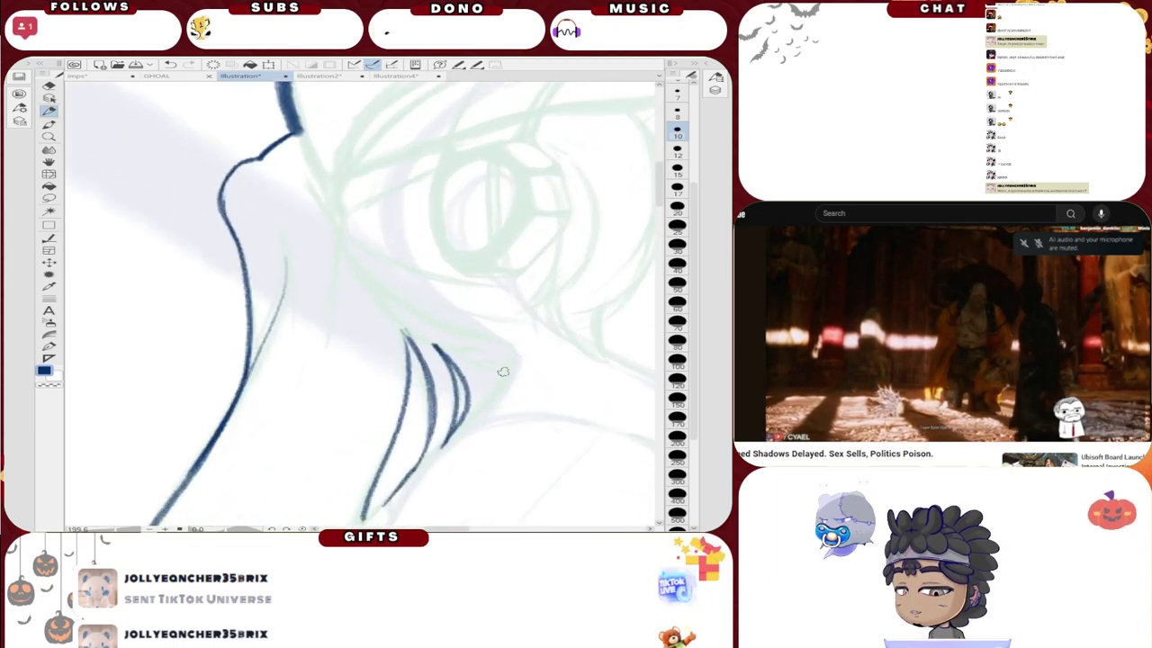
pyautogui.scroll(2, 414, 318)
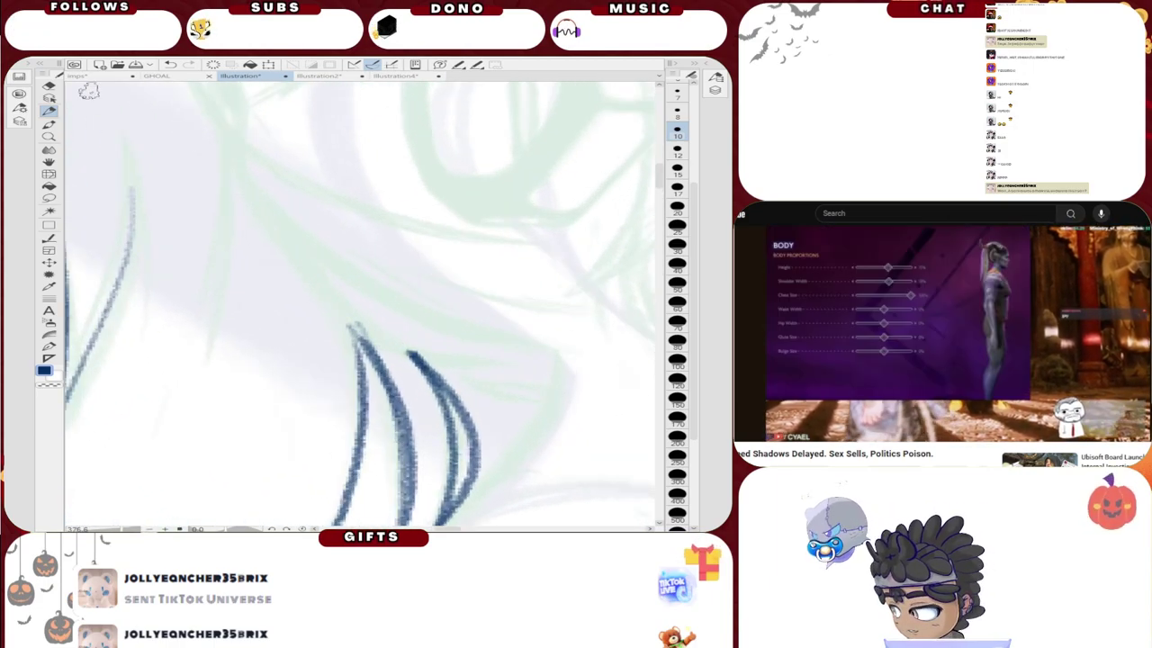
pyautogui.press('e')
pyautogui.moveTo(418, 355)
pyautogui.mouseDown()
pyautogui.moveTo(453, 370)
pyautogui.moveTo(399, 339)
pyautogui.moveTo(503, 409)
pyautogui.mouseUp()
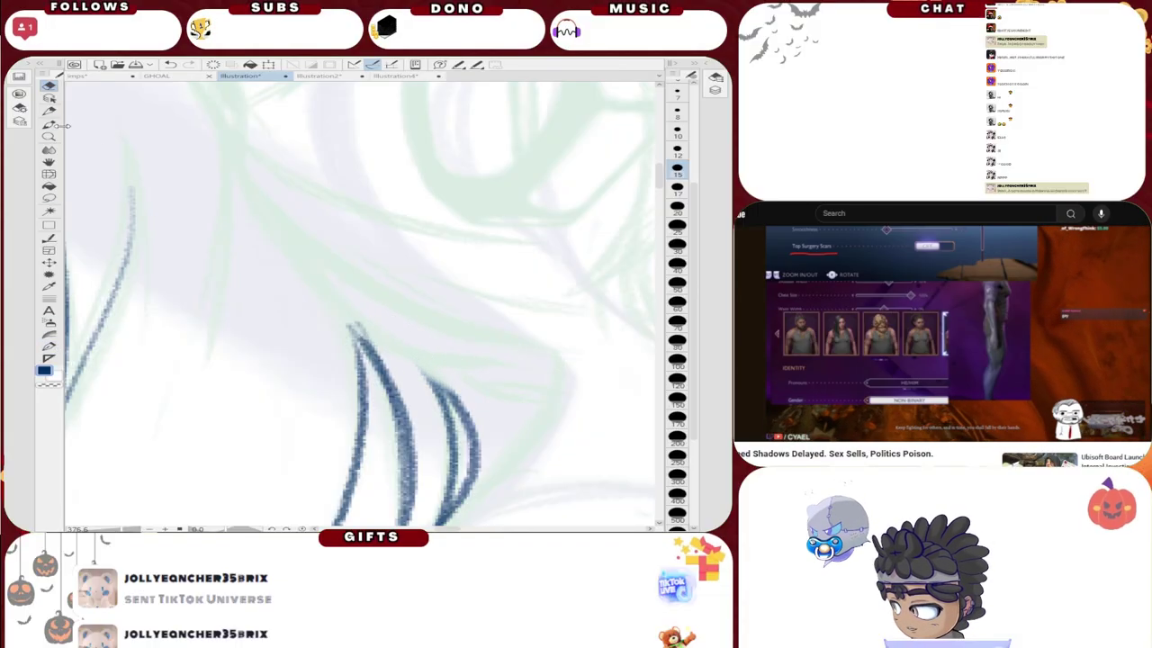
# Step: Ink the sweeping strands that fan out from below the headphone toward the shoulder, ending above the crescent lock
pyautogui.press('p')
pyautogui.moveTo(235, 120)
pyautogui.mouseDown()
pyautogui.moveTo(287, 176)
pyautogui.moveTo(428, 224)
pyautogui.mouseUp()
pyautogui.moveTo(235, 117)
pyautogui.mouseDown()
pyautogui.moveTo(256, 177)
pyautogui.moveTo(343, 275)
pyautogui.moveTo(442, 324)
pyautogui.moveTo(532, 349)
pyautogui.mouseUp()
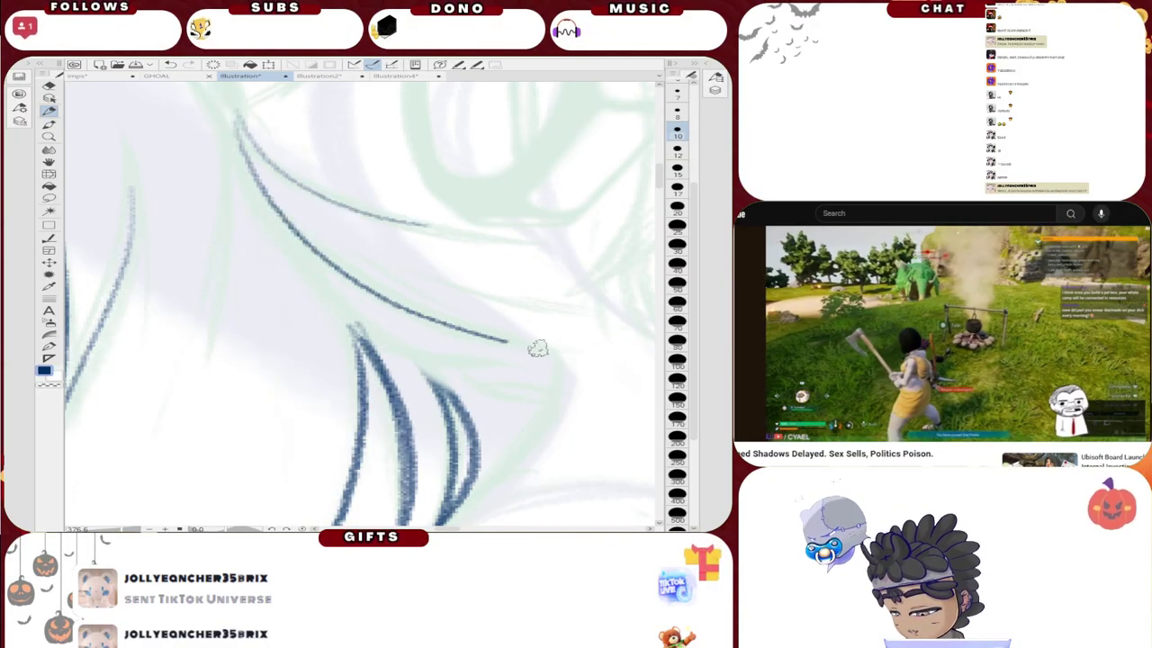
pyautogui.moveTo(277, 229); pyautogui.dragTo(402, 353)
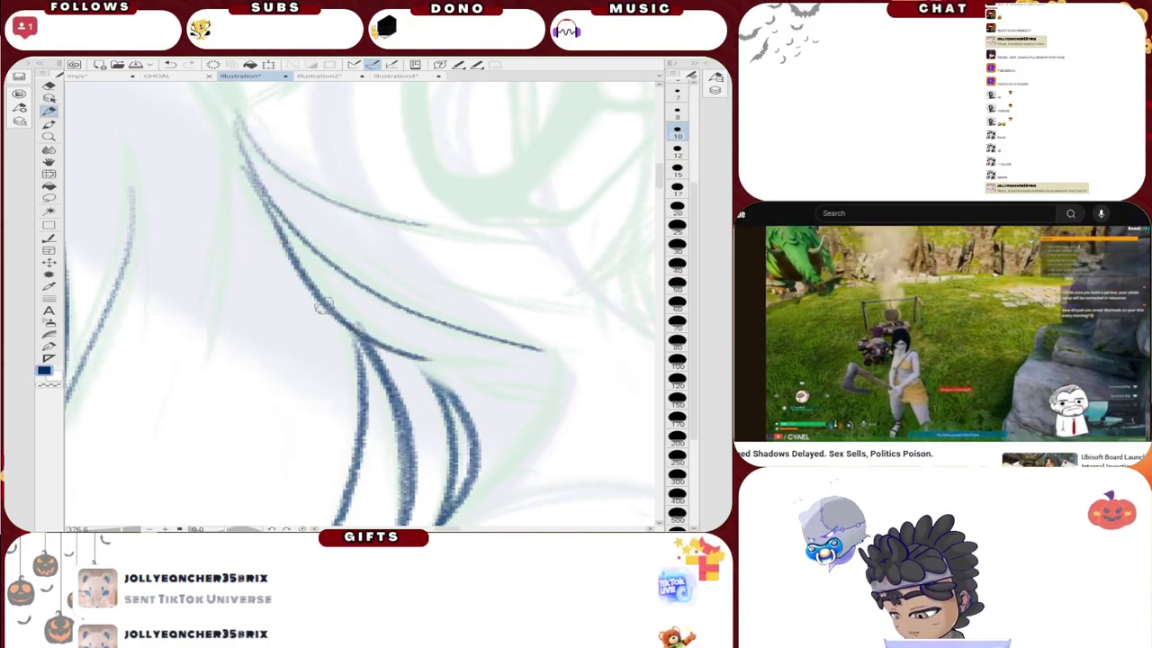
pyautogui.moveTo(533, 405)
pyautogui.mouseDown()
pyautogui.moveTo(389, 340)
pyautogui.moveTo(563, 396)
pyautogui.moveTo(393, 354)
pyautogui.mouseUp()
pyautogui.moveTo(354, 279)
pyautogui.mouseDown()
pyautogui.moveTo(433, 325)
pyautogui.moveTo(554, 358)
pyautogui.mouseUp()
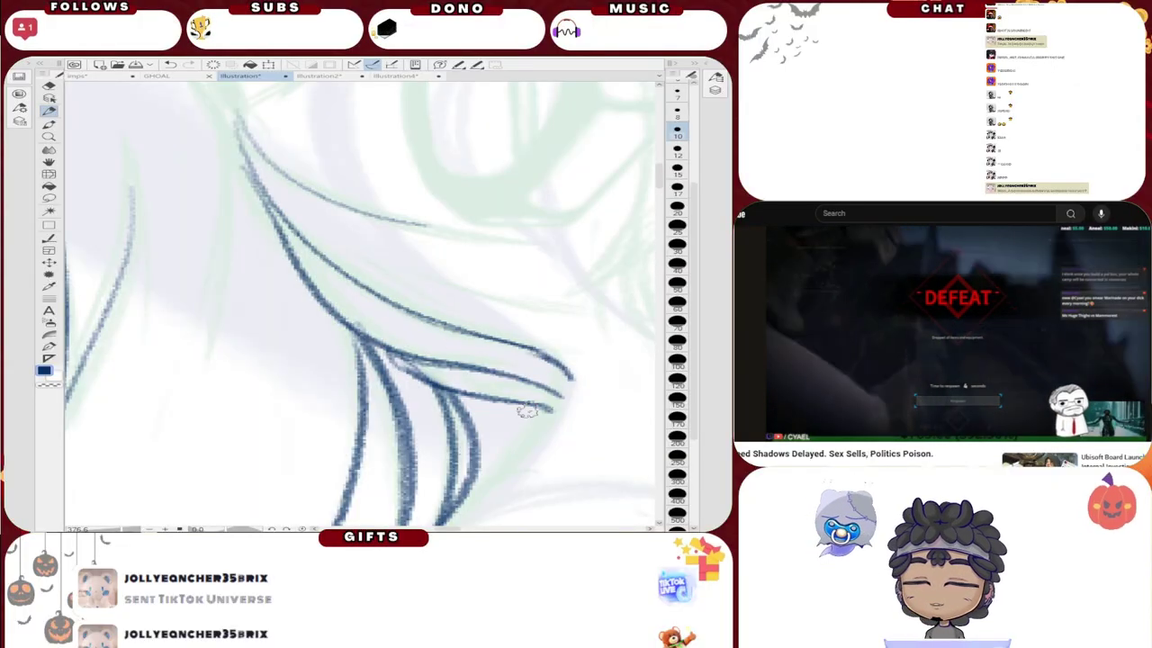
# Step: Add a second line along the long middle sweeping strand from its root toward the tip
pyautogui.scroll(-8, 512, 390)
pyautogui.scroll(5, 511, 390)
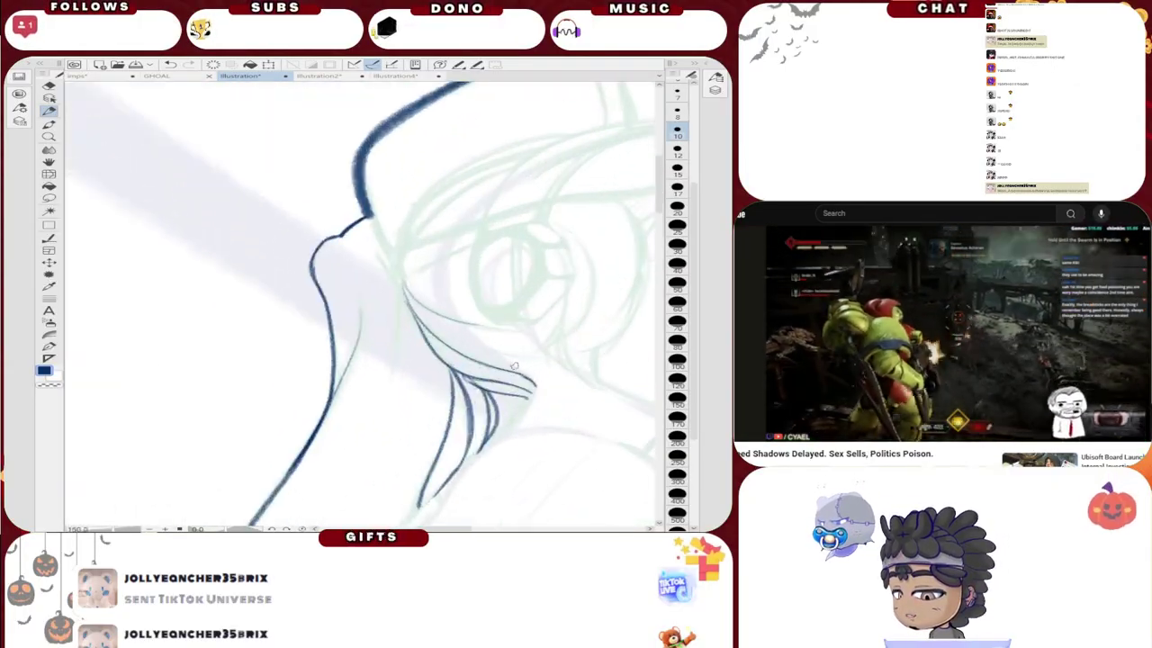
pyautogui.scroll(3, 514, 365)
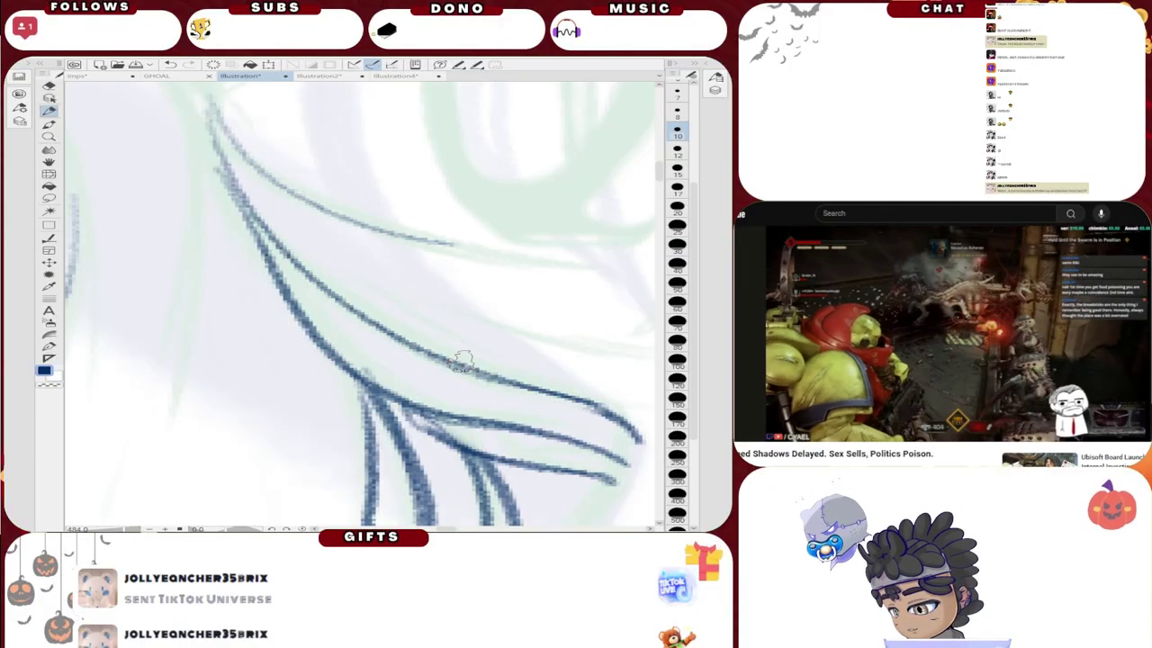
pyautogui.moveTo(257, 209)
pyautogui.mouseDown()
pyautogui.moveTo(357, 331)
pyautogui.moveTo(501, 384)
pyautogui.moveTo(626, 407)
pyautogui.mouseUp()
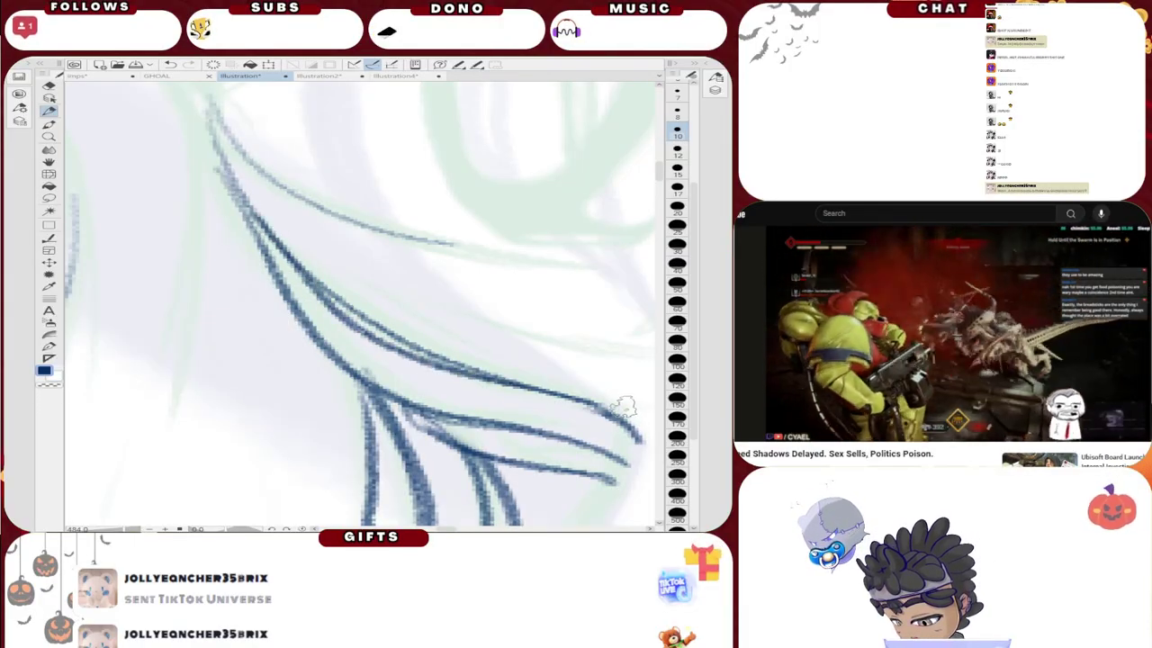
# Step: Try thickening the upper and outer sweeping strands around their shared root, and undo those strokes
pyautogui.moveTo(216, 130)
pyautogui.mouseDown()
pyautogui.moveTo(327, 222)
pyautogui.moveTo(466, 247)
pyautogui.moveTo(352, 213)
pyautogui.moveTo(214, 121)
pyautogui.moveTo(319, 218)
pyautogui.moveTo(204, 90)
pyautogui.moveTo(295, 263)
pyautogui.mouseUp()
pyautogui.click(171, 65)
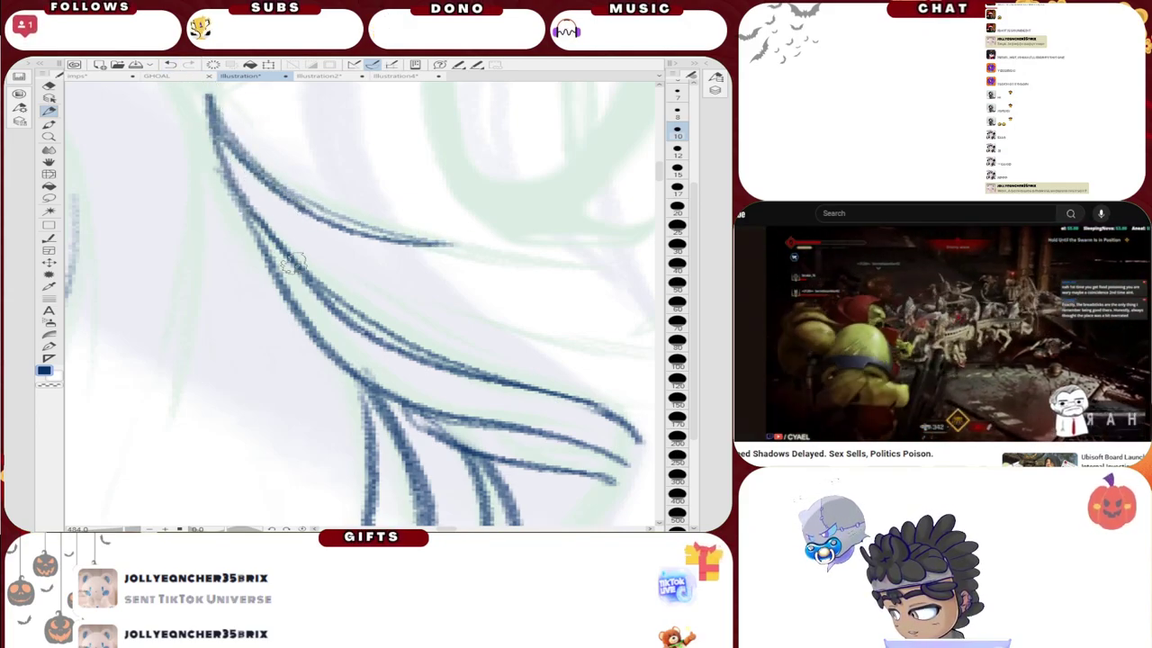
pyautogui.moveTo(212, 148)
pyautogui.mouseDown()
pyautogui.moveTo(249, 229)
pyautogui.moveTo(352, 380)
pyautogui.mouseUp()
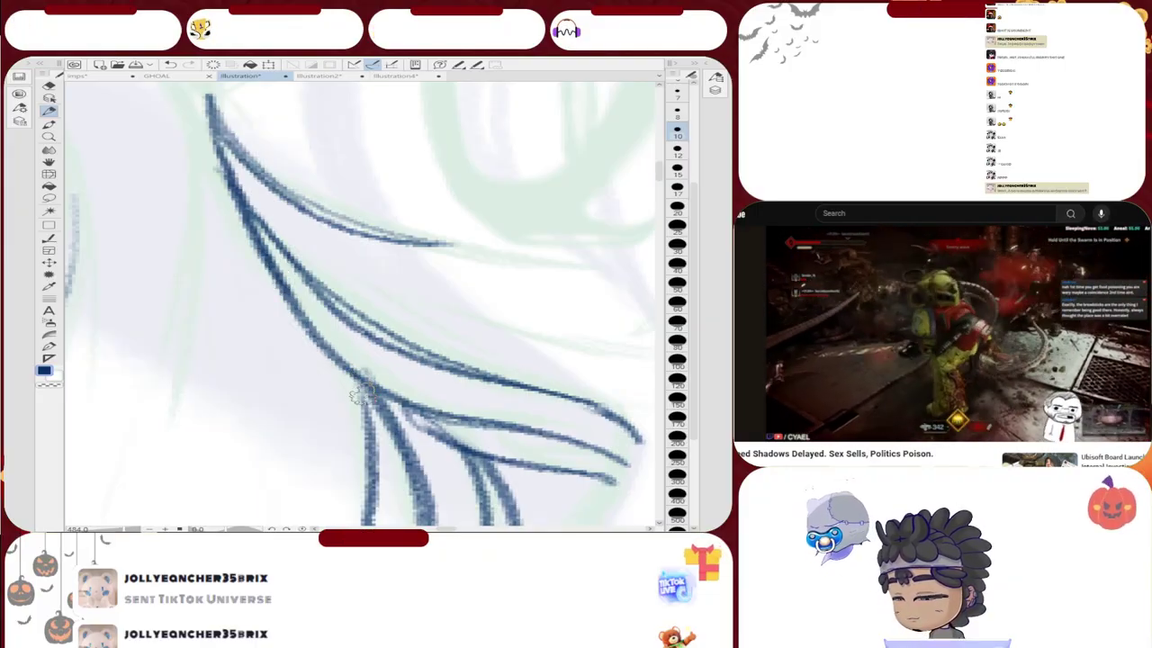
pyautogui.scroll(-5, 353, 409)
pyautogui.scroll(2, 400, 366)
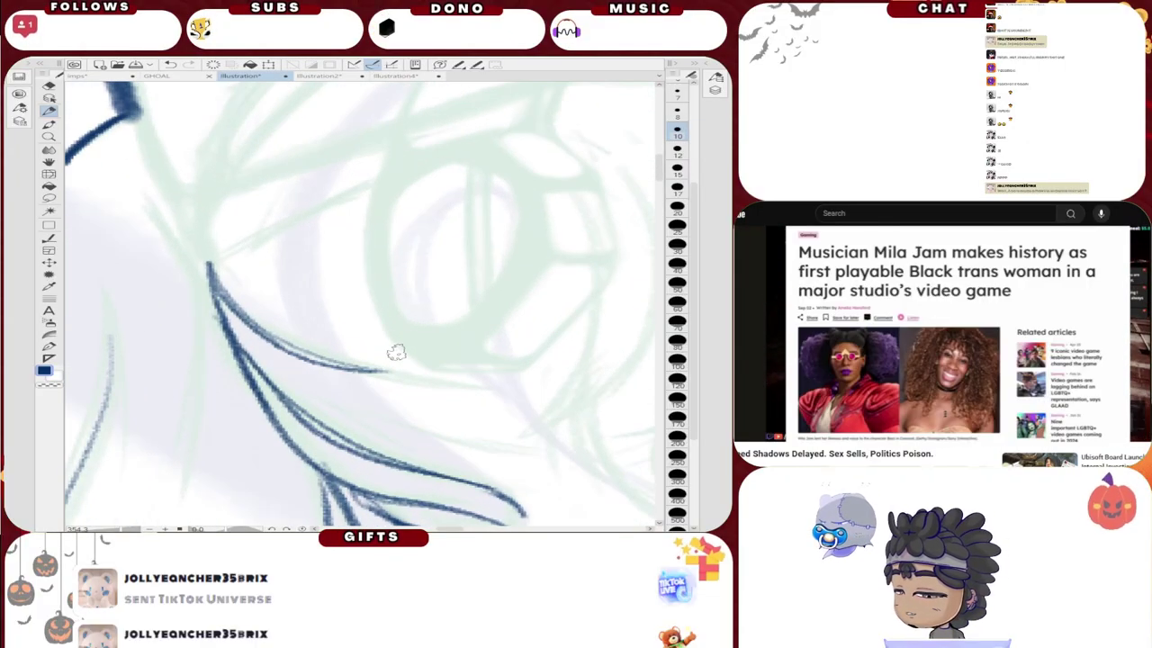
pyautogui.hotkey('ctrl', 'z')
pyautogui.hotkey('ctrl', 'z')
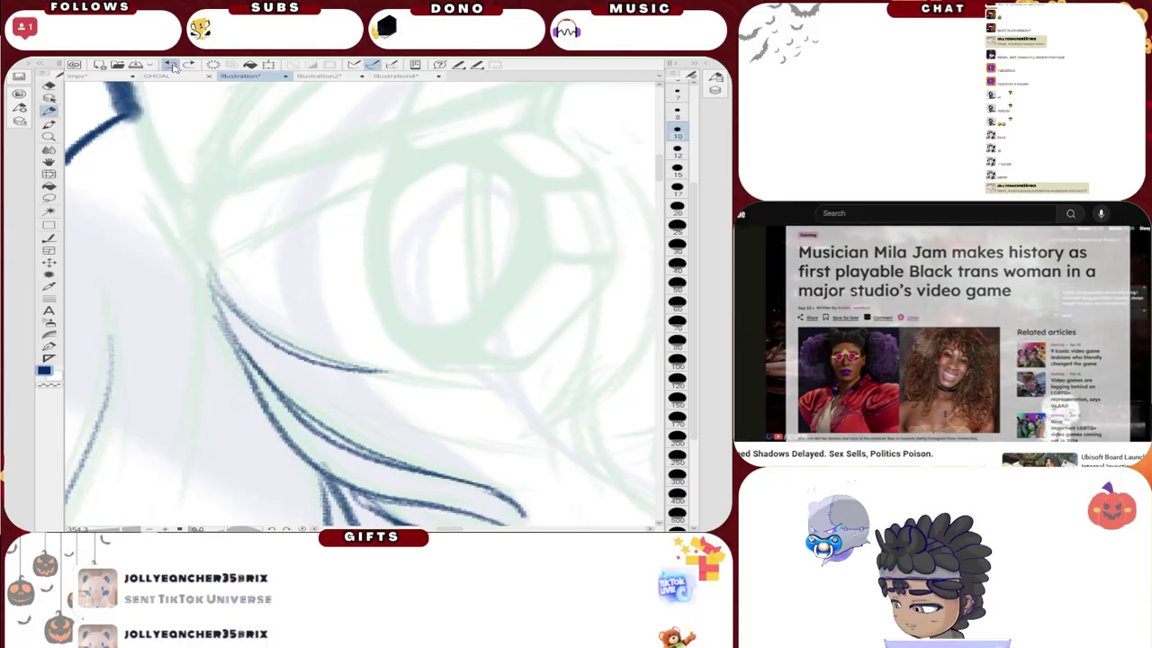
# Step: Extend the root of the sweeping strands upward beneath the headphone and thicken the outer strand's curve
pyautogui.moveTo(202, 234)
pyautogui.mouseDown()
pyautogui.moveTo(230, 305)
pyautogui.moveTo(357, 364)
pyautogui.mouseUp()
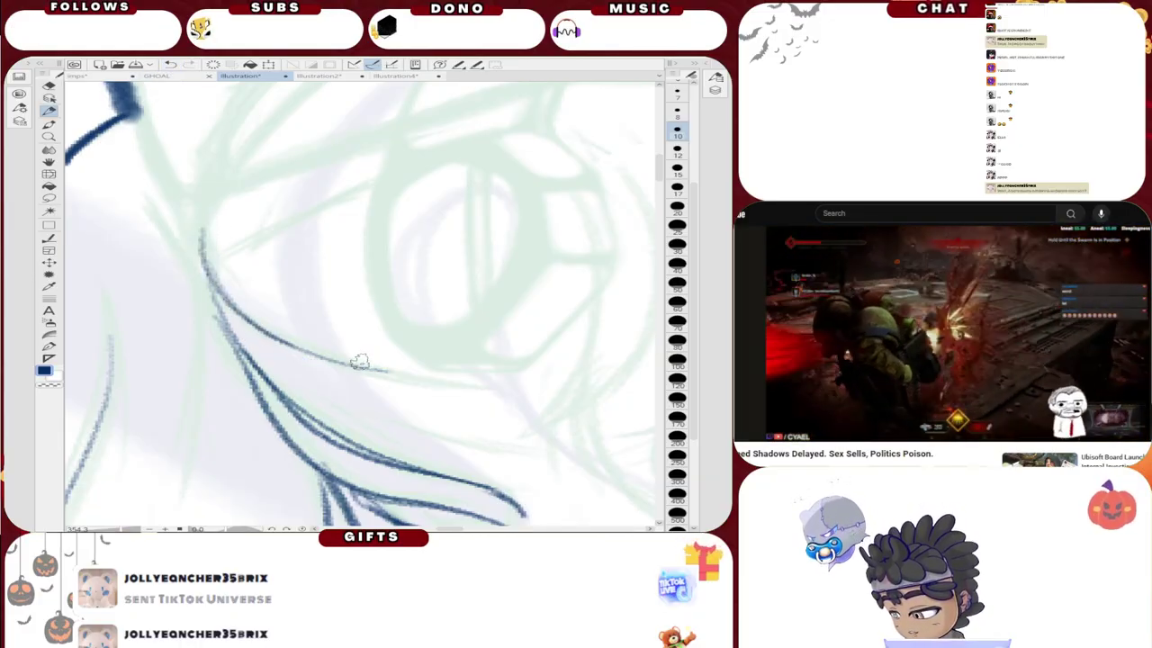
pyautogui.moveTo(203, 270)
pyautogui.mouseDown()
pyautogui.moveTo(288, 401)
pyautogui.moveTo(369, 459)
pyautogui.mouseUp()
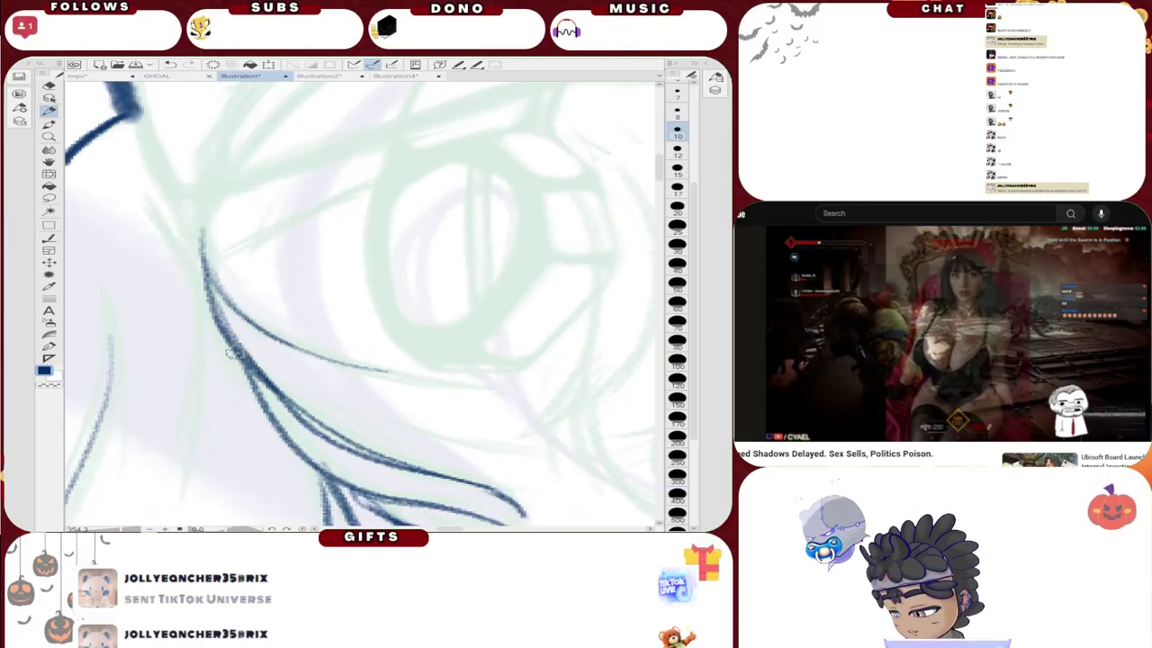
pyautogui.moveTo(233, 351)
pyautogui.mouseDown()
pyautogui.moveTo(280, 440)
pyautogui.moveTo(373, 499)
pyautogui.mouseUp()
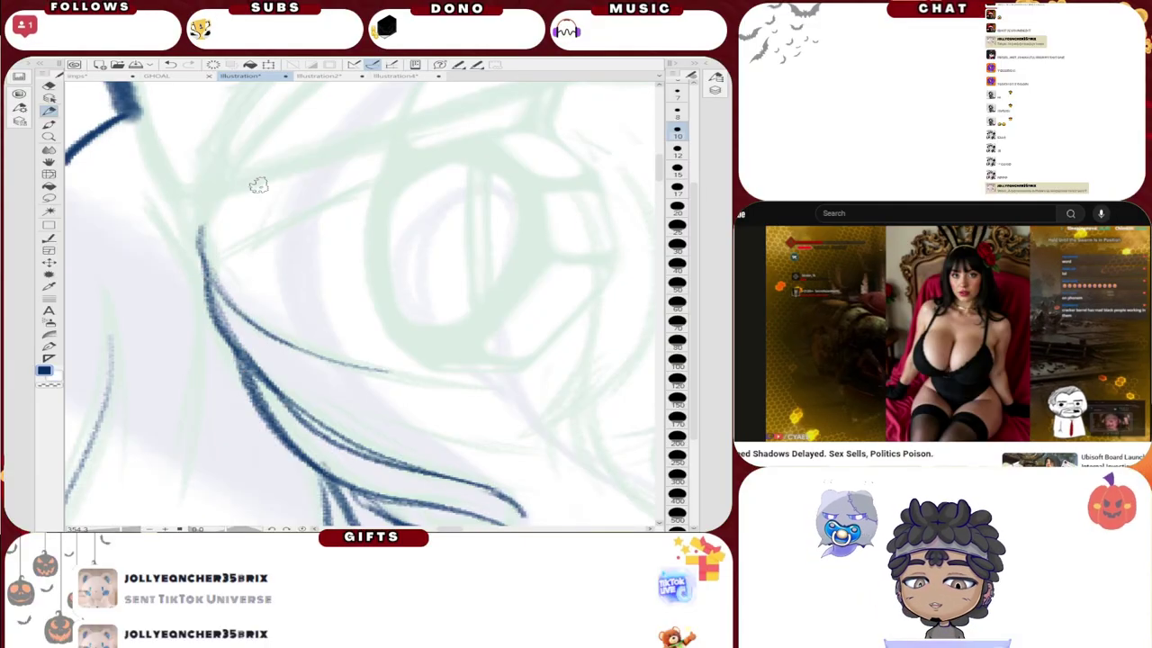
# Step: Ink the curve joining the sweeping strands' tips down toward the shoulder, plus an inner curve crossing the crescent lock
pyautogui.scroll(-8, 180, 102)
pyautogui.scroll(4, 172, 155)
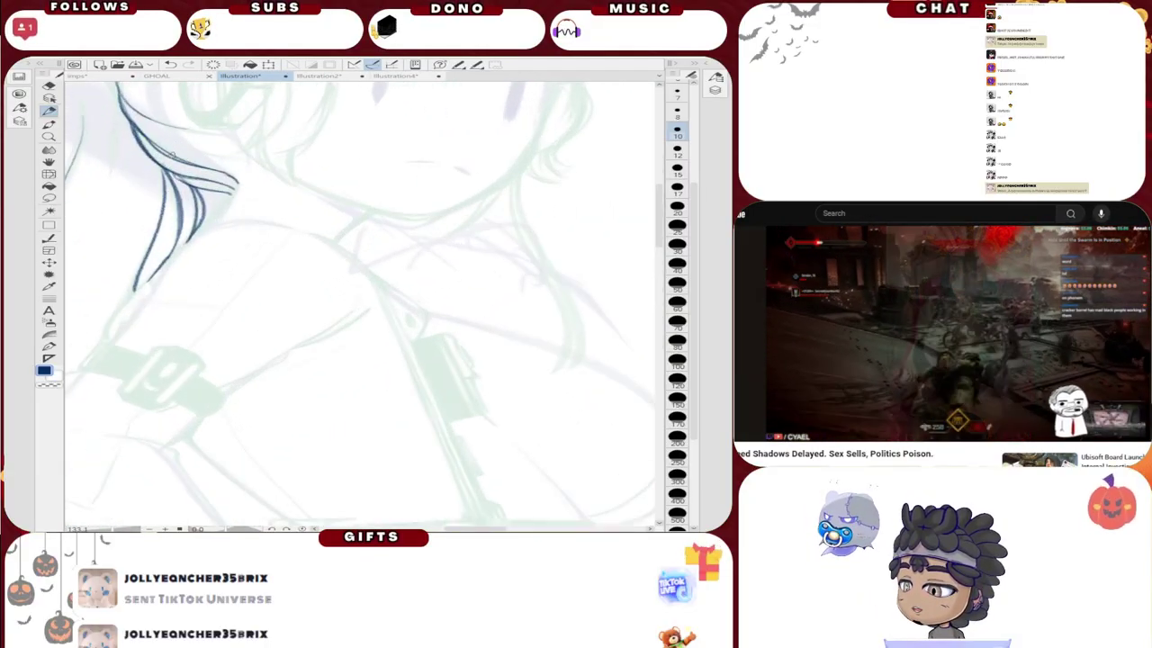
pyautogui.scroll(6, 173, 155)
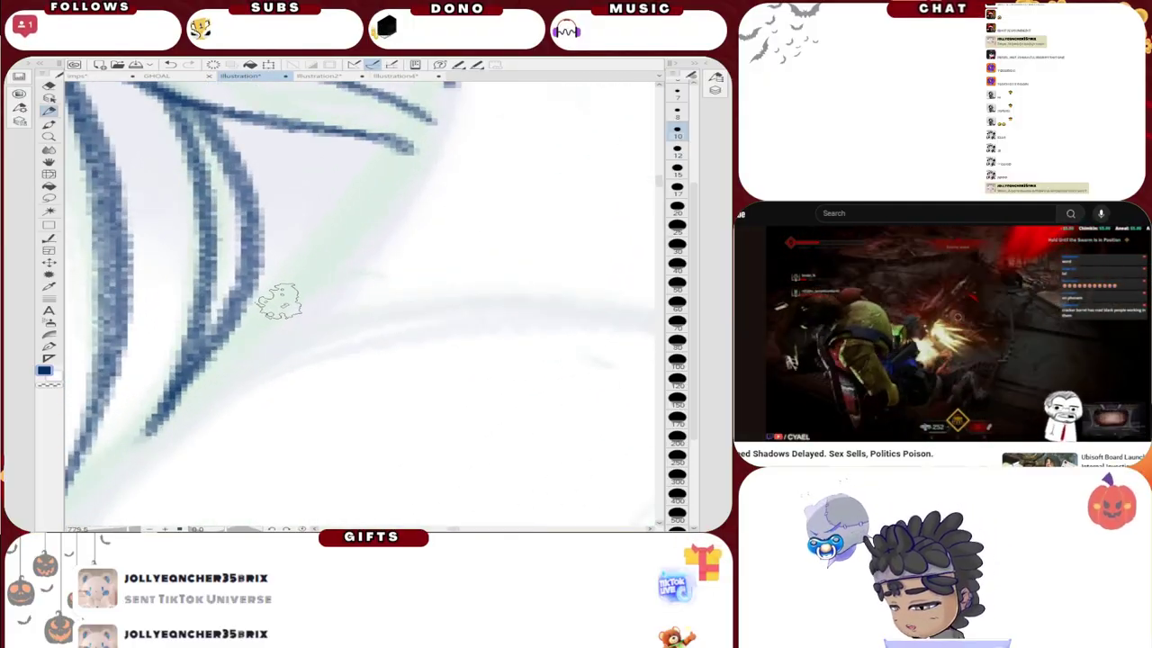
pyautogui.moveTo(411, 144)
pyautogui.mouseDown()
pyautogui.moveTo(329, 233)
pyautogui.moveTo(238, 258)
pyautogui.moveTo(292, 254)
pyautogui.moveTo(405, 200)
pyautogui.moveTo(439, 137)
pyautogui.mouseUp()
pyautogui.moveTo(355, 204)
pyautogui.mouseDown()
pyautogui.moveTo(315, 236)
pyautogui.moveTo(189, 215)
pyautogui.moveTo(200, 182)
pyautogui.mouseUp()
pyautogui.moveTo(442, 135); pyautogui.dragTo(250, 363)
pyautogui.moveTo(392, 236)
pyautogui.mouseDown()
pyautogui.moveTo(432, 186)
pyautogui.moveTo(449, 87)
pyautogui.mouseUp()
pyautogui.moveTo(449, 86); pyautogui.dragTo(416, 203)
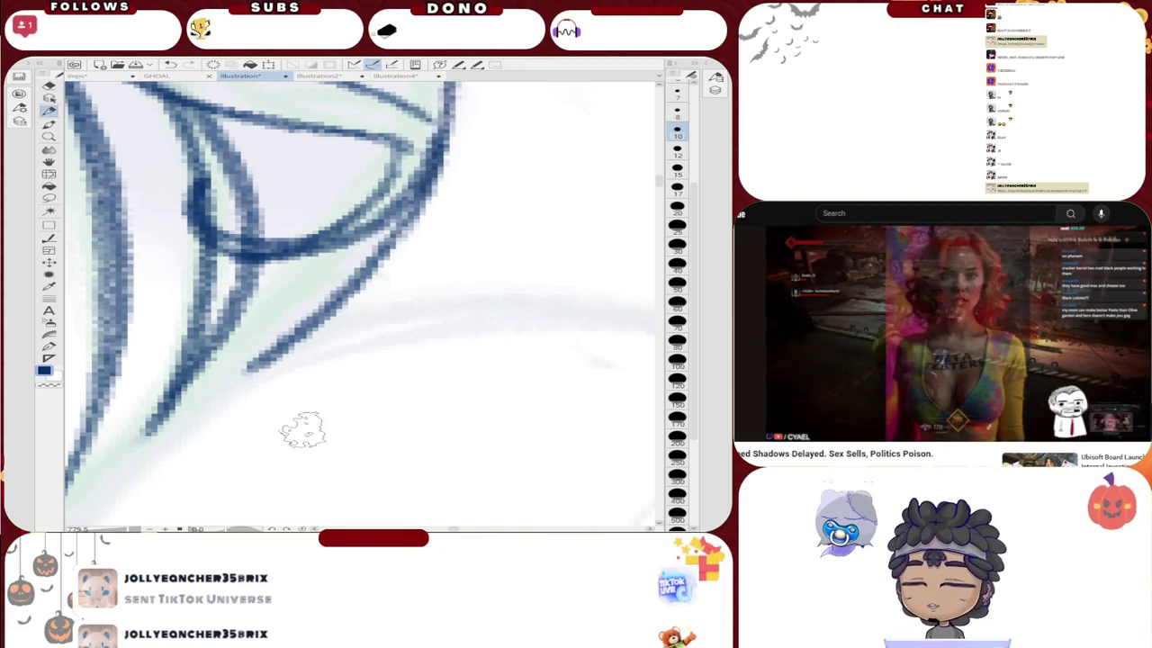
# Step: Try inking the hair's lower edge from the shoulder locks down toward the upper arm, and undo the stroke
pyautogui.scroll(-6, 364, 385)
pyautogui.scroll(-5, 364, 382)
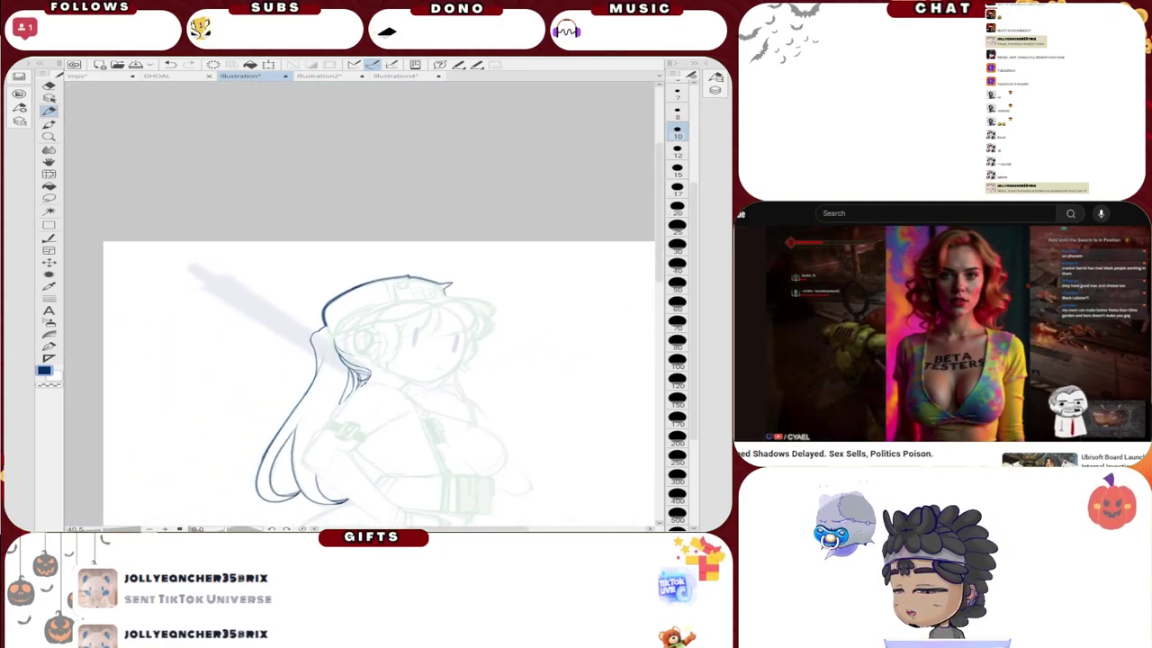
pyautogui.scroll(5, 288, 399)
pyautogui.scroll(6, 287, 399)
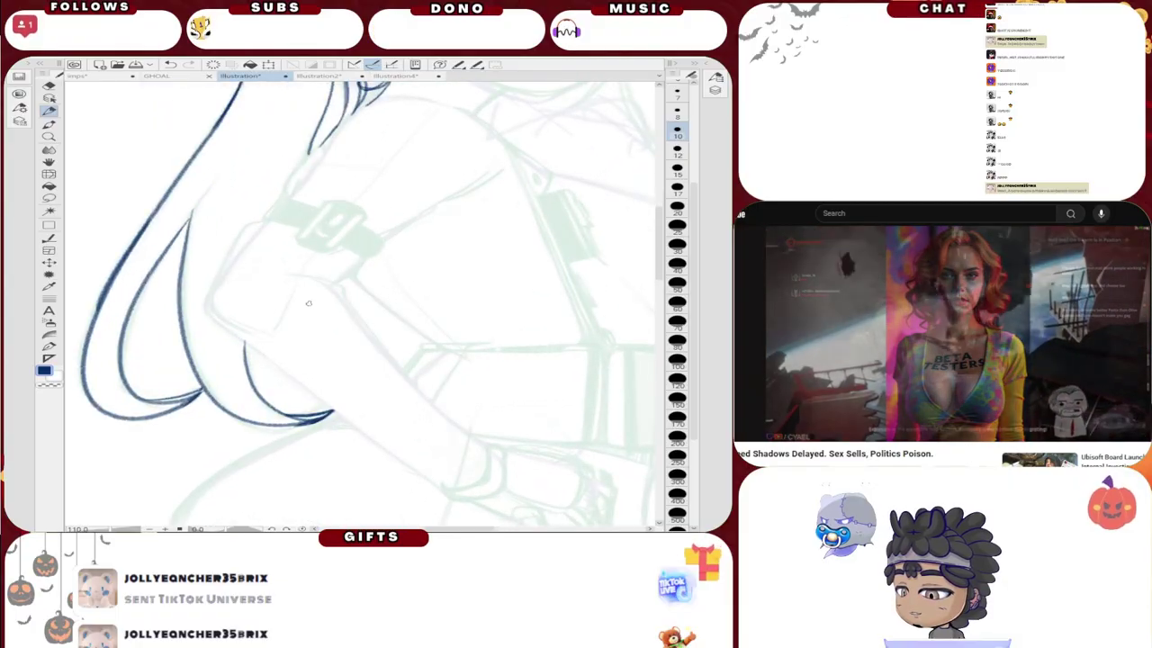
pyautogui.scroll(2, 286, 319)
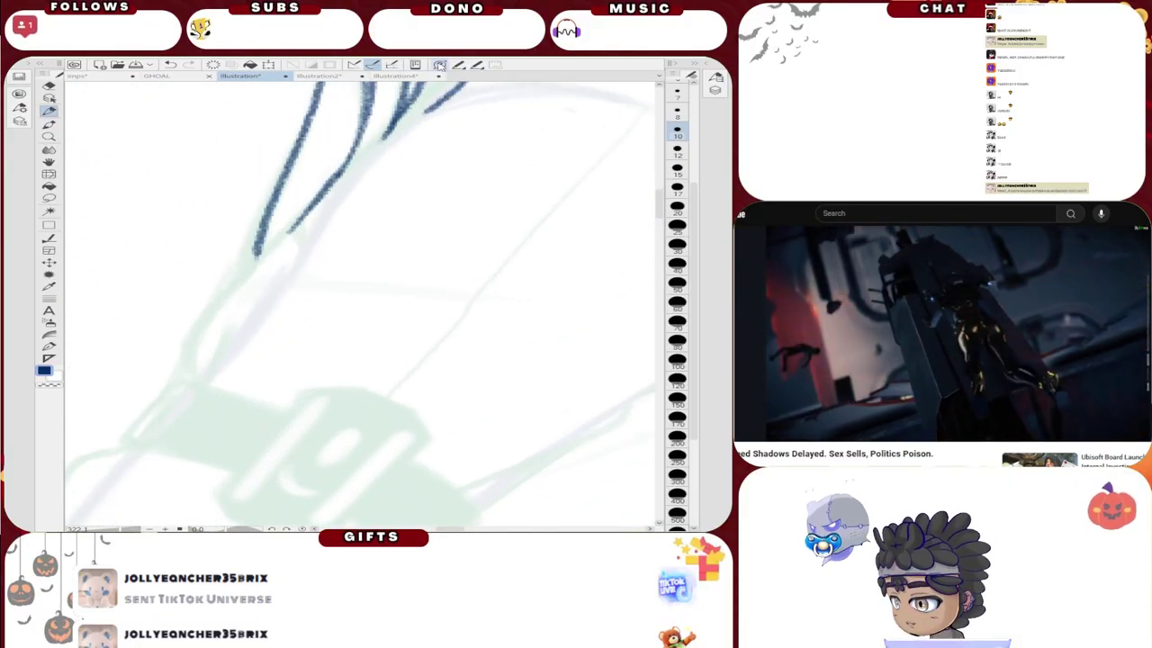
pyautogui.moveTo(438, 101)
pyautogui.mouseDown()
pyautogui.moveTo(330, 173)
pyautogui.moveTo(290, 269)
pyautogui.mouseUp()
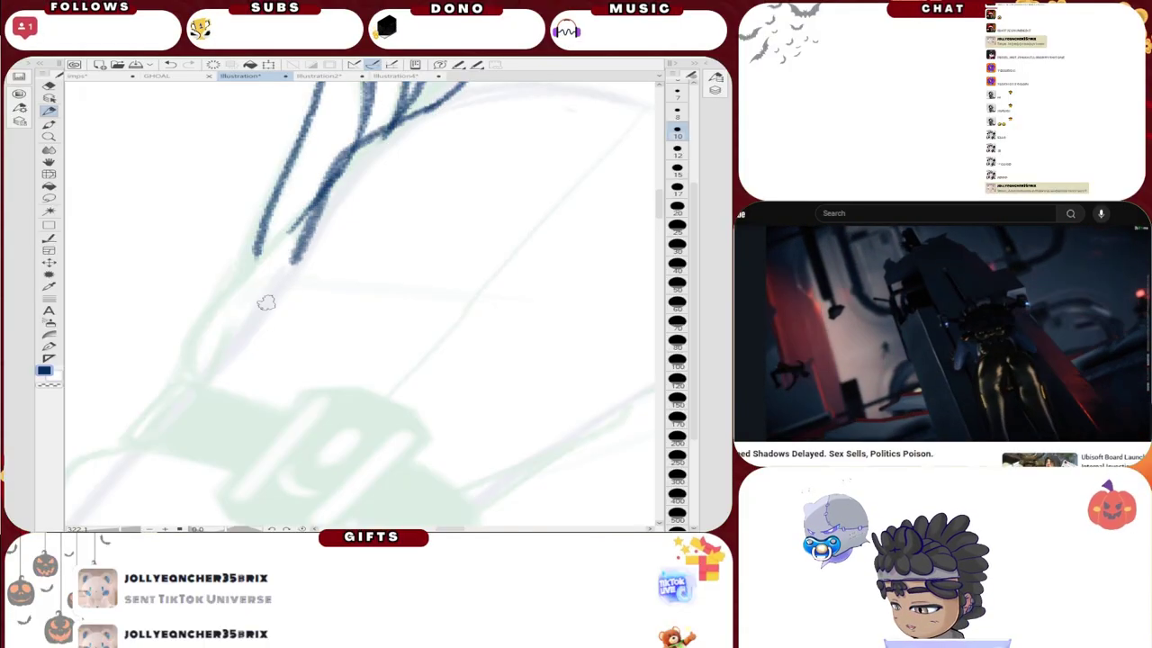
pyautogui.click(170, 64)
# Step: Show the sub tool and layer lists, and try inking a bent hair line down to the armband before removing it
pyautogui.click(706, 68)
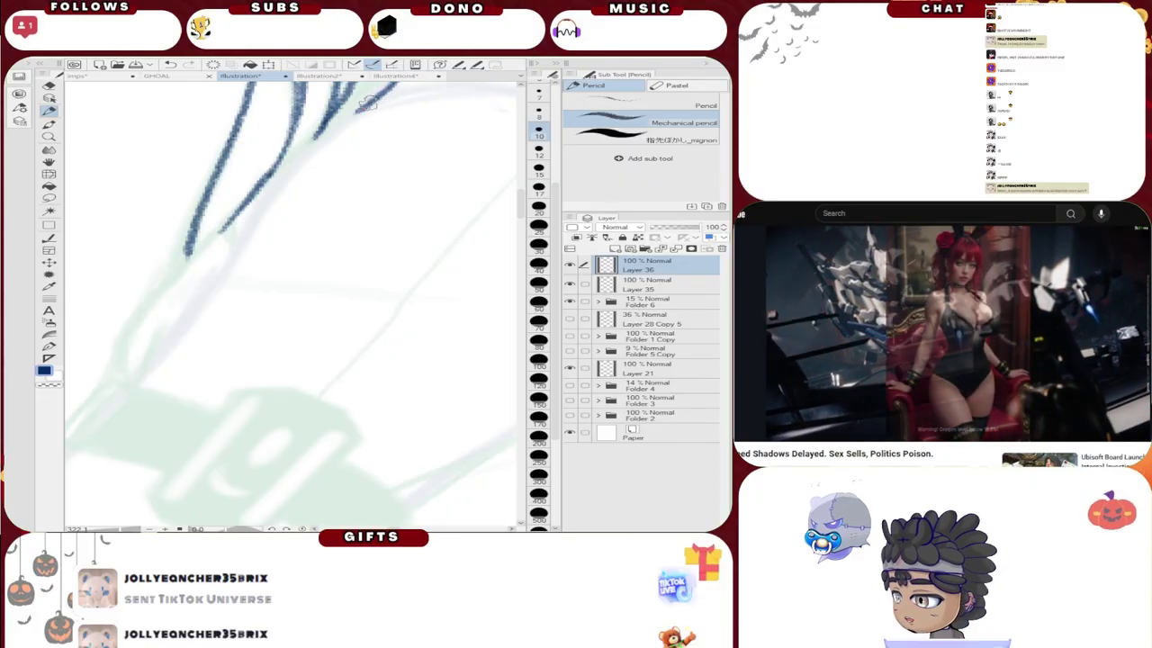
pyautogui.moveTo(295, 140)
pyautogui.mouseDown()
pyautogui.moveTo(225, 255)
pyautogui.moveTo(170, 271)
pyautogui.moveTo(106, 343)
pyautogui.moveTo(124, 387)
pyautogui.mouseUp()
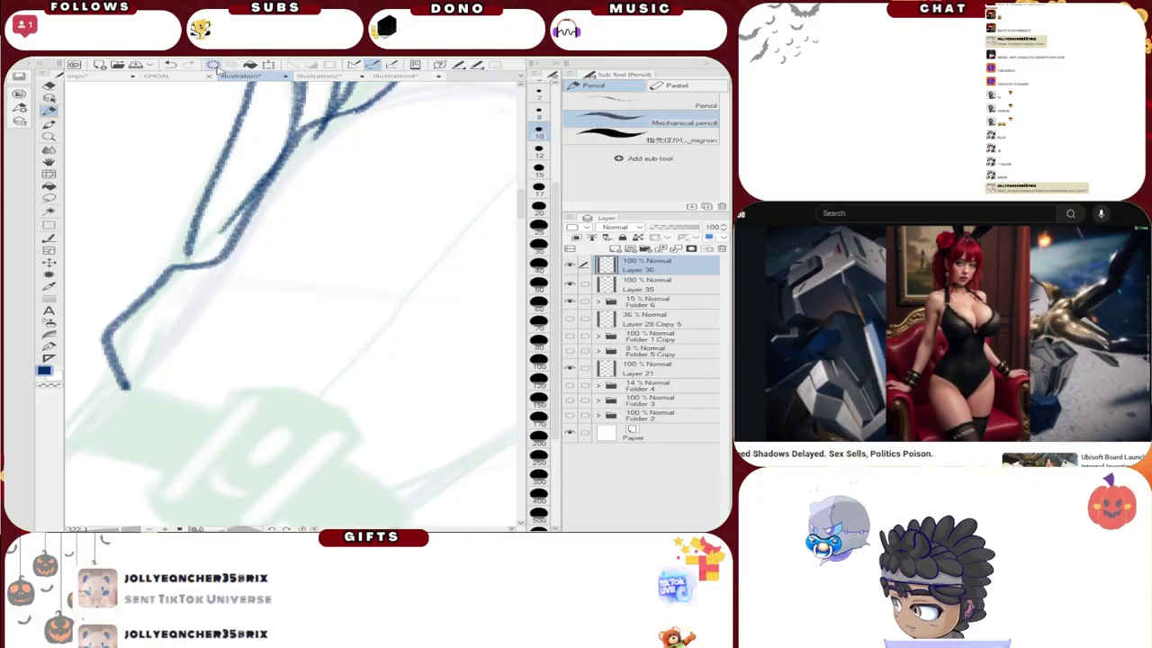
pyautogui.hotkey('ctrl', 'z')
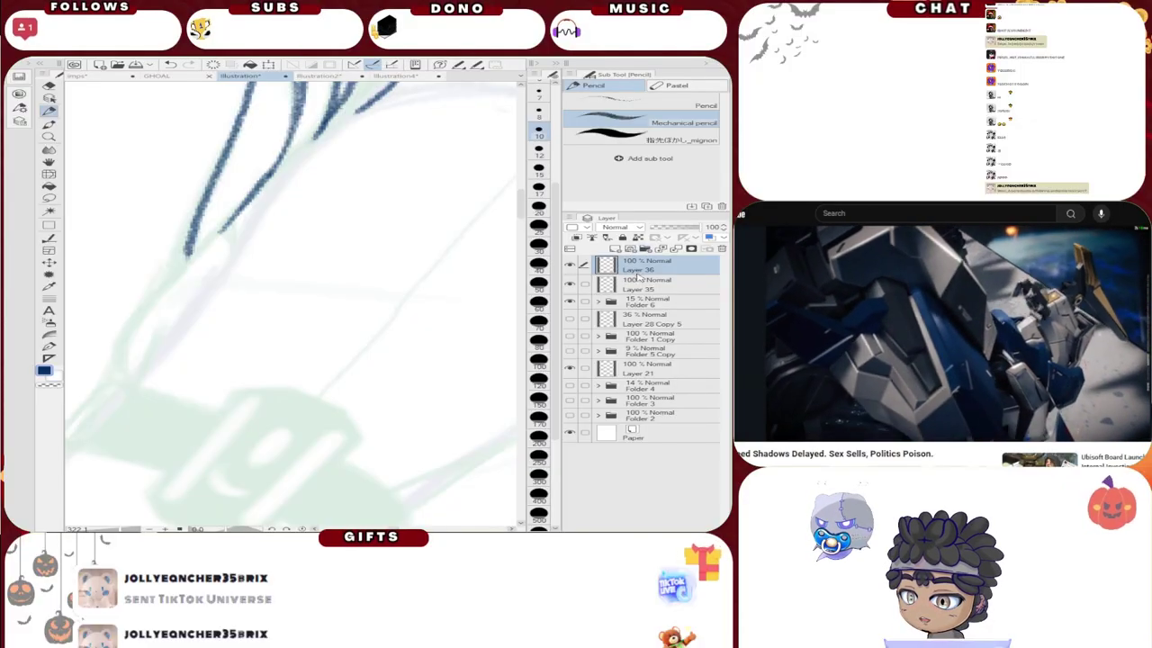
# Step: Set the opacity of Folder 6 to 30%, and select Layer 35 after checking its visibility
pyautogui.click(630, 301)
pyautogui.click(671, 232)
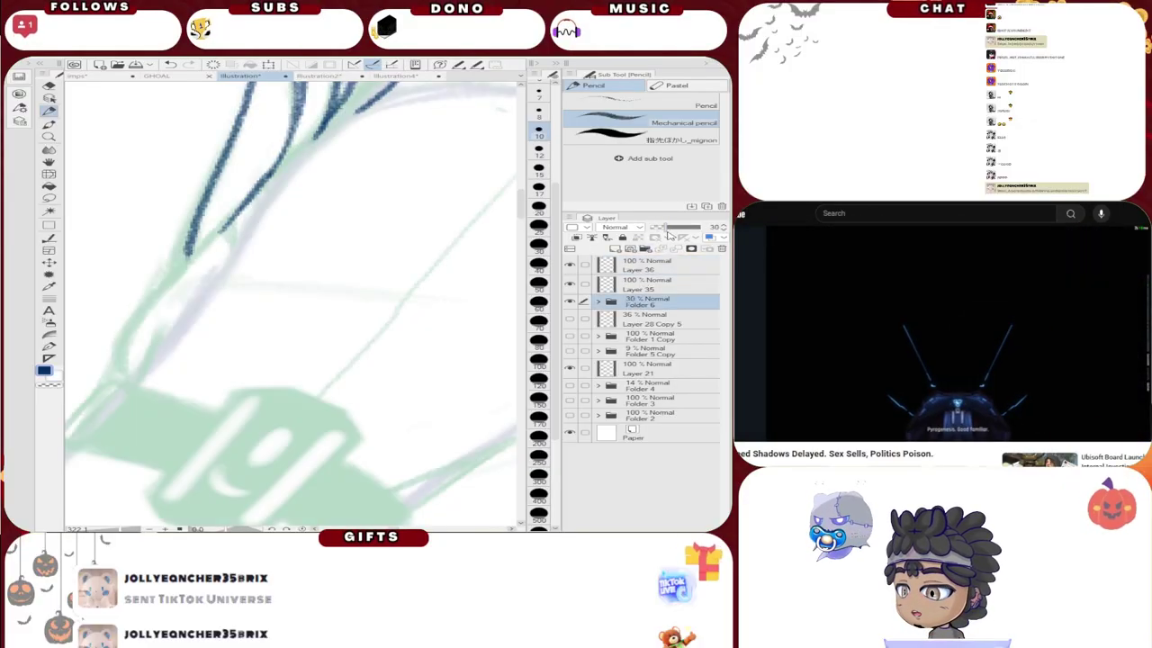
pyautogui.click(662, 270)
pyautogui.click(572, 283)
pyautogui.click(570, 284)
pyautogui.click(648, 285)
# Step: Try inking the hair edge down to the armband on Layer 35, and undo the trial strokes and the layer clearing
pyautogui.moveTo(365, 101)
pyautogui.mouseDown()
pyautogui.moveTo(245, 185)
pyautogui.moveTo(218, 220)
pyautogui.moveTo(230, 260)
pyautogui.moveTo(200, 288)
pyautogui.moveTo(144, 301)
pyautogui.moveTo(131, 369)
pyautogui.mouseUp()
pyautogui.moveTo(200, 286); pyautogui.dragTo(319, 160)
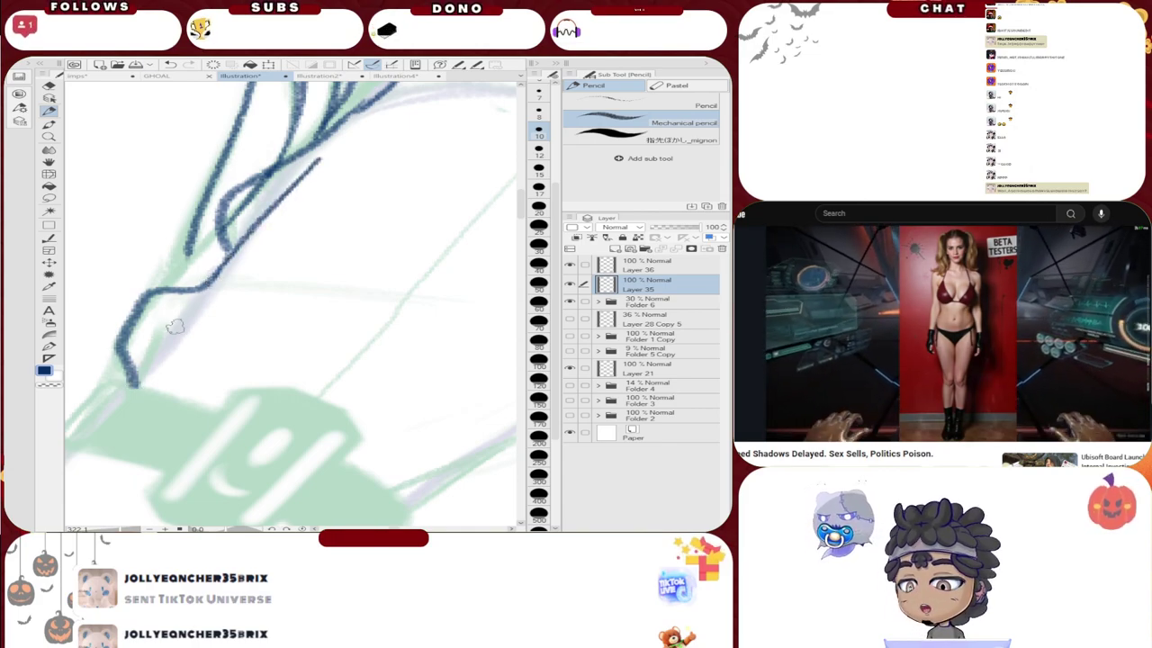
pyautogui.click(212, 65)
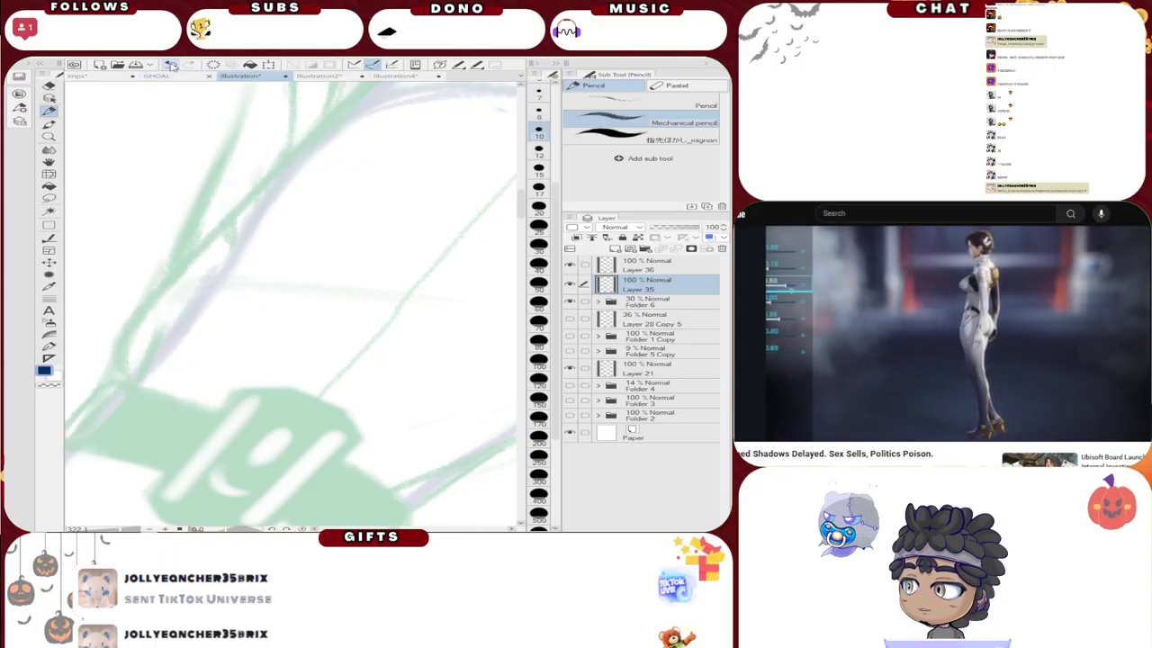
pyautogui.click(170, 65)
pyautogui.click(169, 65)
pyautogui.click(169, 64)
pyautogui.click(169, 65)
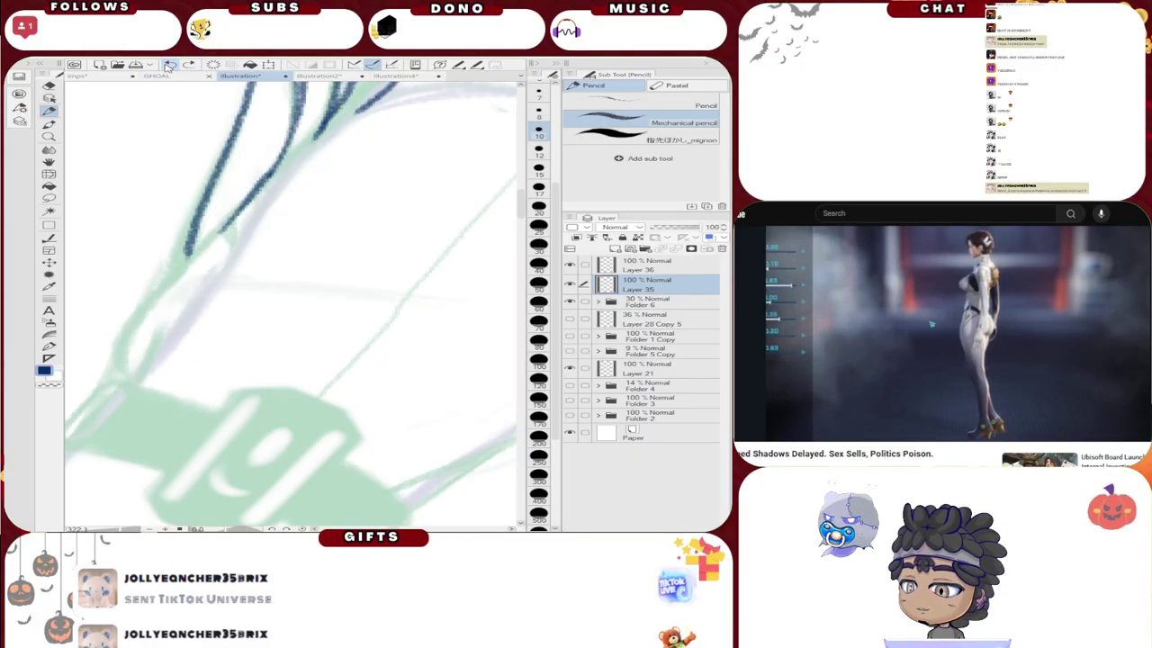
# Step: Add a new raster layer directly above Layer 35 for inking the bent arm
pyautogui.click(616, 249)
pyautogui.scroll(-2, 302, 360)
pyautogui.scroll(-3, 302, 361)
pyautogui.scroll(6, 256, 351)
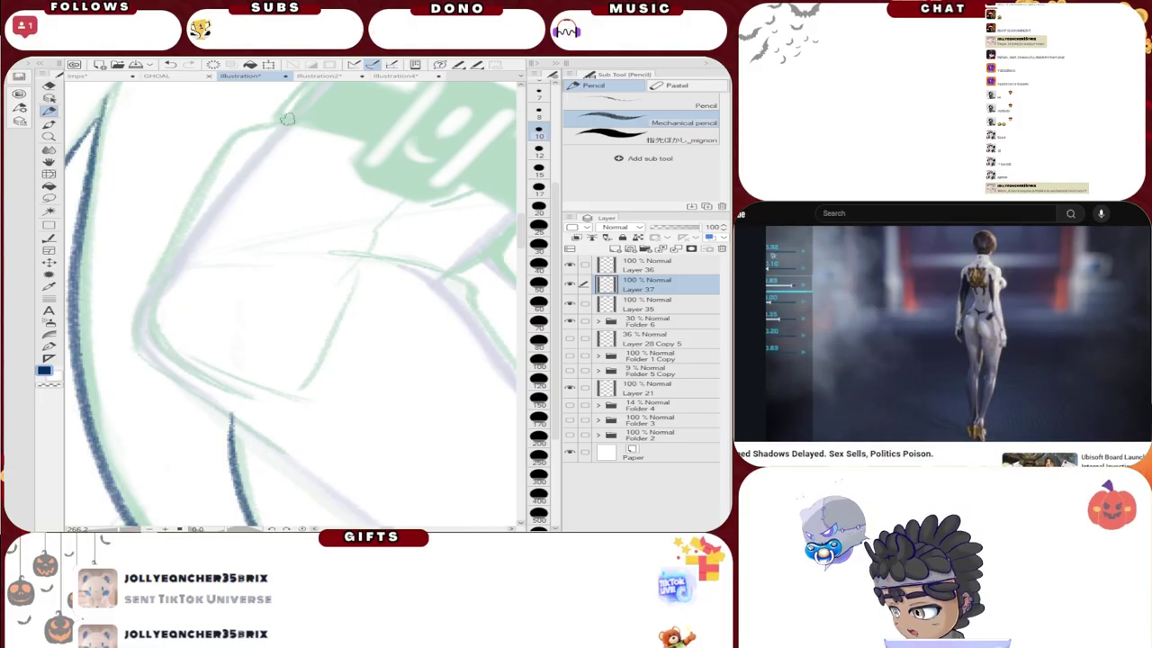
# Step: Try inking the outer arm contour from the armband down around the elbow, and undo the trial strokes
pyautogui.moveTo(234, 130)
pyautogui.mouseDown()
pyautogui.moveTo(127, 344)
pyautogui.moveTo(194, 387)
pyautogui.mouseUp()
pyautogui.hotkey('ctrl', 'z')
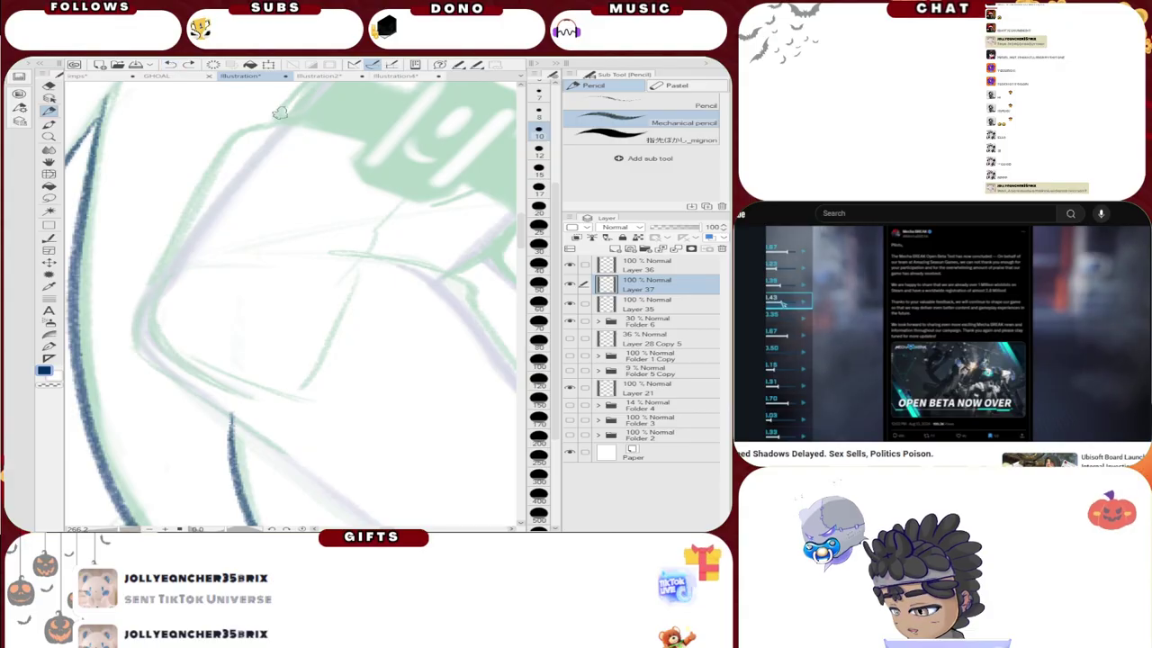
pyautogui.moveTo(286, 119)
pyautogui.mouseDown()
pyautogui.moveTo(230, 133)
pyautogui.moveTo(140, 297)
pyautogui.moveTo(135, 360)
pyautogui.moveTo(189, 389)
pyautogui.mouseUp()
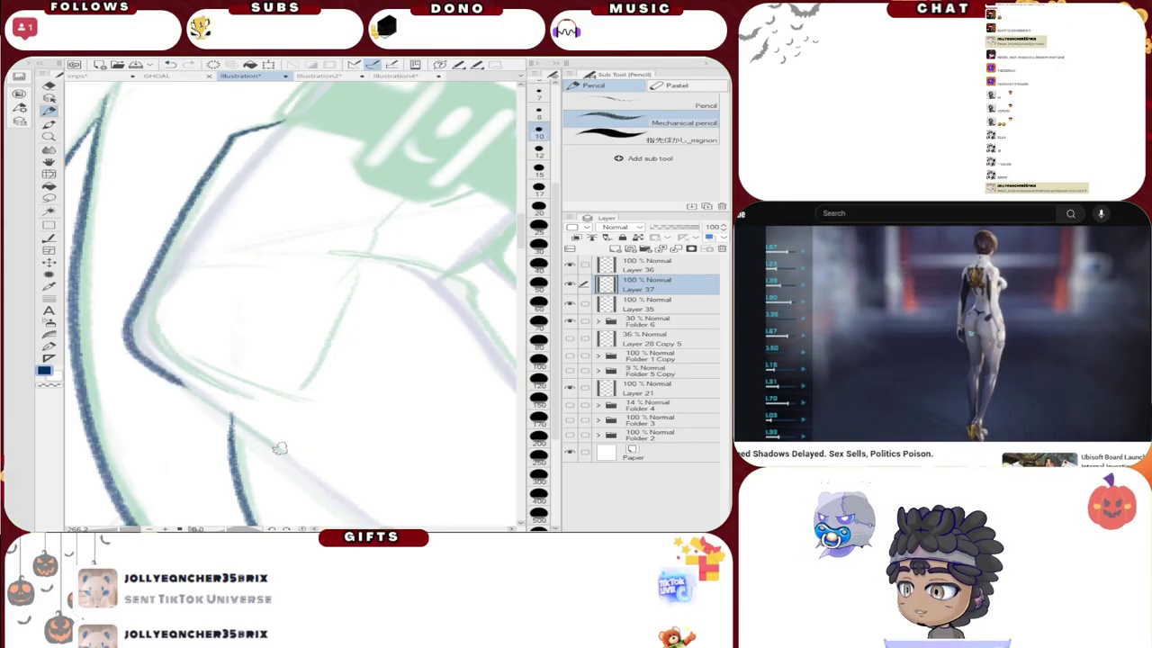
pyautogui.hotkey('ctrl', 'z')
pyautogui.moveTo(243, 129)
pyautogui.mouseDown()
pyautogui.moveTo(151, 274)
pyautogui.moveTo(133, 335)
pyautogui.mouseUp()
pyautogui.moveTo(288, 446); pyautogui.dragTo(135, 335)
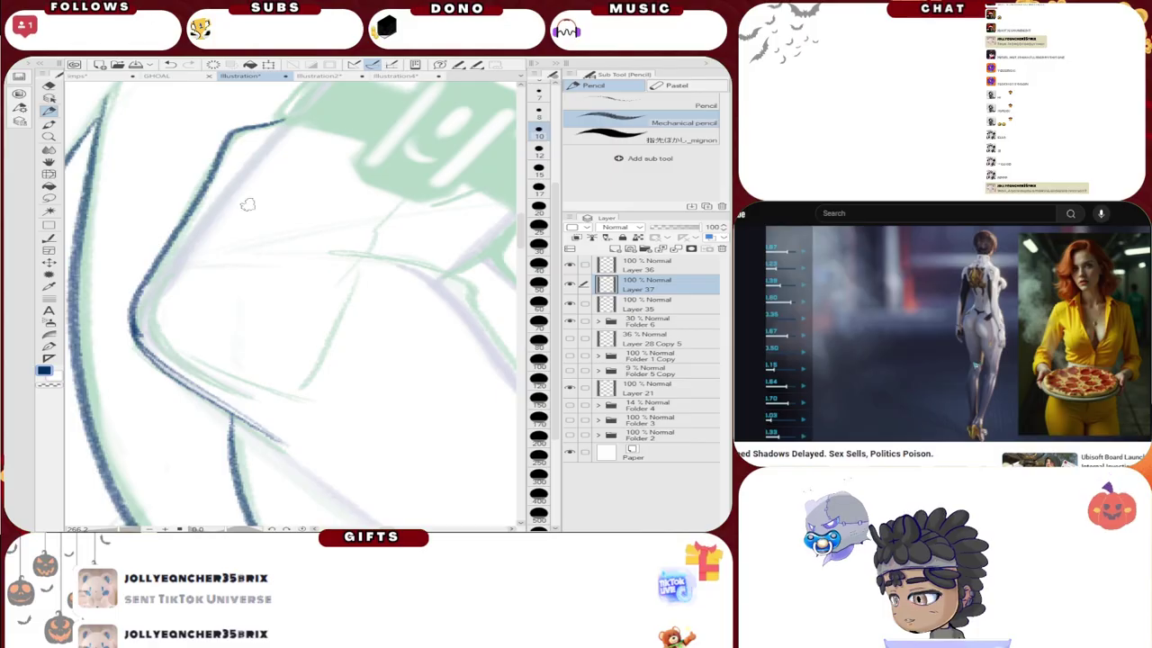
pyautogui.hotkey('ctrl', 'z')
pyautogui.hotkey('ctrl', 'z')
# Step: Ink the outer arm contour from the armband around the elbow to the start of the forearm, replacing the short first stroke
pyautogui.moveTo(287, 119)
pyautogui.mouseDown()
pyautogui.moveTo(245, 129)
pyautogui.moveTo(217, 156)
pyautogui.moveTo(133, 315)
pyautogui.mouseUp()
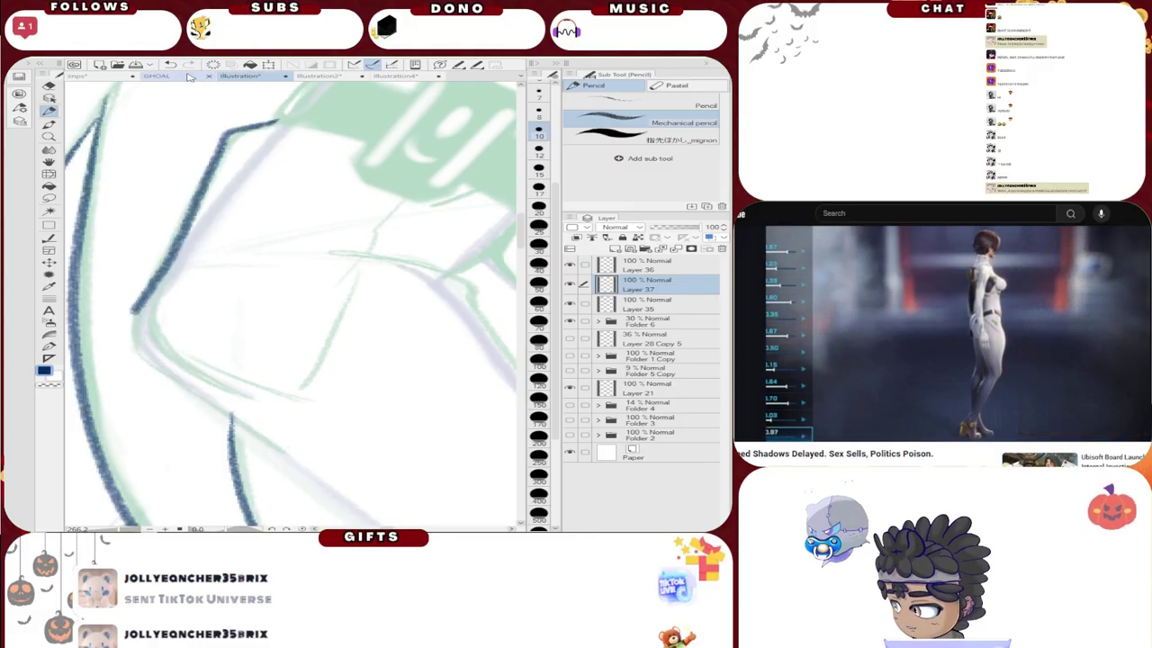
pyautogui.hotkey('ctrl', 'z')
pyautogui.moveTo(279, 118)
pyautogui.mouseDown()
pyautogui.moveTo(227, 135)
pyautogui.moveTo(194, 190)
pyautogui.moveTo(141, 324)
pyautogui.moveTo(143, 351)
pyautogui.moveTo(319, 483)
pyautogui.mouseUp()
pyautogui.moveTo(156, 362)
pyautogui.mouseDown()
pyautogui.moveTo(142, 317)
pyautogui.moveTo(205, 164)
pyautogui.mouseUp()
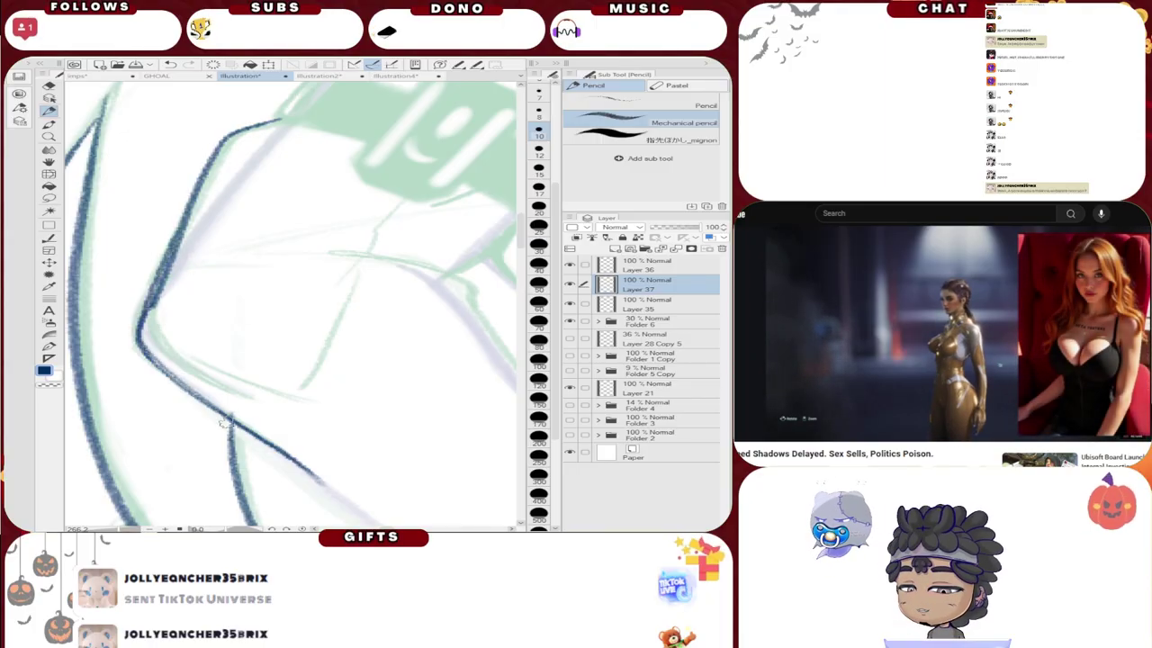
# Step: Ink the inner elbow fold below the armband and the long crease crossing the arm with its short hooked end
pyautogui.scroll(-3, 225, 306)
pyautogui.scroll(4, 288, 288)
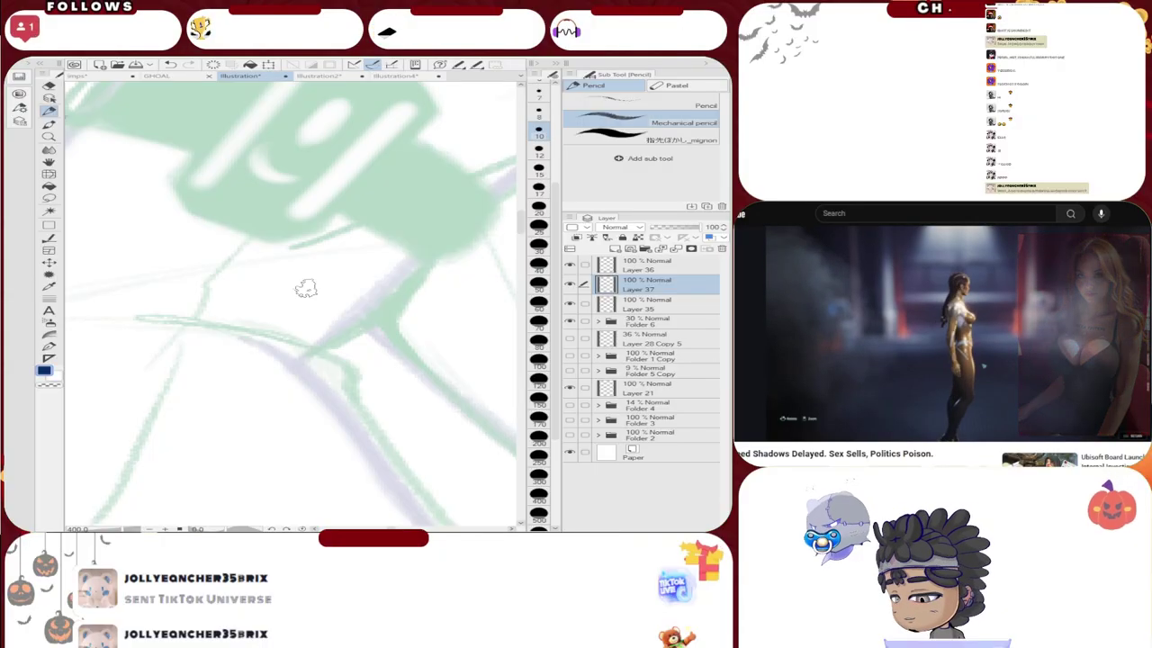
pyautogui.moveTo(410, 263)
pyautogui.mouseDown()
pyautogui.moveTo(406, 321)
pyautogui.moveTo(374, 347)
pyautogui.moveTo(322, 353)
pyautogui.mouseUp()
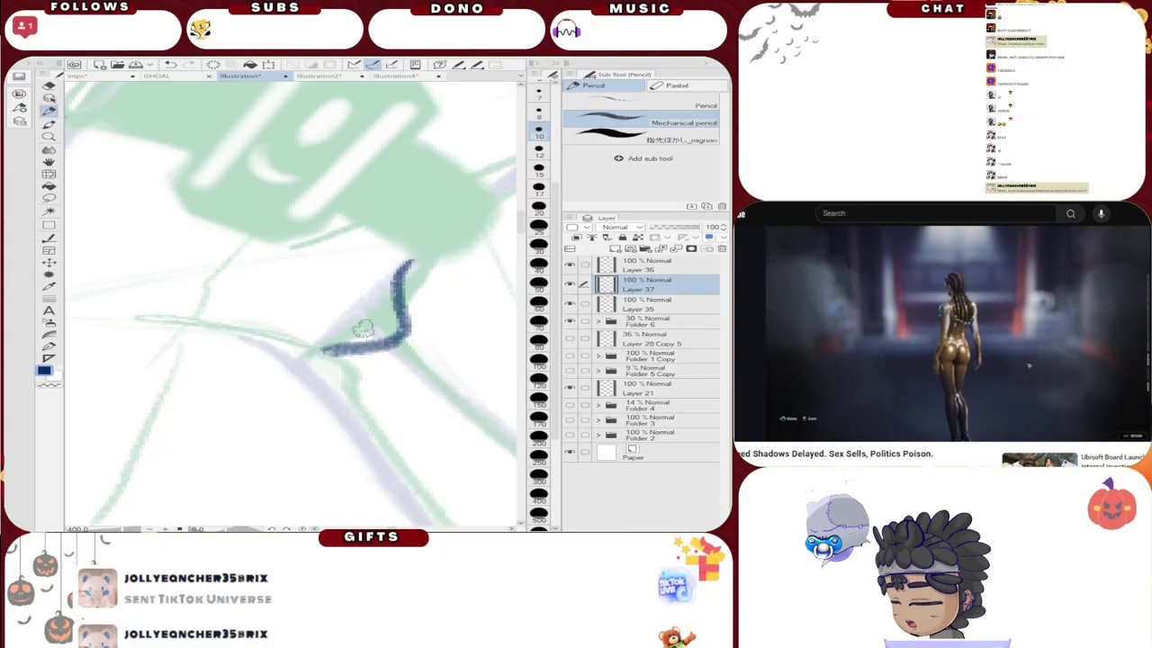
pyautogui.click(171, 64)
pyautogui.moveTo(417, 270)
pyautogui.mouseDown()
pyautogui.moveTo(421, 300)
pyautogui.moveTo(316, 351)
pyautogui.mouseUp()
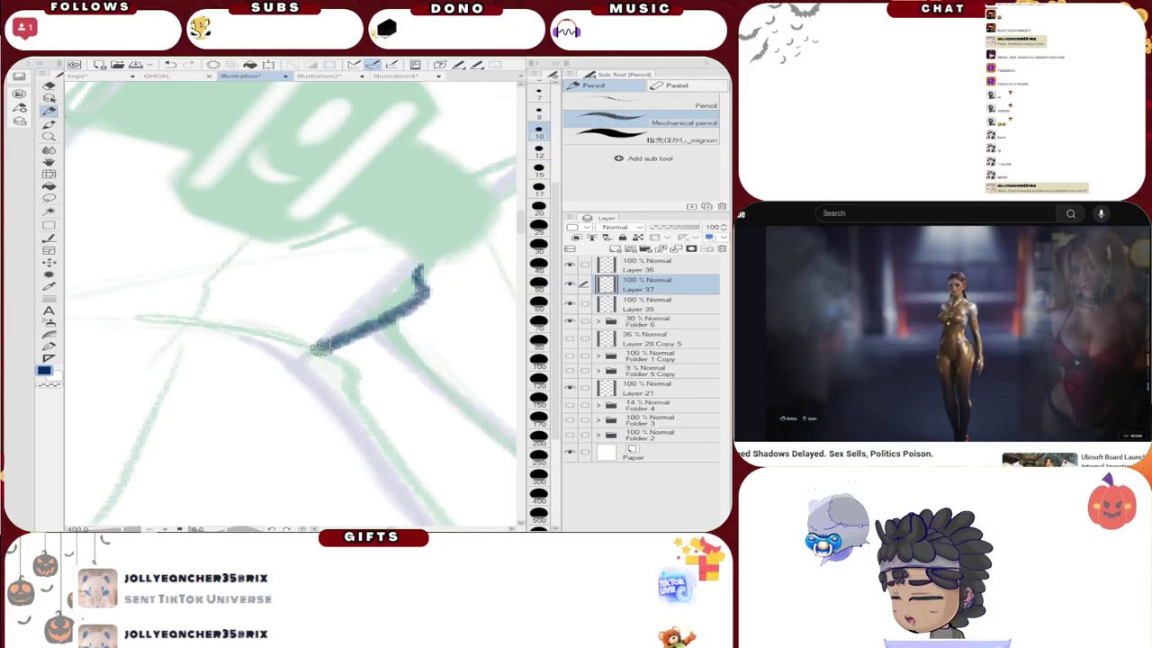
pyautogui.click(171, 66)
pyautogui.moveTo(423, 261)
pyautogui.mouseDown()
pyautogui.moveTo(433, 294)
pyautogui.moveTo(321, 348)
pyautogui.moveTo(332, 350)
pyautogui.moveTo(144, 317)
pyautogui.mouseUp()
pyautogui.moveTo(270, 334); pyautogui.dragTo(357, 393)
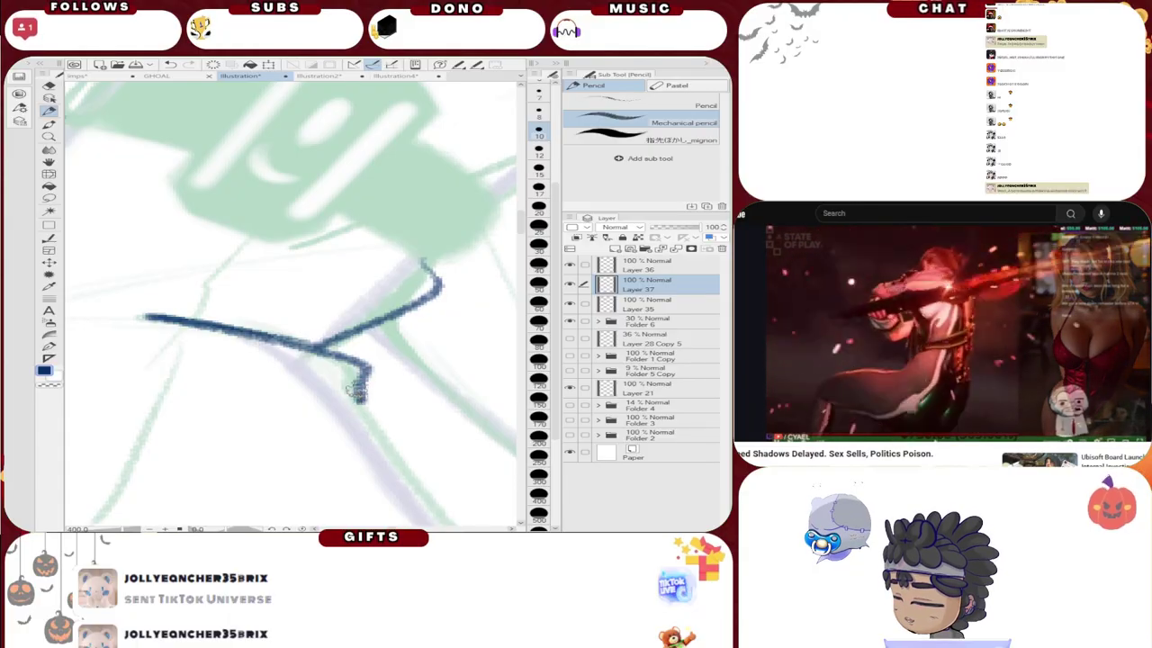
# Step: Replace the elbow crease with a thinner stroke that continues past the hook down the forearm's upper edge
pyautogui.scroll(-3, 360, 400)
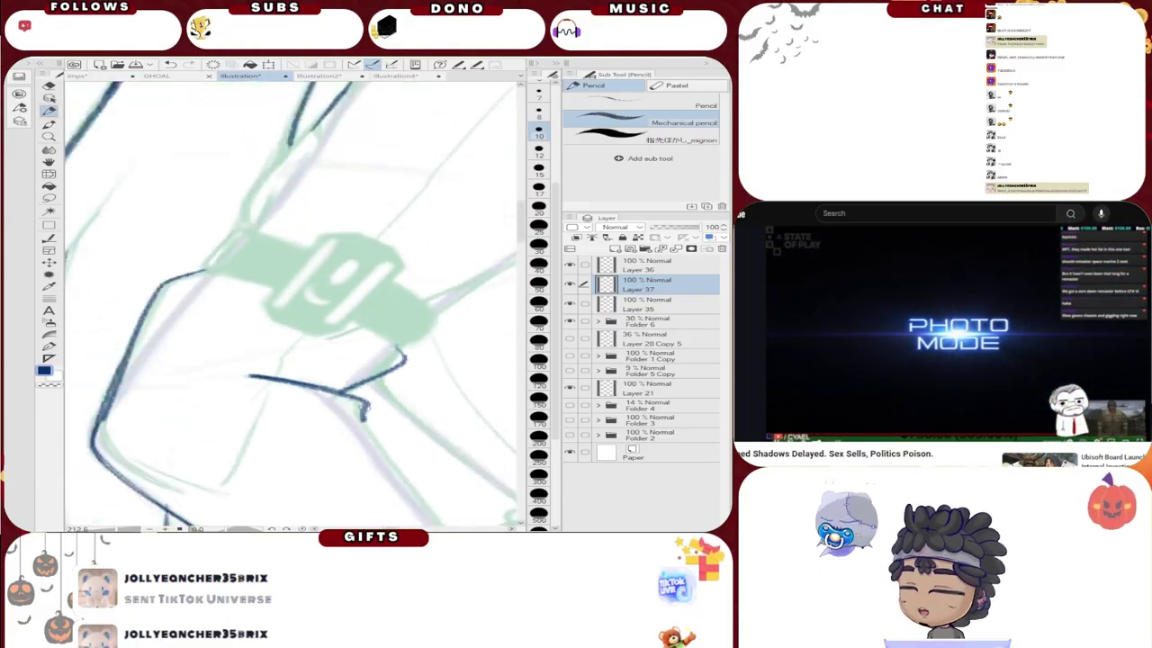
pyautogui.scroll(-5, 365, 410)
pyautogui.scroll(8, 315, 360)
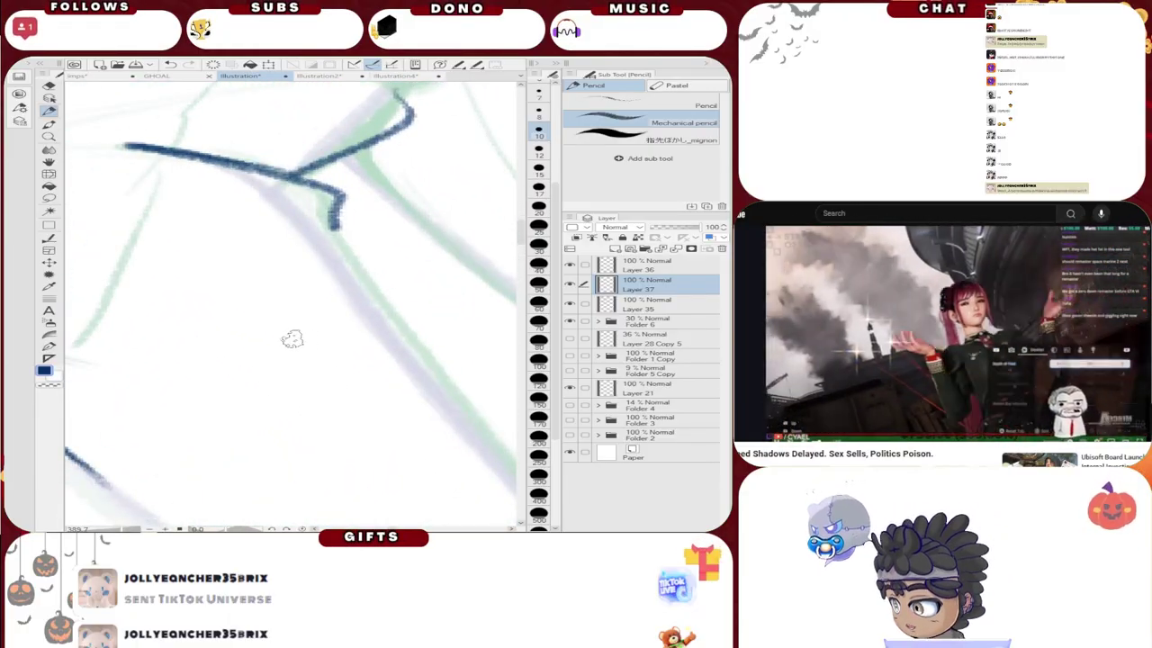
pyautogui.hotkey('ctrl', 'z')
pyautogui.moveTo(108, 142)
pyautogui.mouseDown()
pyautogui.moveTo(319, 185)
pyautogui.moveTo(333, 230)
pyautogui.moveTo(513, 463)
pyautogui.mouseUp()
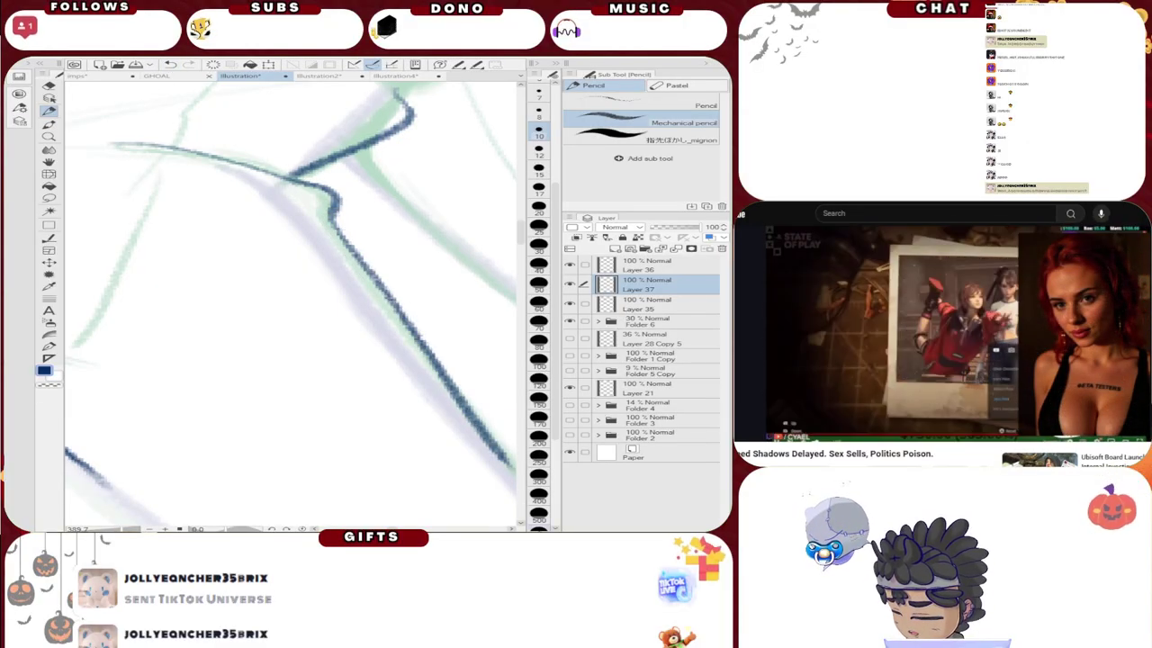
# Step: Ink the forearm's lower edge from the elbow past the hair tips to the wrist, undoing the first attempt
pyautogui.scroll(-4, 397, 396)
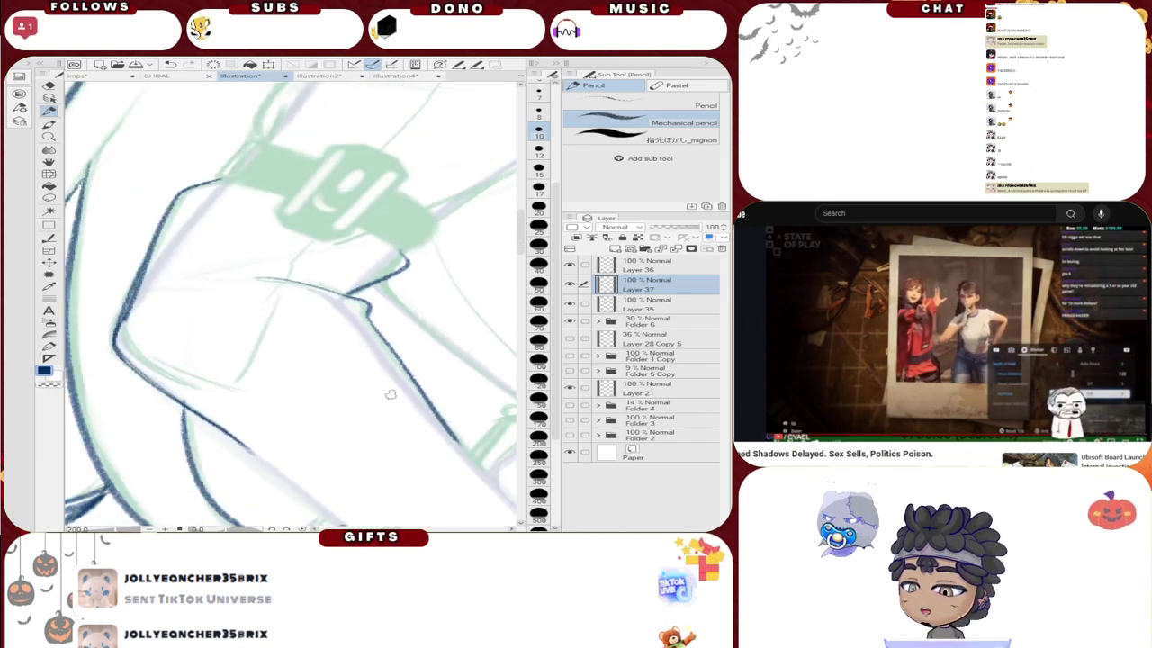
pyautogui.moveTo(397, 397); pyautogui.dragTo(387, 358)
pyautogui.scroll(2, 378, 392)
pyautogui.scroll(-1, 339, 411)
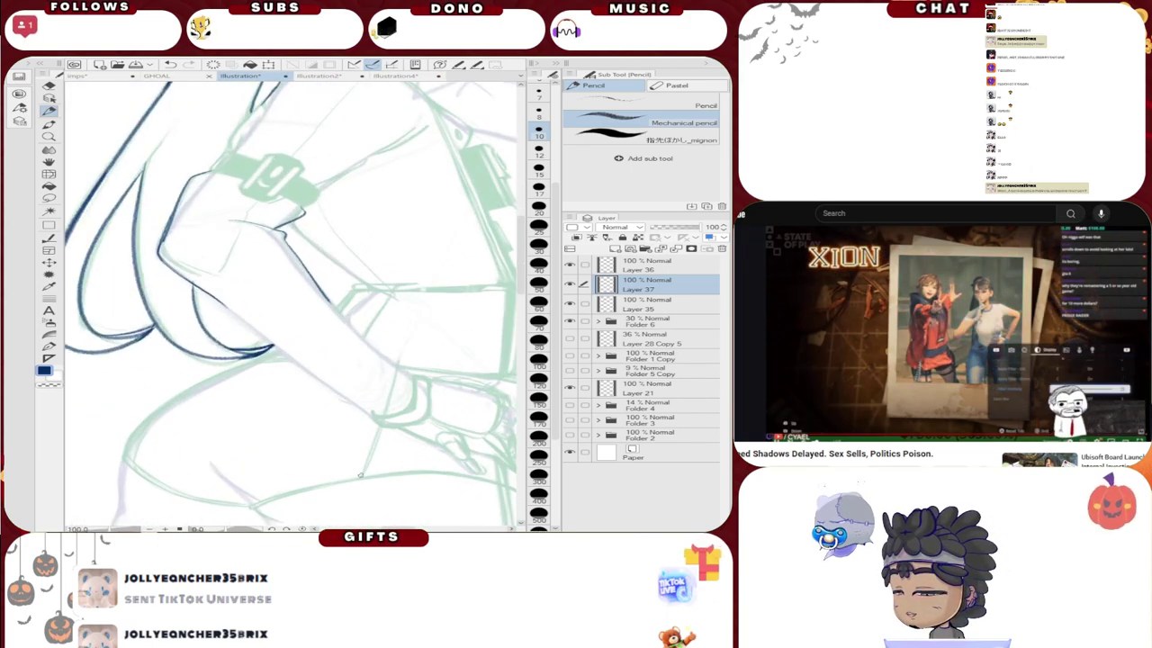
pyautogui.scroll(3, 261, 328)
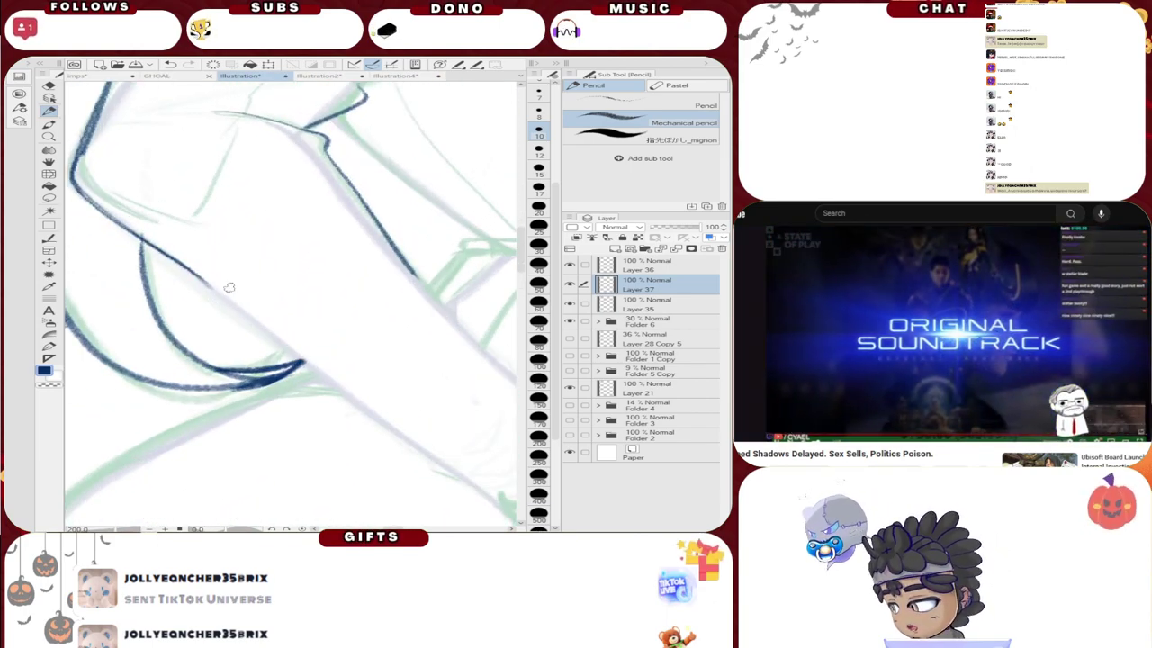
pyautogui.moveTo(178, 262); pyautogui.dragTo(469, 484)
pyautogui.click(170, 64)
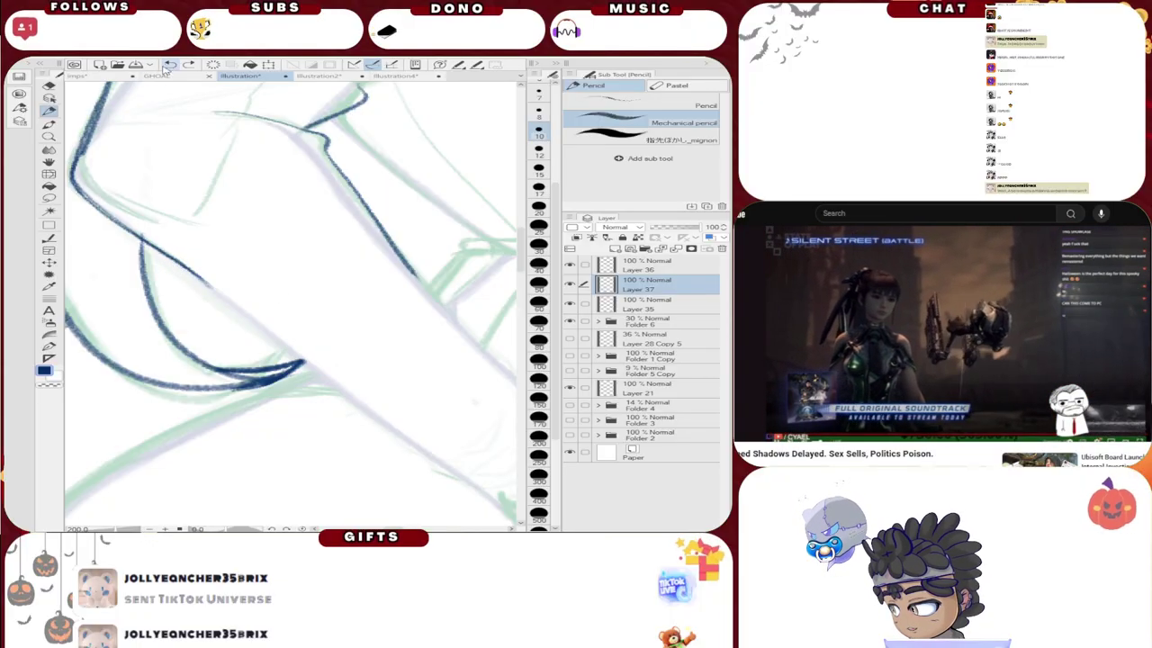
pyautogui.moveTo(277, 337); pyautogui.dragTo(417, 452)
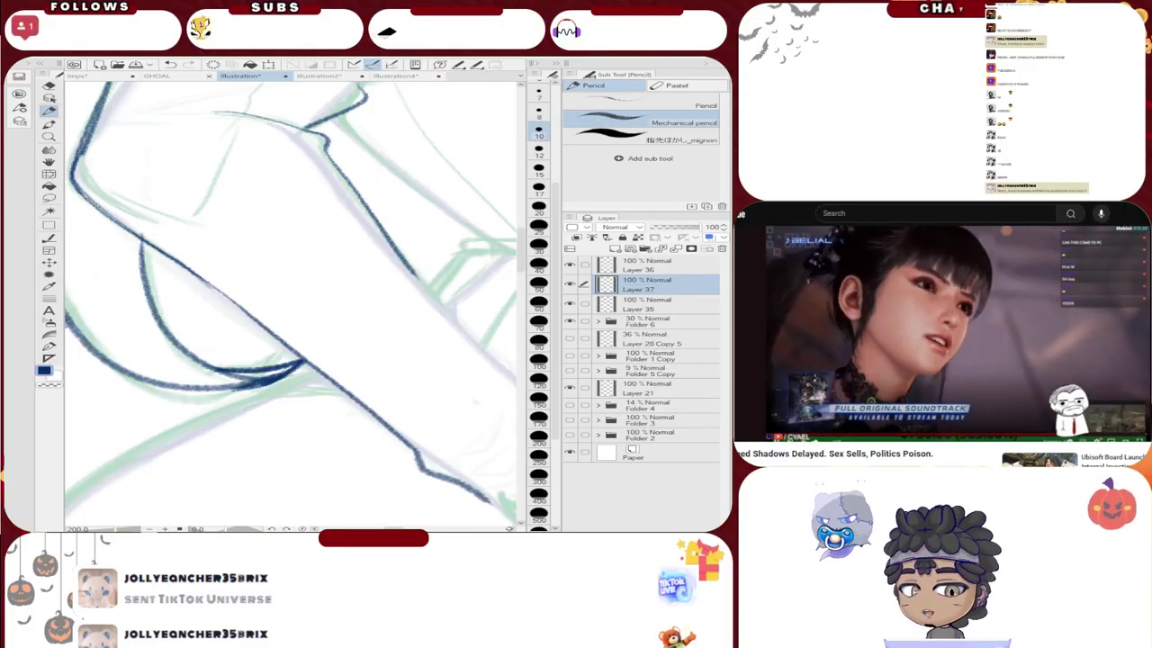
# Step: Redraw the lower edge of the bunched sleeve near the wrist with a stepped bump leading to the cuff
pyautogui.scroll(-3, 395, 354)
pyautogui.moveTo(504, 477); pyautogui.dragTo(442, 408)
pyautogui.scroll(5, 347, 270)
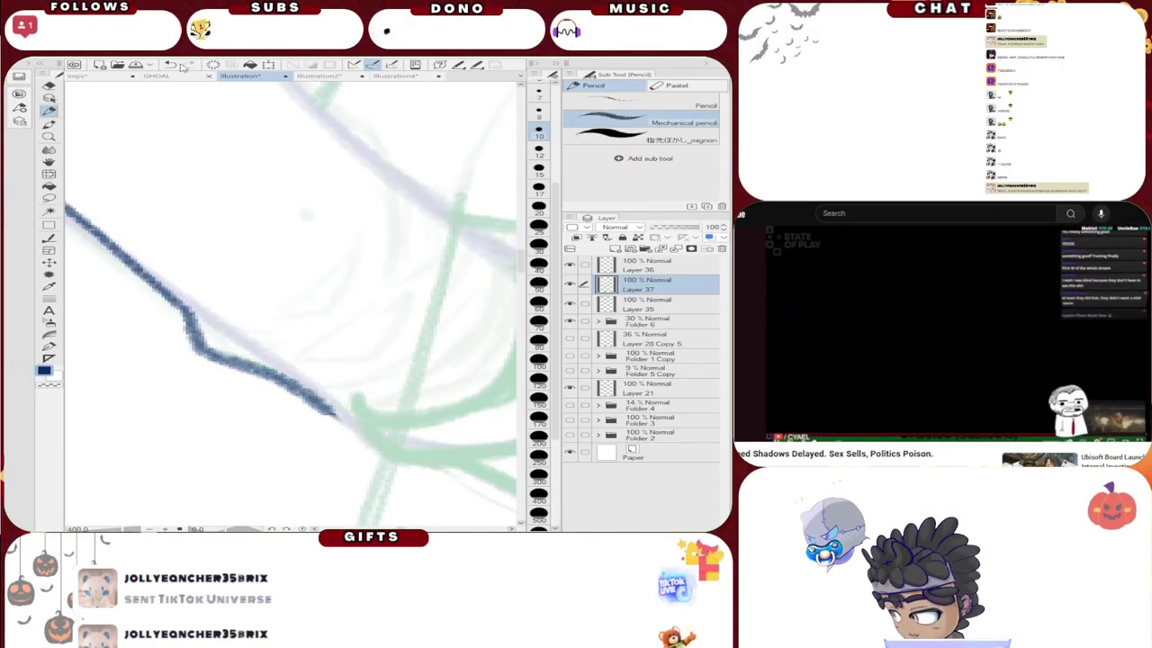
pyautogui.click(170, 66)
pyautogui.moveTo(81, 225)
pyautogui.mouseDown()
pyautogui.moveTo(216, 328)
pyautogui.moveTo(220, 348)
pyautogui.moveTo(277, 368)
pyautogui.moveTo(365, 427)
pyautogui.mouseUp()
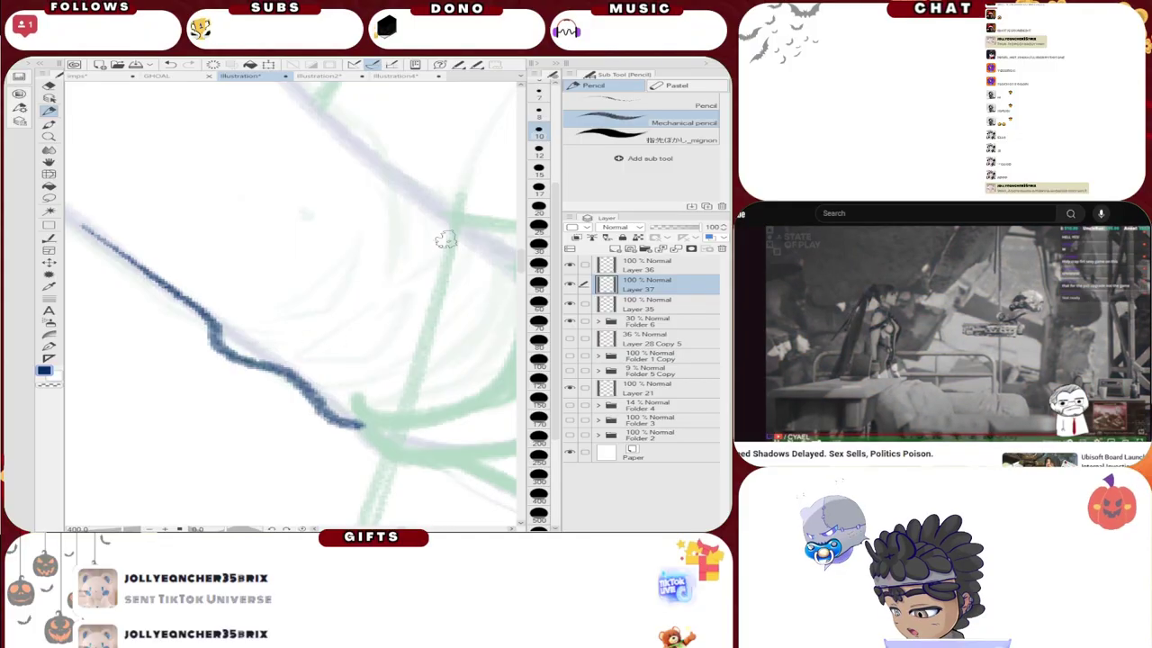
# Step: Ink the upper bump and curved opening of the wrist cuff, and add the main curved folds inside it
pyautogui.moveTo(396, 174)
pyautogui.mouseDown()
pyautogui.moveTo(466, 205)
pyautogui.moveTo(534, 281)
pyautogui.mouseUp()
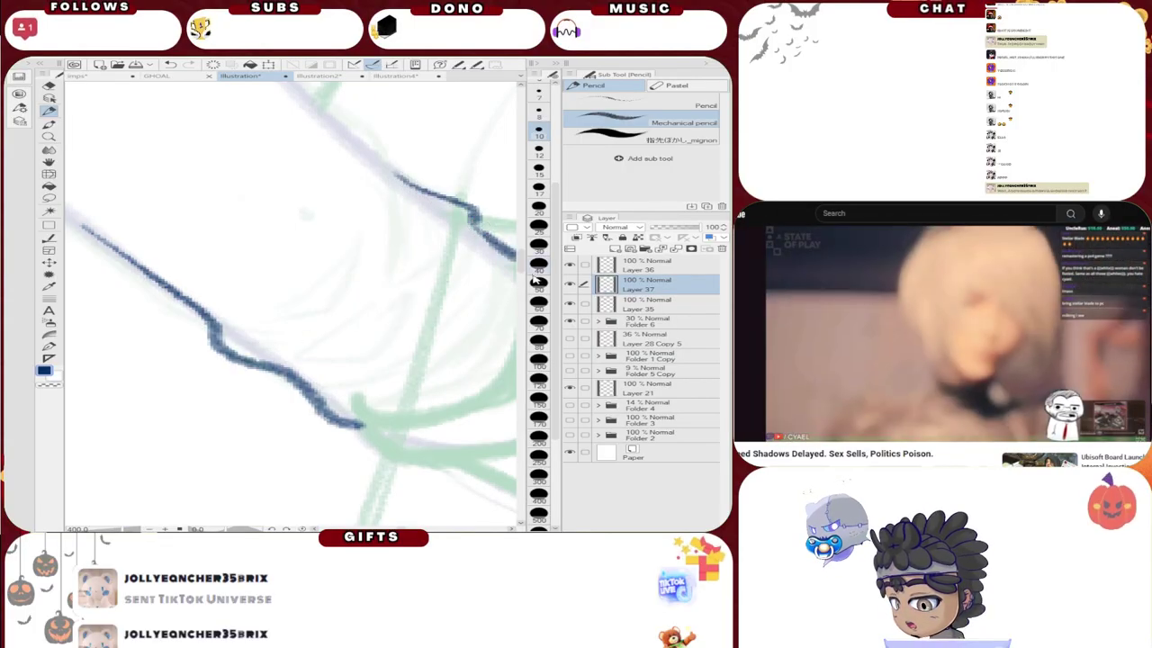
pyautogui.hscroll(3, 291, 303)
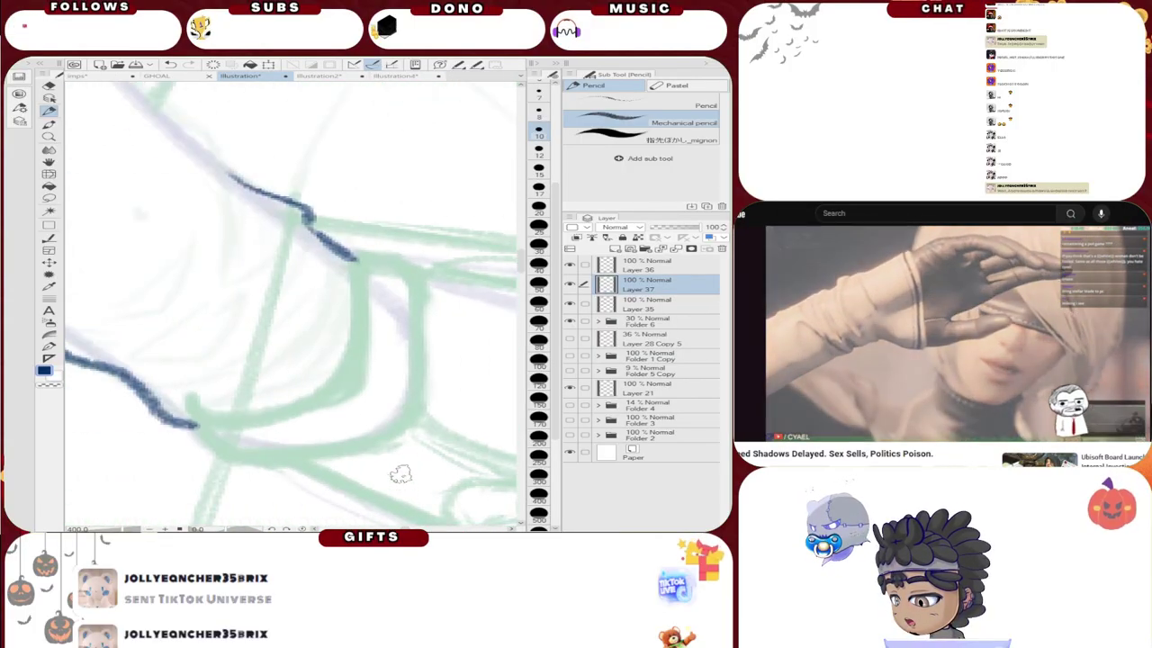
pyautogui.hotkey('ctrl', 'z')
pyautogui.moveTo(309, 219)
pyautogui.mouseDown()
pyautogui.moveTo(352, 253)
pyautogui.moveTo(343, 374)
pyautogui.moveTo(290, 406)
pyautogui.moveTo(182, 427)
pyautogui.mouseUp()
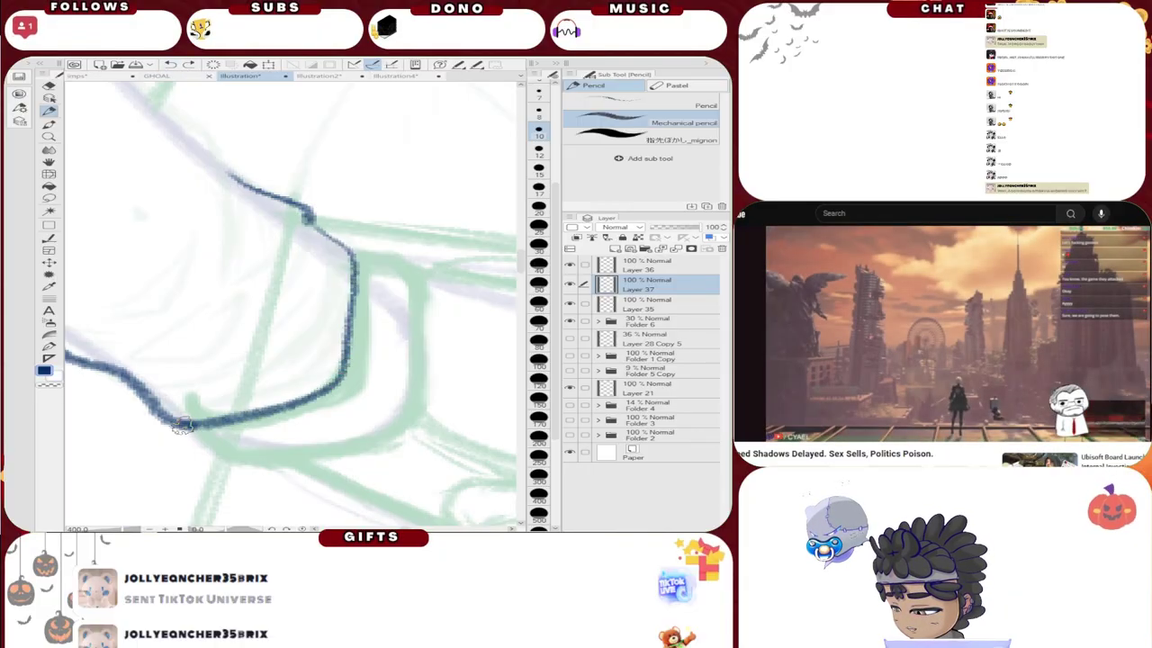
pyautogui.moveTo(311, 231)
pyautogui.mouseDown()
pyautogui.moveTo(316, 288)
pyautogui.moveTo(288, 371)
pyautogui.moveTo(264, 393)
pyautogui.moveTo(310, 372)
pyautogui.moveTo(321, 239)
pyautogui.mouseUp()
pyautogui.moveTo(225, 288)
pyautogui.mouseDown()
pyautogui.moveTo(162, 334)
pyautogui.moveTo(216, 349)
pyautogui.moveTo(239, 233)
pyautogui.moveTo(216, 280)
pyautogui.mouseUp()
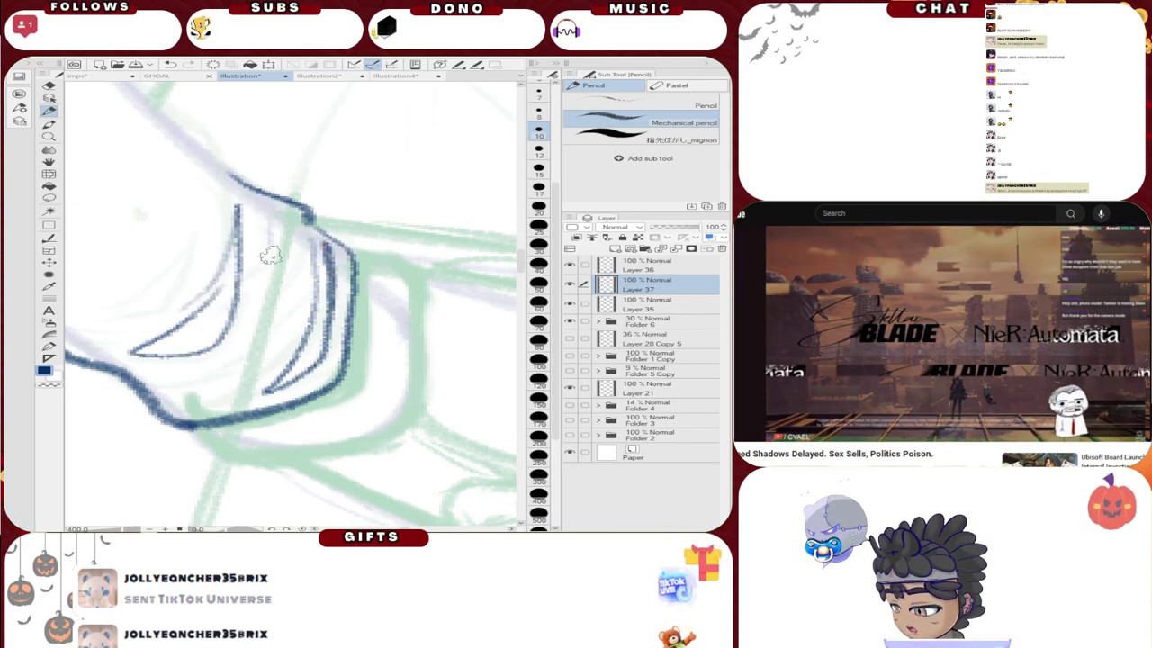
# Step: Try inking extra curved folds across the middle of the wrist cuff, and undo them
pyautogui.moveTo(270, 250)
pyautogui.mouseDown()
pyautogui.moveTo(245, 365)
pyautogui.moveTo(203, 401)
pyautogui.mouseUp()
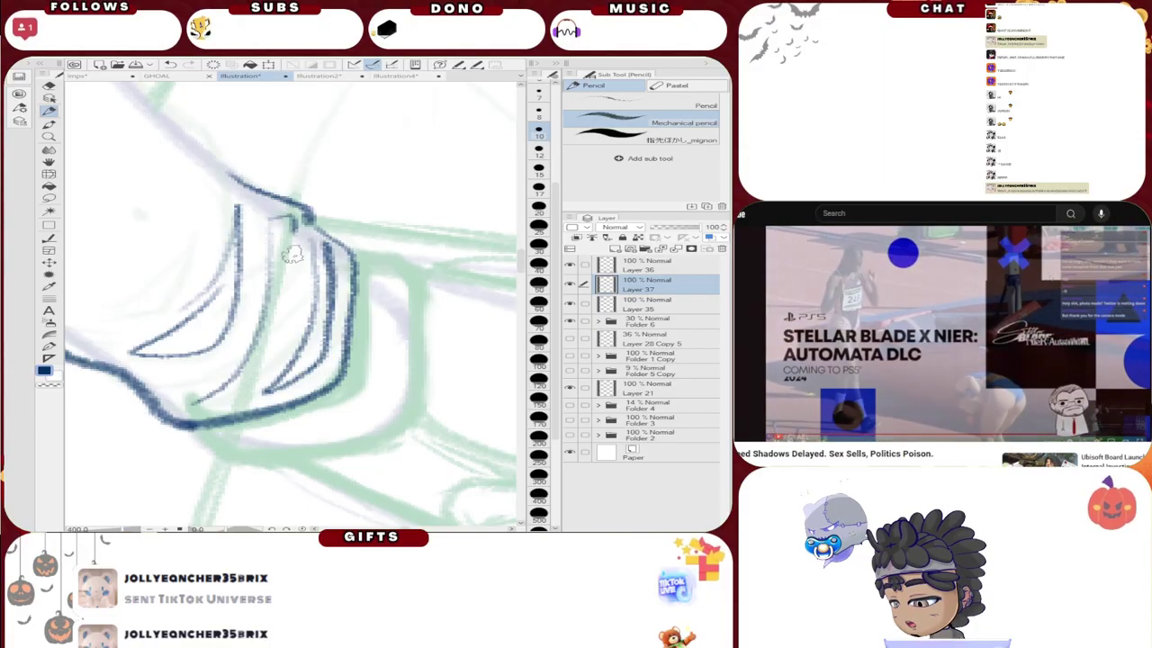
pyautogui.moveTo(295, 244); pyautogui.dragTo(254, 392)
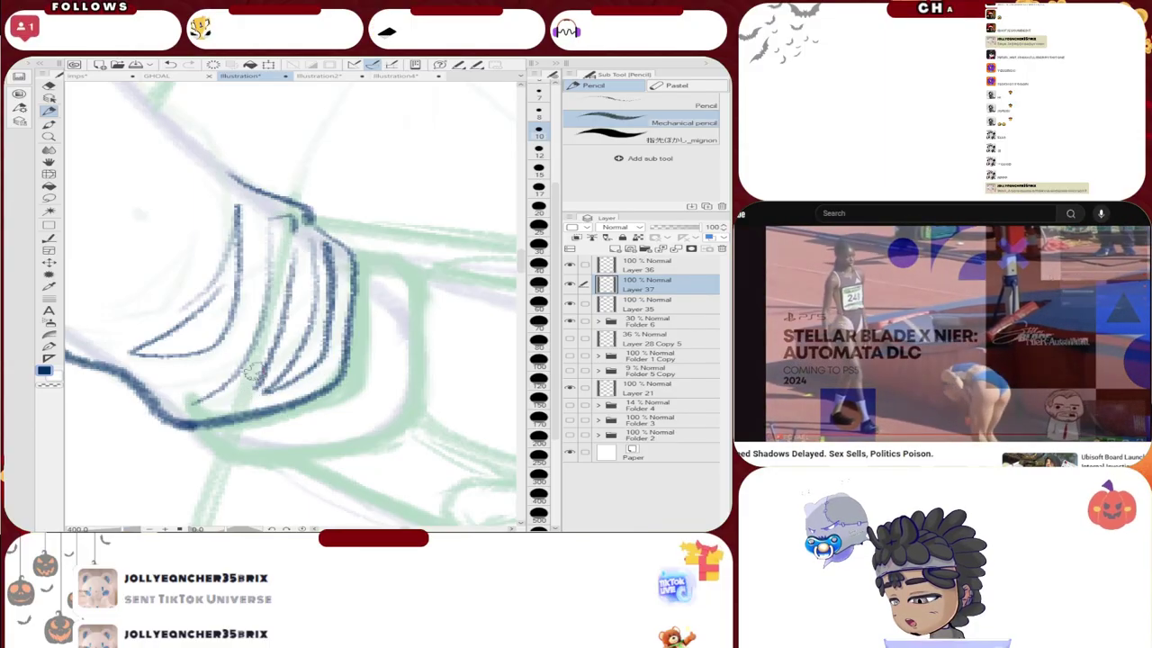
pyautogui.click(171, 65)
pyautogui.click(172, 69)
pyautogui.moveTo(286, 208)
pyautogui.mouseDown()
pyautogui.moveTo(246, 390)
pyautogui.moveTo(290, 216)
pyautogui.moveTo(272, 288)
pyautogui.moveTo(180, 394)
pyautogui.moveTo(160, 398)
pyautogui.moveTo(236, 376)
pyautogui.mouseUp()
pyautogui.click(172, 68)
# Step: Add the remaining fold strokes across the wrist cuff, and extend the forearm's upper edge above it
pyautogui.moveTo(141, 336); pyautogui.dragTo(167, 317)
pyautogui.moveTo(196, 141); pyautogui.dragTo(288, 220)
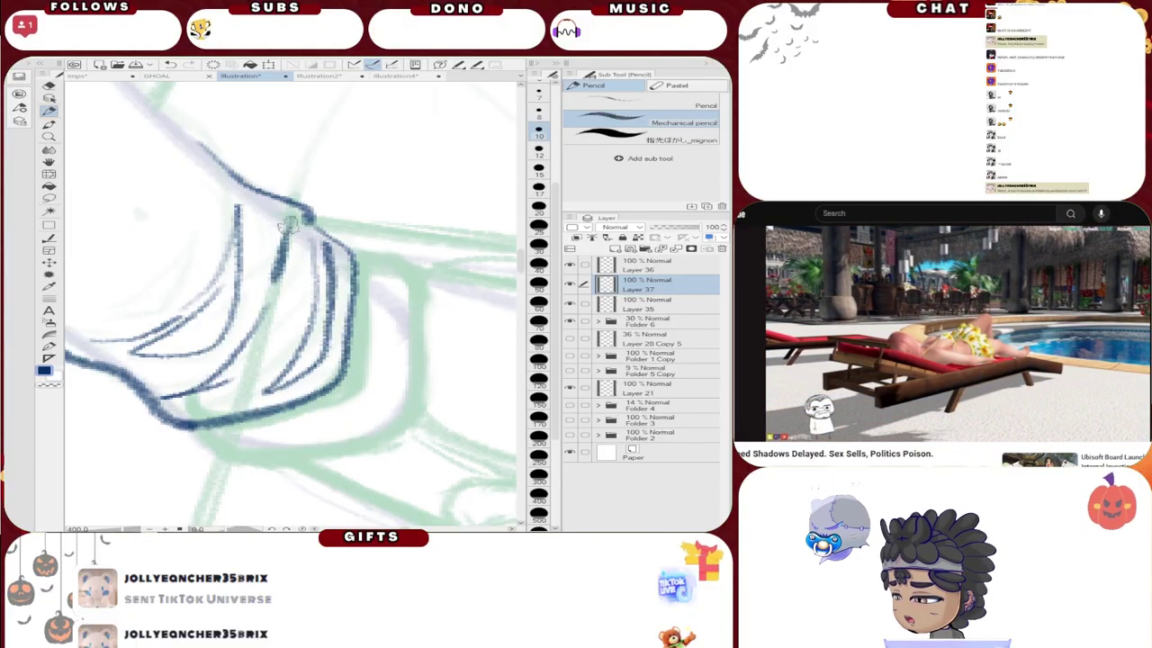
pyautogui.moveTo(360, 514)
pyautogui.mouseDown()
pyautogui.moveTo(441, 514)
pyautogui.moveTo(360, 513)
pyautogui.mouseUp()
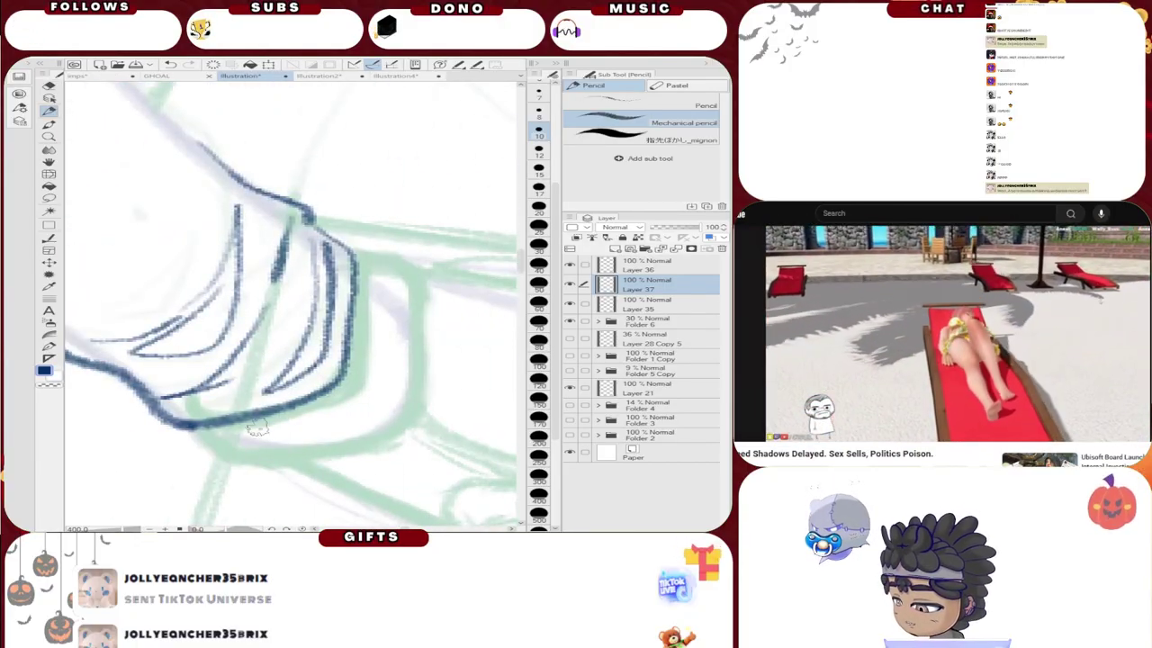
pyautogui.moveTo(182, 376)
pyautogui.mouseDown()
pyautogui.moveTo(99, 366)
pyautogui.moveTo(230, 379)
pyautogui.mouseUp()
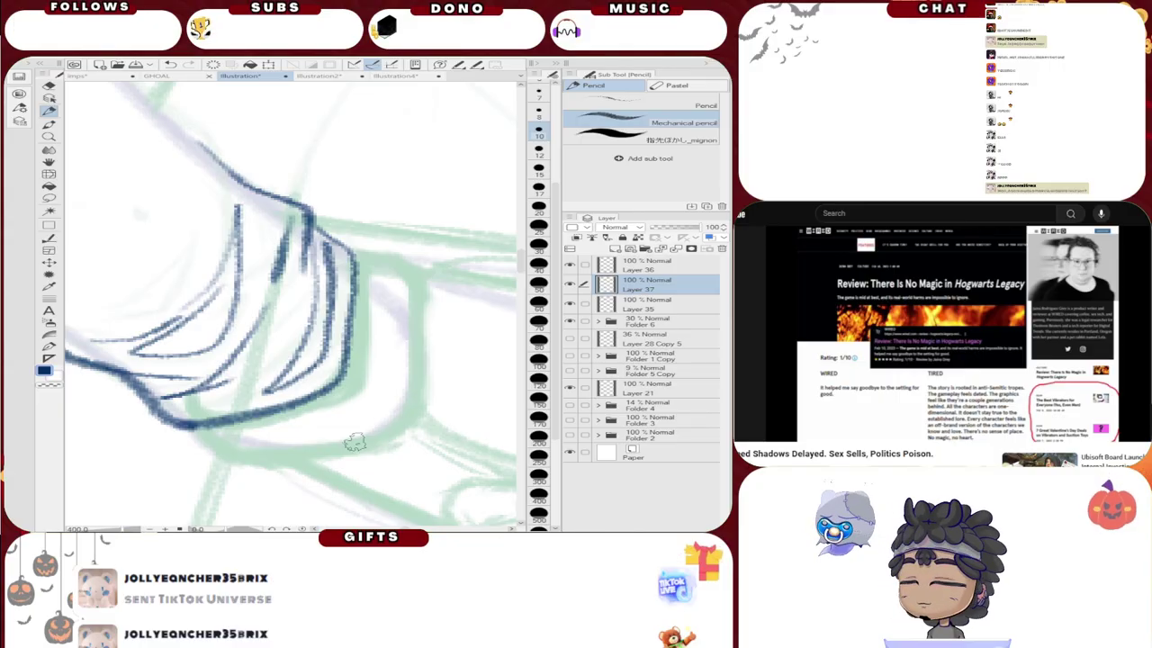
# Step: Close the gap in the forearm's upper edge down to the wrist cuff with a smooth line, replacing the bumpy attempt
pyautogui.scroll(-8, 355, 436)
pyautogui.scroll(3, 318, 326)
pyautogui.scroll(5, 317, 326)
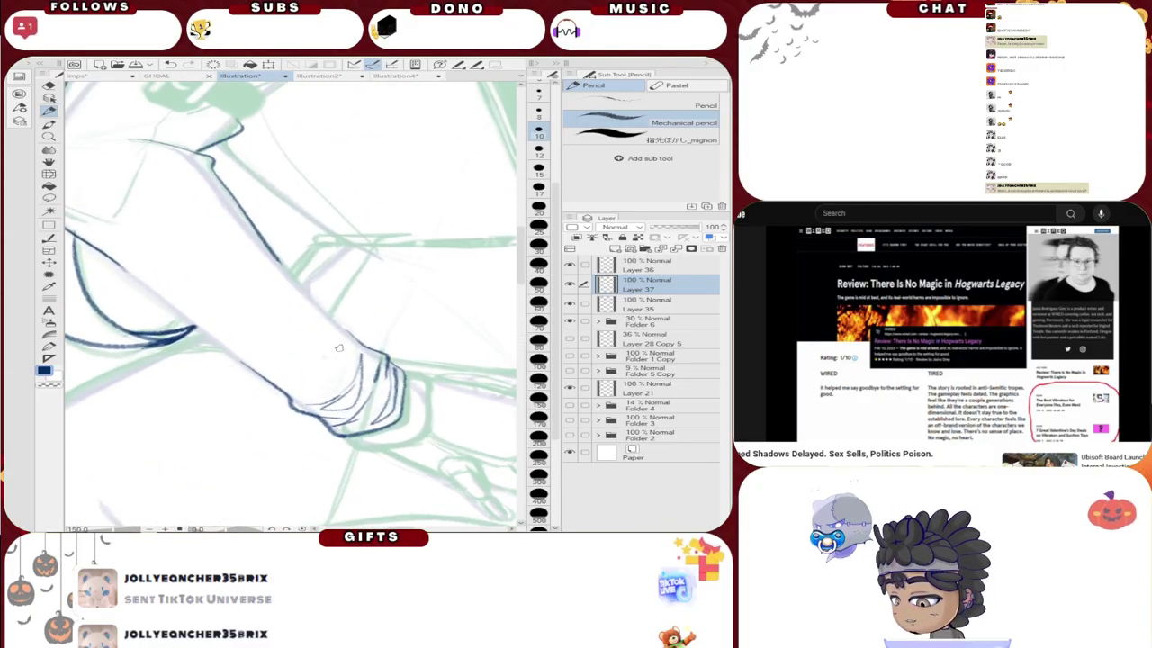
pyautogui.scroll(2, 338, 348)
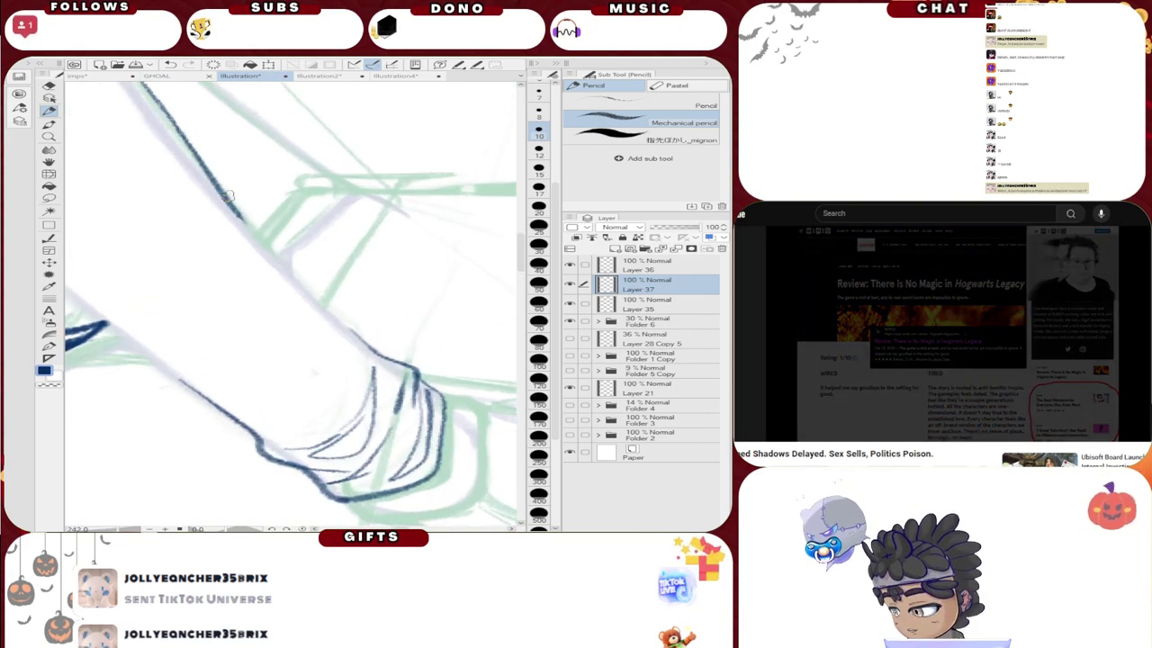
pyautogui.moveTo(221, 196)
pyautogui.mouseDown()
pyautogui.moveTo(280, 227)
pyautogui.moveTo(286, 263)
pyautogui.moveTo(364, 346)
pyautogui.mouseUp()
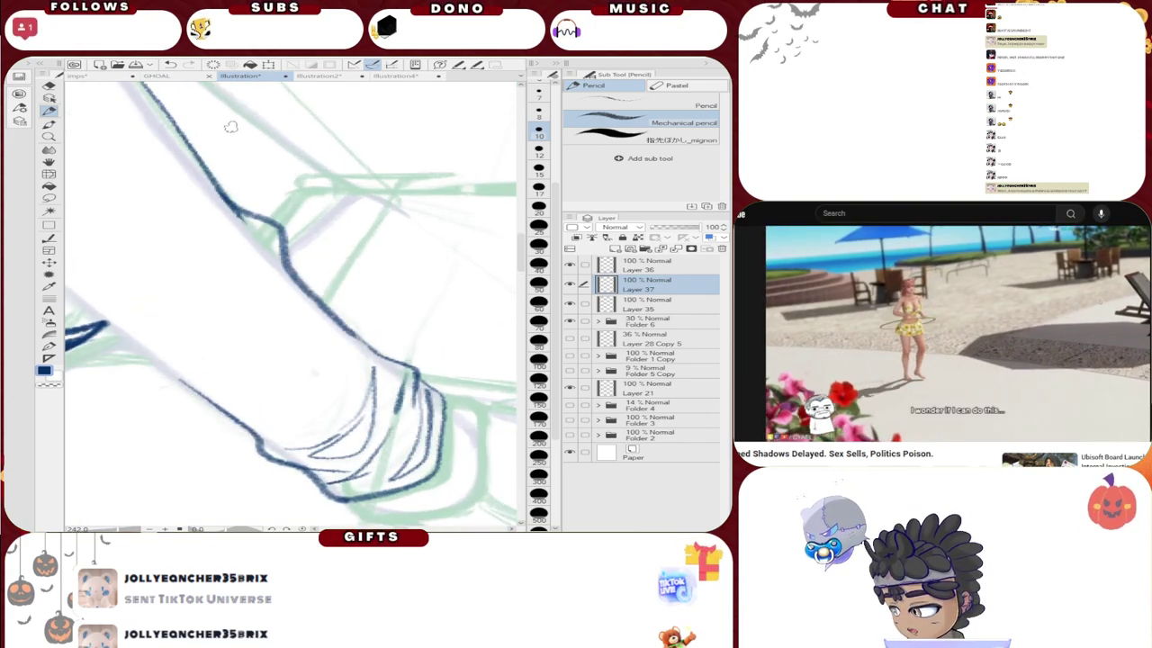
pyautogui.click(170, 65)
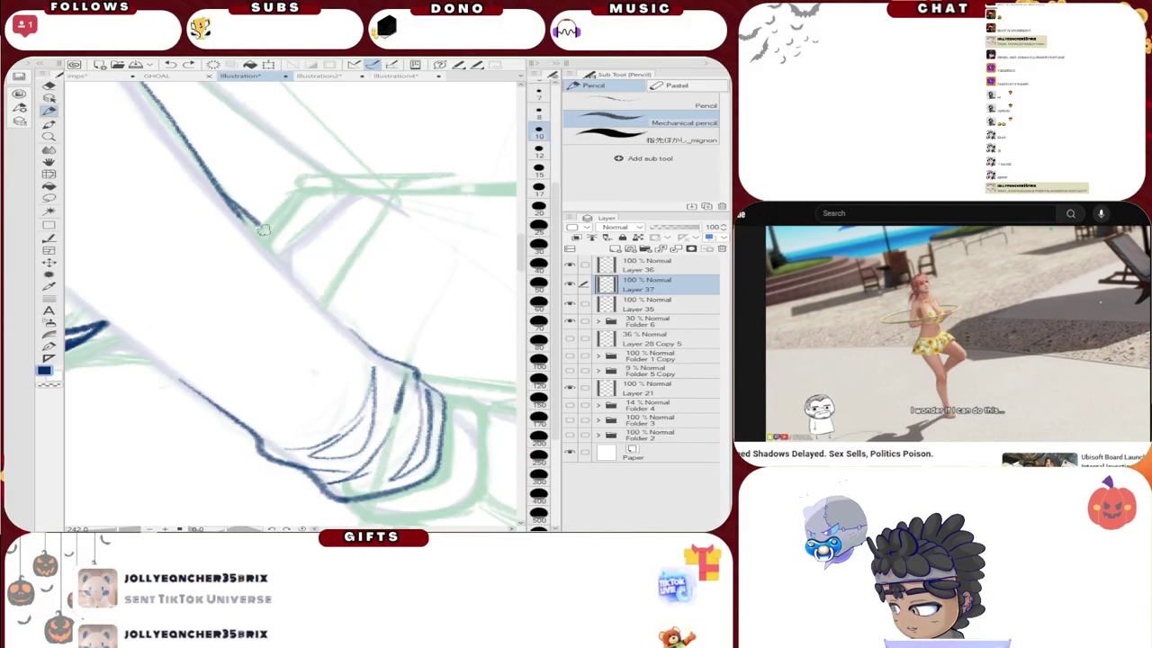
pyautogui.moveTo(288, 270); pyautogui.dragTo(360, 339)
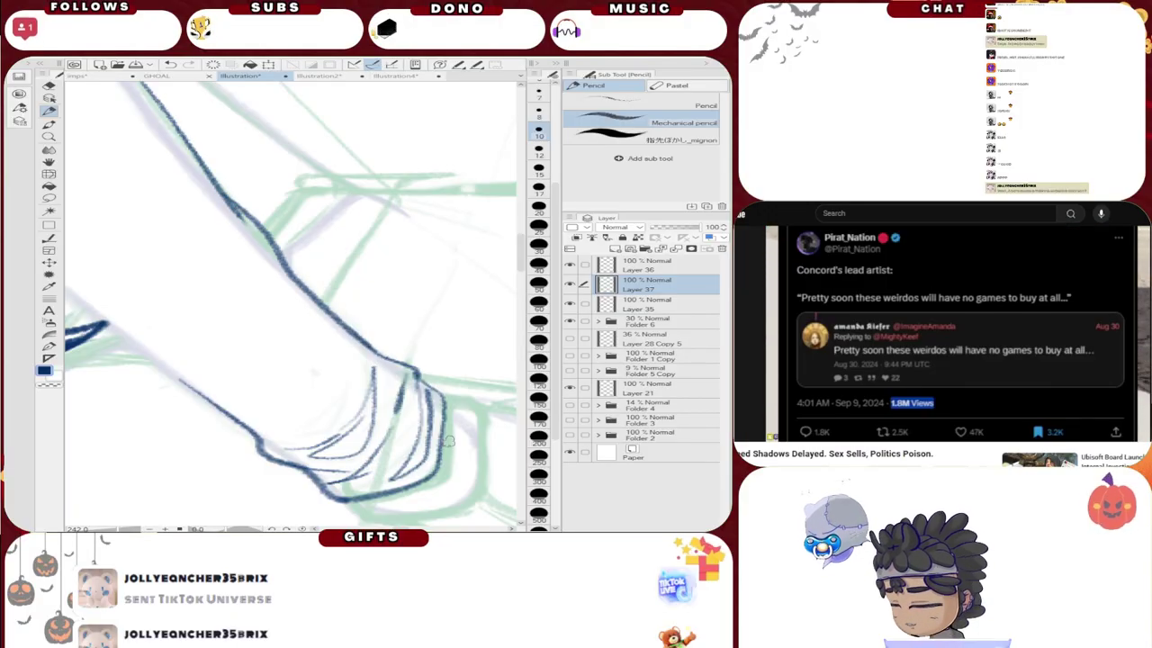
pyautogui.scroll(-5, 315, 279)
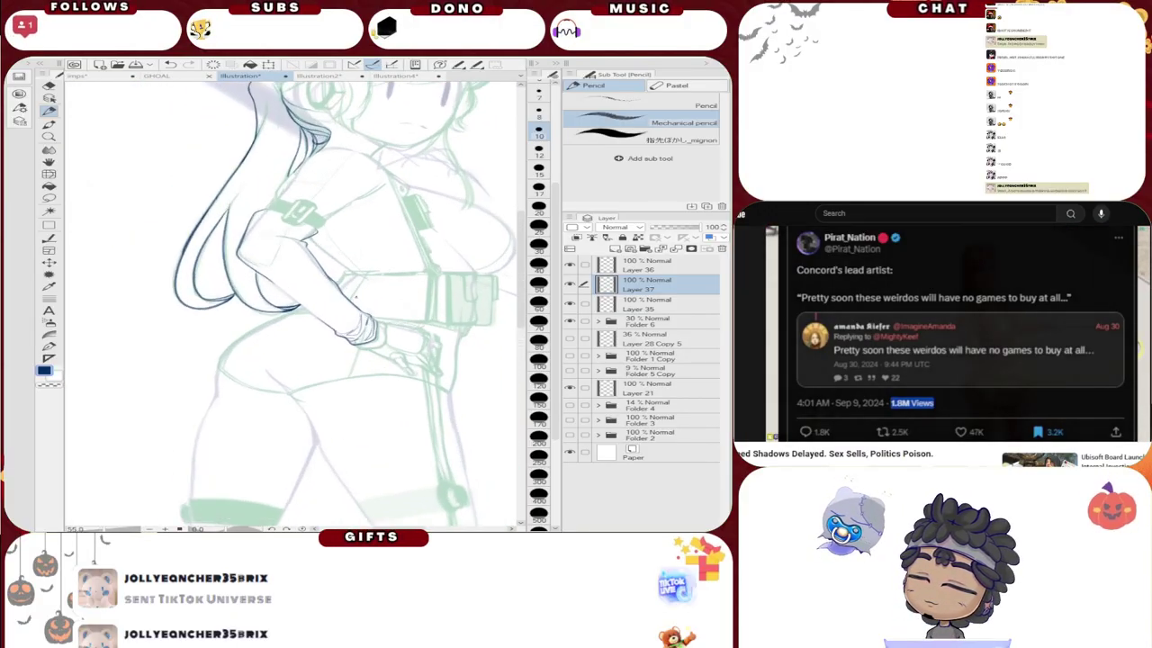
# Step: Ink the forearm's lower edge as one smooth line from below the elbow down to the wrist cuff
pyautogui.scroll(4, 261, 256)
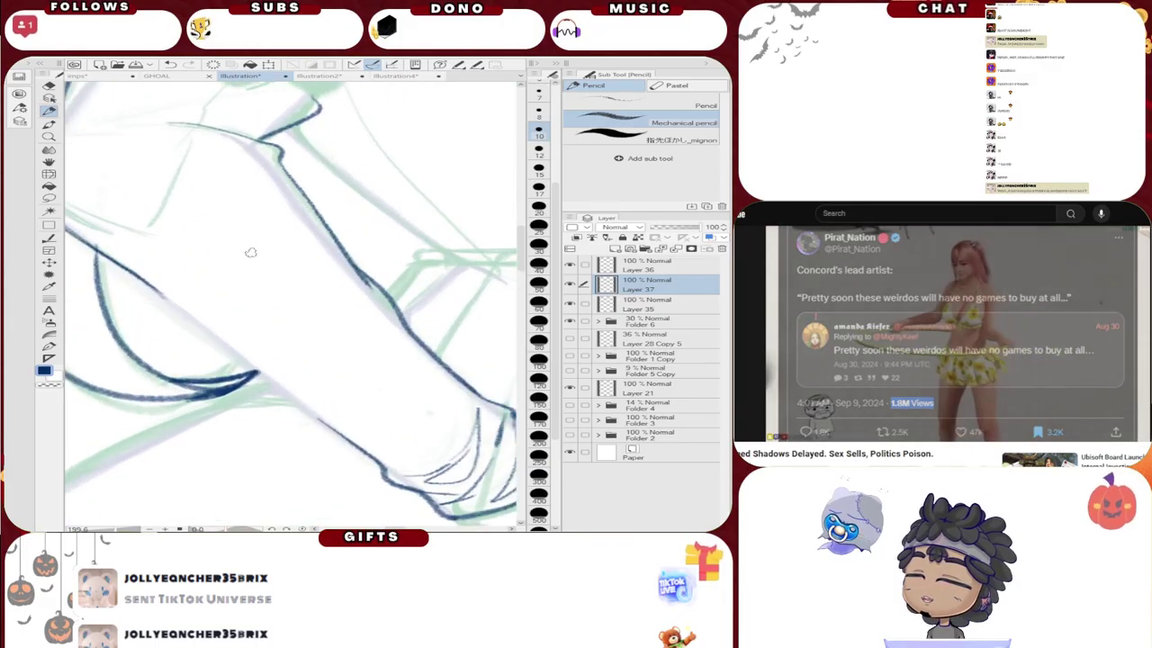
pyautogui.scroll(2, 251, 253)
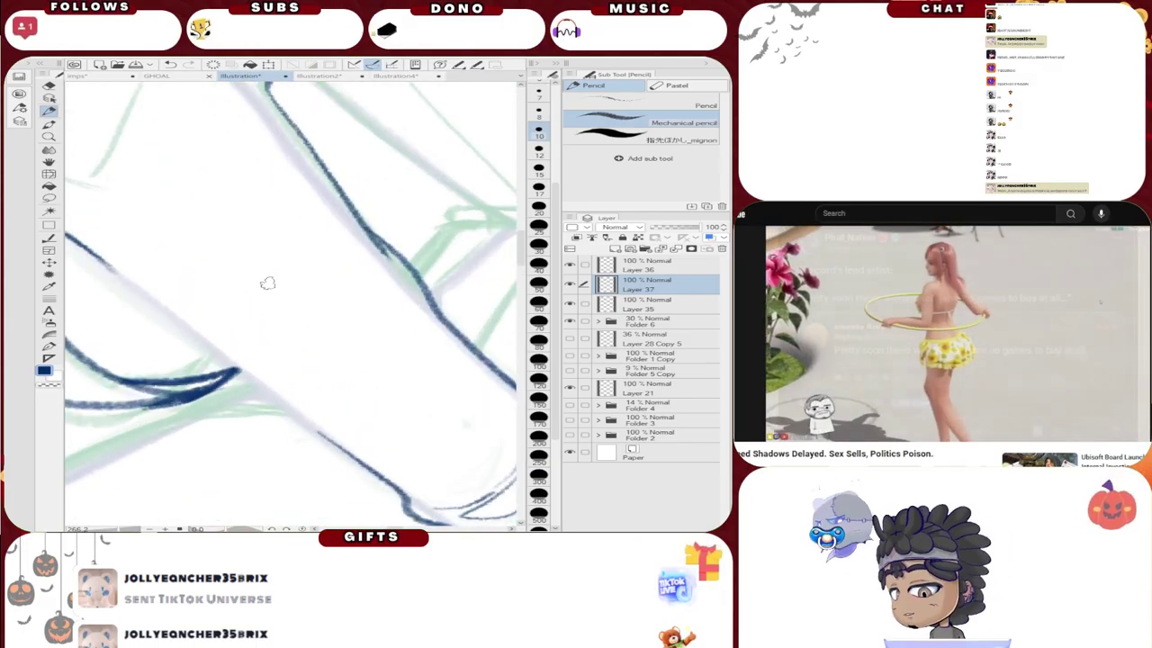
pyautogui.moveTo(72, 236); pyautogui.dragTo(365, 459)
pyautogui.click(169, 64)
pyautogui.moveTo(68, 236); pyautogui.dragTo(340, 448)
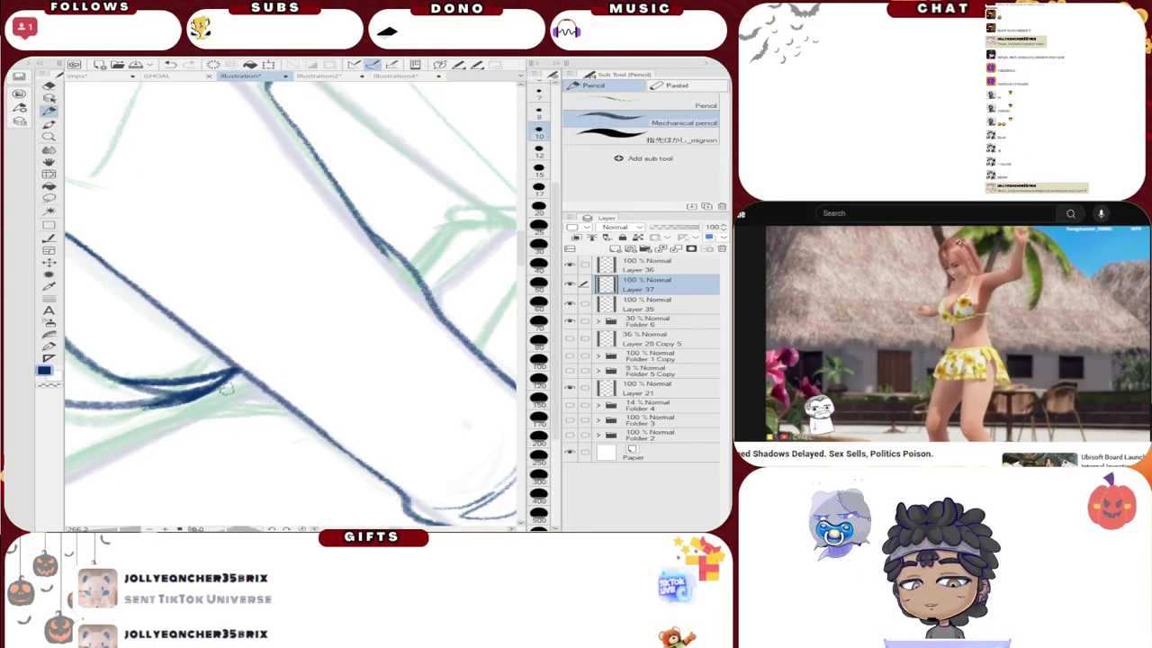
# Step: Add thin tapered fold lines across the sleeve at the inner elbow, fanning out below the armband
pyautogui.scroll(-5, 227, 388)
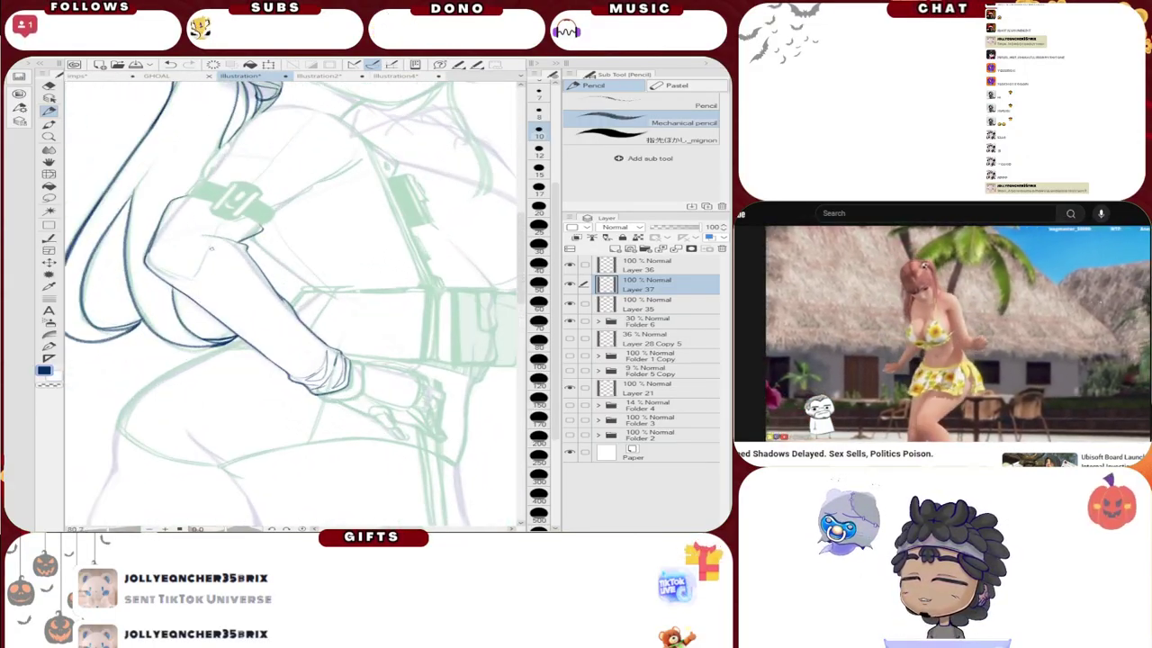
pyautogui.scroll(5, 190, 224)
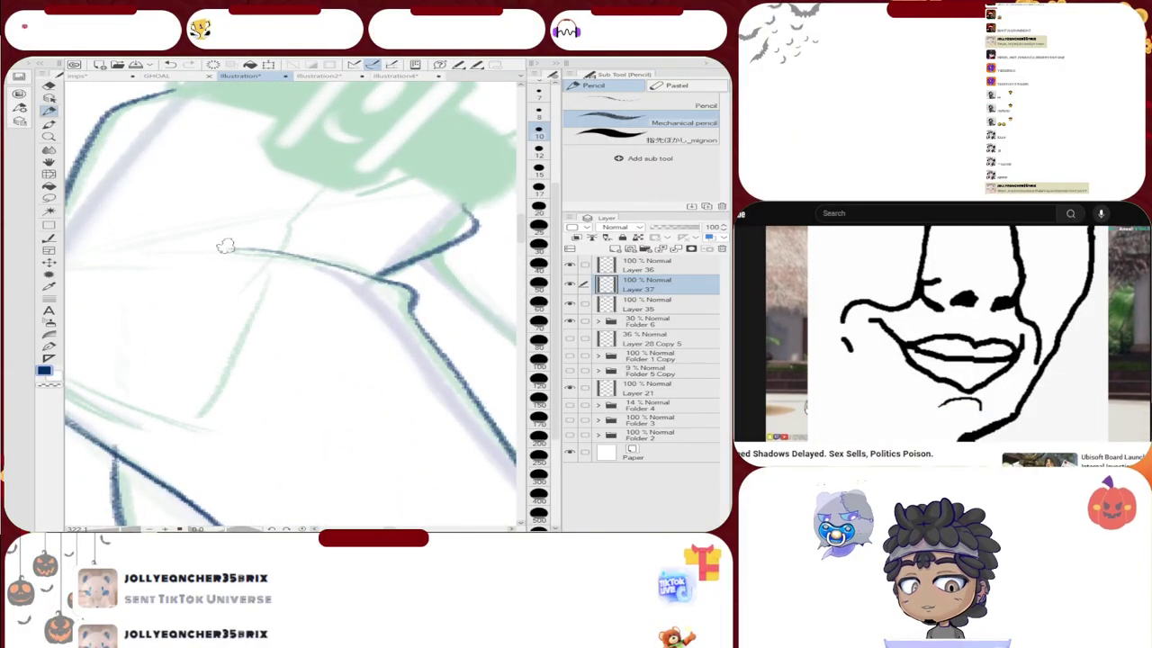
pyautogui.moveTo(257, 236)
pyautogui.mouseDown()
pyautogui.moveTo(391, 232)
pyautogui.moveTo(376, 256)
pyautogui.mouseUp()
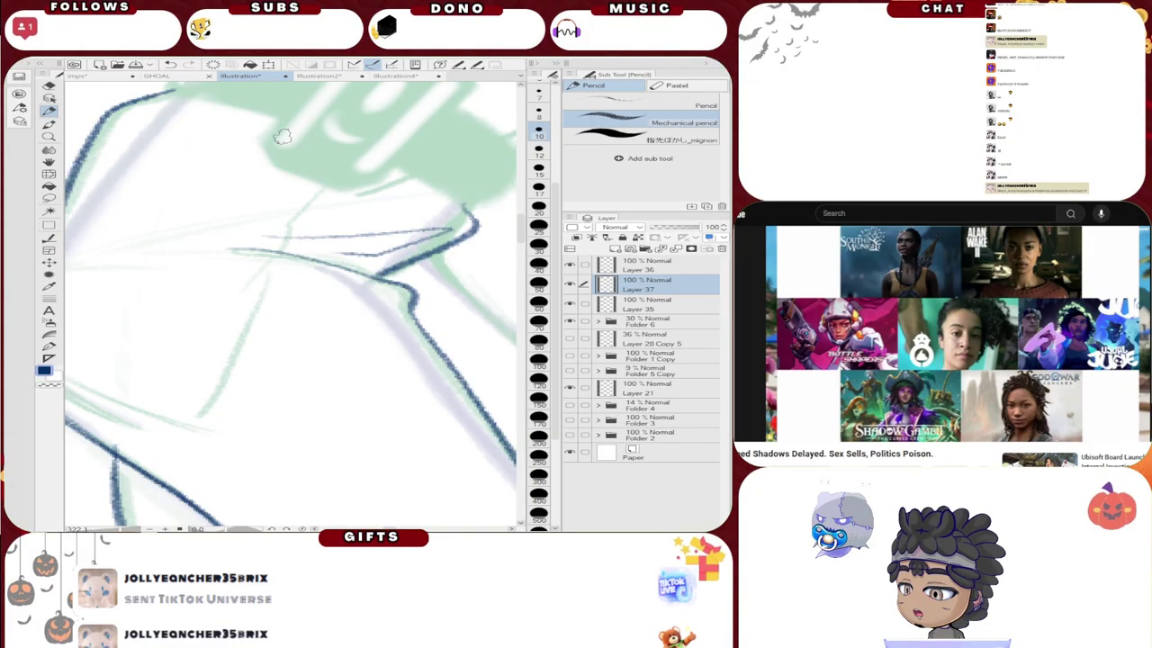
pyautogui.hotkey('ctrl', 'z')
pyautogui.moveTo(273, 238)
pyautogui.mouseDown()
pyautogui.moveTo(391, 243)
pyautogui.moveTo(297, 245)
pyautogui.mouseUp()
pyautogui.moveTo(152, 463); pyautogui.dragTo(359, 463)
pyautogui.moveTo(273, 276)
pyautogui.mouseDown()
pyautogui.moveTo(439, 185)
pyautogui.moveTo(282, 267)
pyautogui.moveTo(477, 216)
pyautogui.mouseUp()
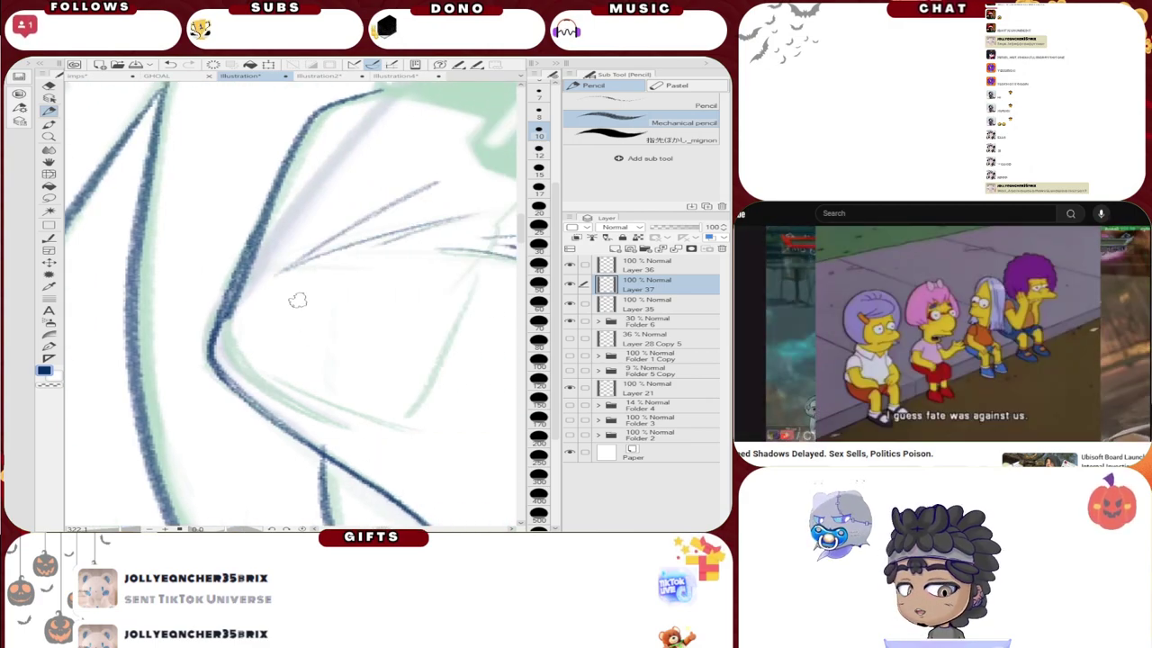
pyautogui.moveTo(281, 272); pyautogui.dragTo(269, 277)
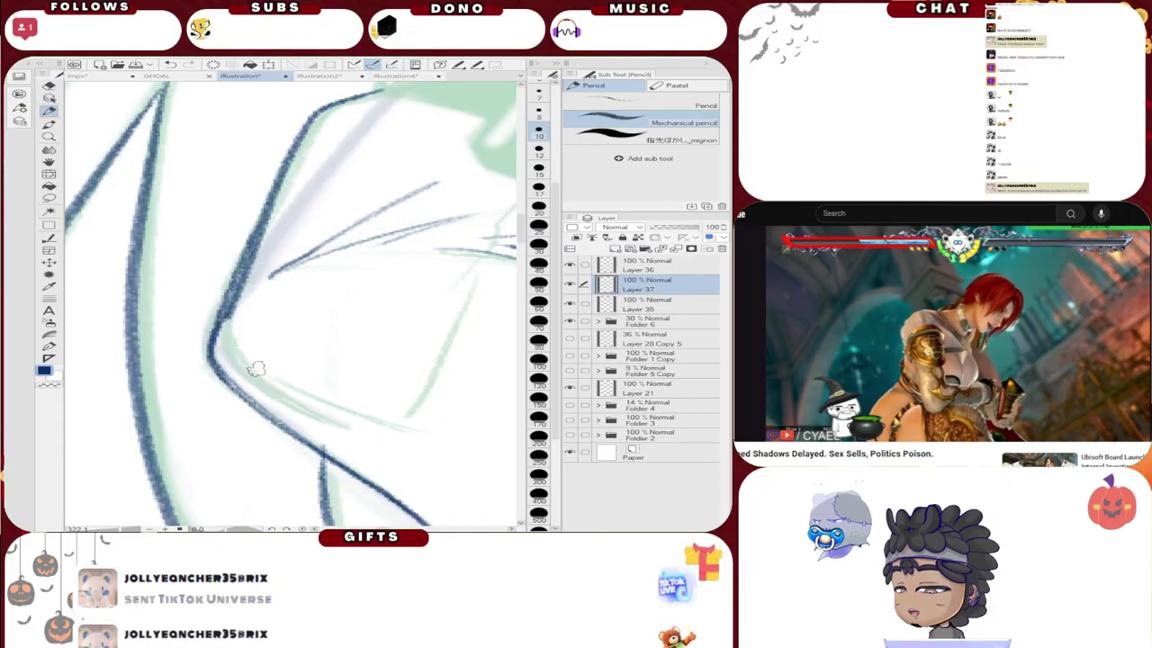
# Step: Ink curved folds inside the elbow's corner running toward the forearm, and darken the elbow's outer contour
pyautogui.moveTo(231, 311); pyautogui.dragTo(284, 396)
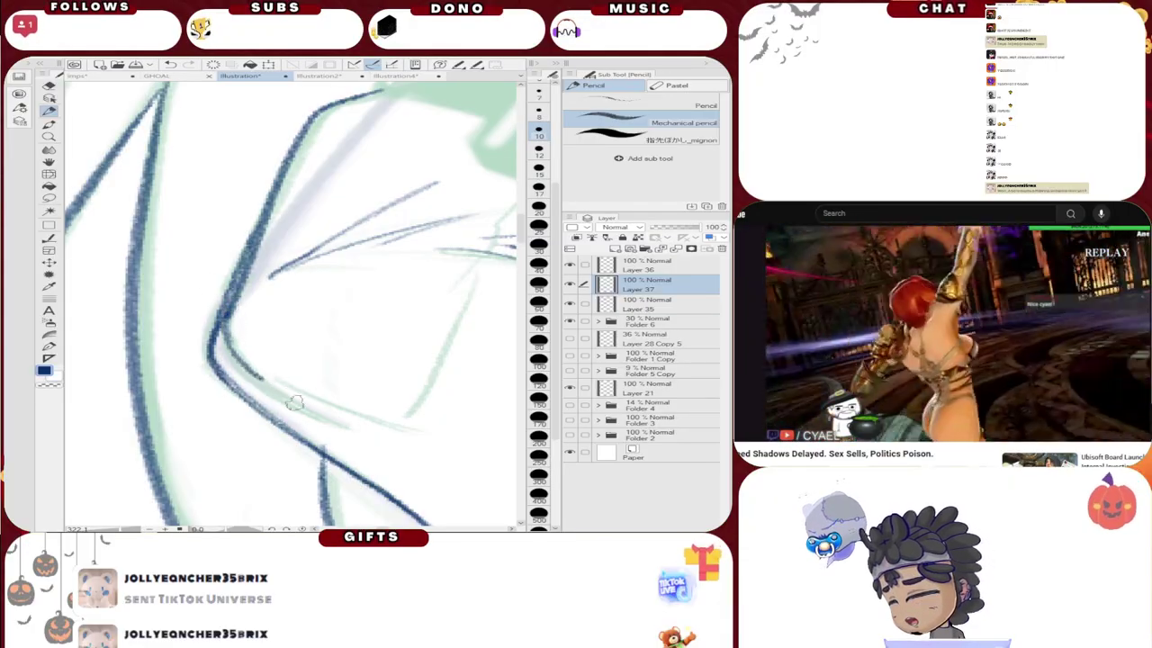
pyautogui.moveTo(227, 326); pyautogui.dragTo(283, 396)
pyautogui.moveTo(231, 317)
pyautogui.mouseDown()
pyautogui.moveTo(275, 395)
pyautogui.moveTo(450, 407)
pyautogui.mouseUp()
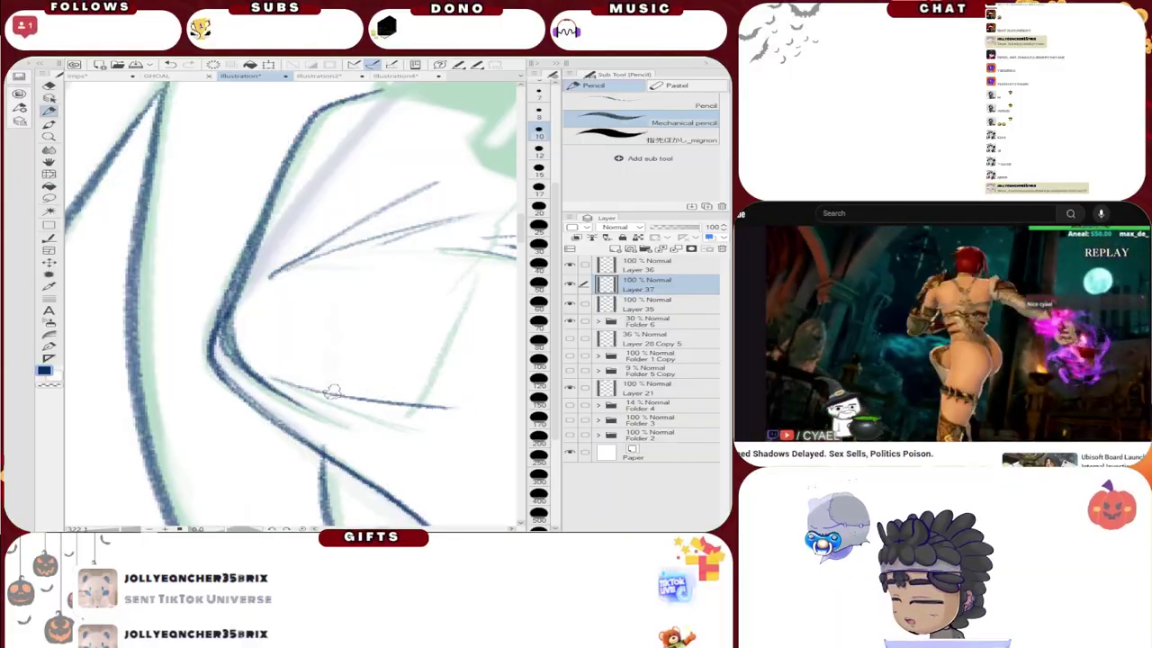
pyautogui.hotkey('ctrl', 'z')
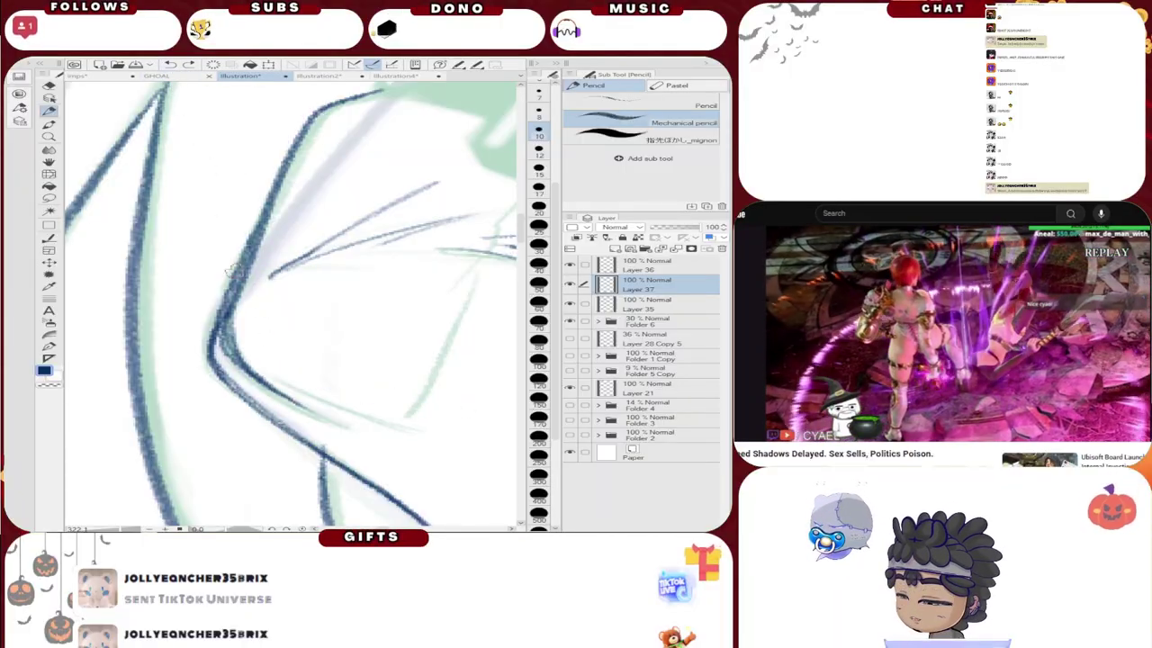
pyautogui.moveTo(277, 388); pyautogui.dragTo(352, 437)
pyautogui.moveTo(299, 392); pyautogui.dragTo(444, 460)
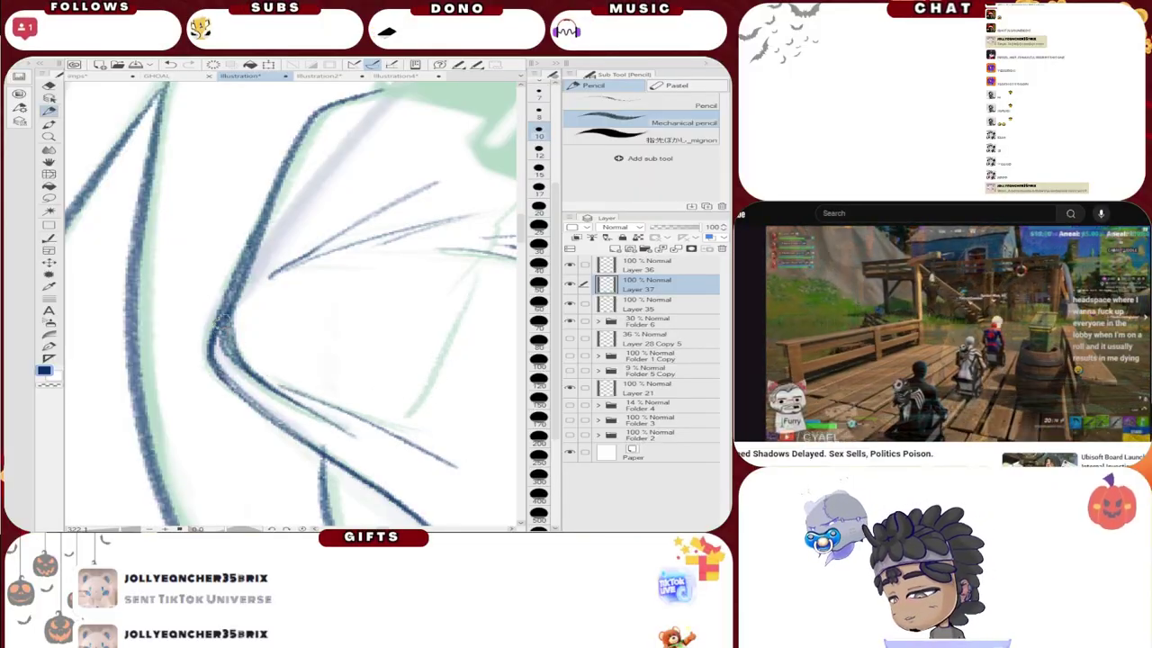
pyautogui.moveTo(227, 383); pyautogui.dragTo(324, 455)
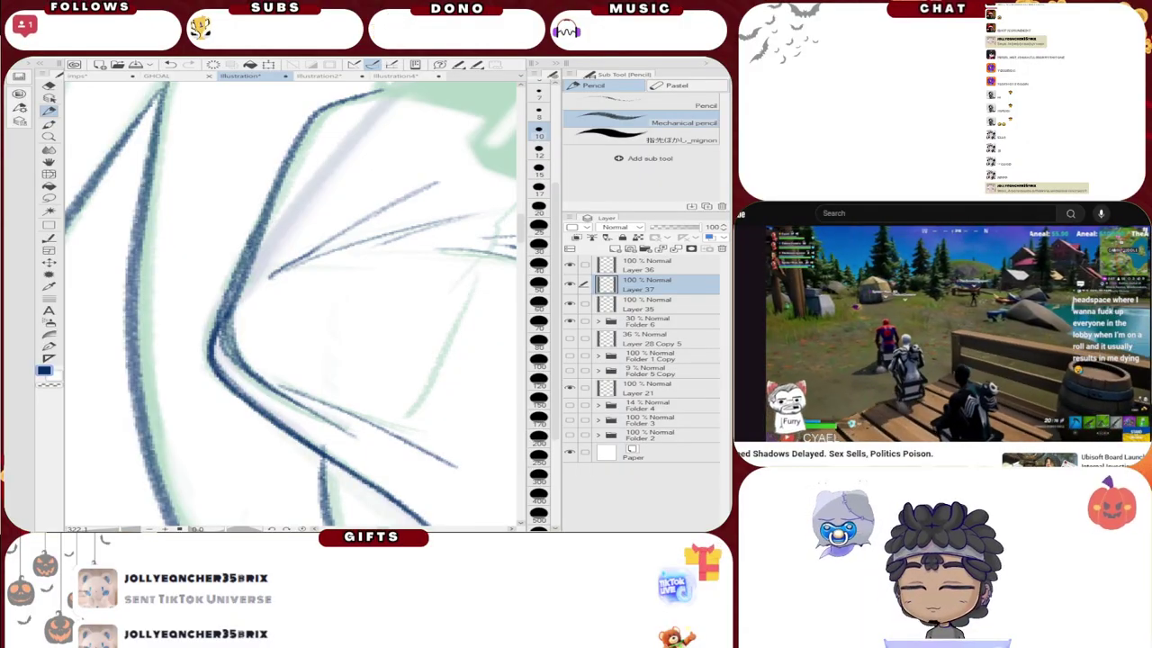
pyautogui.moveTo(282, 308); pyautogui.dragTo(322, 319)
# Step: Ink the upper arm's underside from the armband up to a small bump, replacing the doubled strokes, and start the line beyond it
pyautogui.scroll(-8, 321, 319)
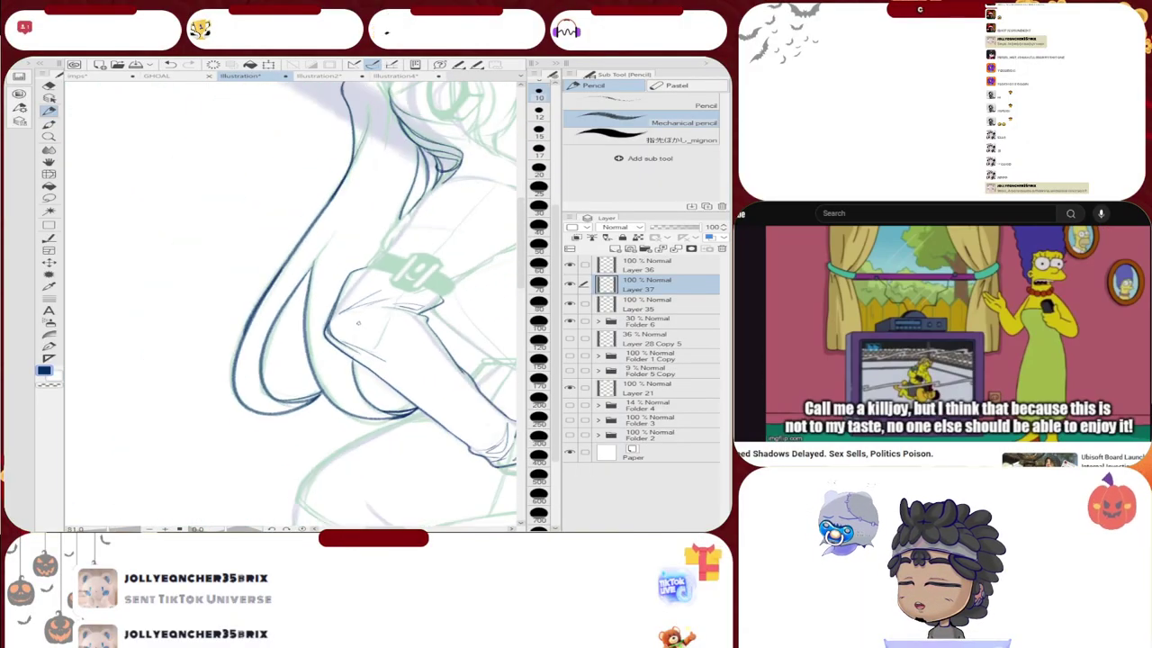
pyautogui.scroll(3, 379, 299)
pyautogui.scroll(8, 379, 299)
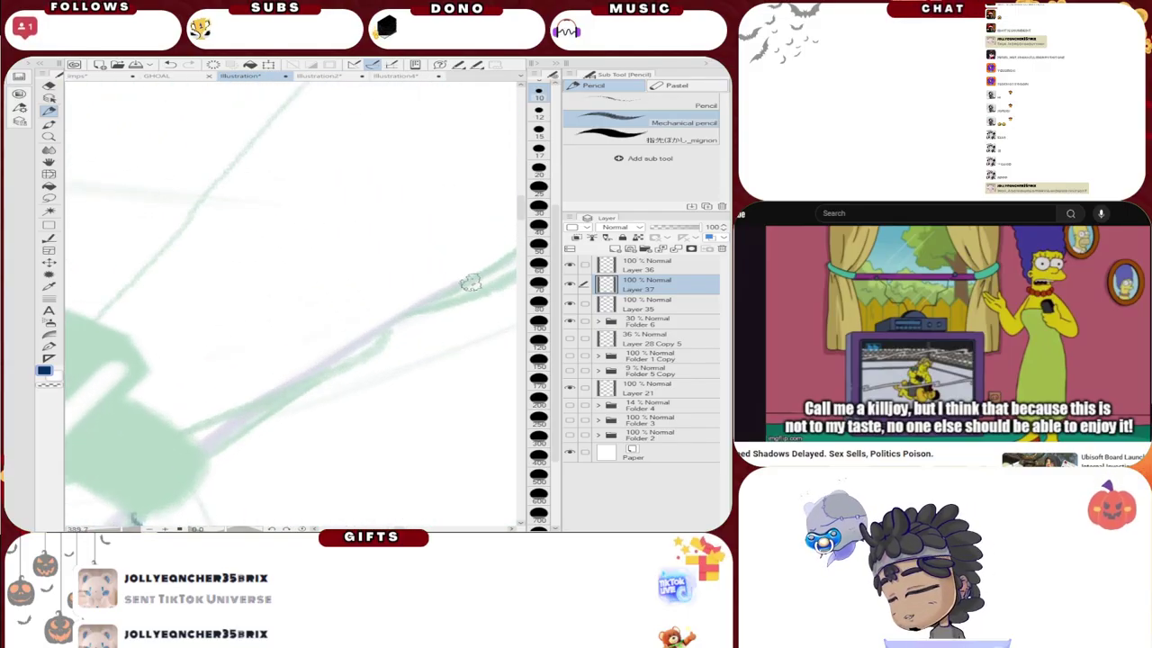
pyautogui.moveTo(213, 456)
pyautogui.mouseDown()
pyautogui.moveTo(339, 375)
pyautogui.moveTo(394, 317)
pyautogui.moveTo(226, 416)
pyautogui.moveTo(410, 321)
pyautogui.mouseUp()
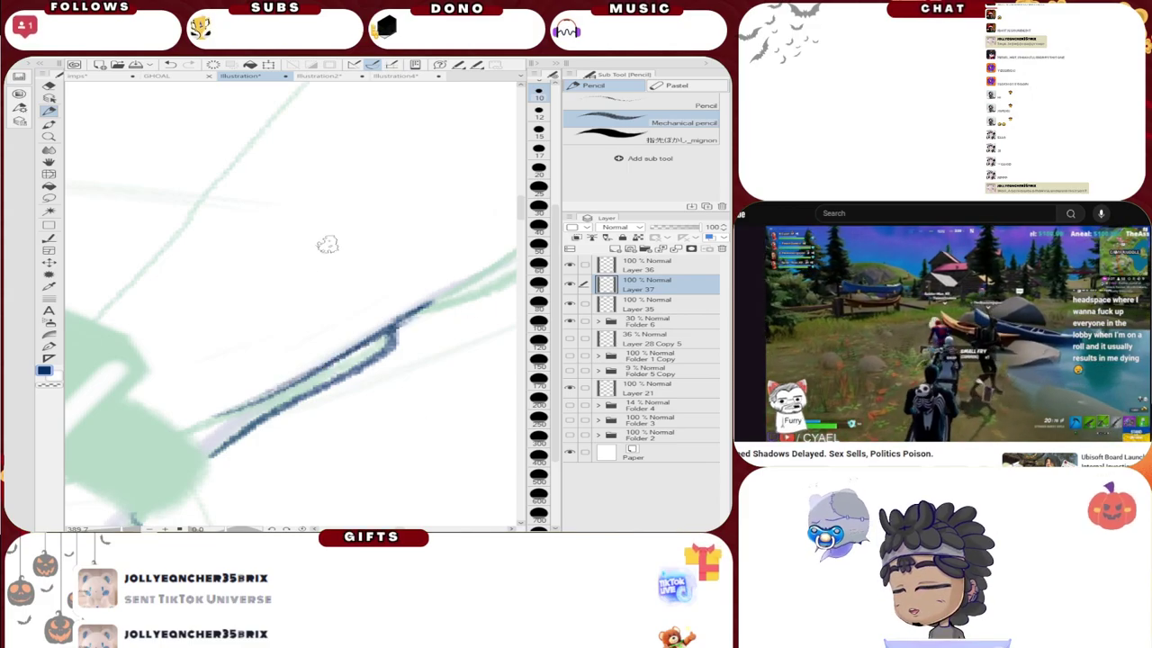
pyautogui.click(171, 66)
pyautogui.click(171, 65)
pyautogui.moveTo(212, 445)
pyautogui.mouseDown()
pyautogui.moveTo(355, 369)
pyautogui.moveTo(397, 316)
pyautogui.moveTo(519, 273)
pyautogui.mouseUp()
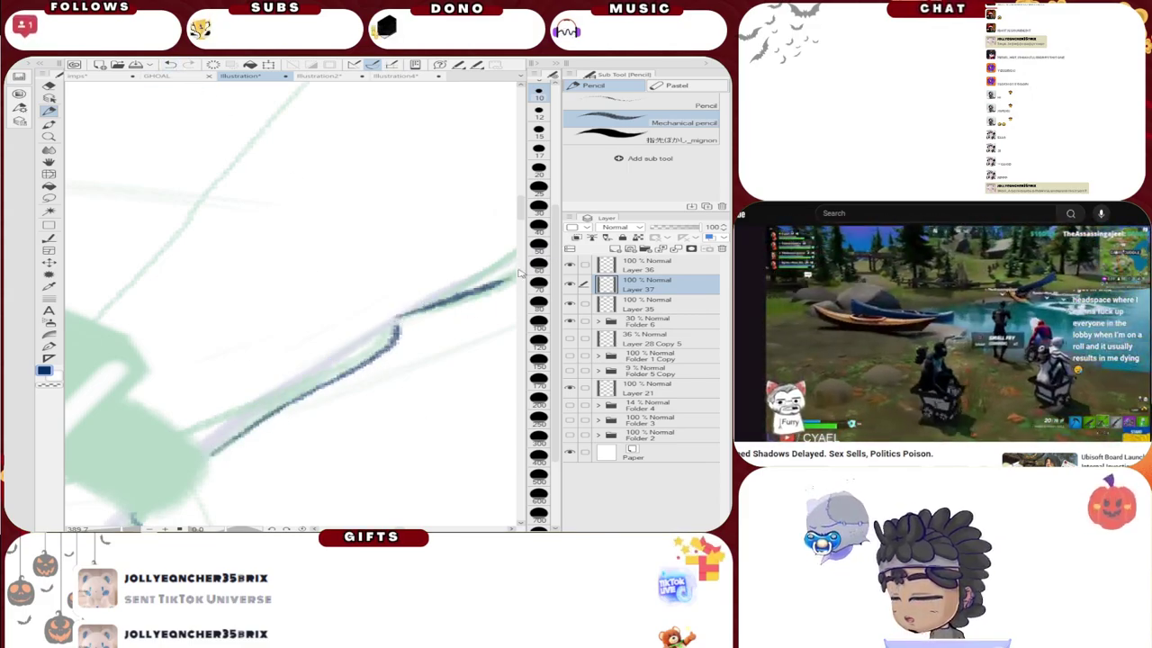
# Step: Replace the line beyond the bump with two curved strokes sweeping up toward the armpit
pyautogui.scroll(-3, 304, 332)
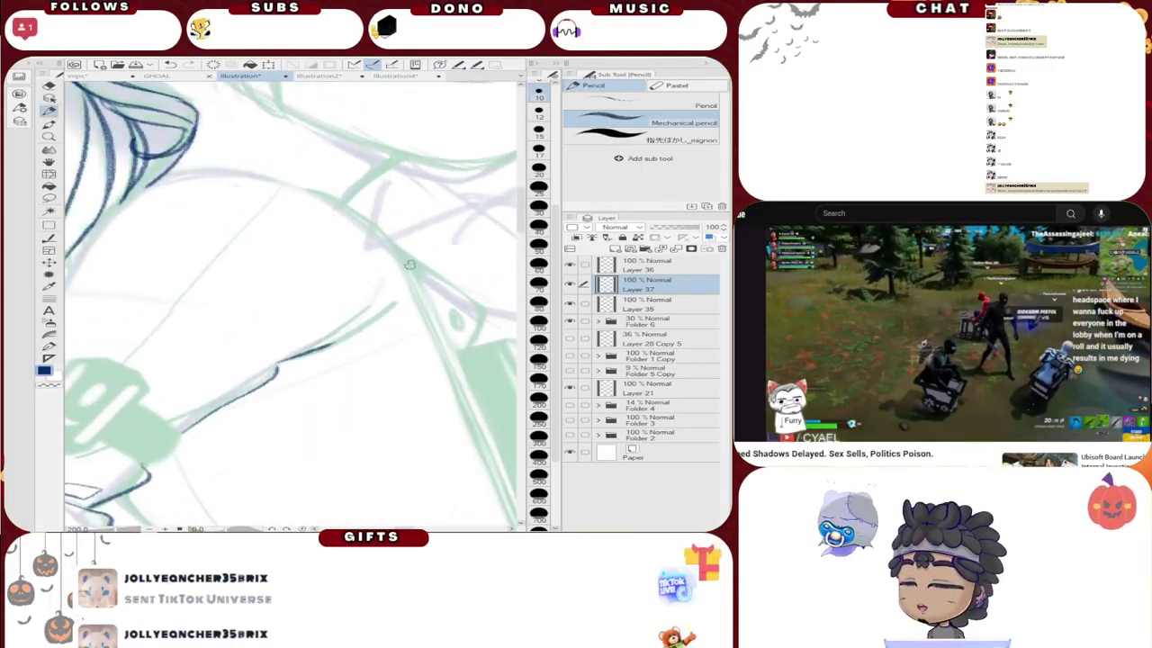
pyautogui.scroll(3, 405, 268)
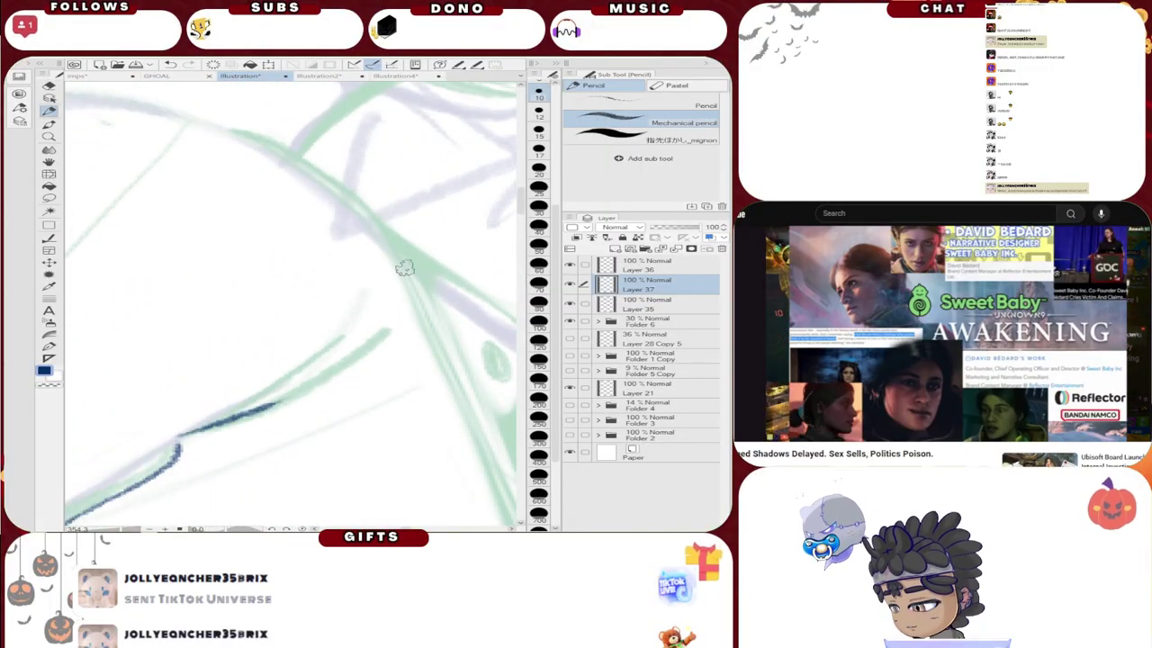
pyautogui.click(171, 66)
pyautogui.moveTo(175, 439)
pyautogui.mouseDown()
pyautogui.moveTo(244, 418)
pyautogui.moveTo(401, 315)
pyautogui.mouseUp()
pyautogui.moveTo(197, 433)
pyautogui.mouseDown()
pyautogui.moveTo(373, 257)
pyautogui.moveTo(301, 369)
pyautogui.moveTo(221, 427)
pyautogui.mouseUp()
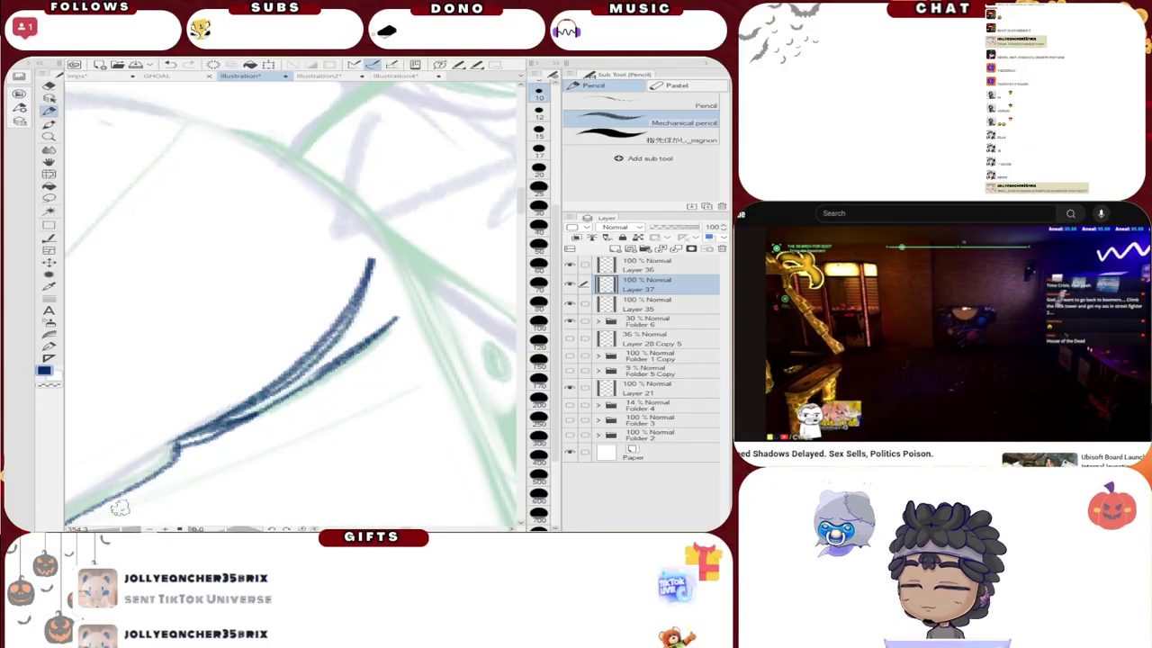
# Step: Ink the top of the shoulder from under the hair and begin the upper arm's outer edge below it
pyautogui.scroll(-8, 298, 339)
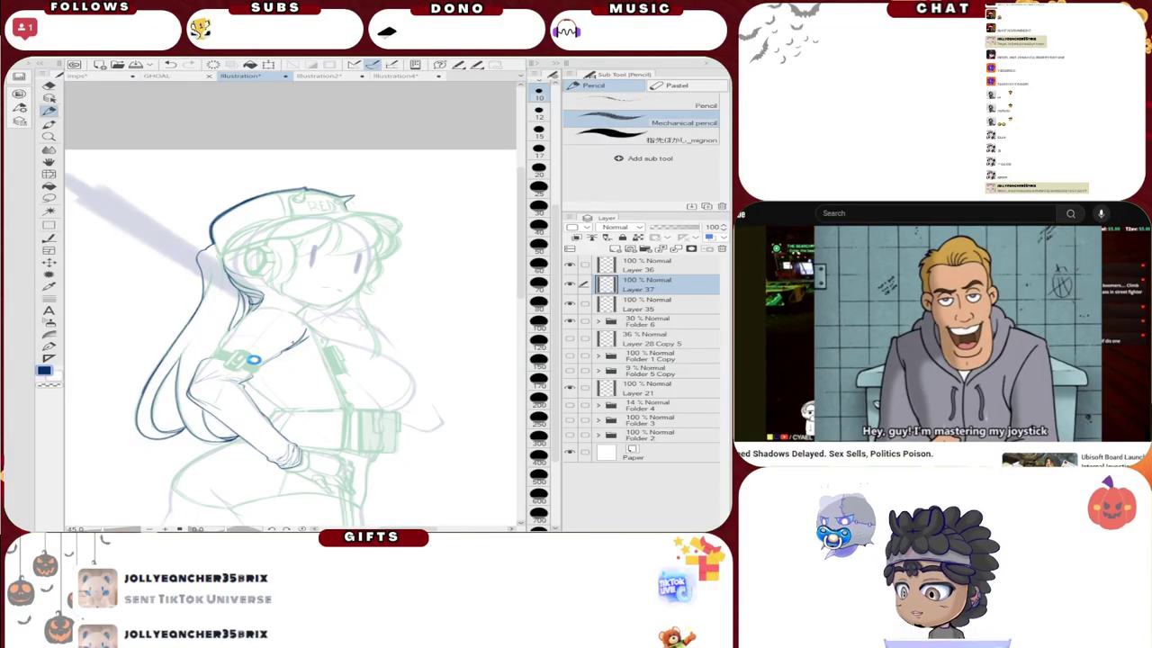
pyautogui.scroll(1, 293, 344)
pyautogui.scroll(-2, 293, 344)
pyautogui.scroll(4, 287, 338)
pyautogui.scroll(-5, 289, 351)
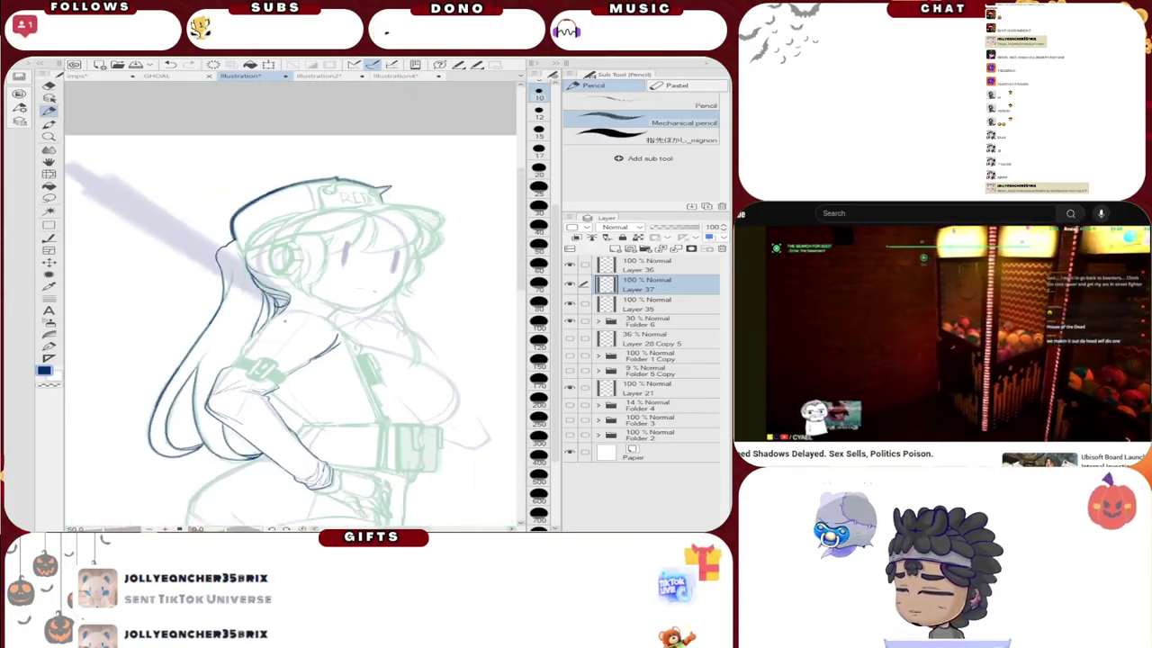
pyautogui.scroll(6, 274, 286)
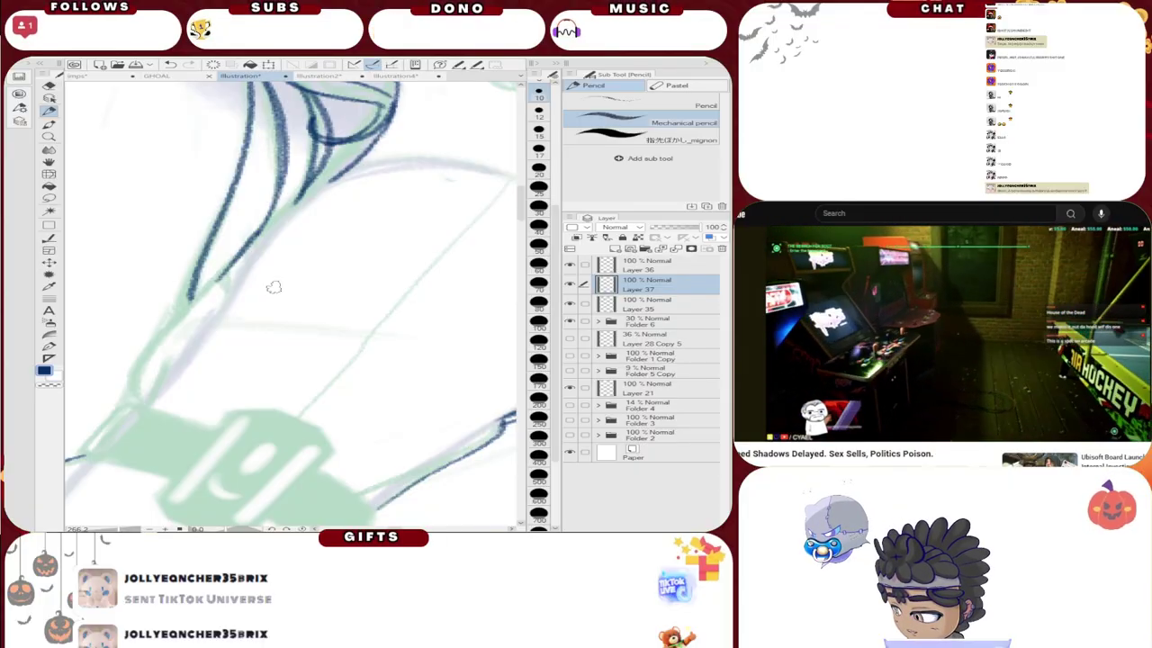
pyautogui.moveTo(467, 160)
pyautogui.mouseDown()
pyautogui.moveTo(384, 168)
pyautogui.moveTo(258, 215)
pyautogui.moveTo(225, 312)
pyautogui.moveTo(232, 286)
pyautogui.moveTo(153, 402)
pyautogui.mouseUp()
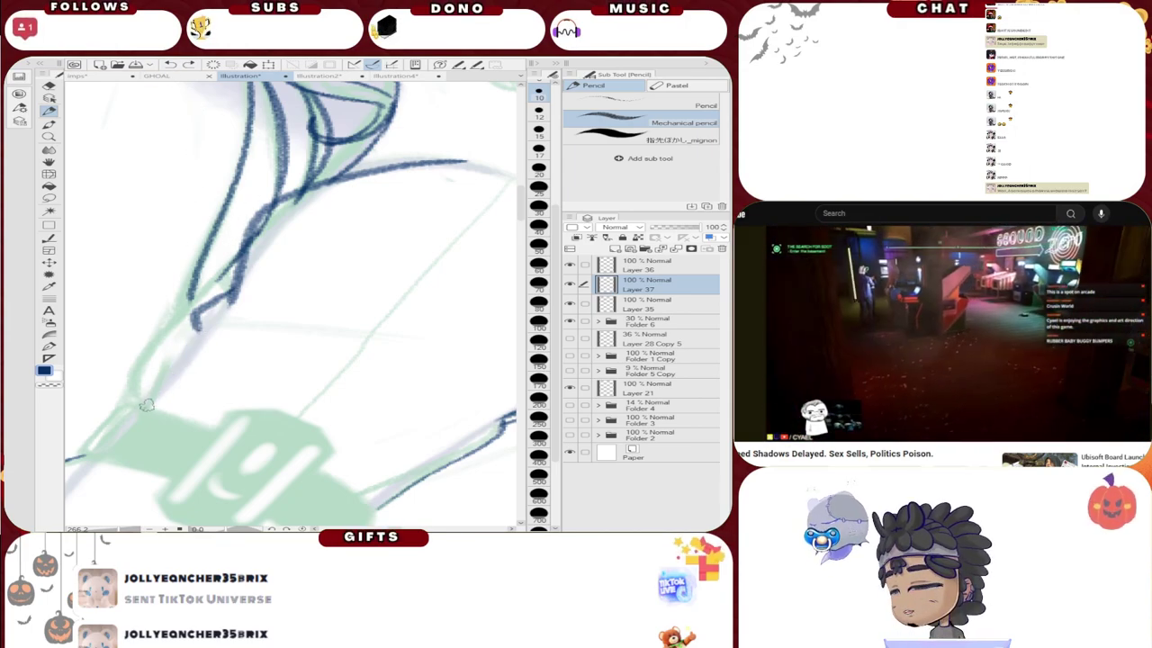
# Step: Try to ink a notched outer edge of the upper arm down to the armband, and undo it
pyautogui.moveTo(145, 407); pyautogui.dragTo(199, 322)
pyautogui.hotkey('ctrl', 'z')
pyautogui.hotkey('ctrl', 'z')
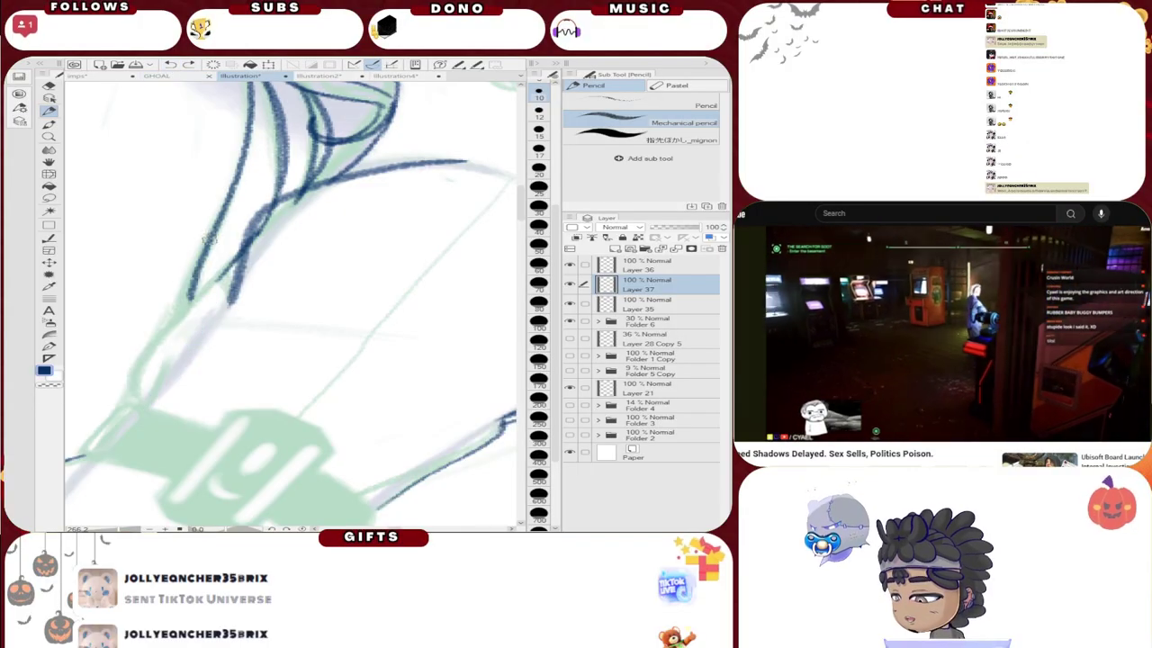
pyautogui.moveTo(229, 300); pyautogui.dragTo(133, 413)
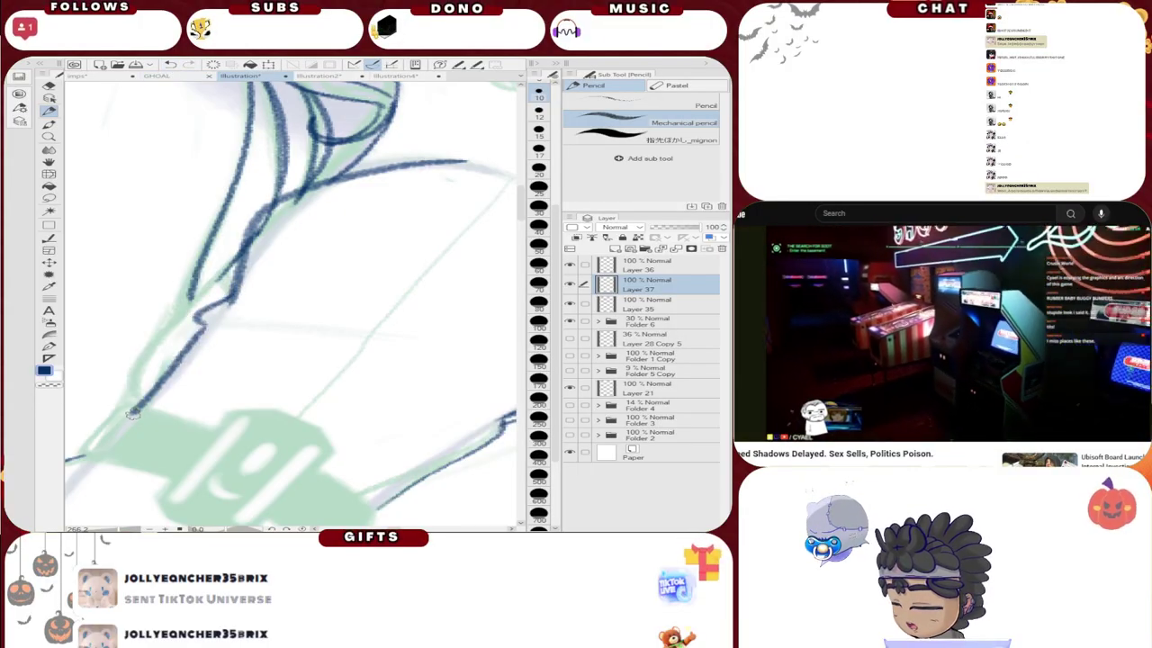
pyautogui.hotkey('ctrl', 'z')
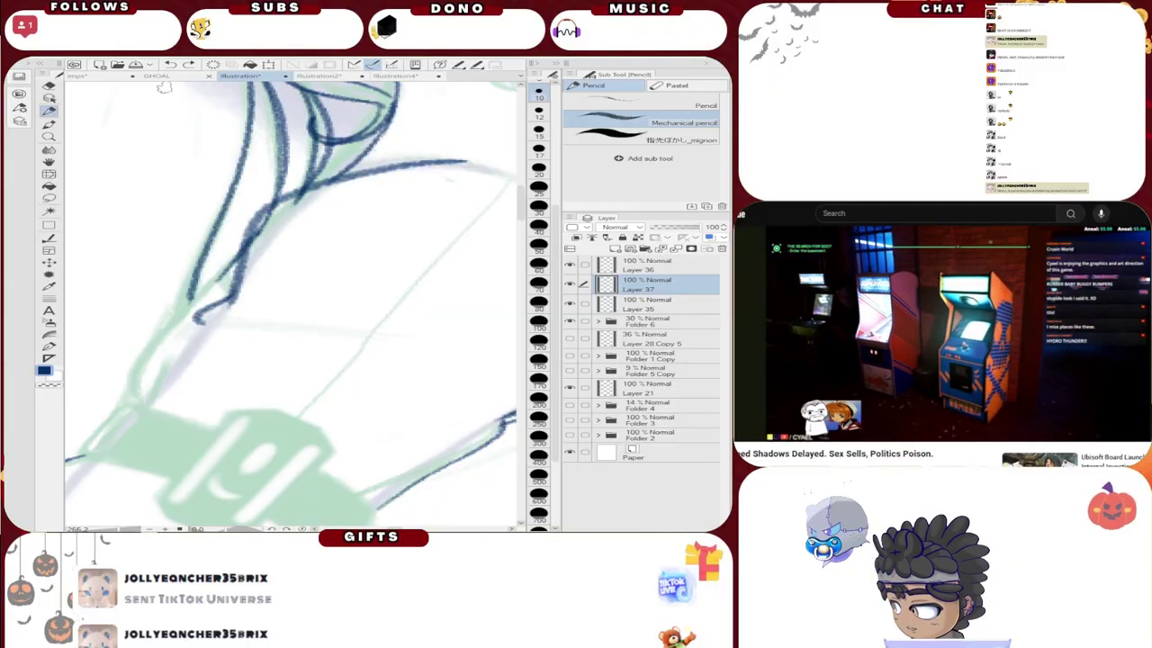
pyautogui.hotkey('ctrl', 'z')
# Step: Ink the narrow hair lock tapering to the armband, and draw the upper arm's outer edge alongside it
pyautogui.moveTo(223, 301)
pyautogui.mouseDown()
pyautogui.moveTo(180, 319)
pyautogui.moveTo(131, 374)
pyautogui.moveTo(143, 411)
pyautogui.moveTo(128, 387)
pyautogui.moveTo(149, 403)
pyautogui.moveTo(183, 332)
pyautogui.moveTo(141, 407)
pyautogui.mouseUp()
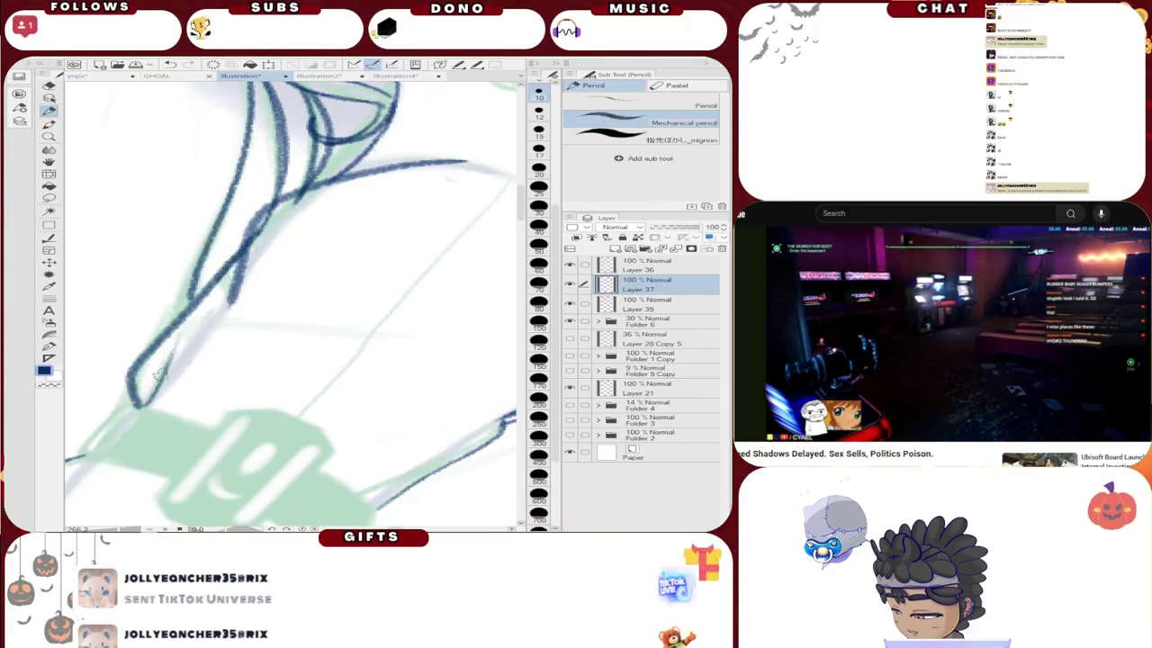
pyautogui.moveTo(236, 286); pyautogui.dragTo(162, 391)
pyautogui.moveTo(162, 390); pyautogui.dragTo(238, 288)
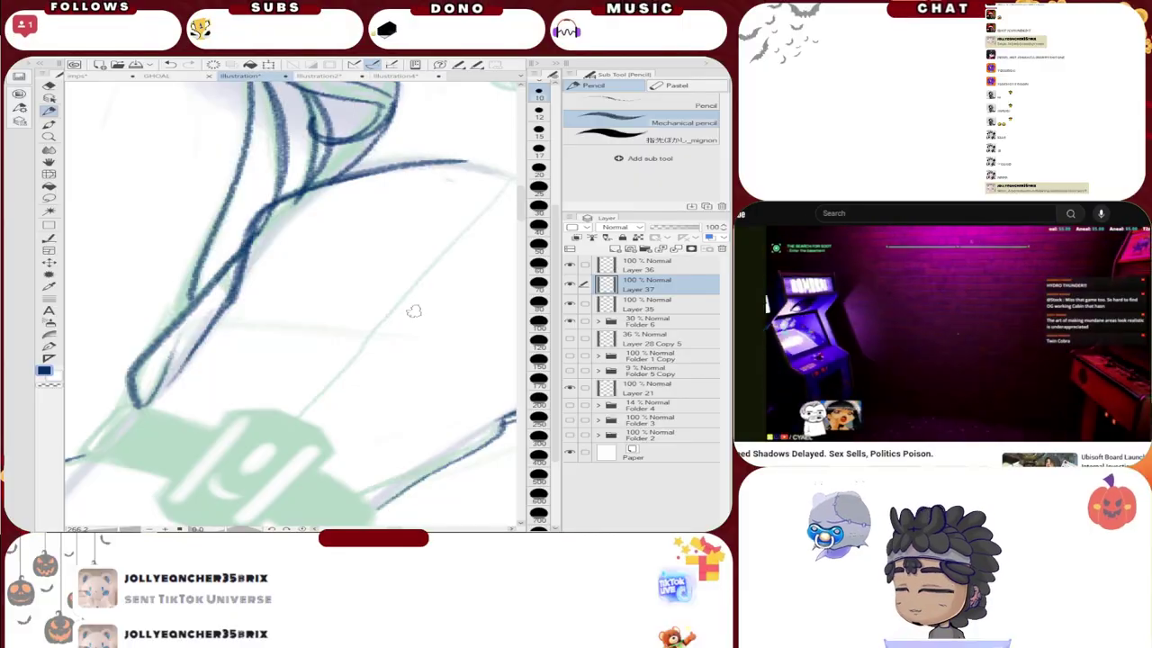
pyautogui.press('e')
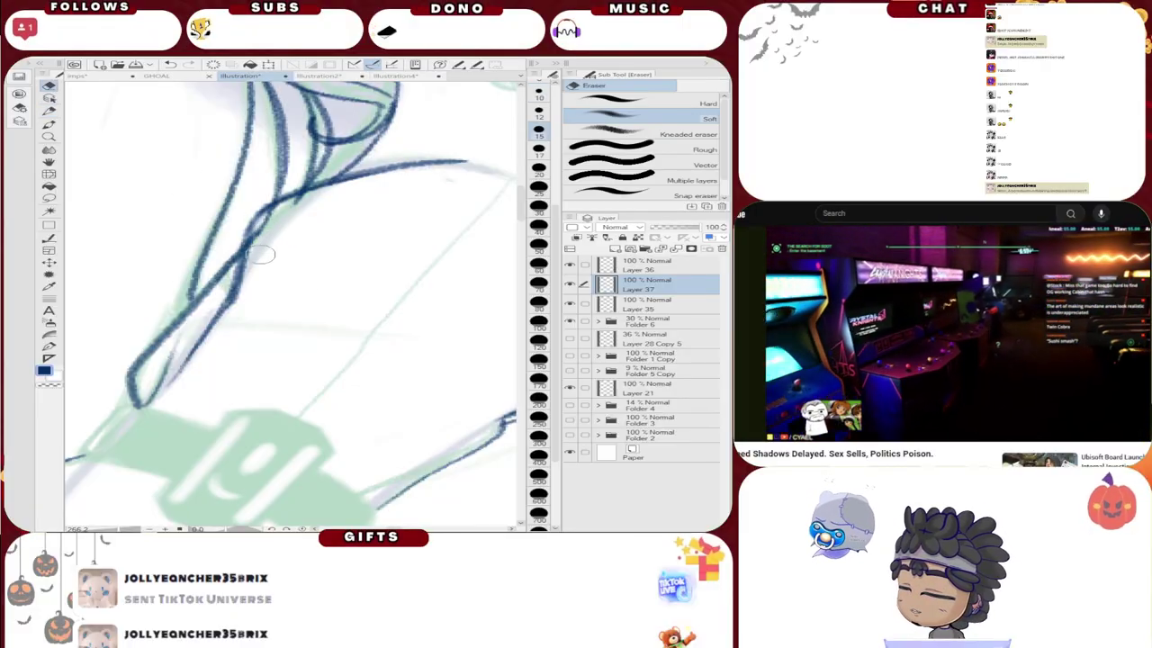
pyautogui.click(49, 112)
pyautogui.moveTo(246, 225); pyautogui.dragTo(232, 296)
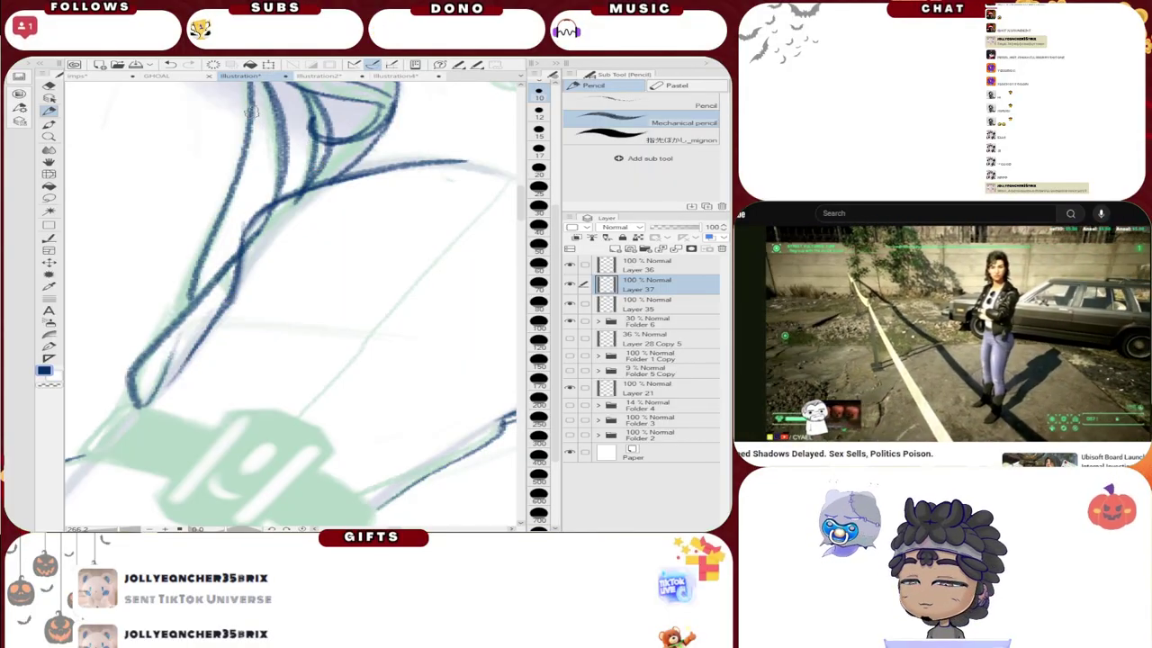
# Step: Ink a pointed pair of fold lines across the middle of the upper arm's sleeve, replacing the first attempt
pyautogui.scroll(-6, 303, 247)
pyautogui.scroll(3, 314, 246)
pyautogui.scroll(-2, 317, 247)
pyautogui.scroll(2, 327, 255)
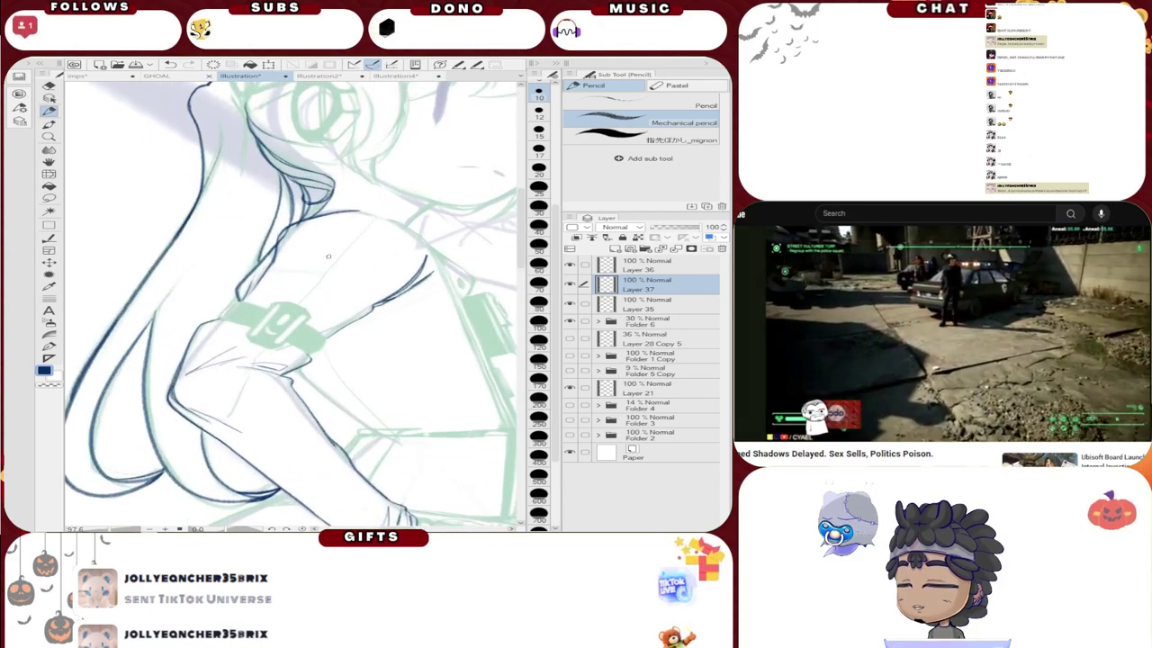
pyautogui.scroll(4, 328, 256)
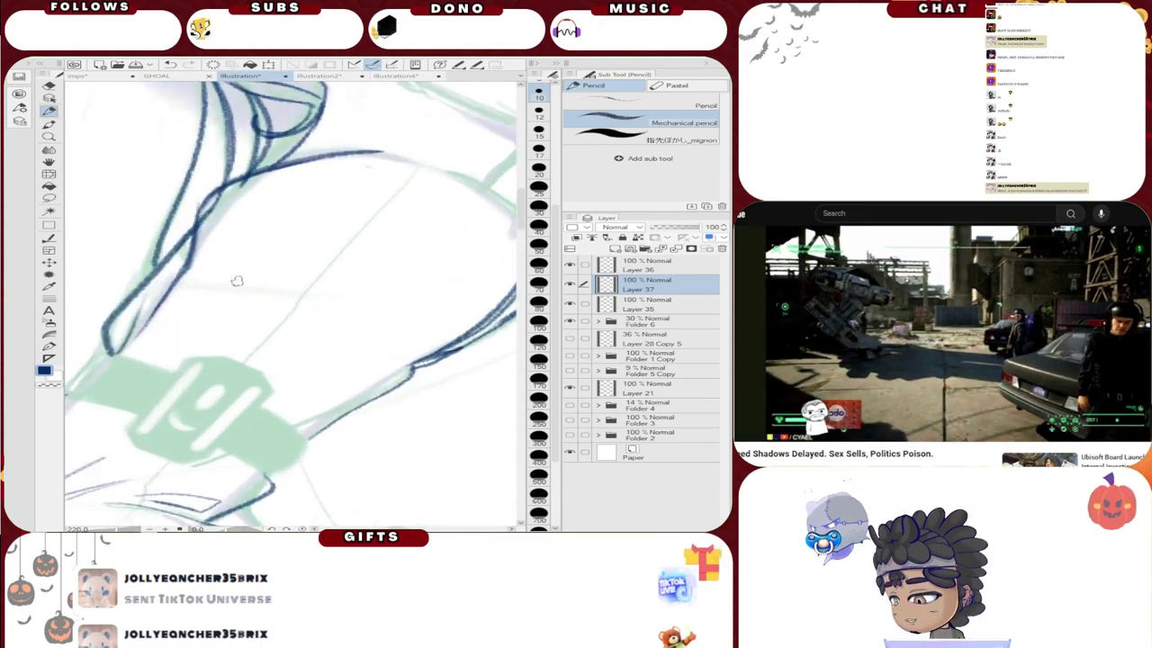
pyautogui.moveTo(202, 285); pyautogui.dragTo(393, 316)
pyautogui.hotkey('ctrl', 'z')
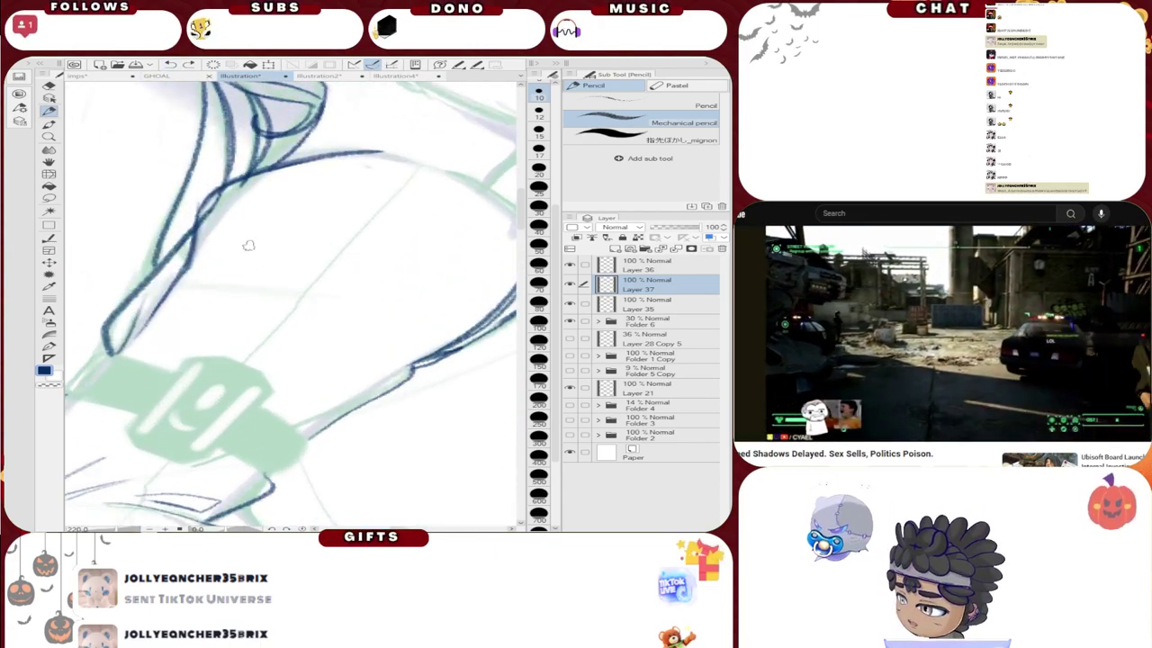
pyautogui.moveTo(229, 253)
pyautogui.mouseDown()
pyautogui.moveTo(393, 332)
pyautogui.moveTo(279, 303)
pyautogui.mouseUp()
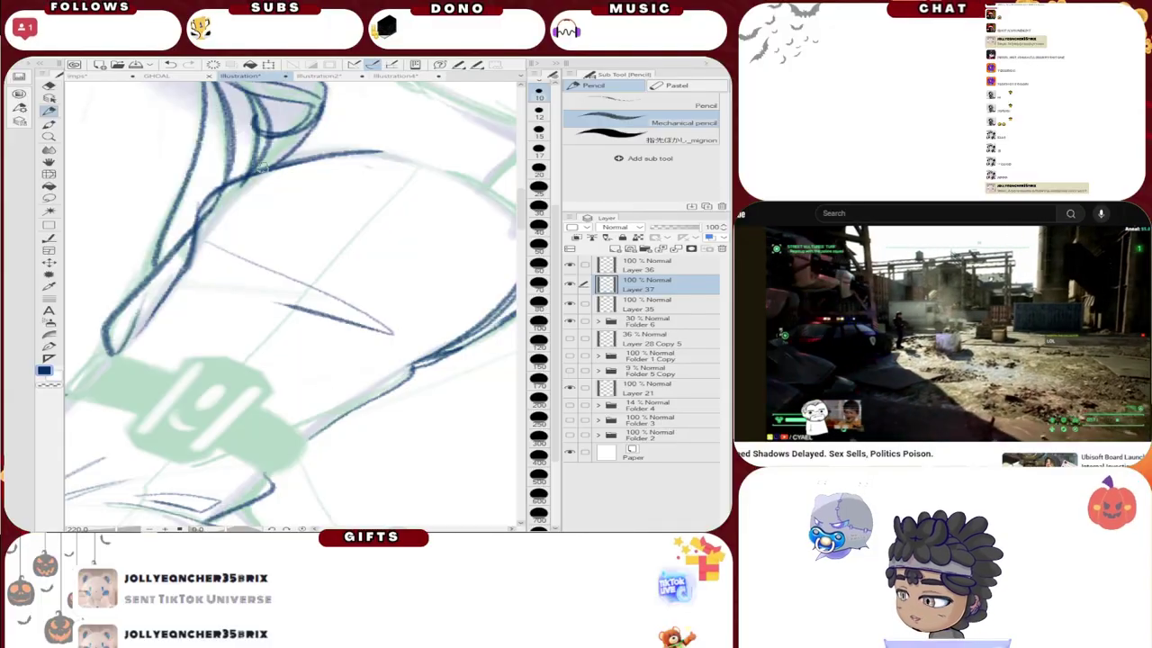
# Step: Redraw the upper sleeve folds as a long curve with a shorter line beneath, and add a fold running inward from the arm's lower edge
pyautogui.hotkey('ctrl', 'z')
pyautogui.moveTo(229, 253)
pyautogui.mouseDown()
pyautogui.moveTo(375, 309)
pyautogui.moveTo(399, 330)
pyautogui.mouseUp()
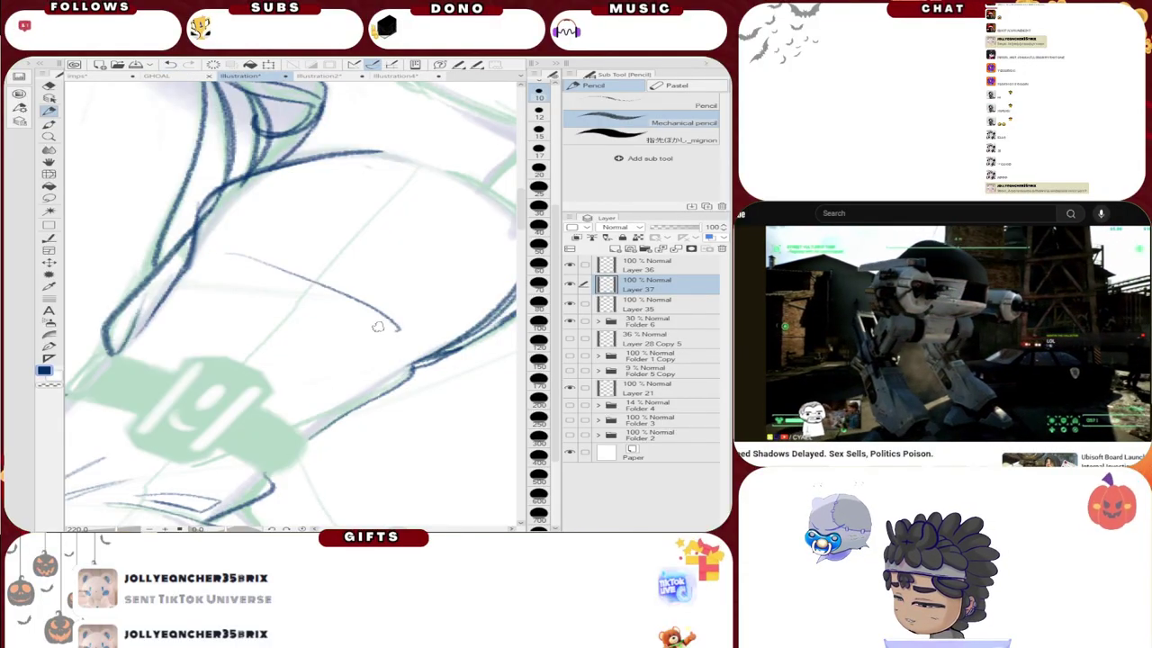
pyautogui.moveTo(216, 294); pyautogui.dragTo(342, 309)
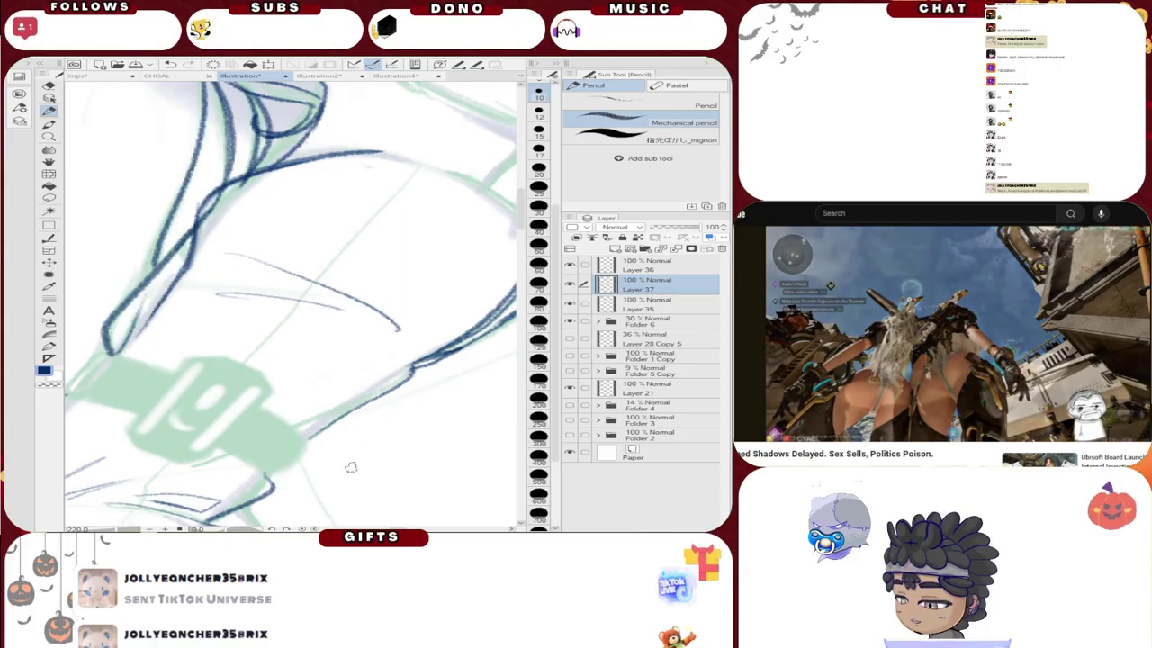
pyautogui.moveTo(414, 364); pyautogui.dragTo(297, 399)
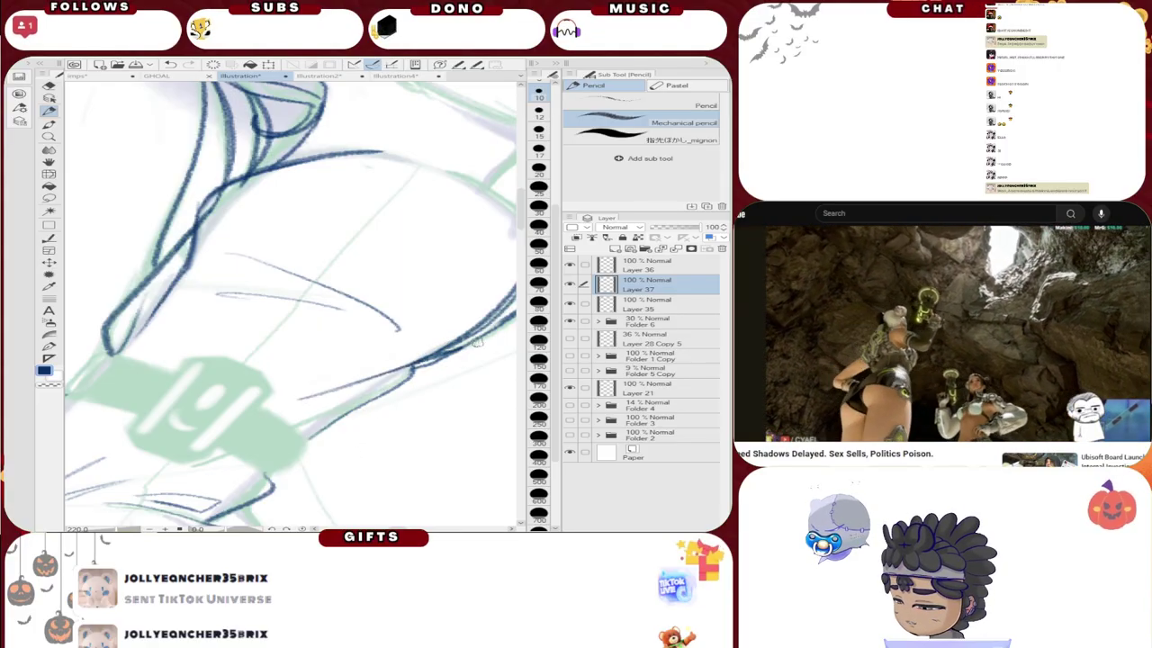
# Step: Ink the upper arm's lower edge down to the armband and close off the armband's end with a short angled edge, redoing the first attempt
pyautogui.moveTo(414, 363); pyautogui.dragTo(374, 397)
pyautogui.moveTo(326, 428); pyautogui.dragTo(317, 433)
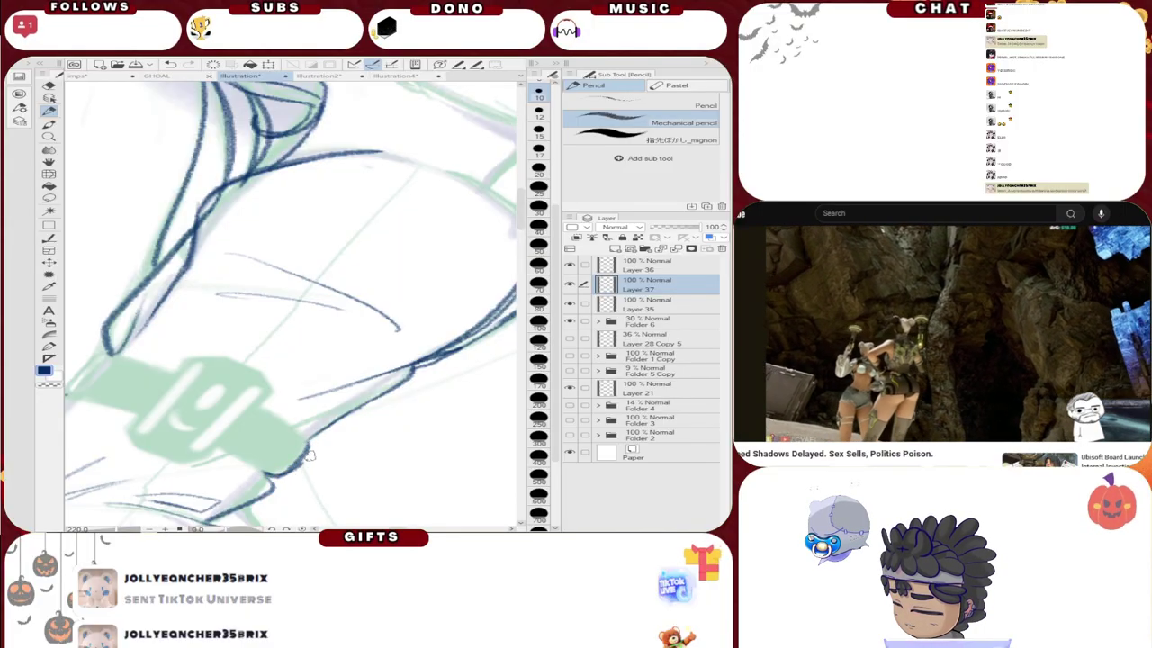
pyautogui.moveTo(308, 456); pyautogui.dragTo(304, 433)
pyautogui.click(170, 64)
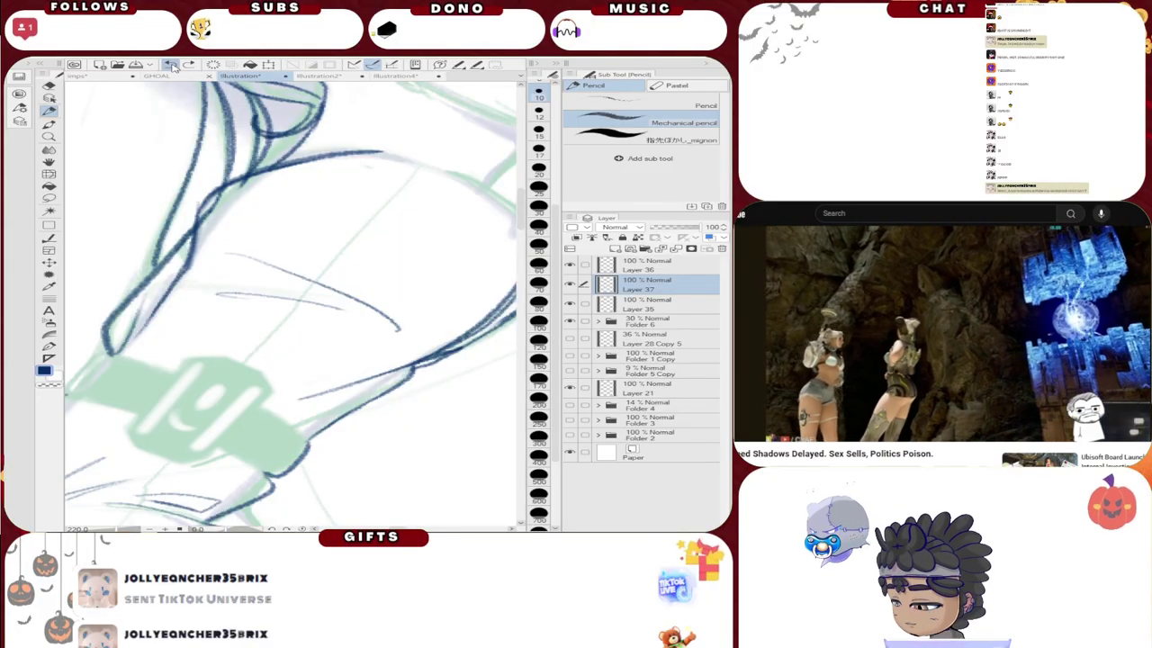
pyautogui.click(170, 64)
pyautogui.moveTo(268, 474); pyautogui.dragTo(311, 438)
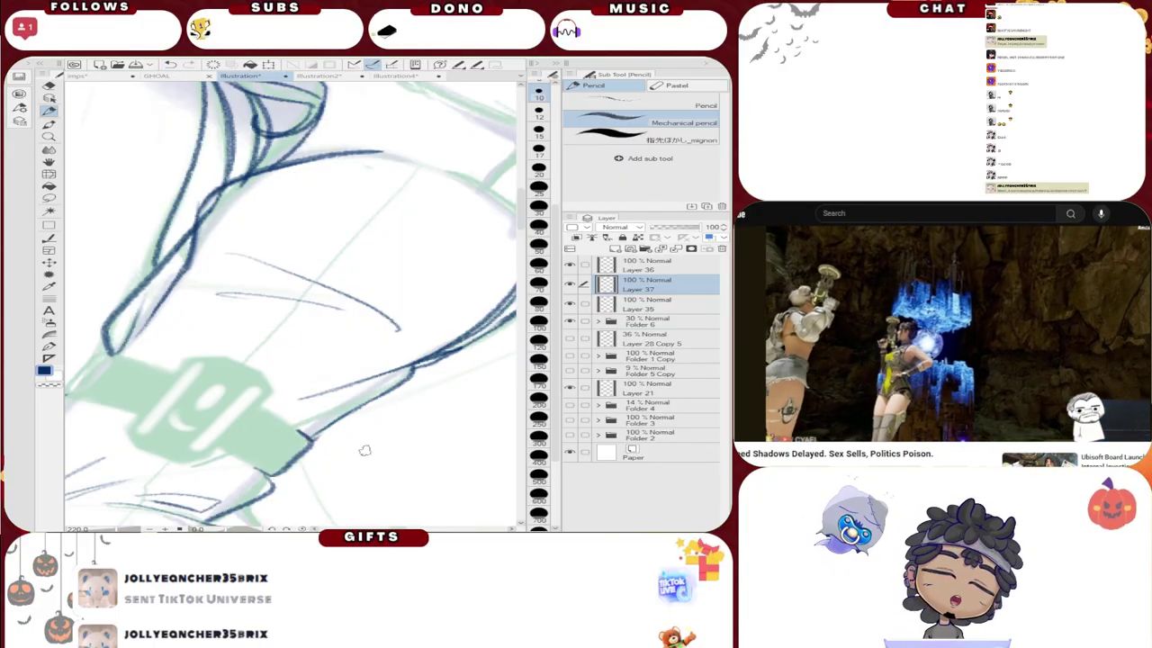
# Step: Examine the inked upper arm and its sleeve folds both close up and against the whole figure
pyautogui.scroll(-6, 366, 436)
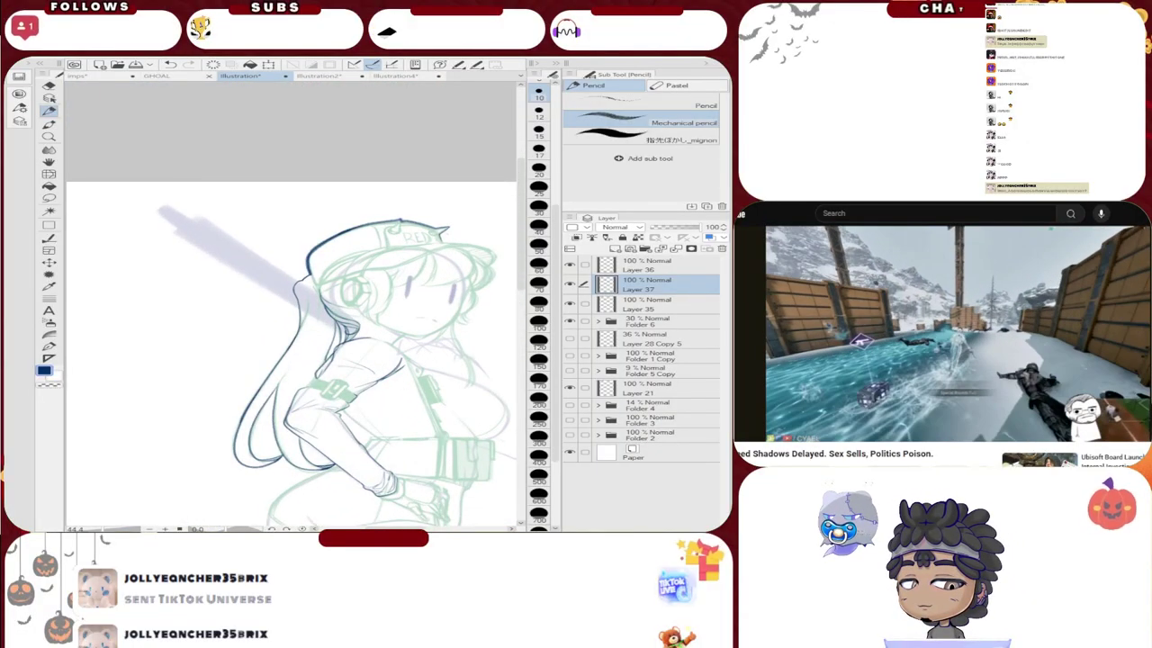
pyautogui.scroll(-3, 342, 349)
pyautogui.scroll(4, 367, 347)
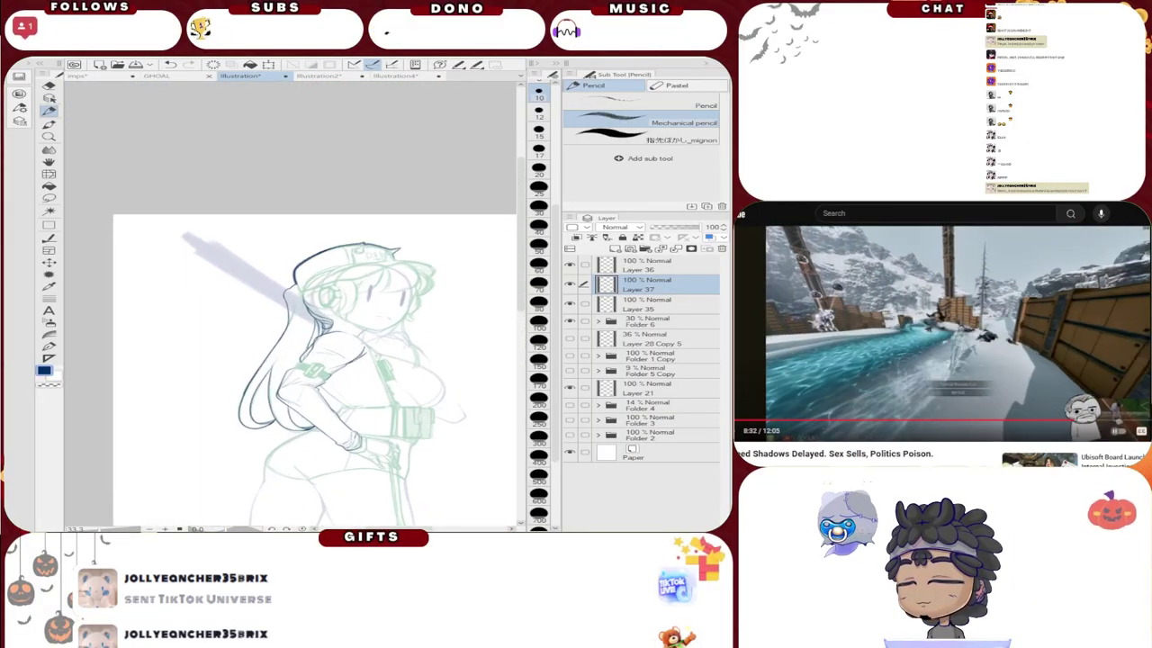
pyautogui.scroll(-3, 297, 342)
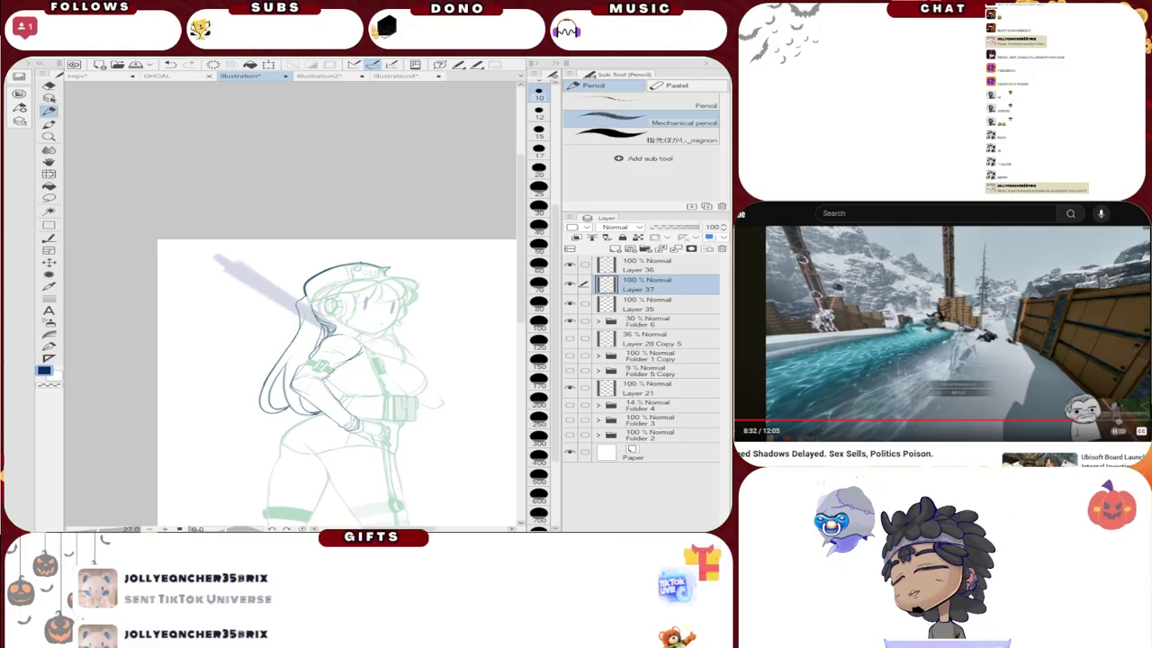
pyautogui.scroll(-2, 350, 343)
pyautogui.scroll(4, 350, 343)
pyautogui.scroll(-5, 350, 343)
pyautogui.scroll(6, 357, 347)
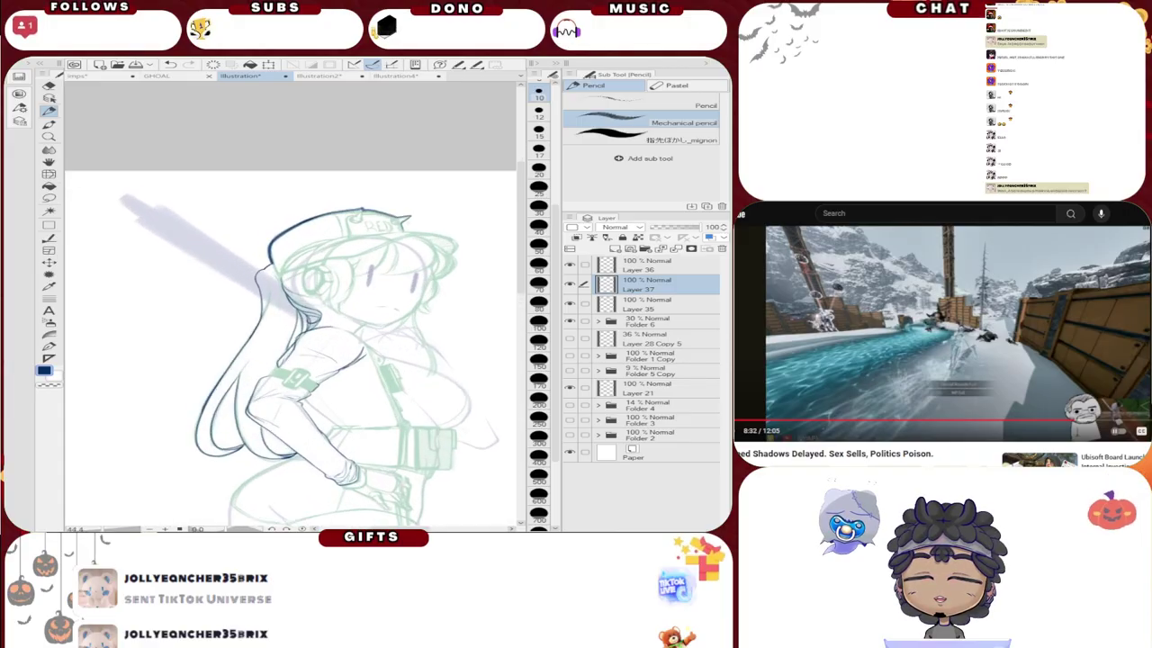
pyautogui.scroll(-4, 357, 347)
pyautogui.scroll(2, 356, 347)
pyautogui.scroll(2, 295, 306)
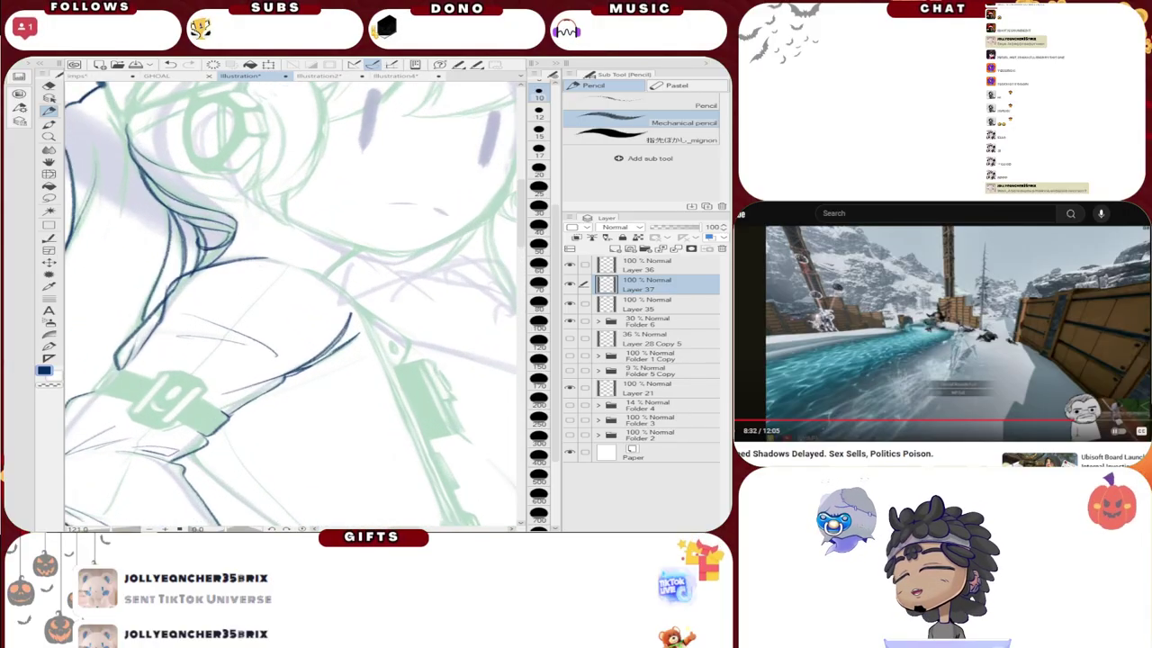
pyautogui.scroll(-5, 296, 306)
pyautogui.scroll(5, 351, 342)
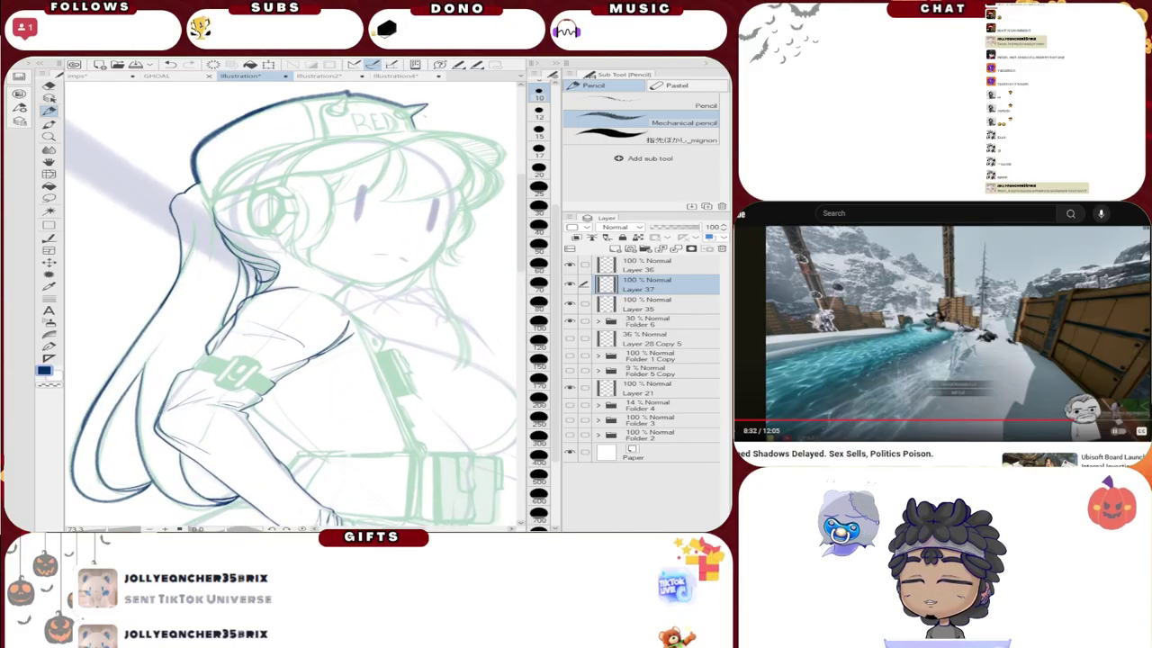
pyautogui.scroll(-5, 297, 306)
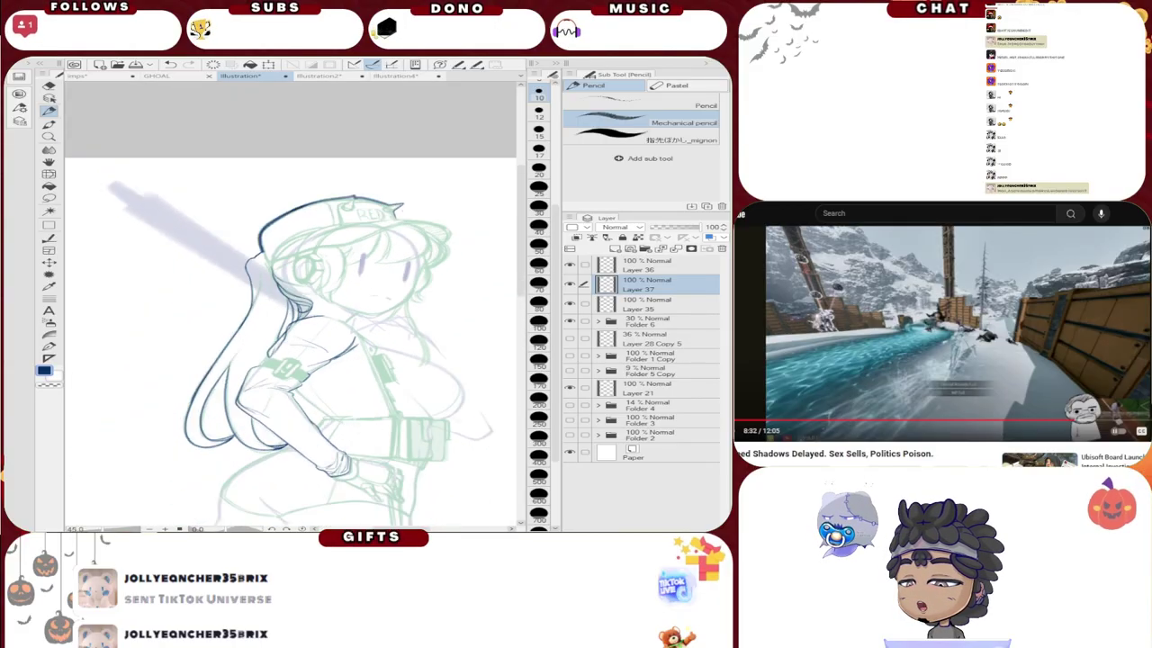
pyautogui.scroll(3, 297, 306)
pyautogui.scroll(2, 295, 306)
pyautogui.scroll(-3, 295, 306)
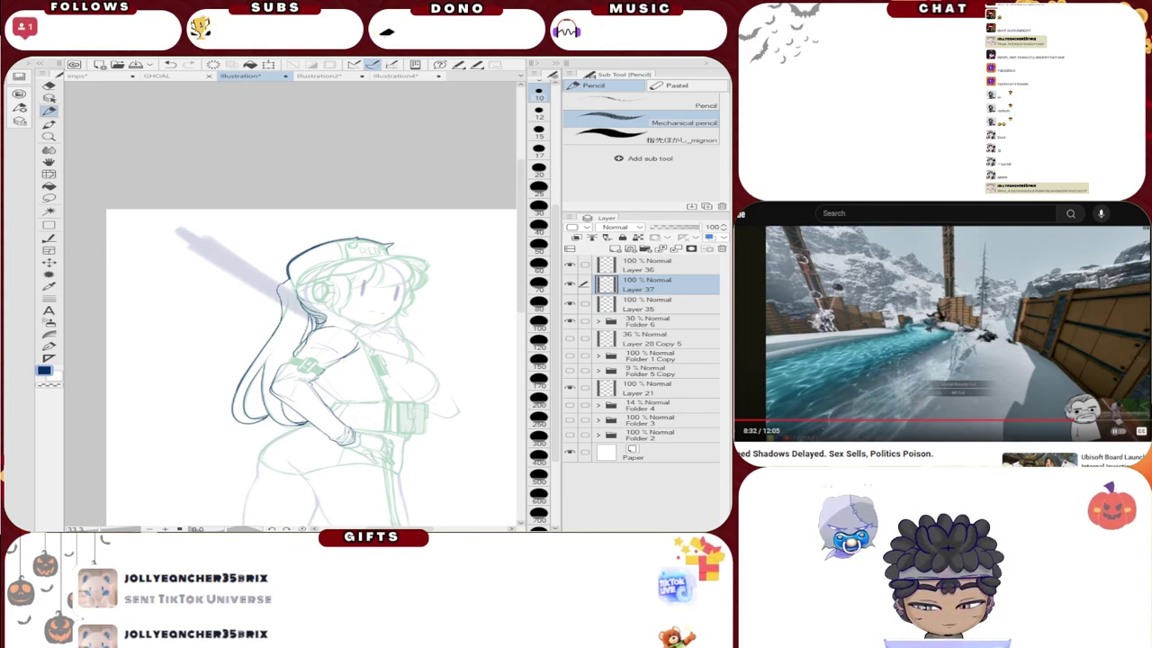
pyautogui.scroll(4, 297, 306)
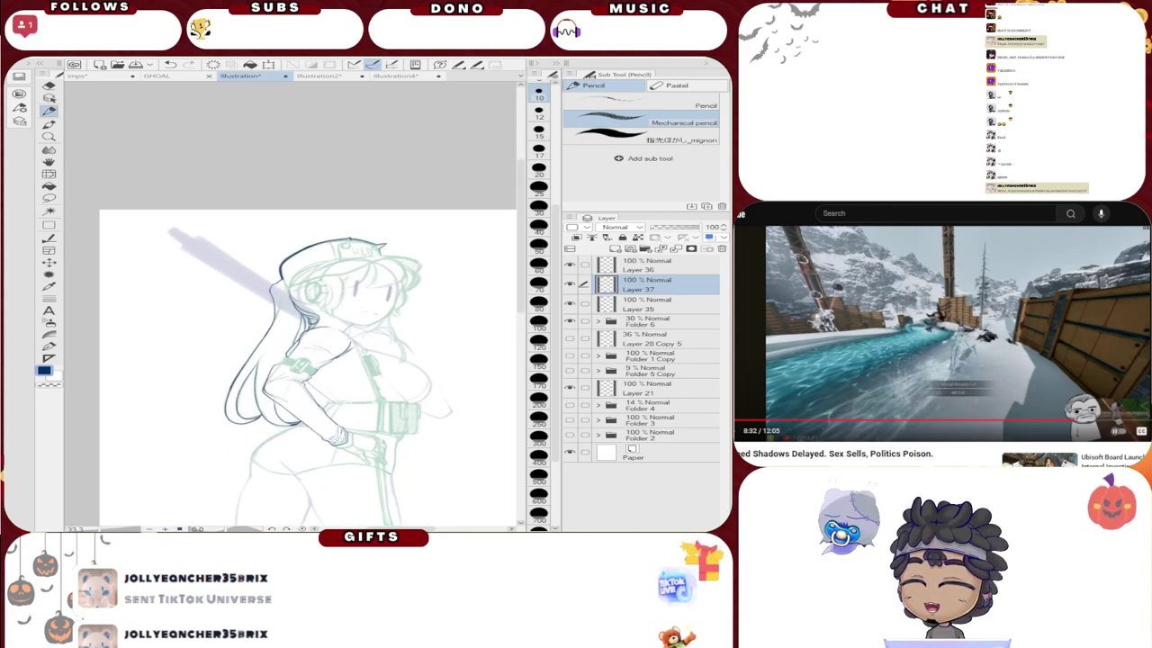
pyautogui.scroll(4, 297, 306)
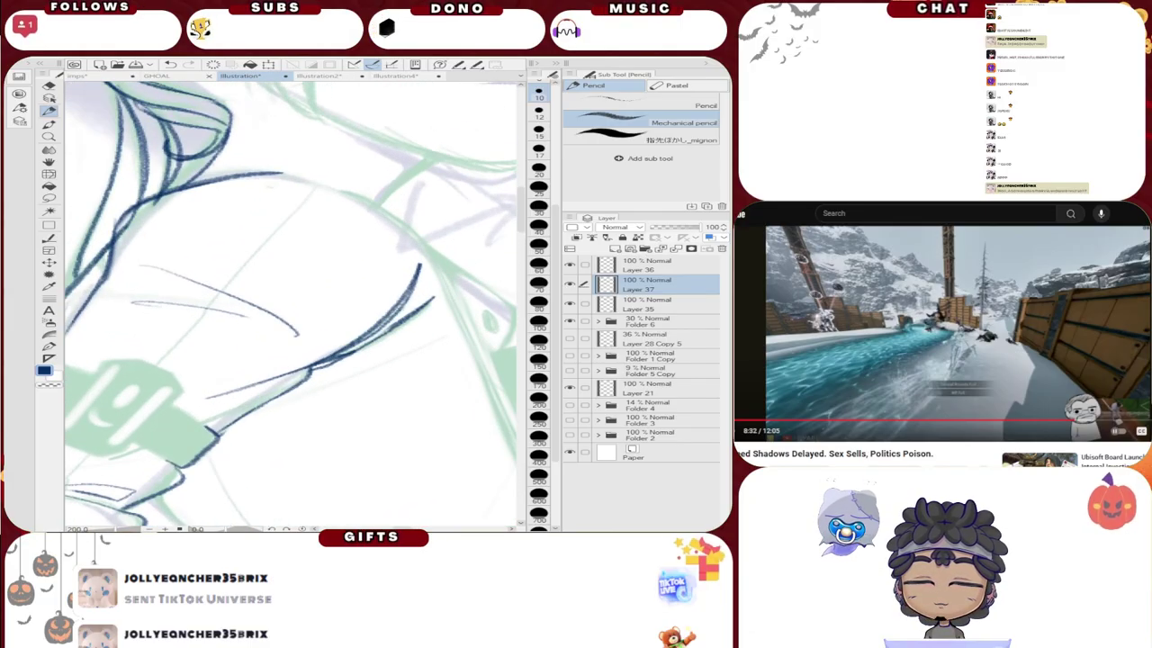
pyautogui.scroll(-4, 241, 308)
pyautogui.scroll(4, 241, 308)
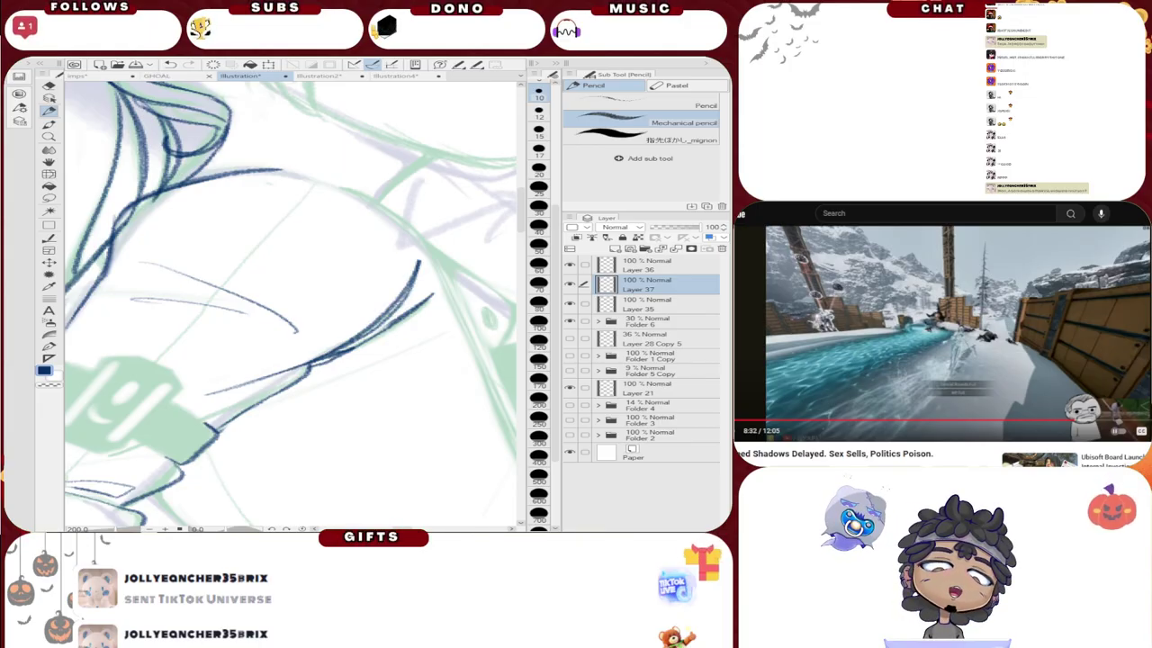
pyautogui.scroll(-4, 228, 341)
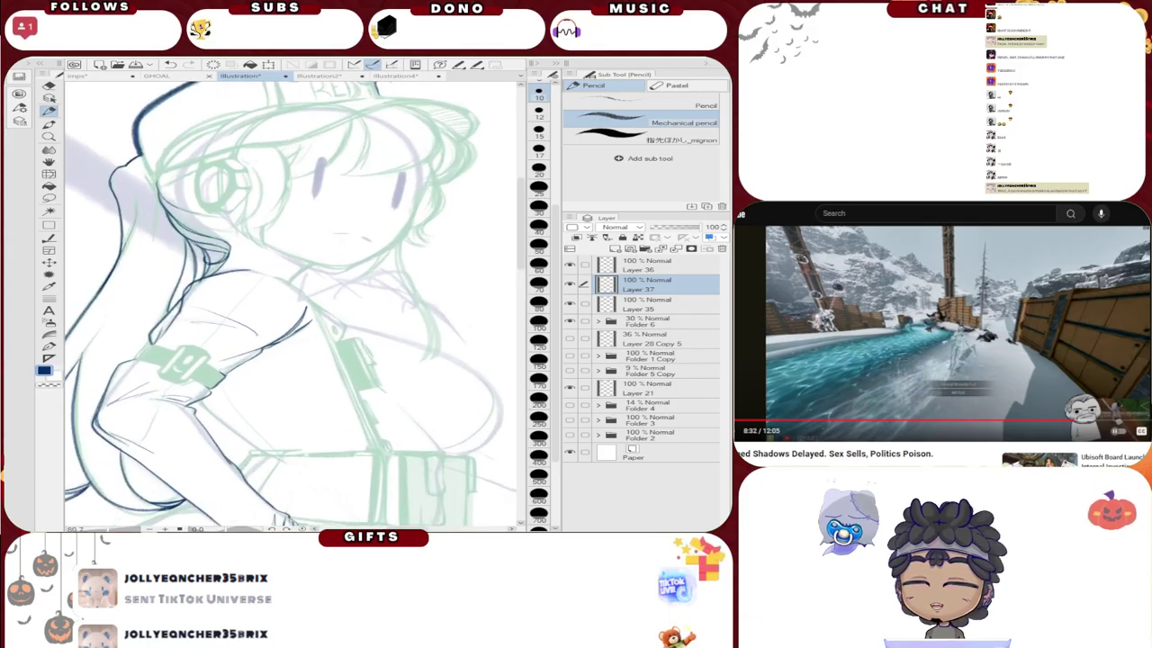
pyautogui.scroll(4, 228, 342)
pyautogui.scroll(-3, 228, 341)
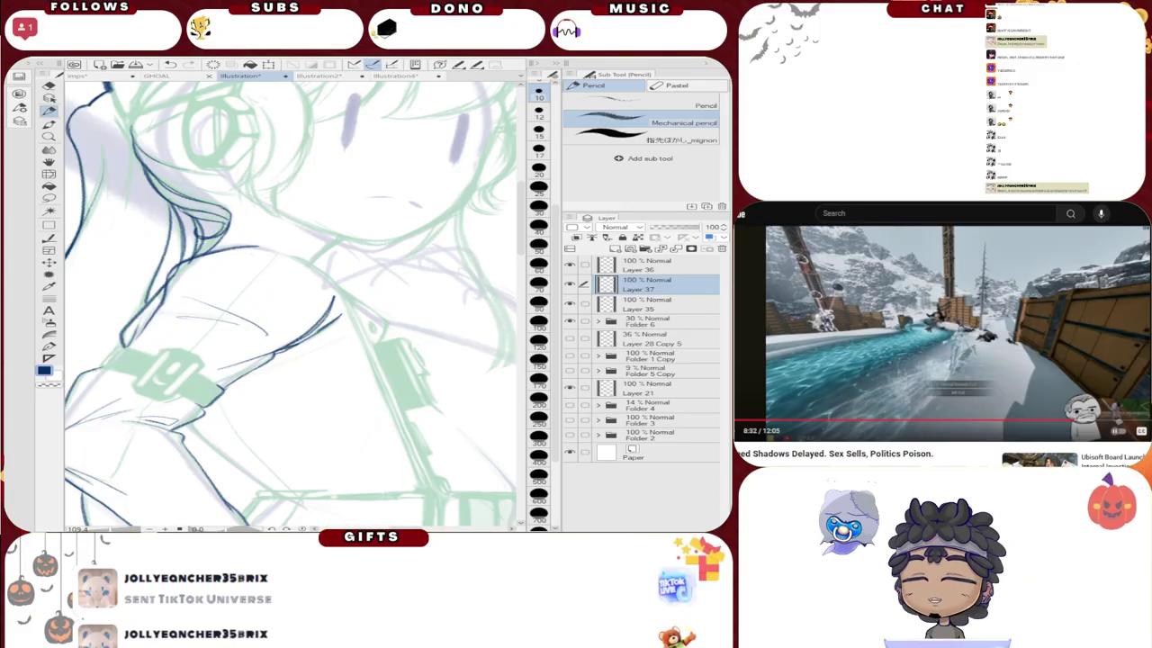
pyautogui.scroll(-3, 291, 306)
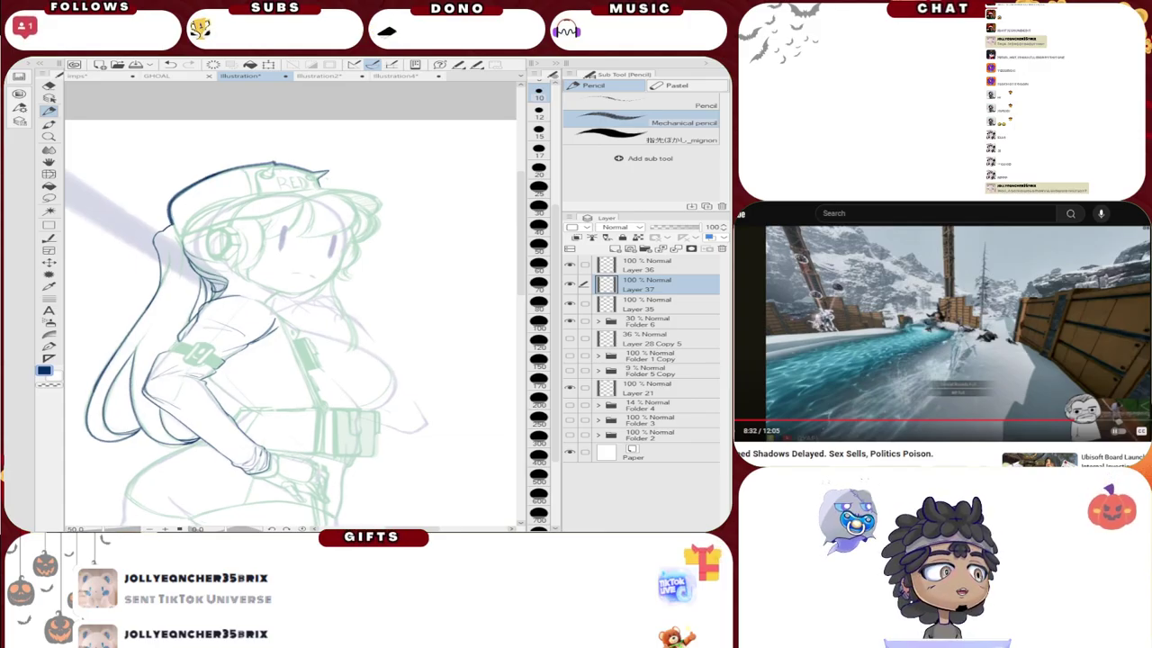
# Step: Erase the fold line running inward from the upper arm's lower edge with the soft eraser
pyautogui.scroll(5, 220, 354)
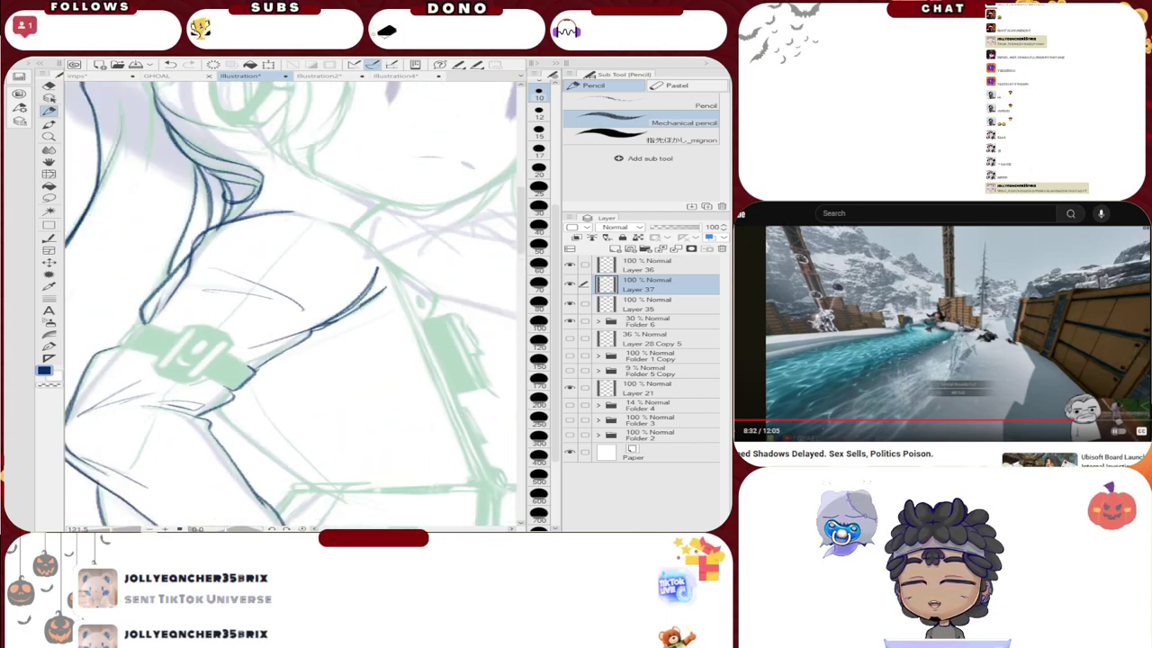
pyautogui.scroll(2, 360, 225)
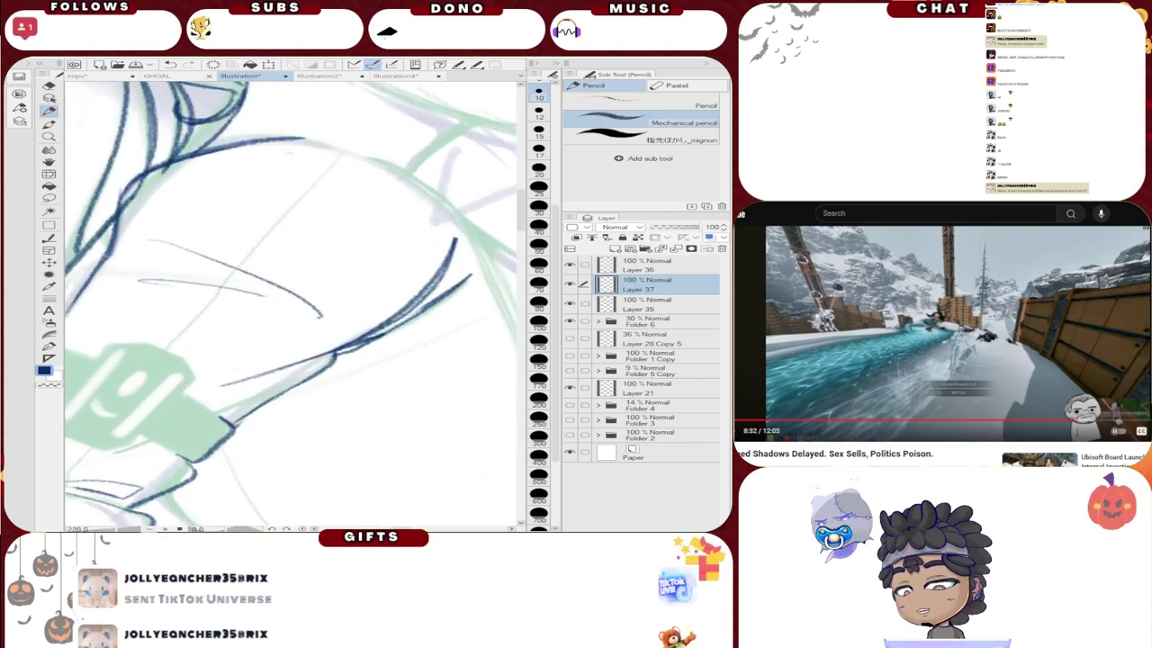
pyautogui.press('e')
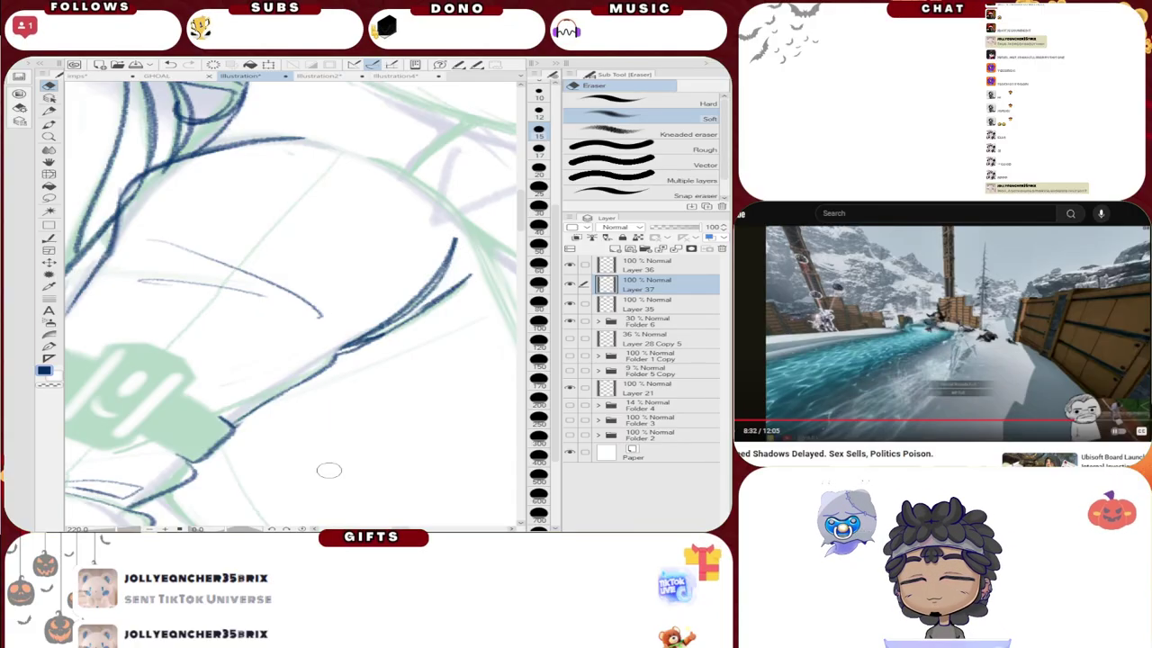
# Step: Check how the sleeve's lower edge meets the armband, comparing it with the full figure
pyautogui.scroll(-8, 369, 432)
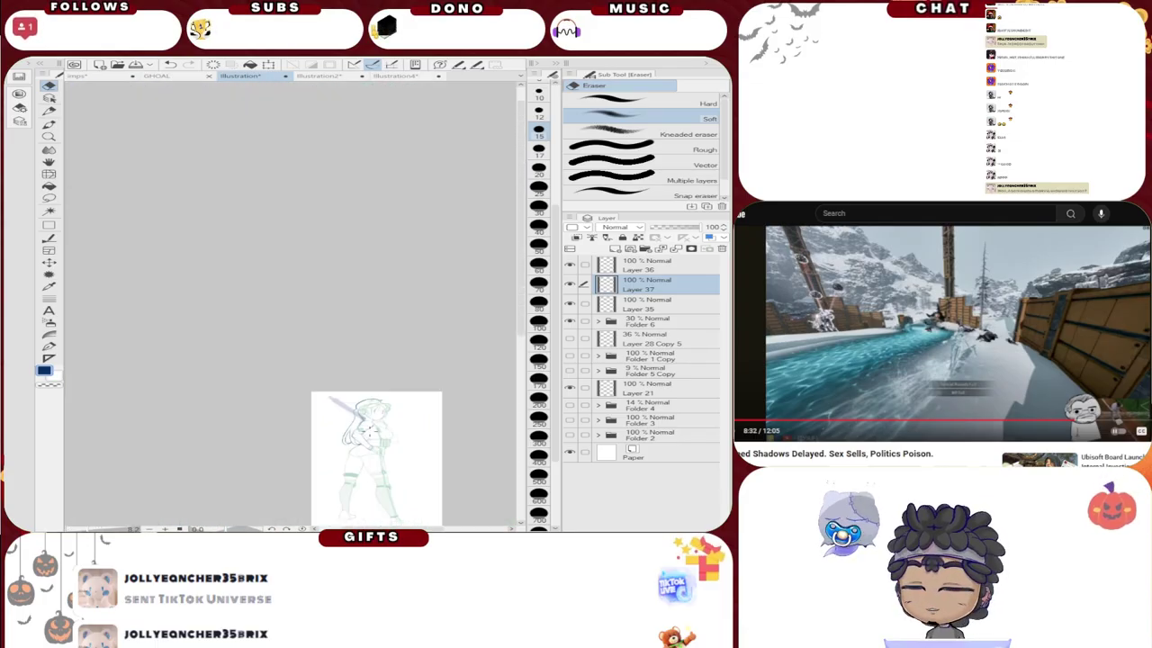
pyautogui.scroll(10, 328, 405)
pyautogui.scroll(-2, 327, 405)
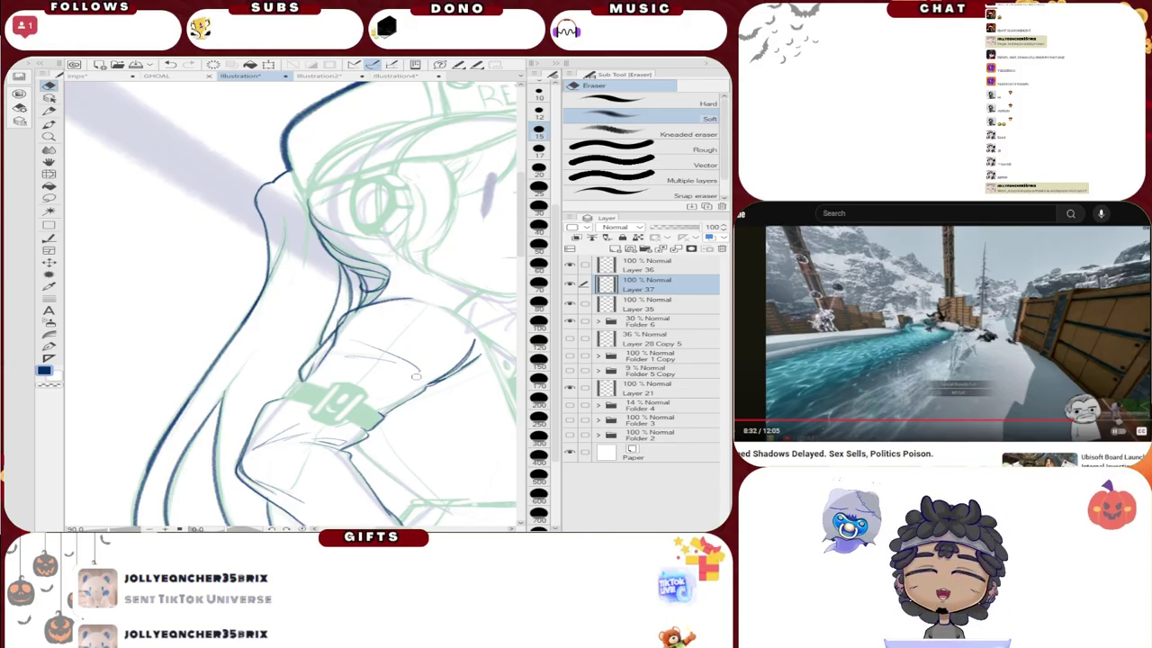
pyautogui.scroll(-5, 416, 378)
pyautogui.scroll(7, 425, 390)
pyautogui.scroll(5, 425, 391)
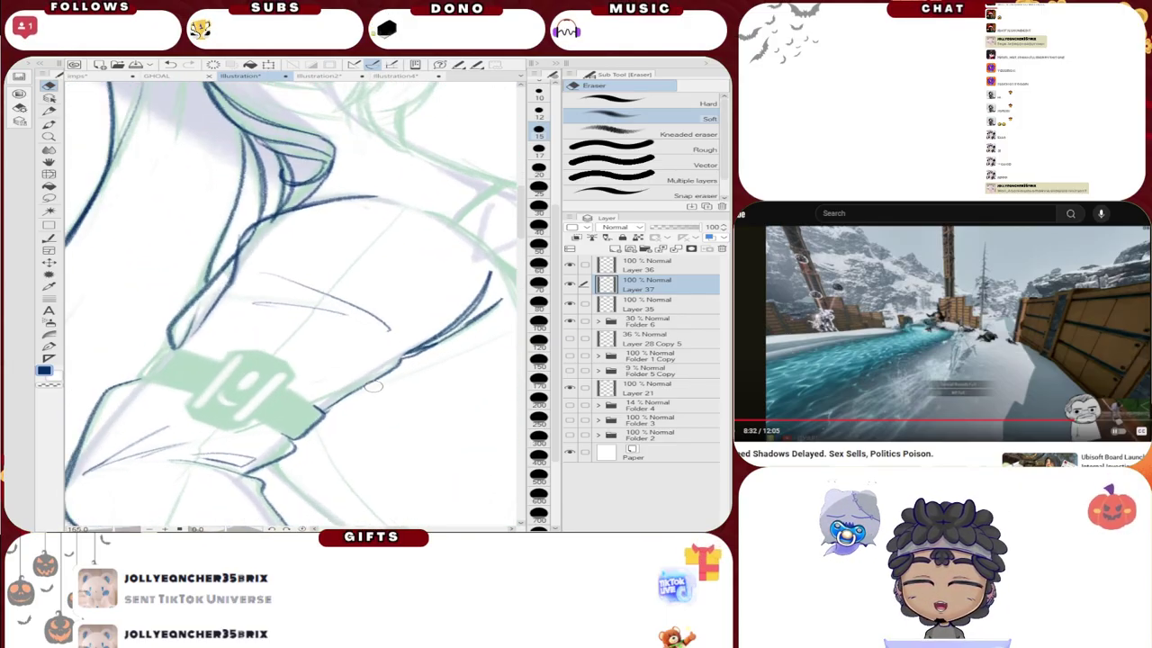
pyautogui.scroll(-2, 371, 388)
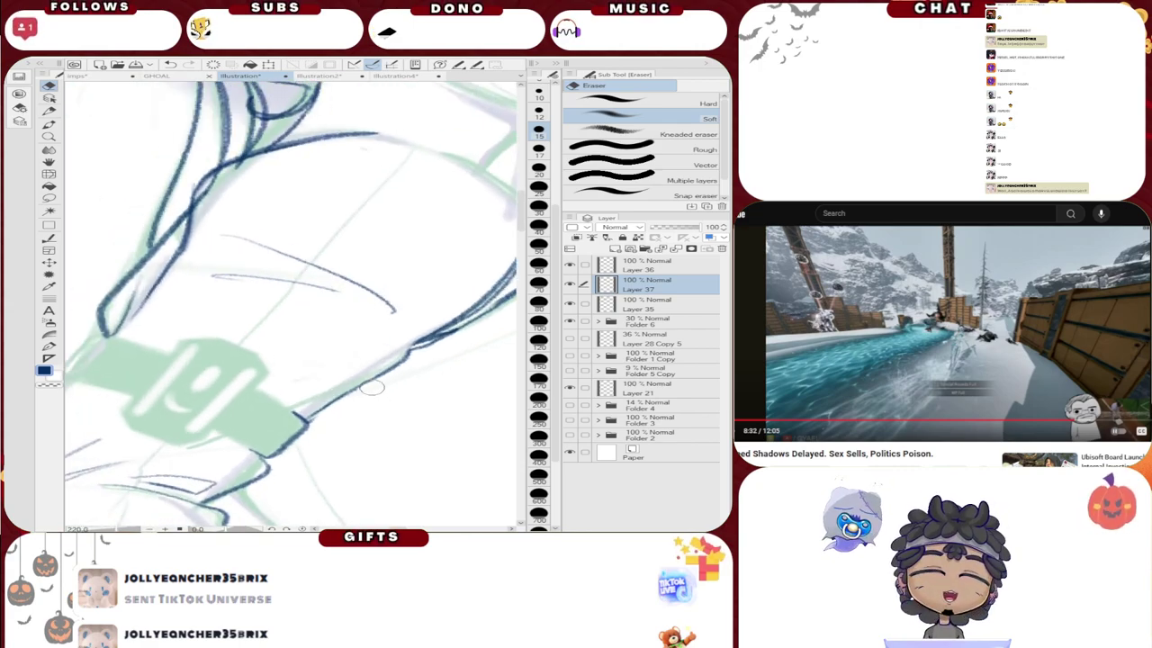
pyautogui.scroll(-1, 371, 388)
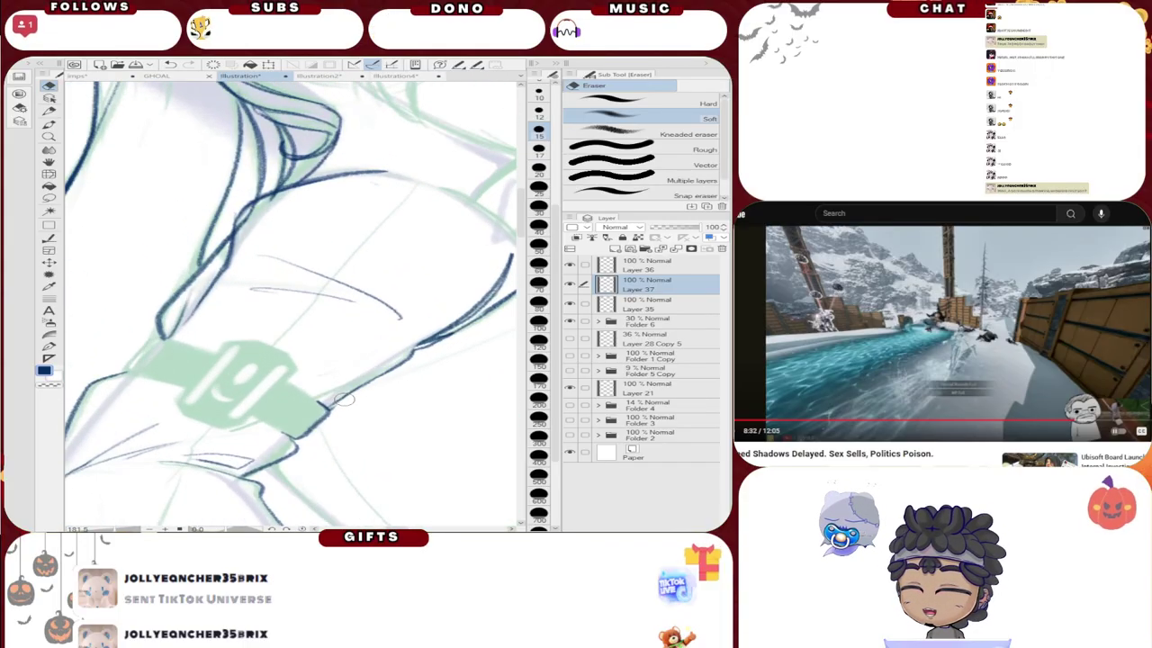
pyautogui.scroll(3, 315, 412)
pyautogui.scroll(-3, 334, 400)
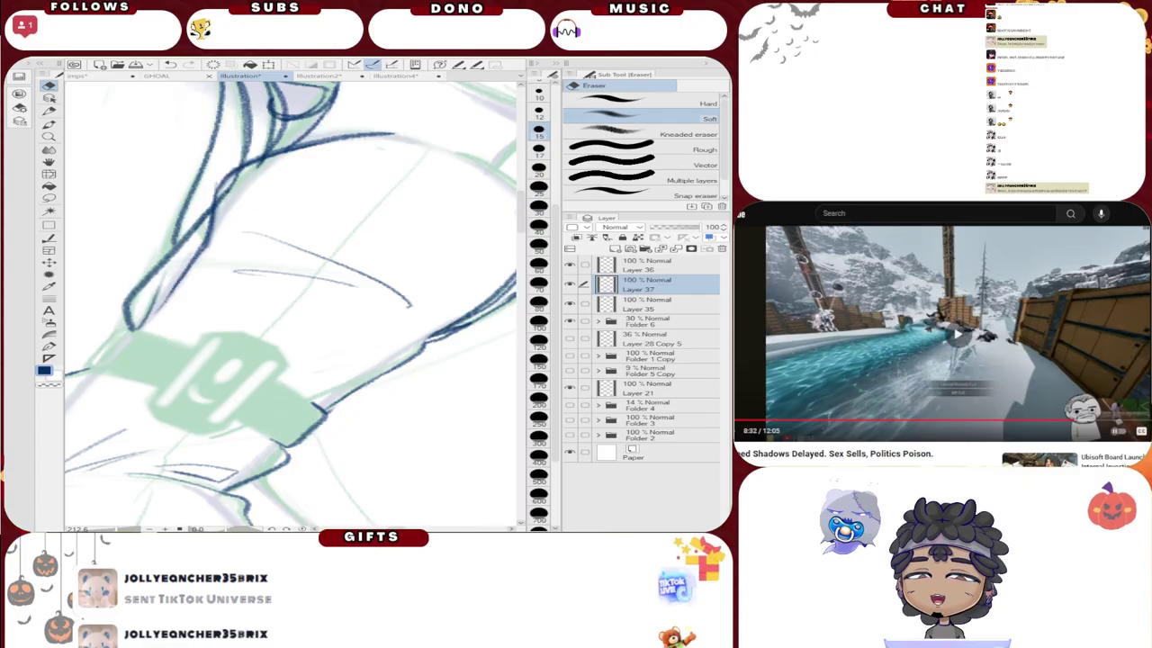
# Step: Reshape the sleeve's lower edge just above the armband into a small rounded bulge, clearing the old line and re-inking the edge
pyautogui.scroll(2, 312, 392)
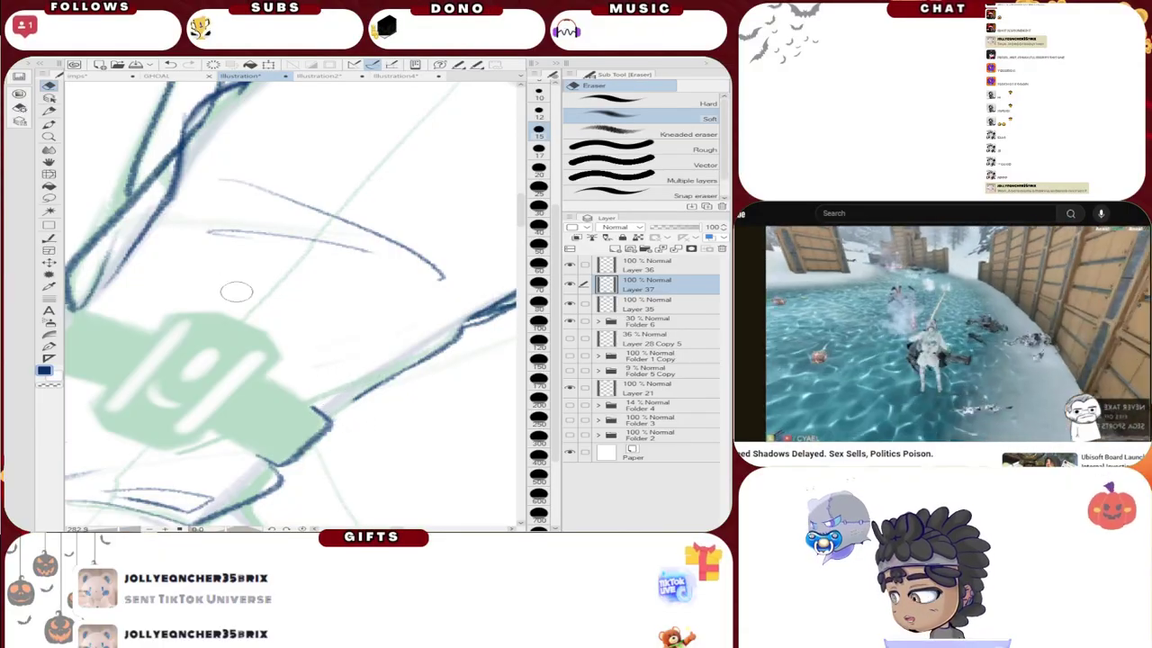
pyautogui.click(49, 109)
pyautogui.moveTo(333, 418)
pyautogui.mouseDown()
pyautogui.moveTo(371, 412)
pyautogui.moveTo(424, 370)
pyautogui.mouseUp()
pyautogui.moveTo(335, 417)
pyautogui.mouseDown()
pyautogui.moveTo(430, 363)
pyautogui.moveTo(323, 418)
pyautogui.moveTo(401, 382)
pyautogui.moveTo(354, 393)
pyautogui.mouseUp()
pyautogui.click(169, 65)
pyautogui.click(48, 86)
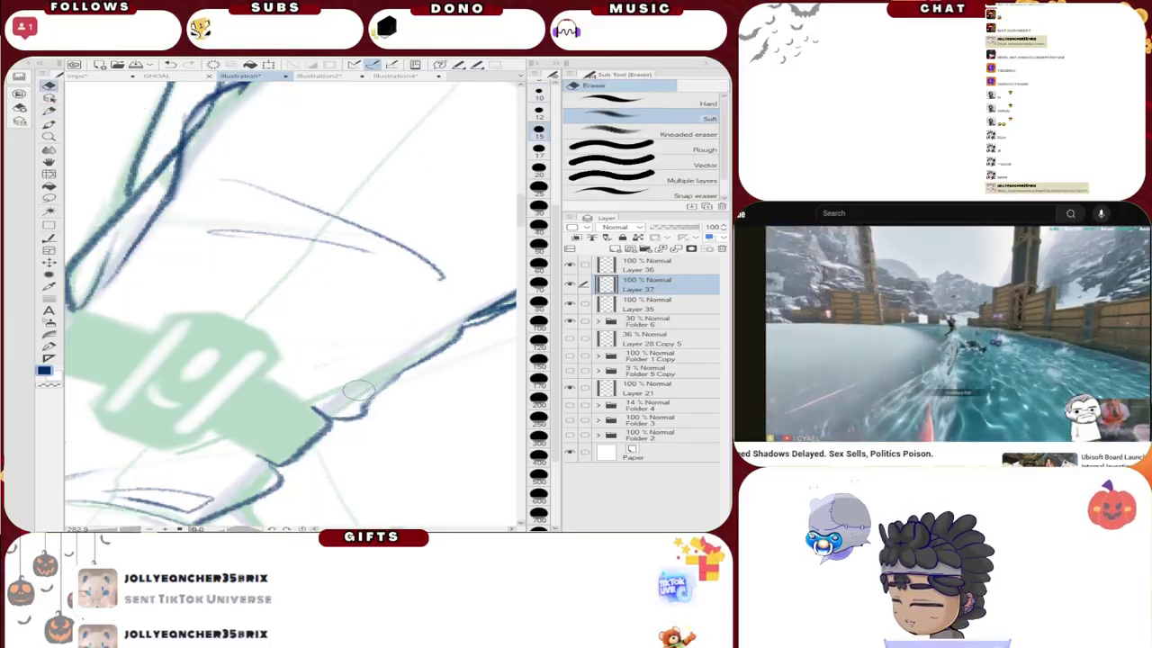
pyautogui.click(49, 111)
pyautogui.moveTo(340, 416)
pyautogui.mouseDown()
pyautogui.moveTo(419, 354)
pyautogui.moveTo(383, 389)
pyautogui.moveTo(466, 329)
pyautogui.mouseUp()
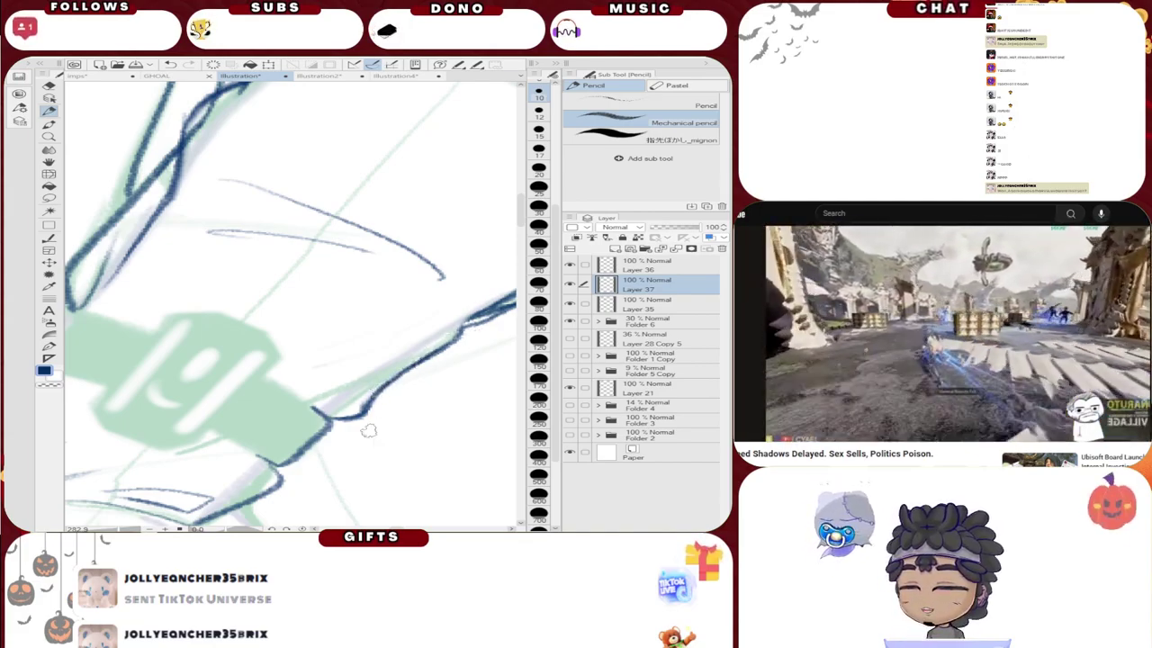
# Step: Erase the narrow tip of the upper sleeve's outer edge above the armband and re-ink it as a rounded bulge flaring outward
pyautogui.scroll(-8, 367, 431)
pyautogui.scroll(6, 234, 379)
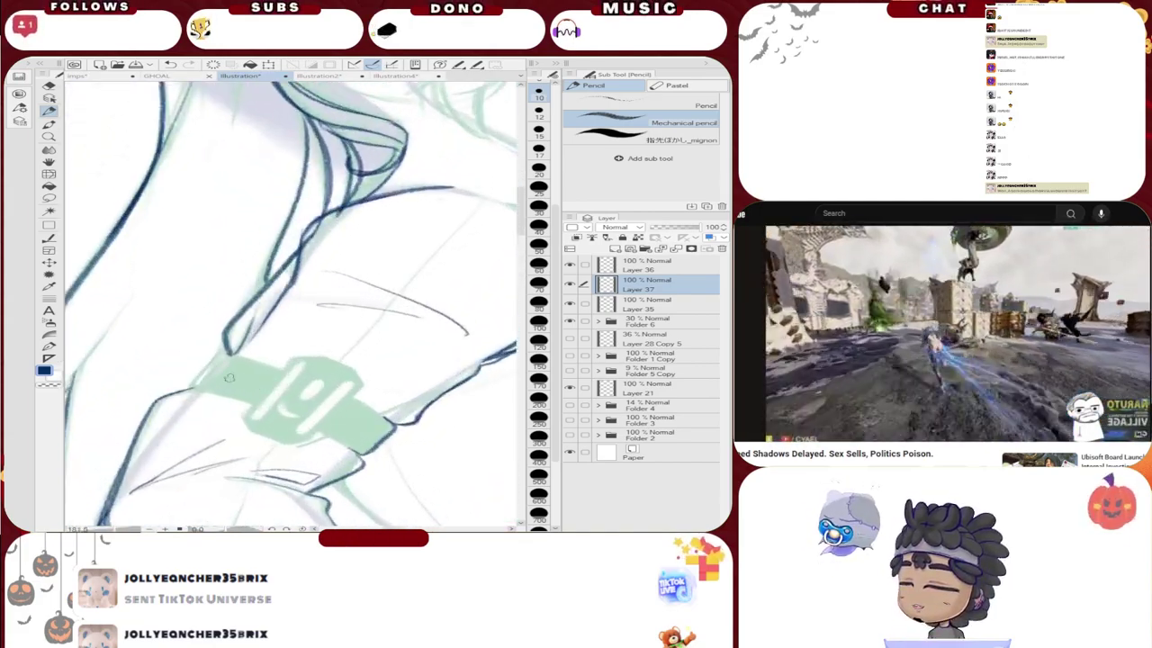
pyautogui.scroll(4, 235, 379)
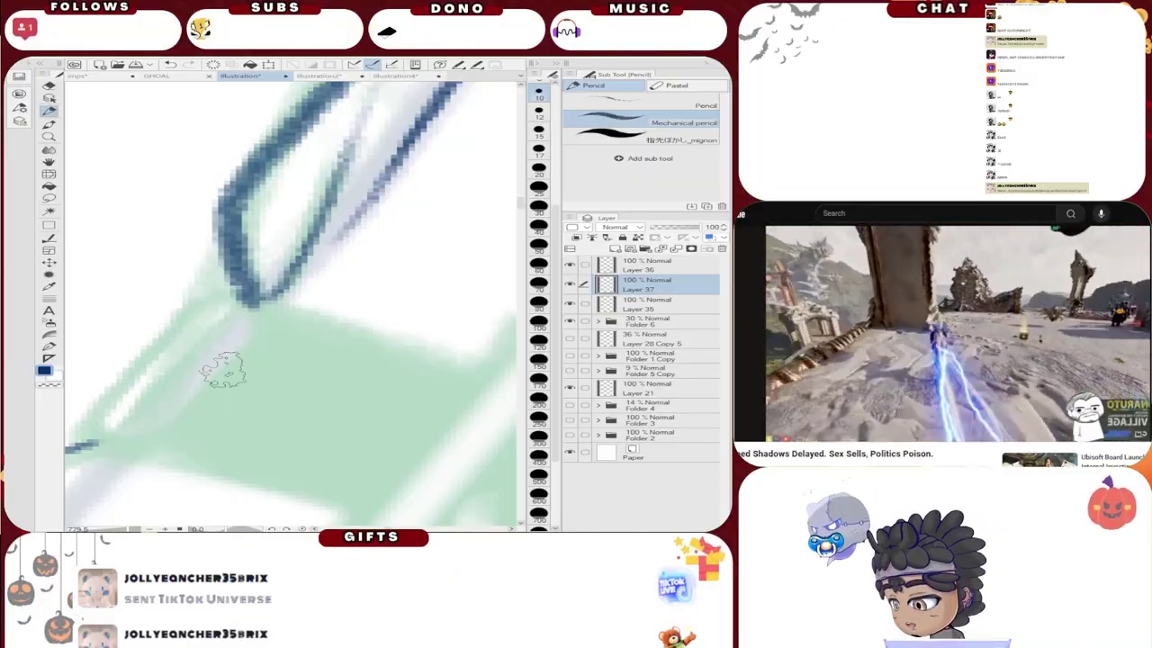
pyautogui.press('e')
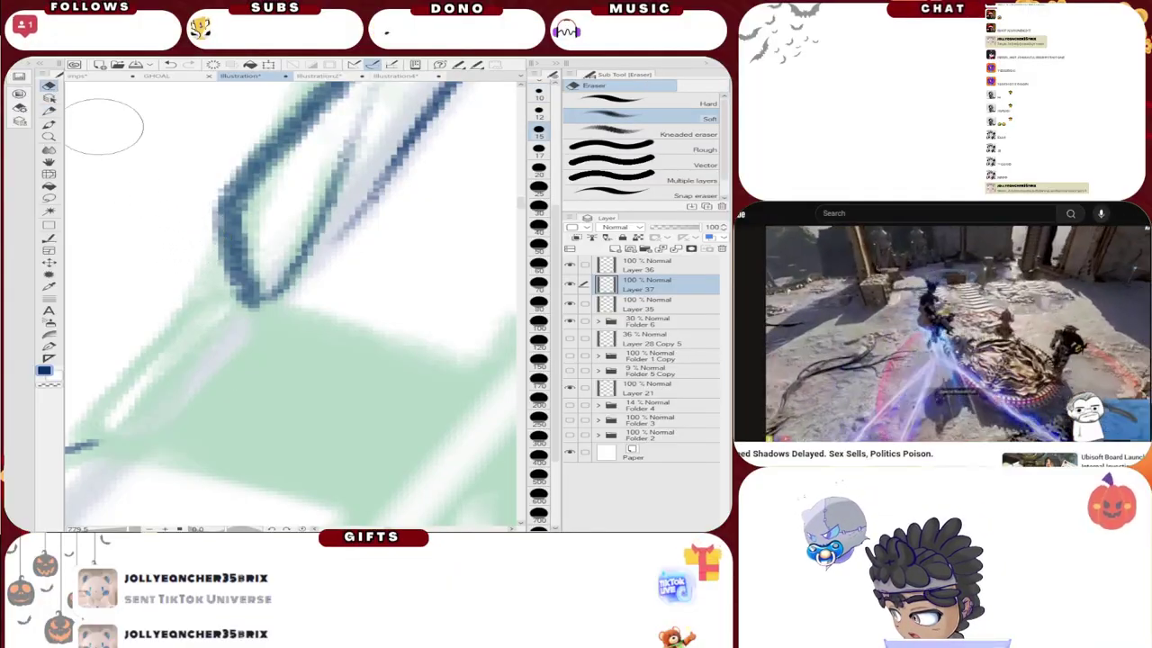
pyautogui.moveTo(167, 200); pyautogui.dragTo(183, 205)
pyautogui.press('p')
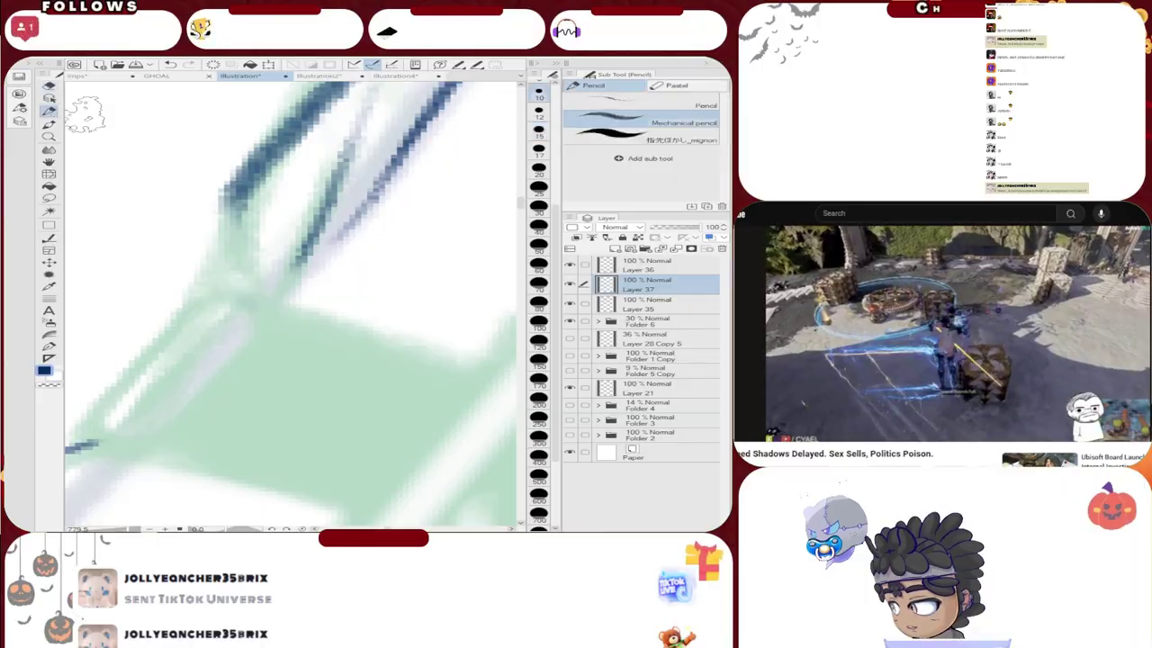
pyautogui.moveTo(270, 139)
pyautogui.mouseDown()
pyautogui.moveTo(146, 244)
pyautogui.moveTo(208, 284)
pyautogui.moveTo(286, 303)
pyautogui.mouseUp()
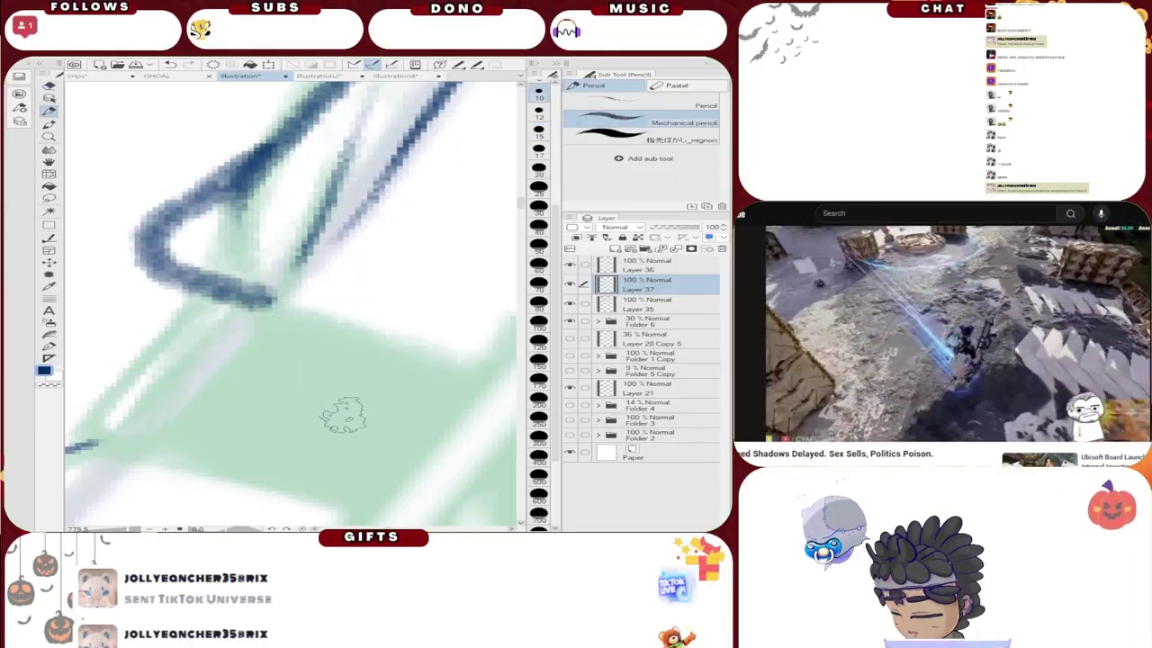
pyautogui.hotkey('ctrl', 'z')
pyautogui.moveTo(283, 135)
pyautogui.mouseDown()
pyautogui.moveTo(140, 207)
pyautogui.moveTo(160, 274)
pyautogui.moveTo(270, 308)
pyautogui.mouseUp()
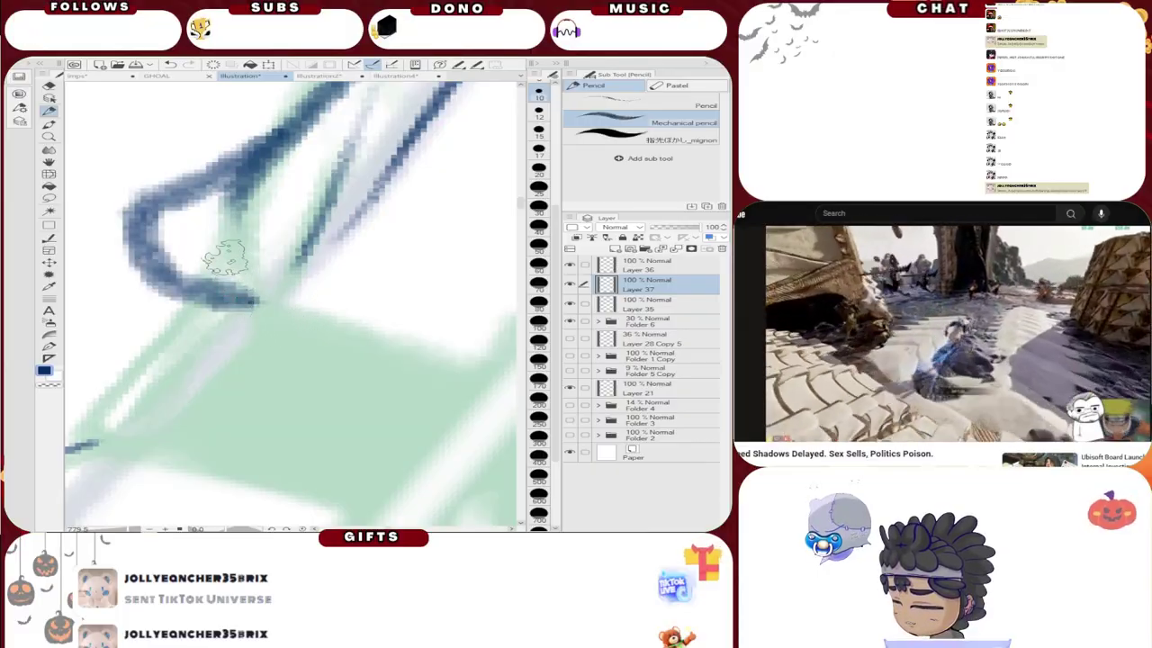
pyautogui.moveTo(241, 144)
pyautogui.mouseDown()
pyautogui.moveTo(135, 220)
pyautogui.moveTo(155, 272)
pyautogui.moveTo(272, 311)
pyautogui.mouseUp()
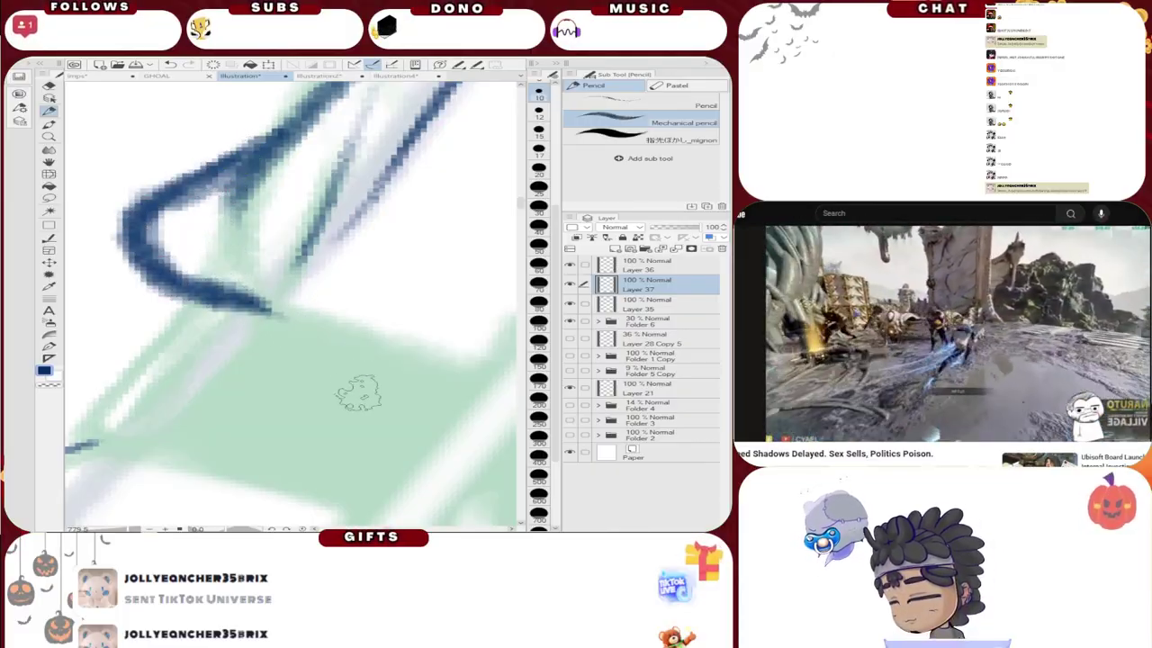
pyautogui.scroll(-7, 365, 377)
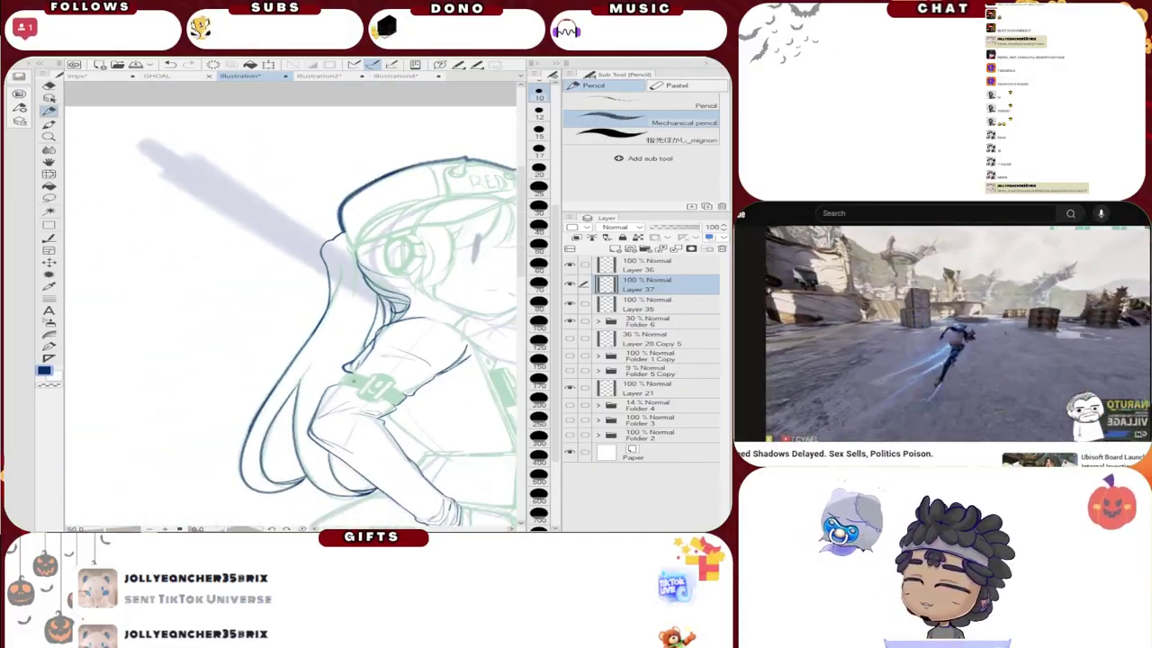
# Step: Replace the sleeve's outer edge just below the armband with a raised, rounded bulge running back into the armband, and thin its line
pyautogui.scroll(8, 351, 405)
pyautogui.scroll(4, 335, 302)
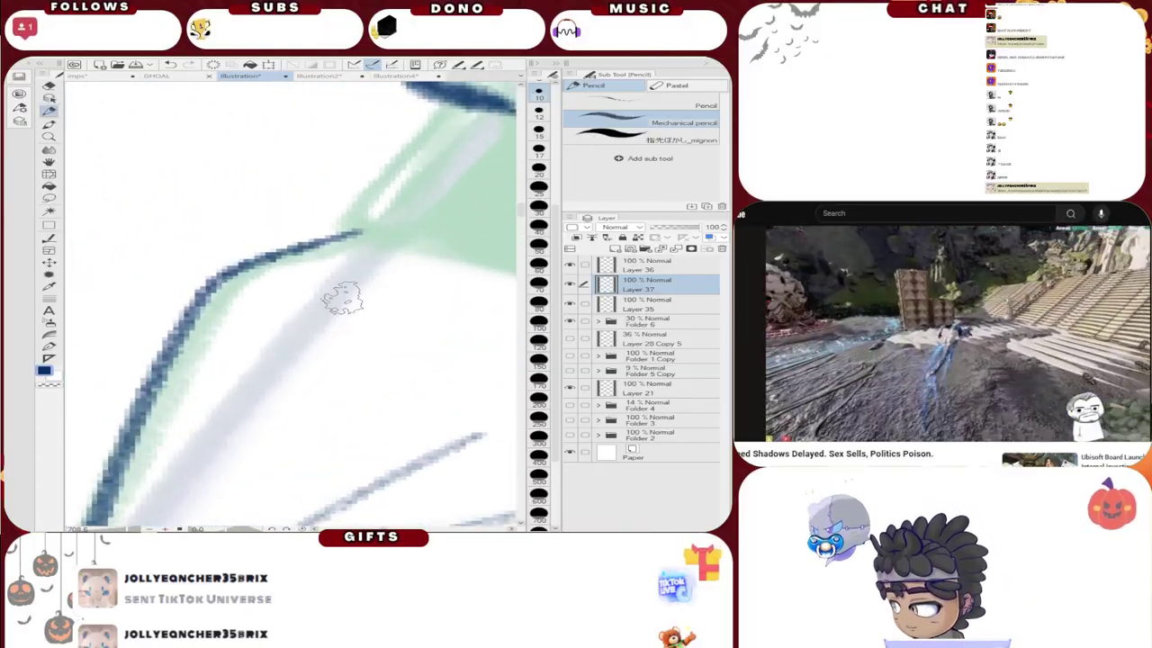
pyautogui.click(51, 85)
pyautogui.moveTo(202, 234); pyautogui.dragTo(174, 283)
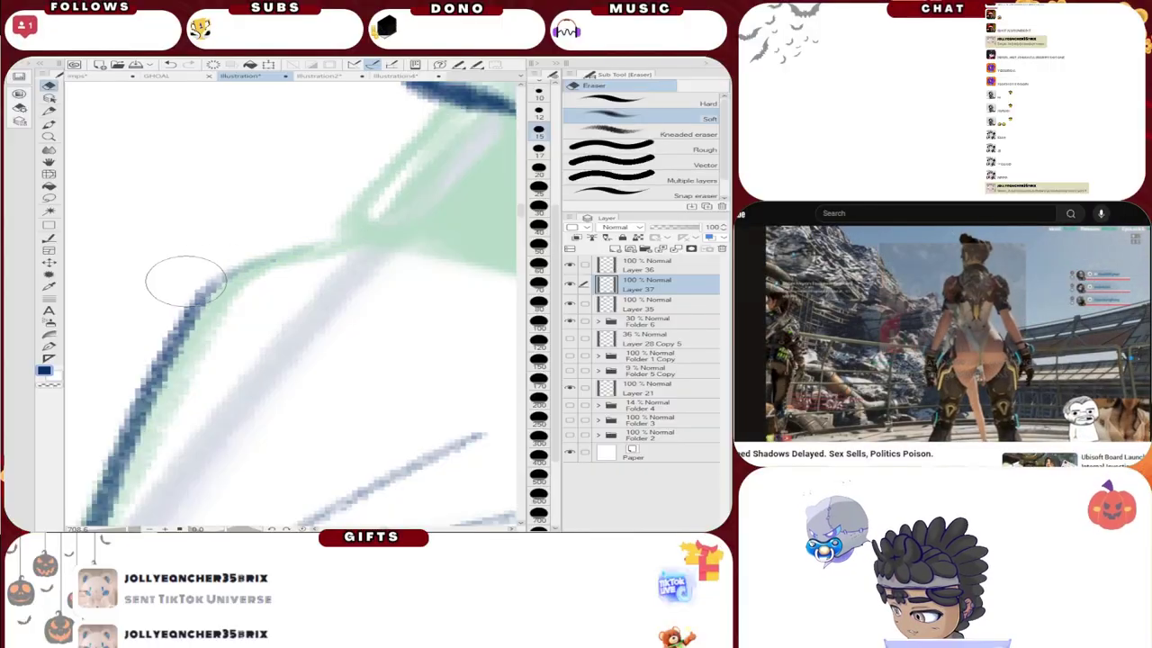
pyautogui.press('p')
pyautogui.moveTo(392, 247)
pyautogui.mouseDown()
pyautogui.moveTo(231, 193)
pyautogui.moveTo(129, 463)
pyautogui.moveTo(94, 520)
pyautogui.mouseUp()
pyautogui.moveTo(391, 247)
pyautogui.mouseDown()
pyautogui.moveTo(290, 204)
pyautogui.moveTo(173, 276)
pyautogui.moveTo(121, 509)
pyautogui.mouseUp()
pyautogui.press('e')
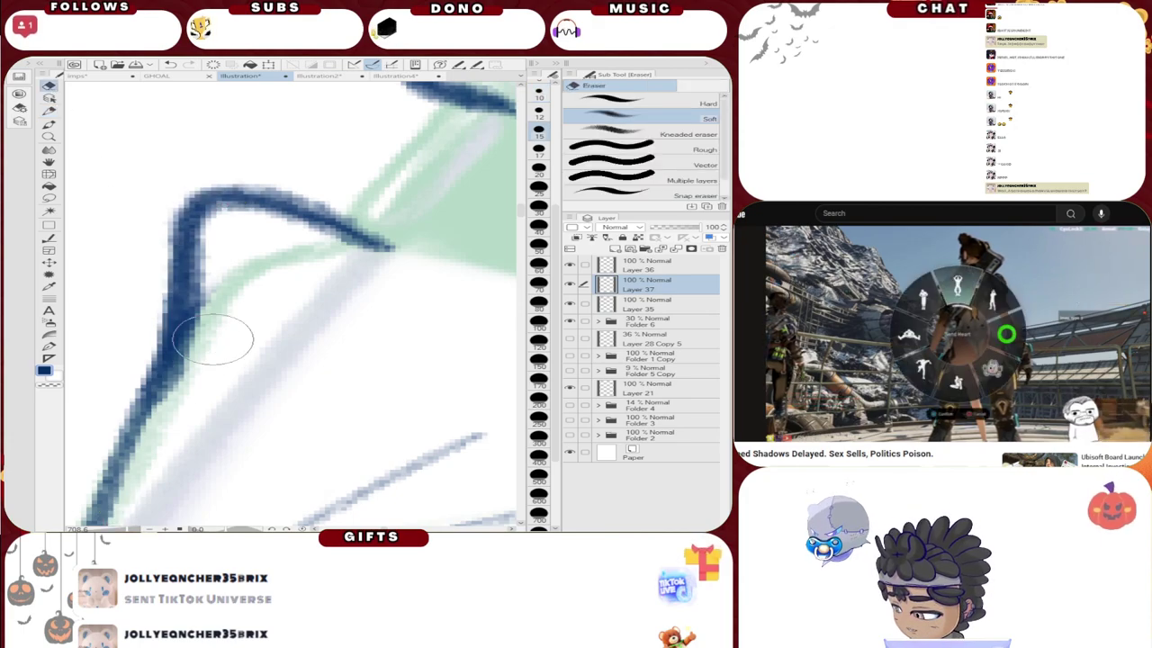
pyautogui.moveTo(127, 305)
pyautogui.mouseDown()
pyautogui.moveTo(180, 178)
pyautogui.moveTo(129, 213)
pyautogui.moveTo(258, 134)
pyautogui.mouseUp()
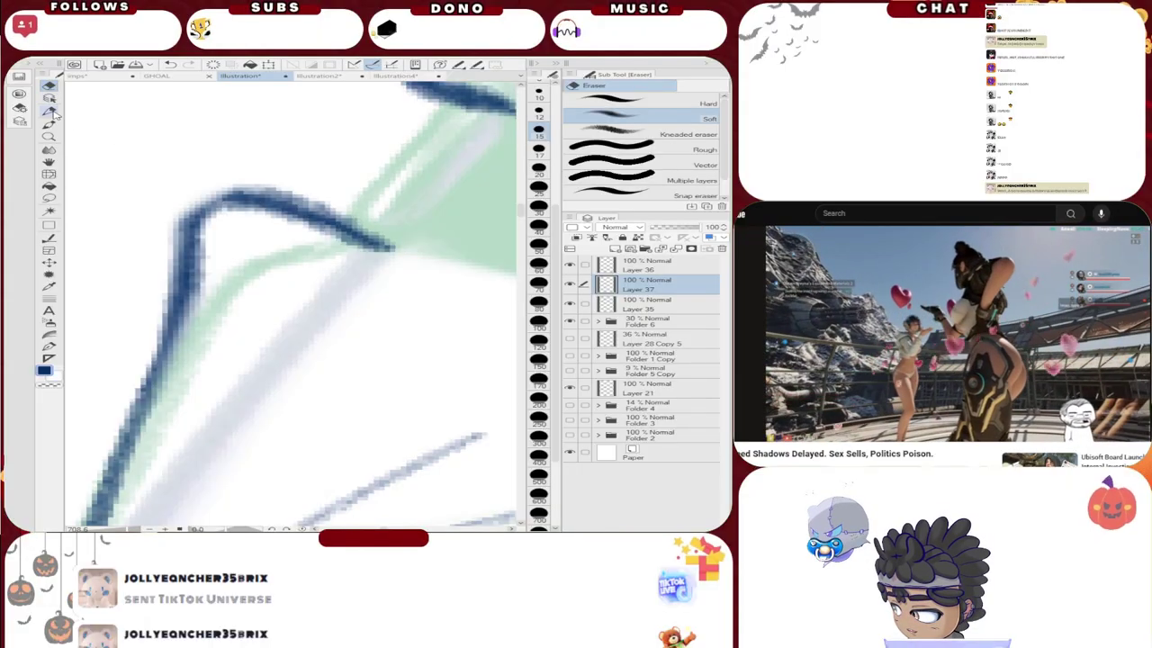
pyautogui.press('p')
pyautogui.moveTo(187, 225)
pyautogui.mouseDown()
pyautogui.moveTo(329, 208)
pyautogui.moveTo(401, 253)
pyautogui.mouseUp()
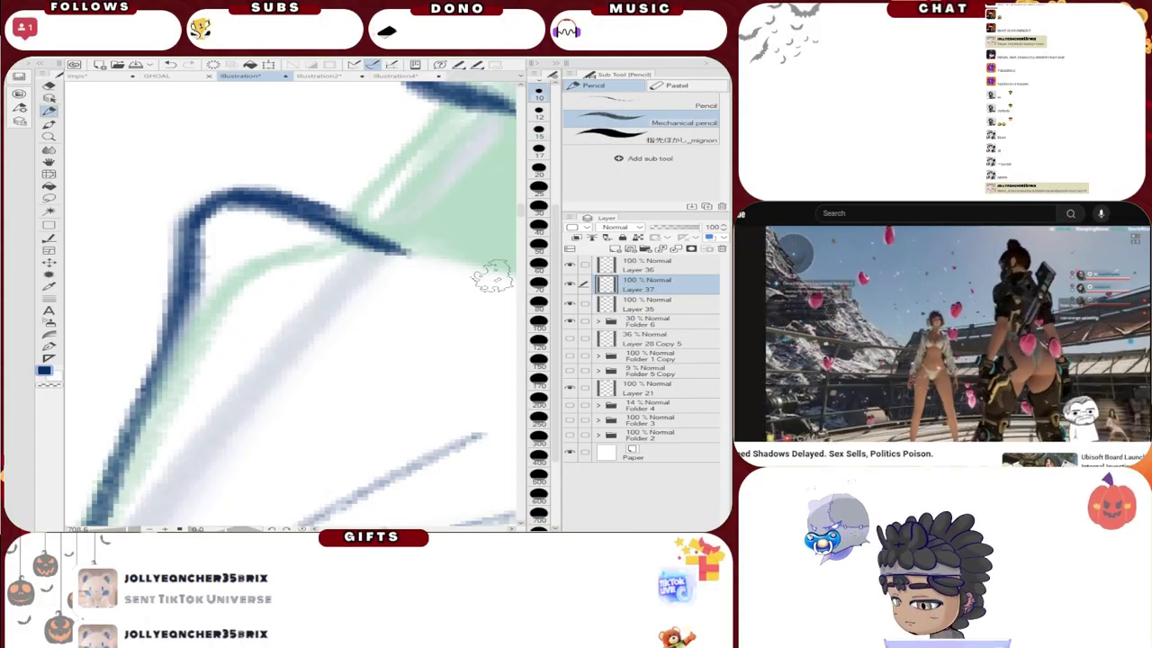
# Step: Erase the top of the bulge below the armband and re-ink it as a softer, more gradual curve meeting the armband
pyautogui.scroll(-2, 473, 275)
pyautogui.scroll(-5, 435, 291)
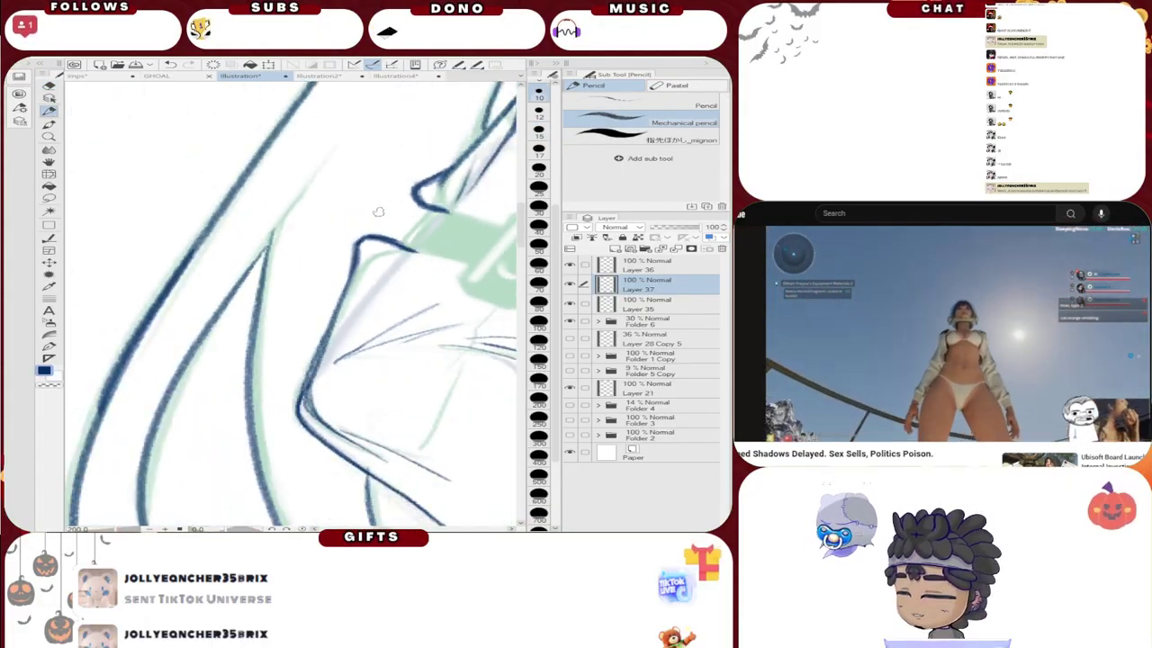
pyautogui.scroll(2, 415, 214)
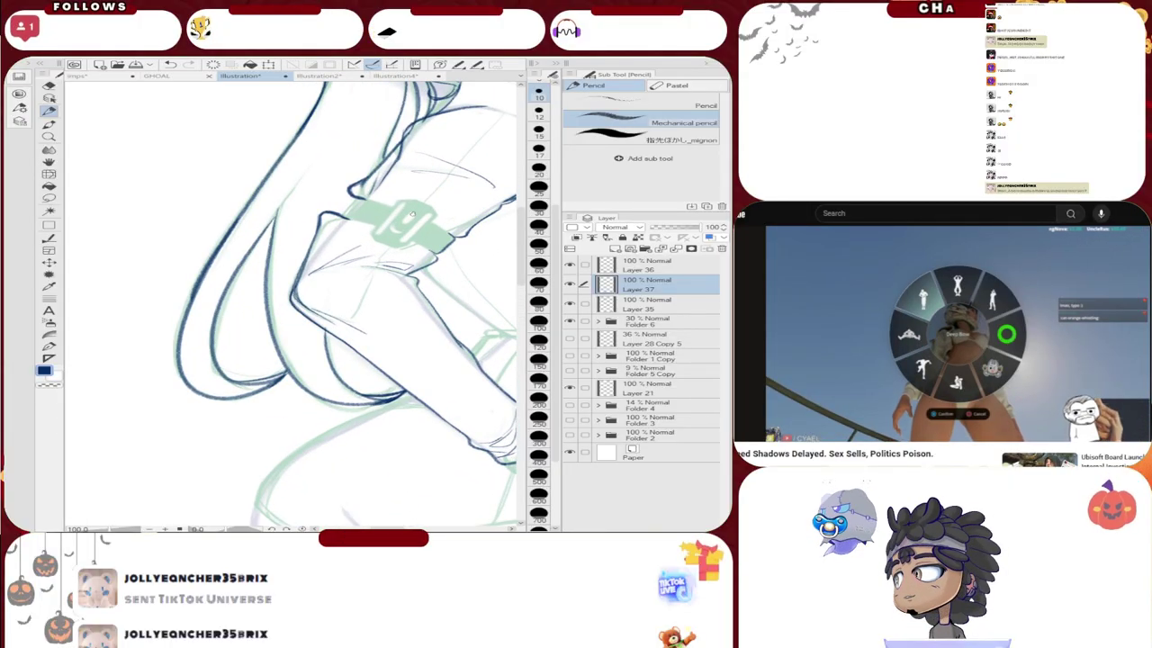
pyautogui.scroll(-2, 446, 210)
pyautogui.scroll(8, 435, 291)
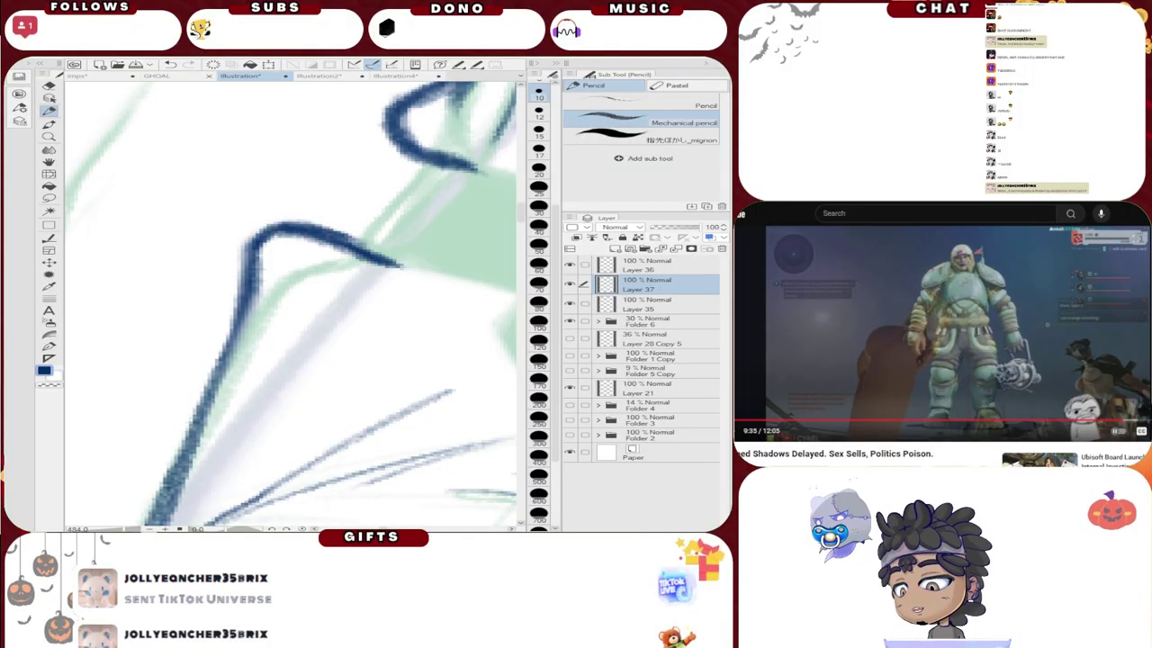
pyautogui.press('e')
pyautogui.moveTo(186, 282)
pyautogui.mouseDown()
pyautogui.moveTo(325, 224)
pyautogui.moveTo(305, 254)
pyautogui.moveTo(393, 282)
pyautogui.moveTo(267, 230)
pyautogui.moveTo(394, 268)
pyautogui.moveTo(300, 241)
pyautogui.moveTo(284, 268)
pyautogui.moveTo(288, 249)
pyautogui.moveTo(260, 383)
pyautogui.moveTo(193, 224)
pyautogui.mouseUp()
pyautogui.click(50, 111)
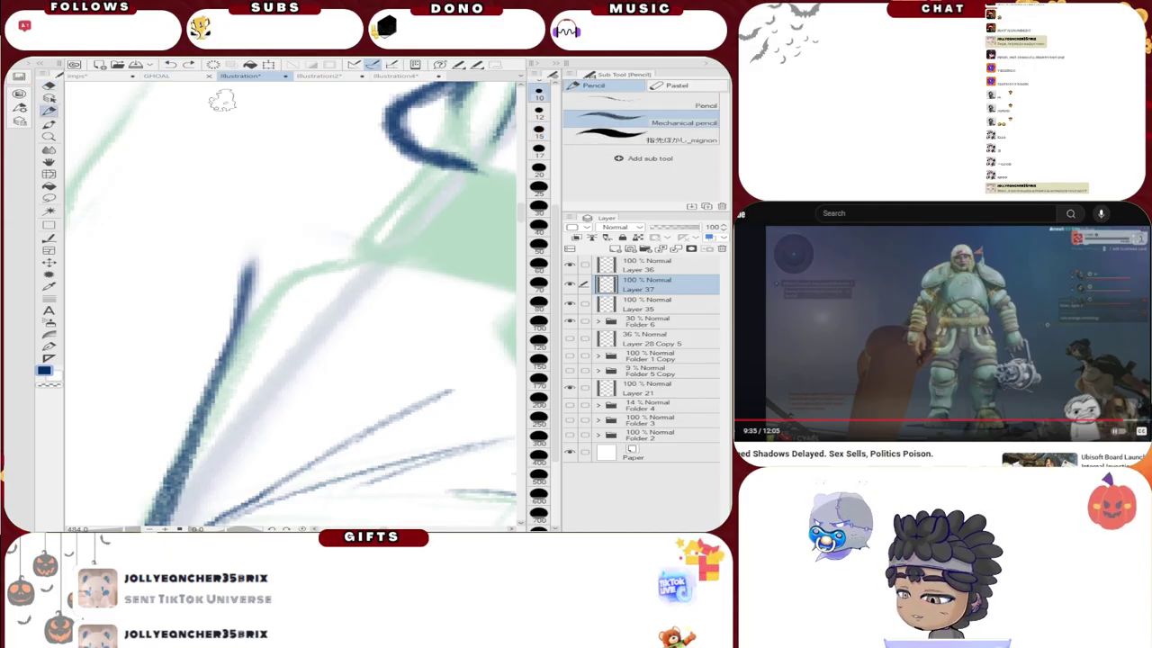
pyautogui.moveTo(373, 255)
pyautogui.mouseDown()
pyautogui.moveTo(341, 236)
pyautogui.moveTo(302, 239)
pyautogui.moveTo(259, 258)
pyautogui.moveTo(245, 296)
pyautogui.mouseUp()
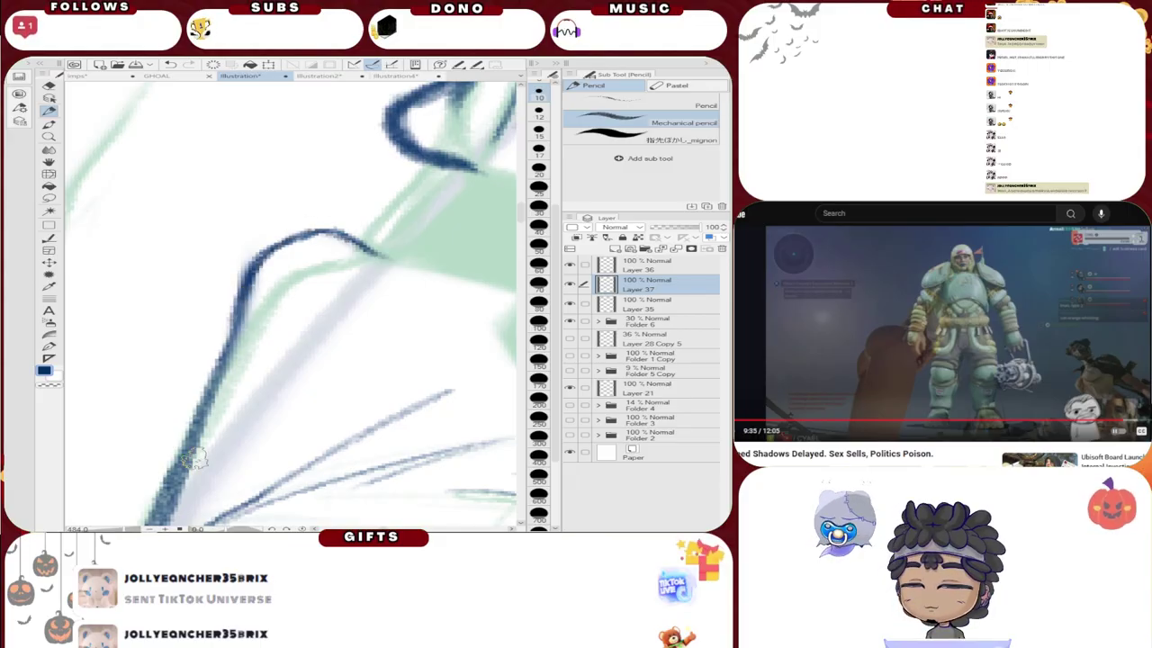
pyautogui.scroll(-8, 194, 457)
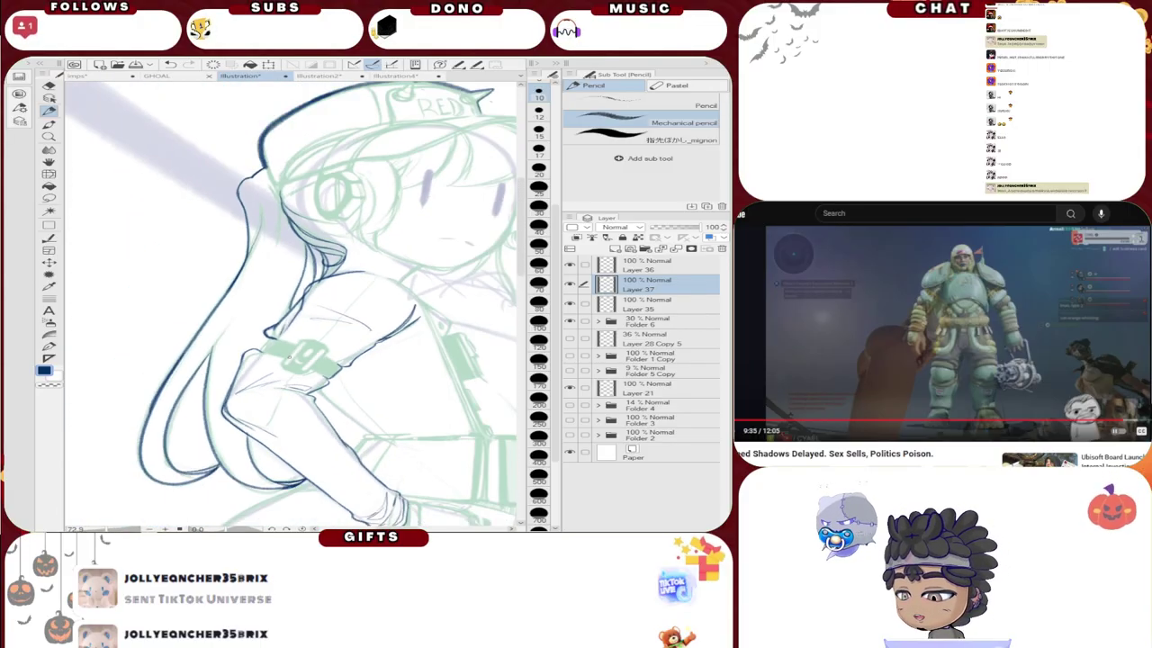
# Step: Thin the outline of the sleeve bulge above the armband with the soft eraser and re-ink it with a cleaner curve
pyautogui.scroll(4, 323, 377)
pyautogui.scroll(-3, 324, 380)
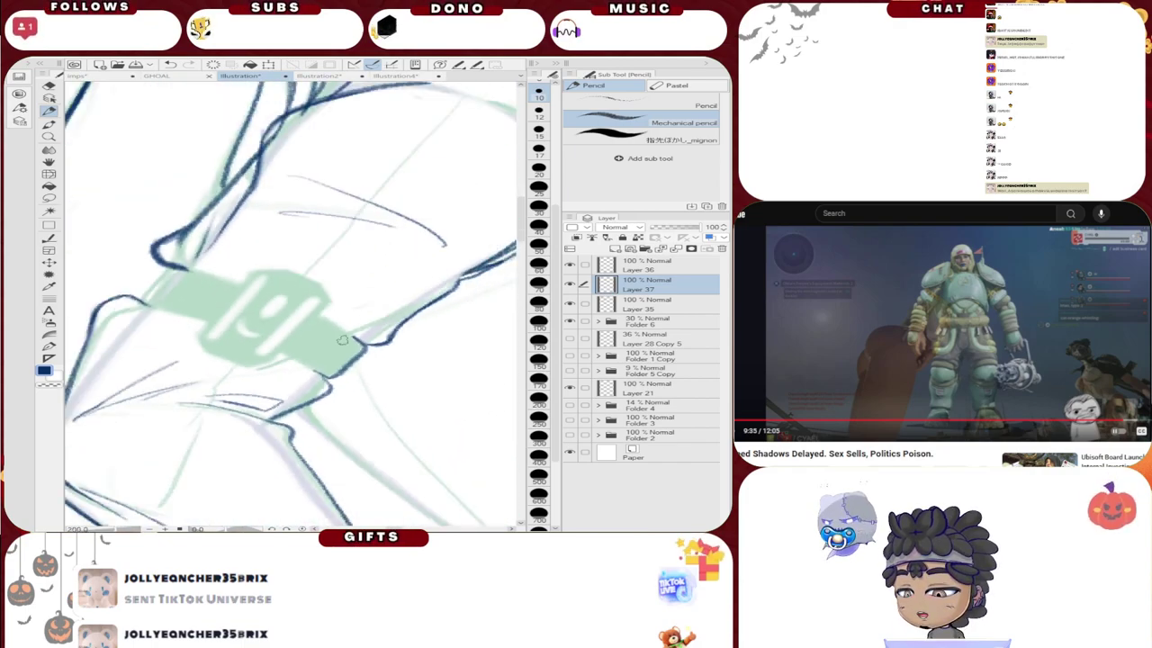
pyautogui.scroll(-3, 342, 340)
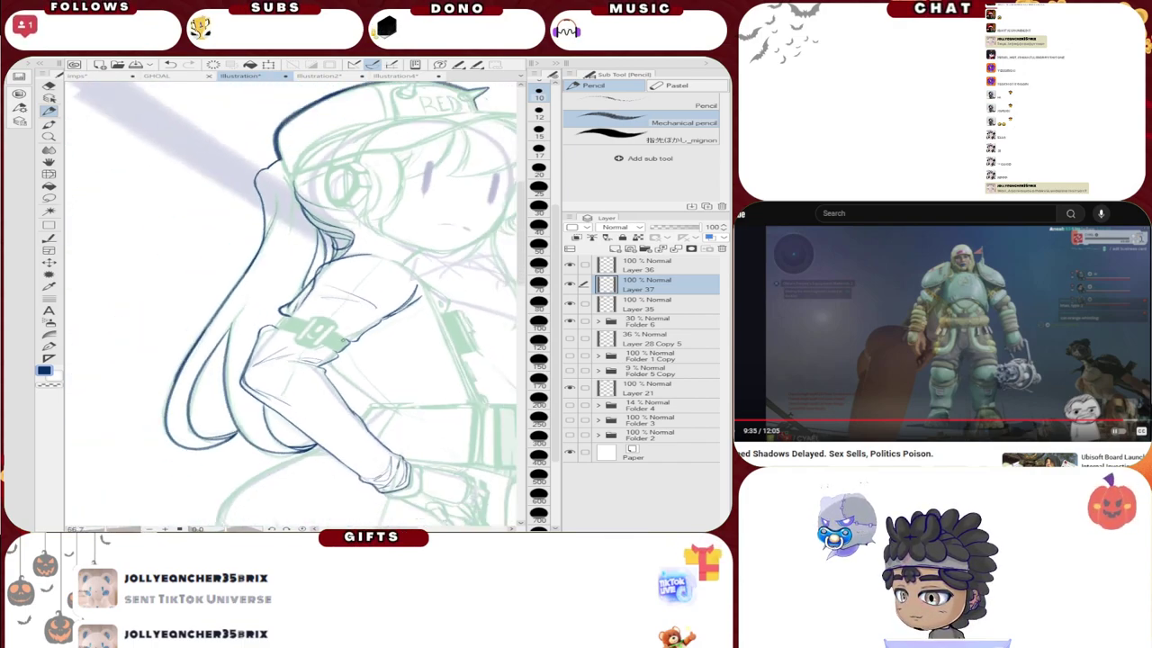
pyautogui.scroll(4, 345, 335)
pyautogui.scroll(-3, 349, 331)
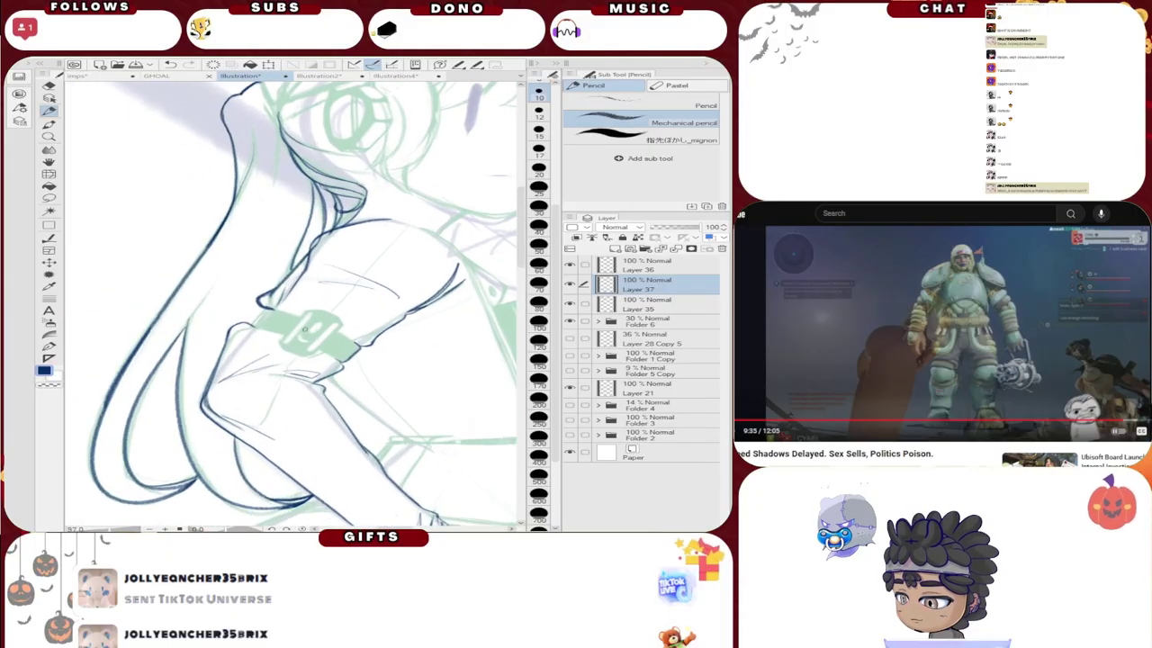
pyautogui.scroll(10, 349, 333)
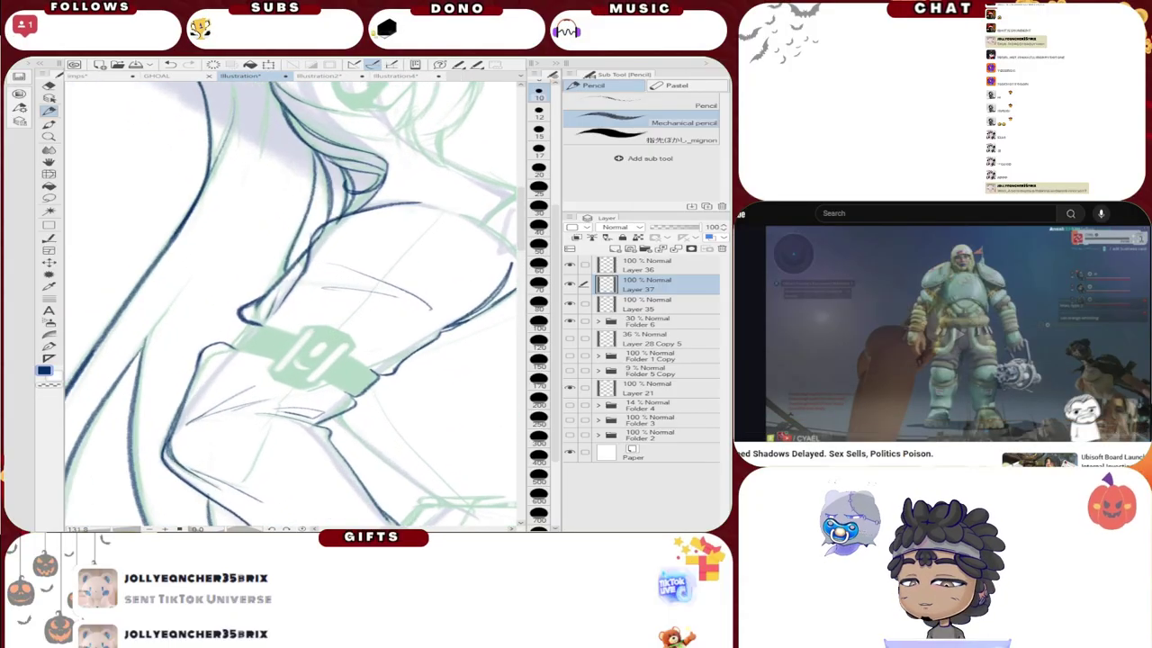
pyautogui.scroll(1, 267, 321)
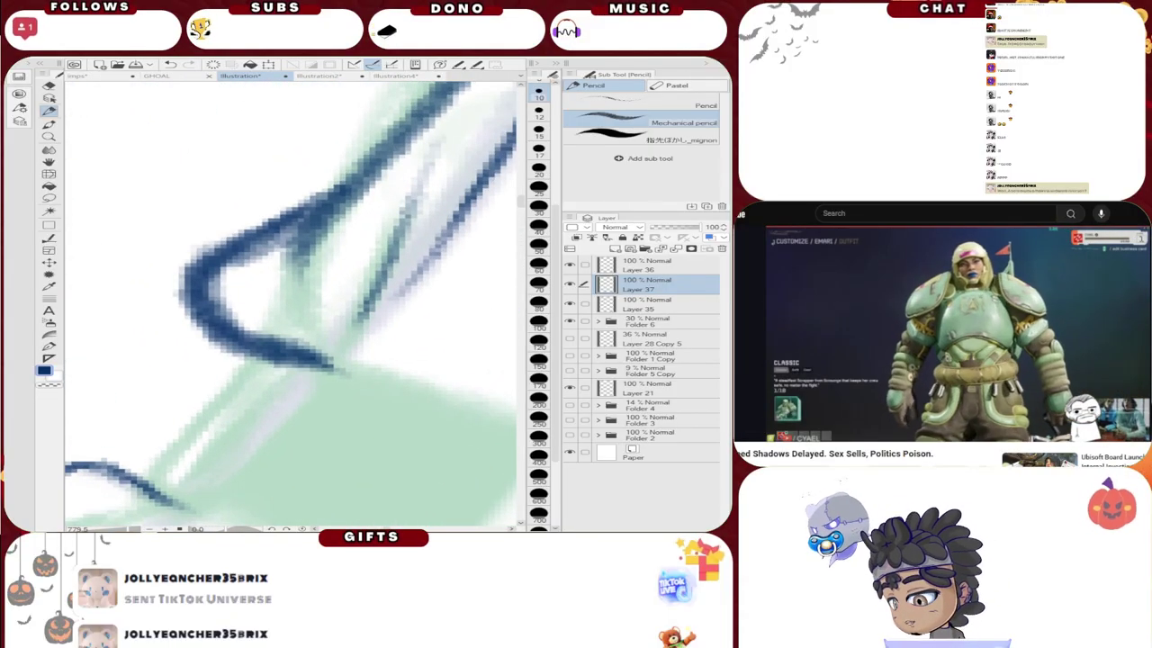
pyautogui.press('e')
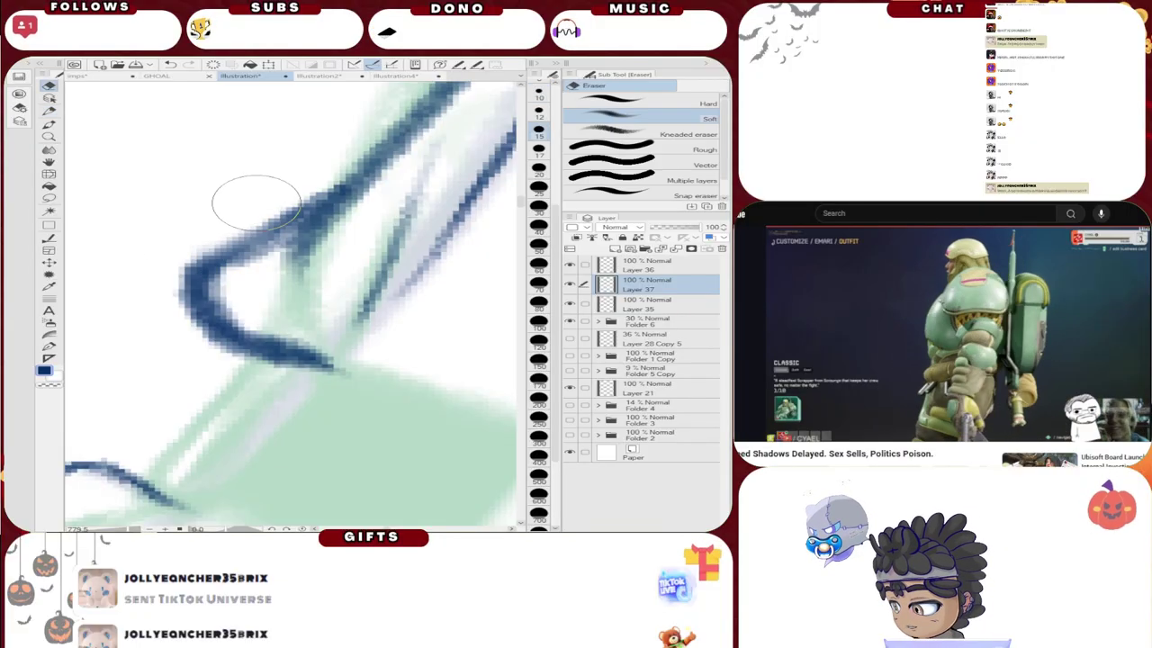
pyautogui.moveTo(151, 343)
pyautogui.mouseDown()
pyautogui.moveTo(143, 272)
pyautogui.moveTo(210, 380)
pyautogui.moveTo(187, 351)
pyautogui.moveTo(290, 387)
pyautogui.moveTo(206, 366)
pyautogui.moveTo(282, 371)
pyautogui.mouseUp()
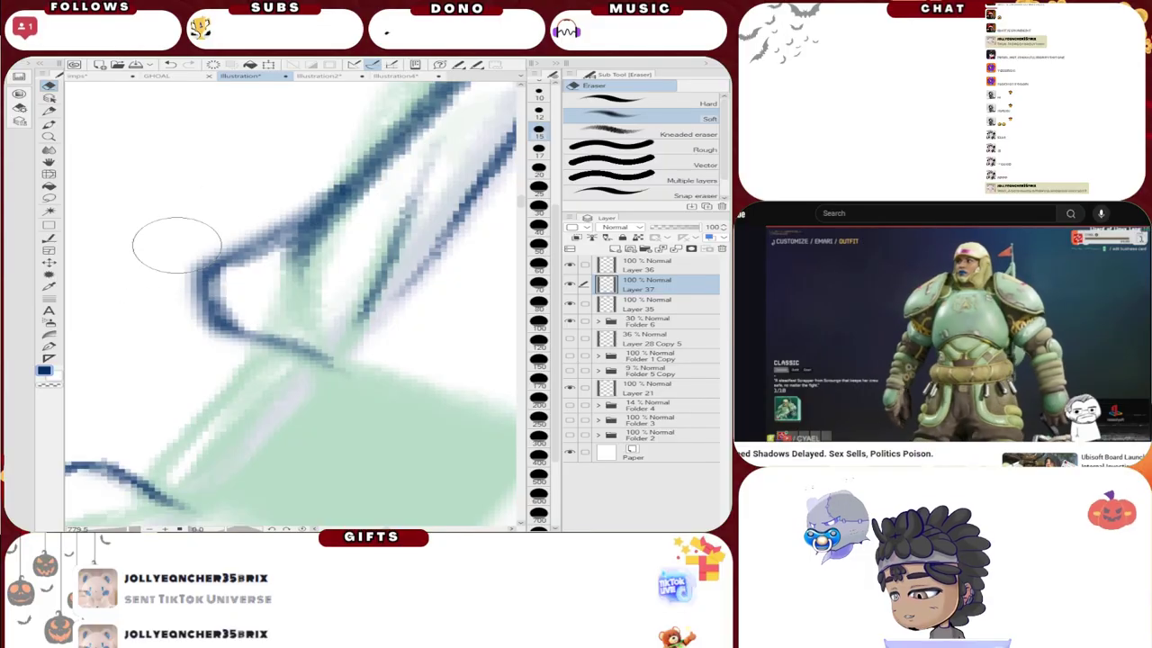
pyautogui.press('p')
pyautogui.moveTo(317, 199)
pyautogui.mouseDown()
pyautogui.moveTo(205, 297)
pyautogui.moveTo(254, 340)
pyautogui.moveTo(357, 372)
pyautogui.mouseUp()
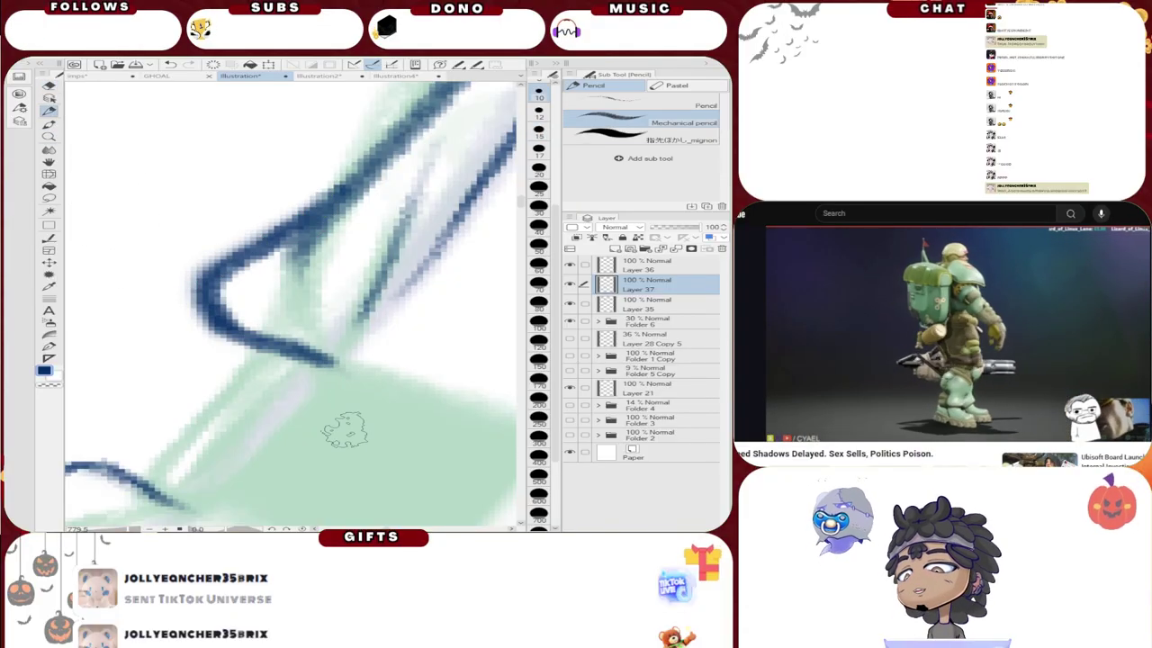
# Step: Ink the armband's outer edge as a straight line between the two sleeve bulges and strengthen the top of the lower bulge
pyautogui.scroll(-9, 347, 430)
pyautogui.scroll(3, 367, 410)
pyautogui.scroll(8, 126, 301)
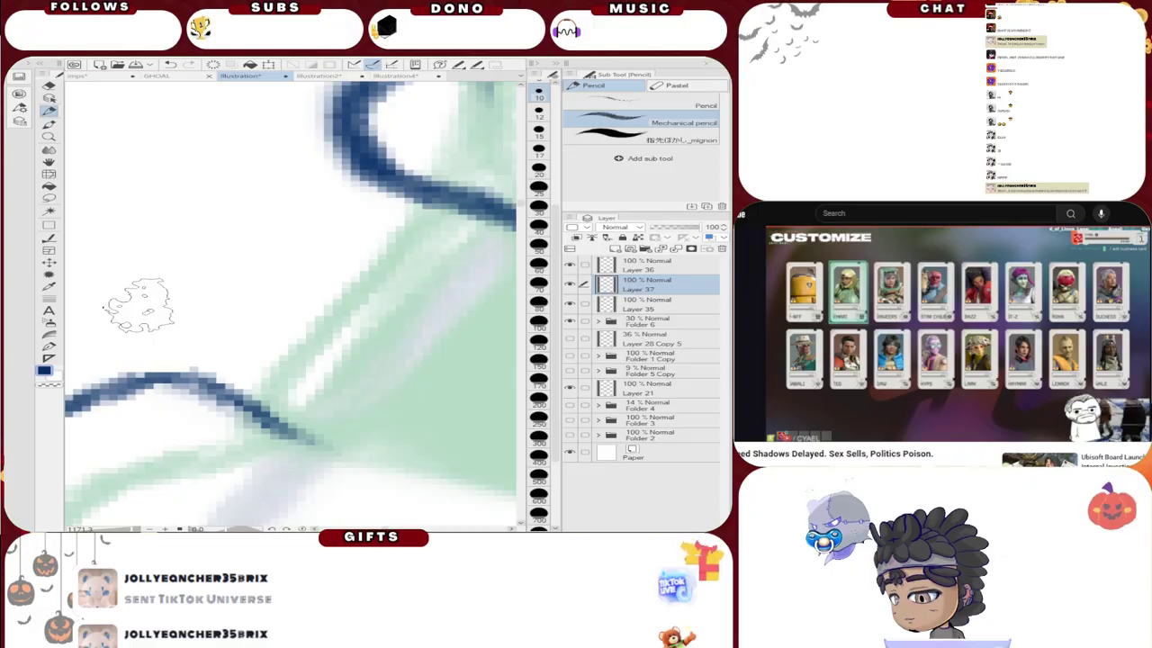
pyautogui.moveTo(400, 205); pyautogui.dragTo(270, 362)
pyautogui.moveTo(241, 398)
pyautogui.mouseDown()
pyautogui.moveTo(425, 198)
pyautogui.moveTo(237, 396)
pyautogui.moveTo(412, 209)
pyautogui.mouseUp()
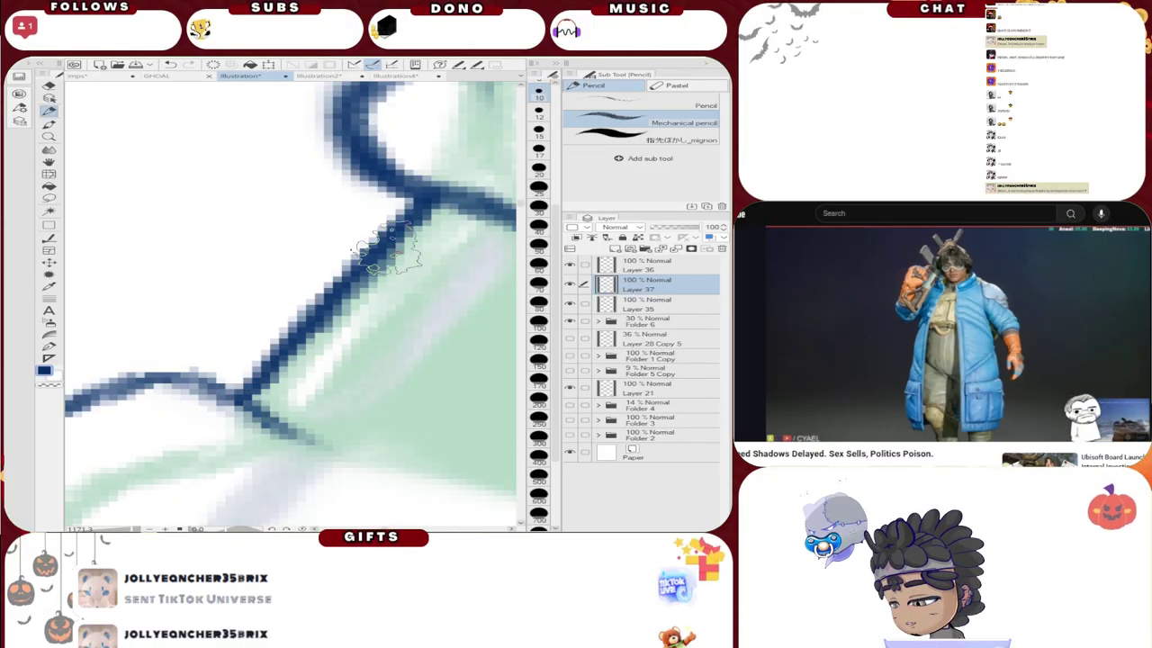
pyautogui.moveTo(234, 385); pyautogui.dragTo(172, 375)
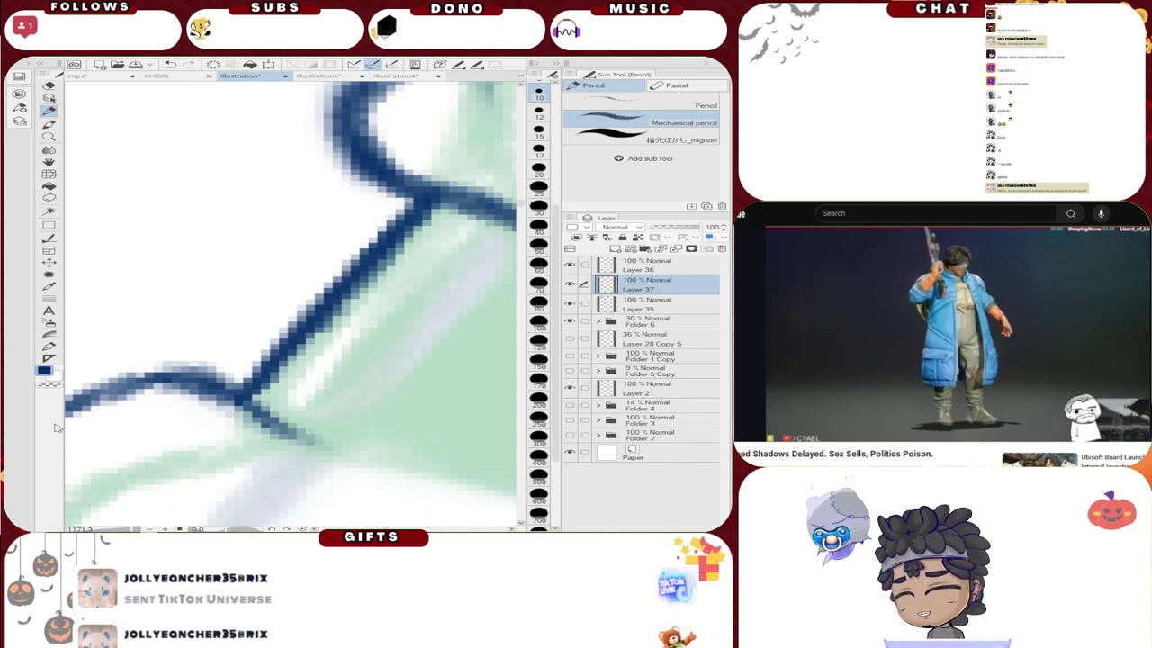
# Step: Join the sleeve lines at the armband's inner-side corners and extend both hem lines inward along the armband's upper and lower edges
pyautogui.scroll(-8, 351, 418)
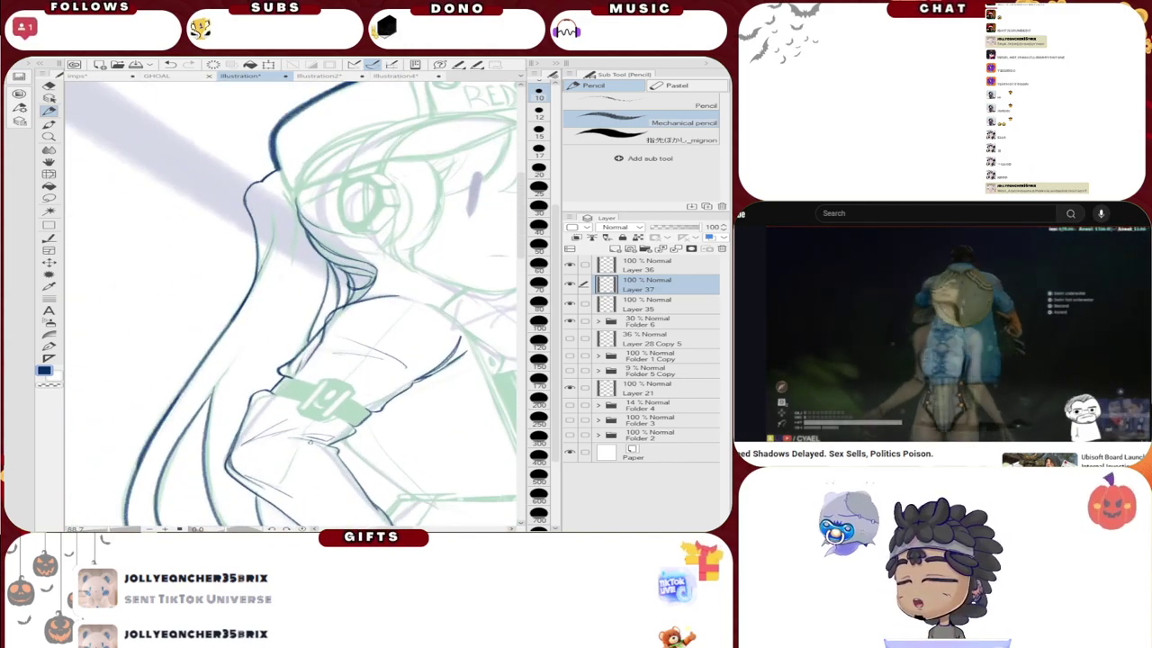
pyautogui.scroll(3, 349, 444)
pyautogui.scroll(5, 349, 445)
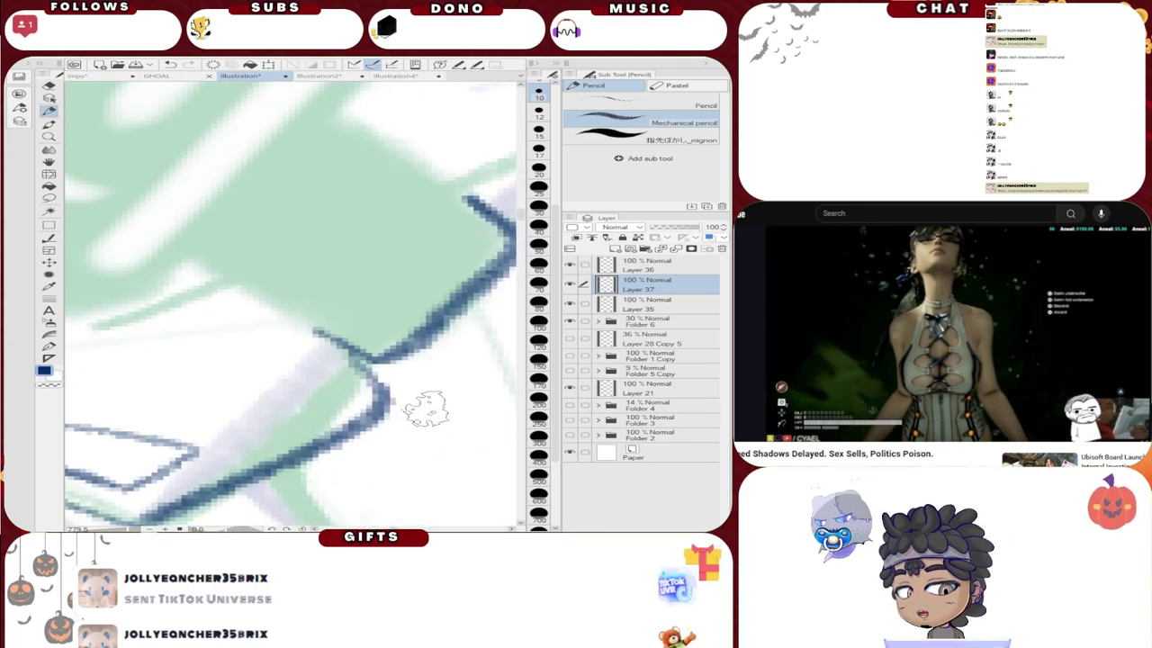
pyautogui.moveTo(416, 513)
pyautogui.mouseDown()
pyautogui.moveTo(78, 333)
pyautogui.moveTo(118, 360)
pyautogui.moveTo(749, 522)
pyautogui.moveTo(396, 528)
pyautogui.mouseUp()
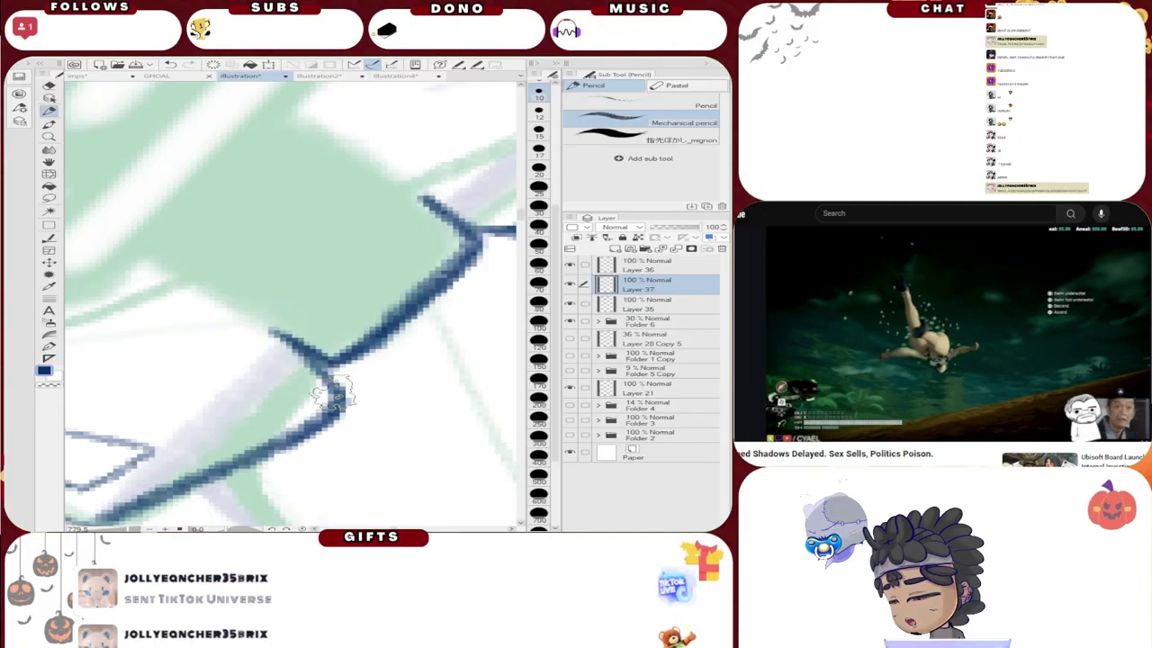
pyautogui.moveTo(323, 372); pyautogui.dragTo(252, 321)
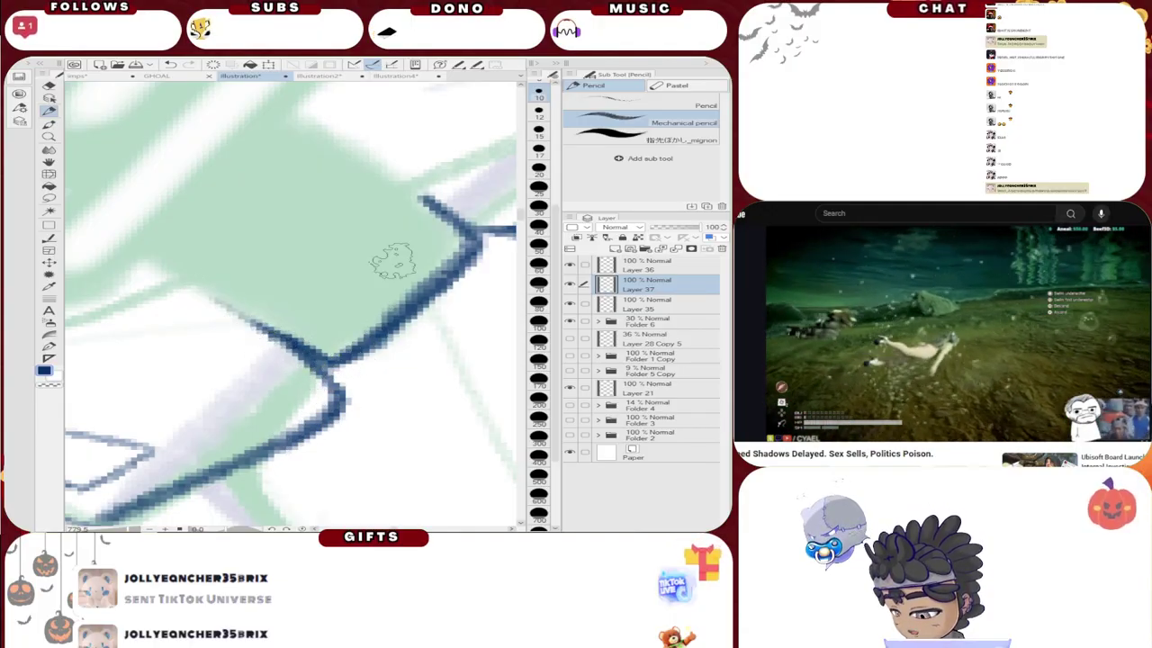
pyautogui.moveTo(378, 168); pyautogui.dragTo(490, 230)
pyautogui.moveTo(409, 187); pyautogui.dragTo(513, 231)
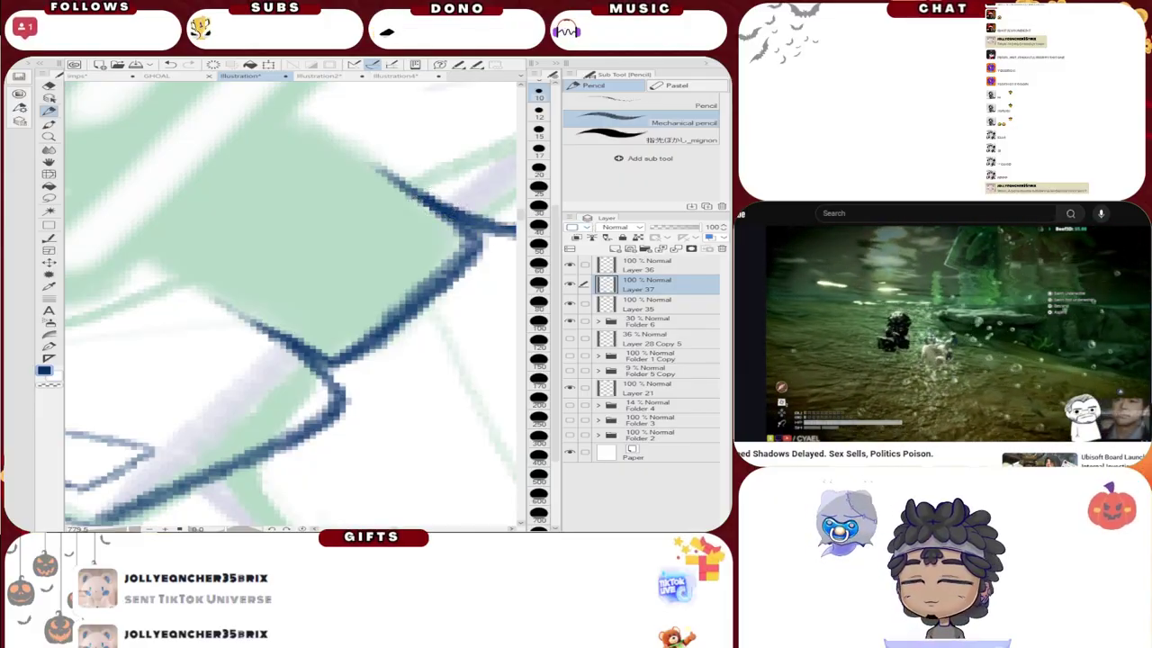
# Step: Extend the armband's upper and lower edge lines on the inner side further in towards the number badge
pyautogui.scroll(-8, 356, 174)
pyautogui.scroll(8, 355, 174)
pyautogui.moveTo(295, 133); pyautogui.dragTo(383, 187)
pyautogui.moveTo(295, 132); pyautogui.dragTo(513, 266)
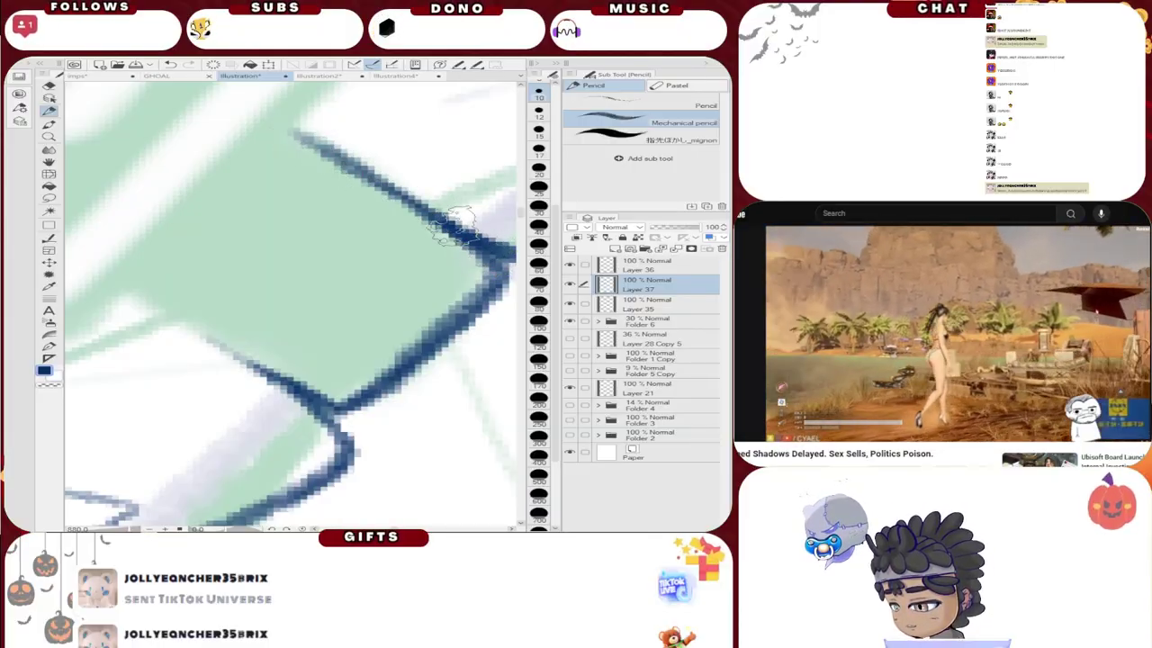
pyautogui.moveTo(127, 295)
pyautogui.mouseDown()
pyautogui.moveTo(338, 405)
pyautogui.moveTo(296, 384)
pyautogui.moveTo(326, 405)
pyautogui.mouseUp()
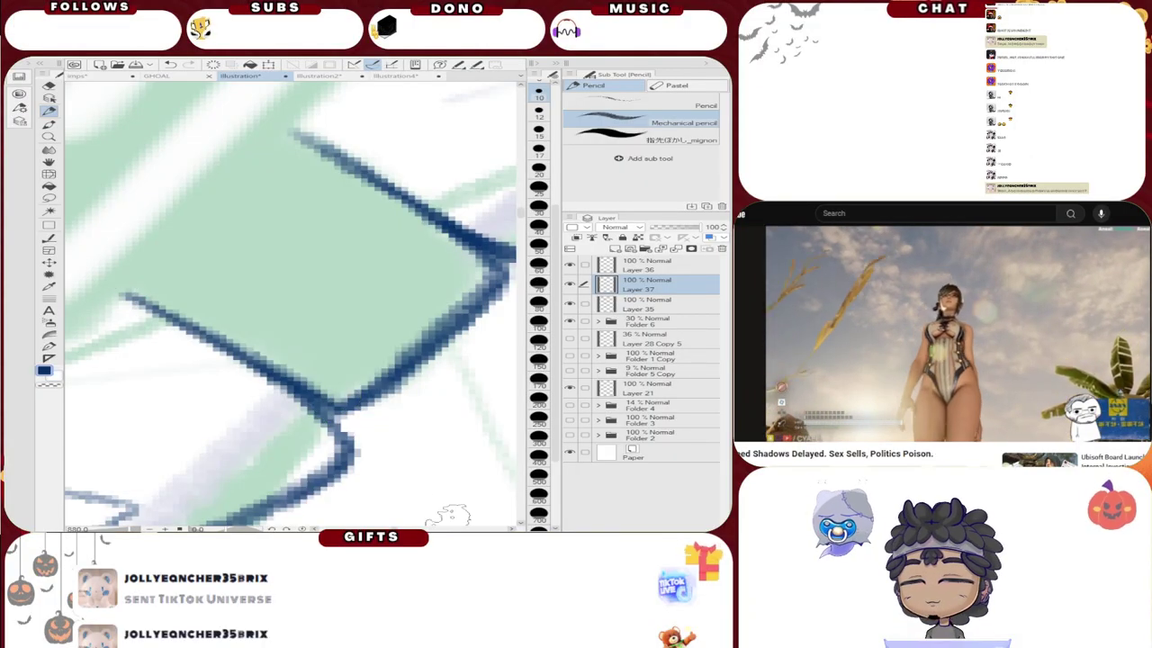
pyautogui.scroll(-15, 387, 407)
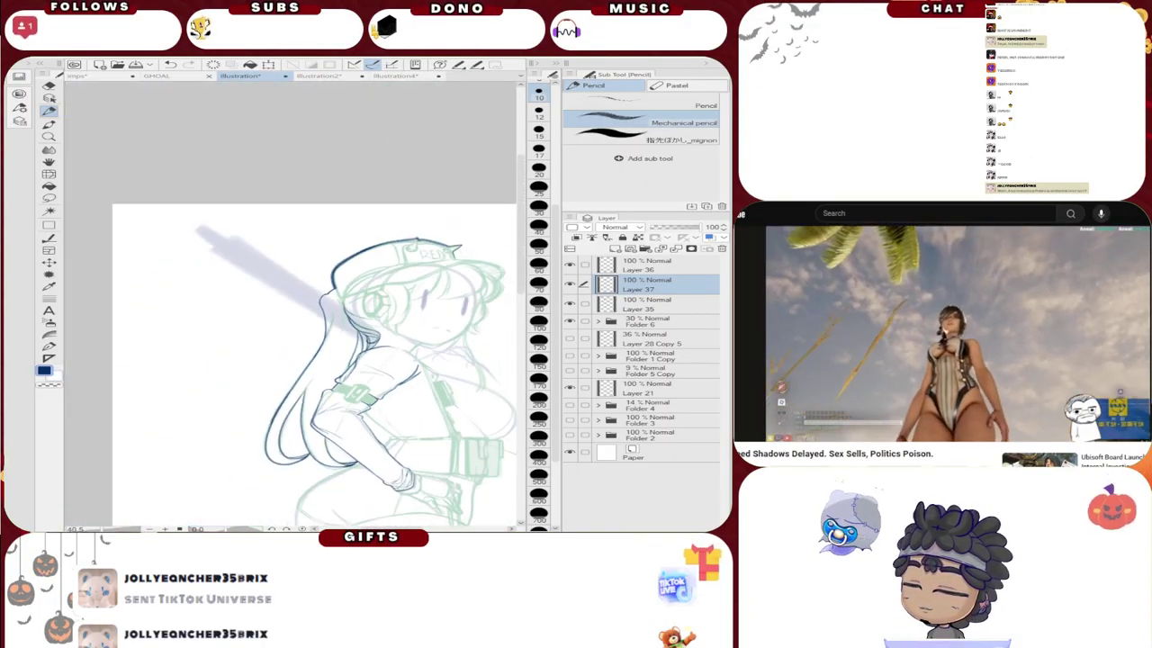
# Step: Ink the armband's lower edge from the outer sleeve bulge to the badge, redrawing it until it curves down at the badge
pyautogui.scroll(8, 280, 399)
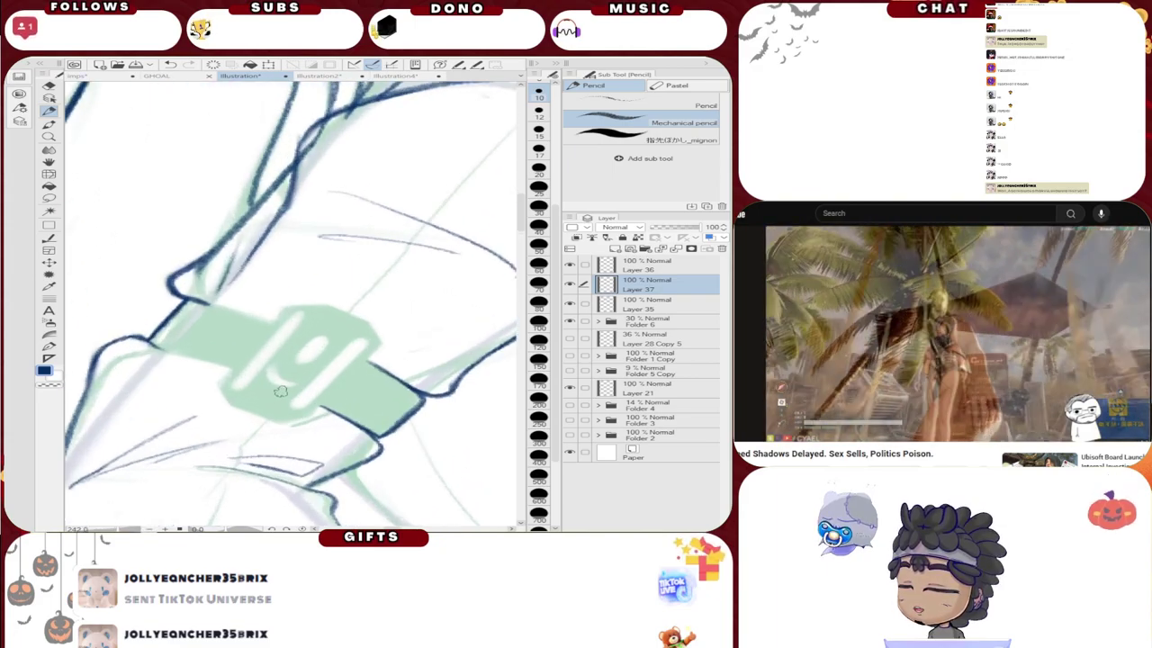
pyautogui.scroll(-2, 280, 392)
pyautogui.scroll(5, 301, 403)
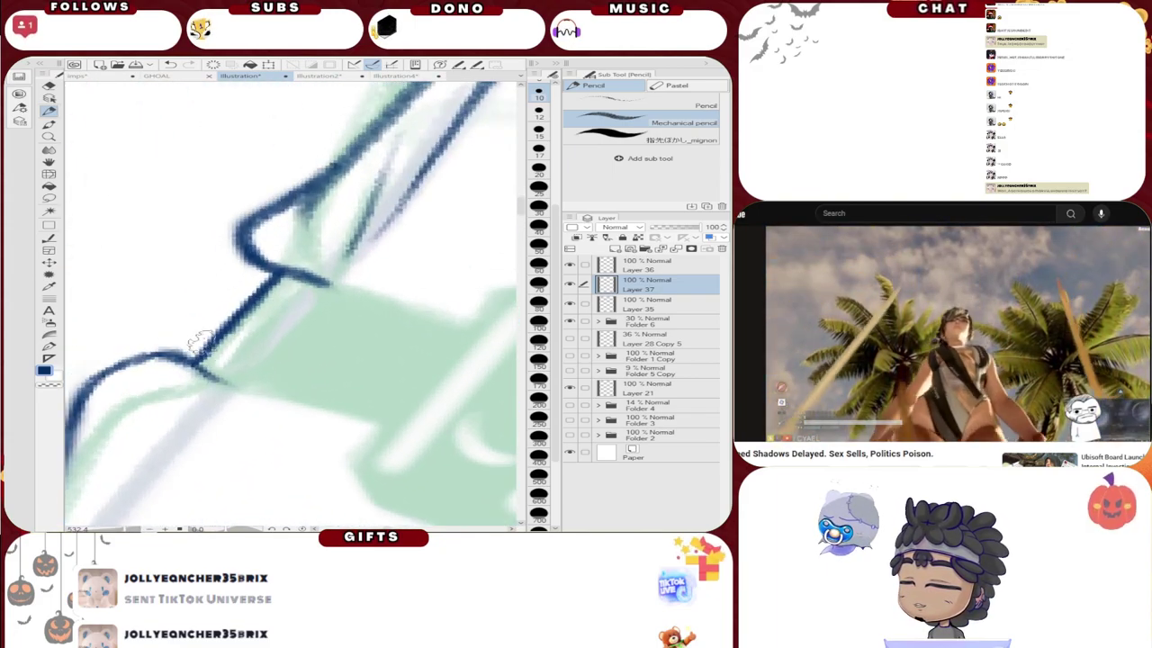
pyautogui.scroll(1, 300, 403)
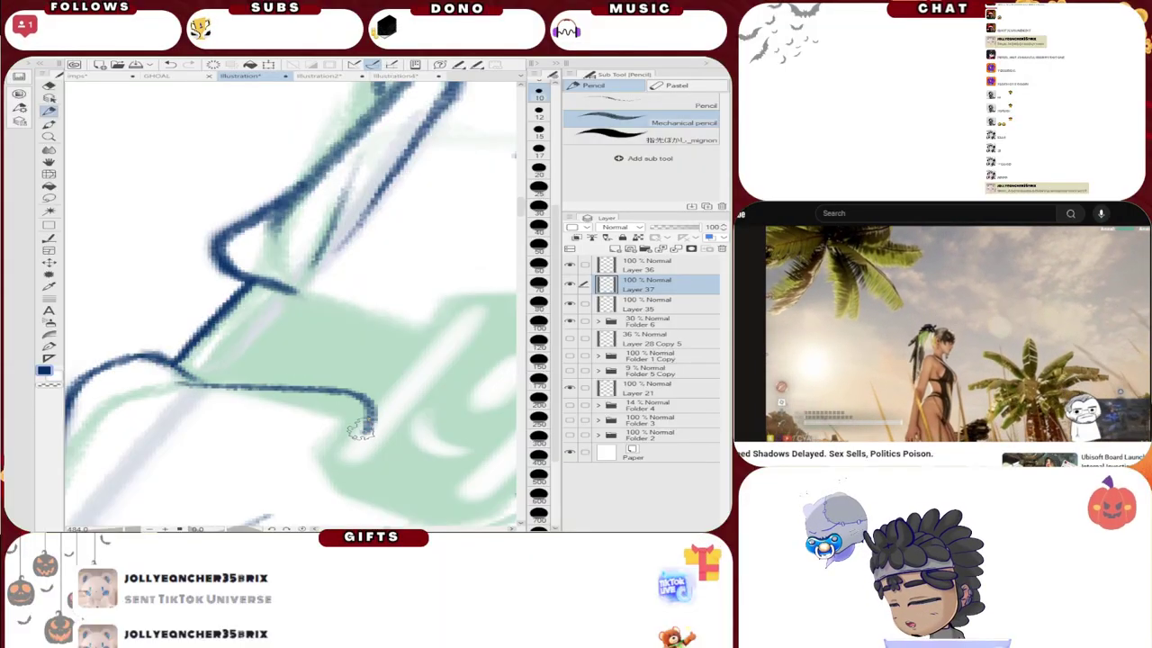
pyautogui.hotkey('ctrl', 'z')
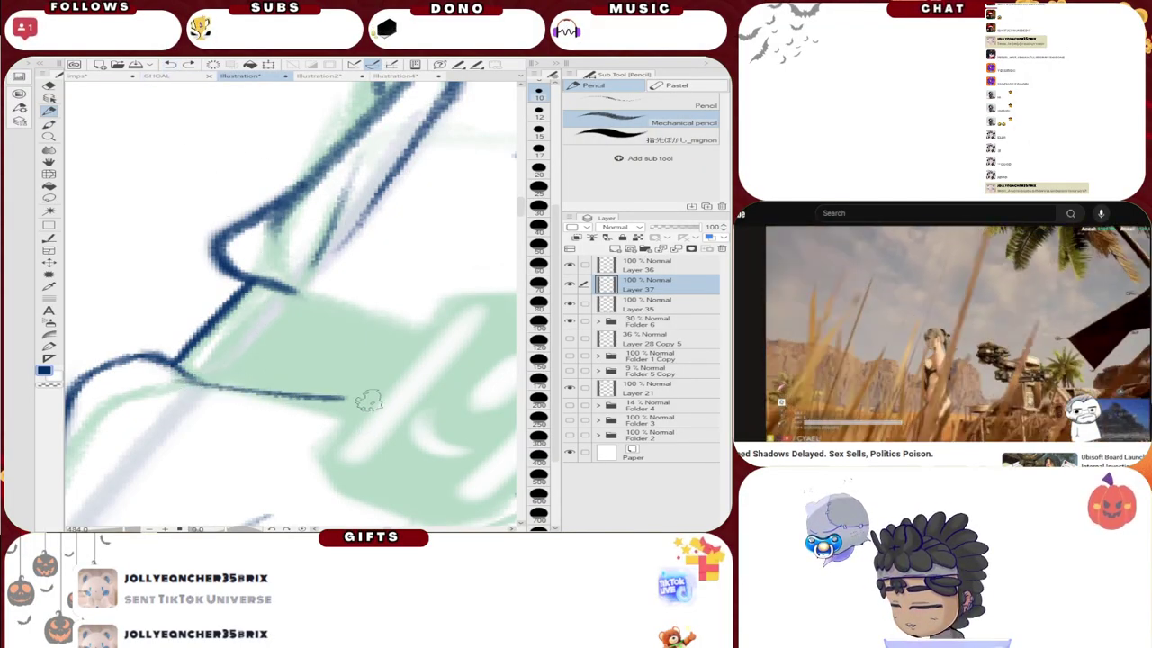
pyautogui.hotkey('ctrl', 'z')
pyautogui.moveTo(169, 367)
pyautogui.mouseDown()
pyautogui.moveTo(334, 404)
pyautogui.moveTo(346, 433)
pyautogui.mouseUp()
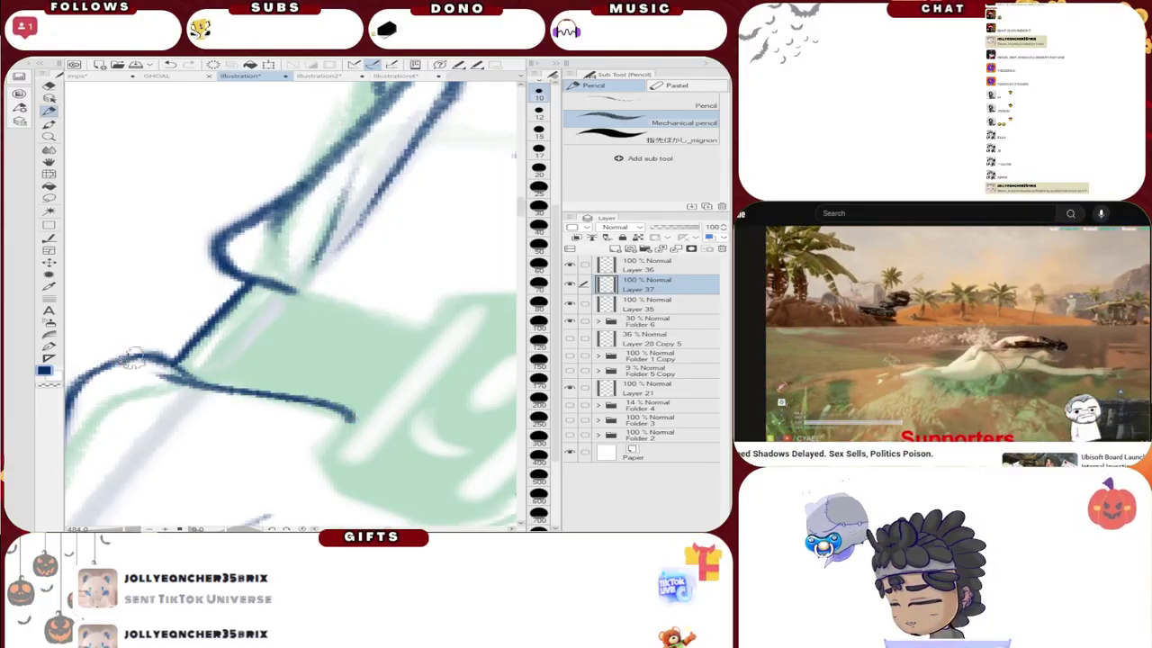
pyautogui.scroll(-10, 133, 358)
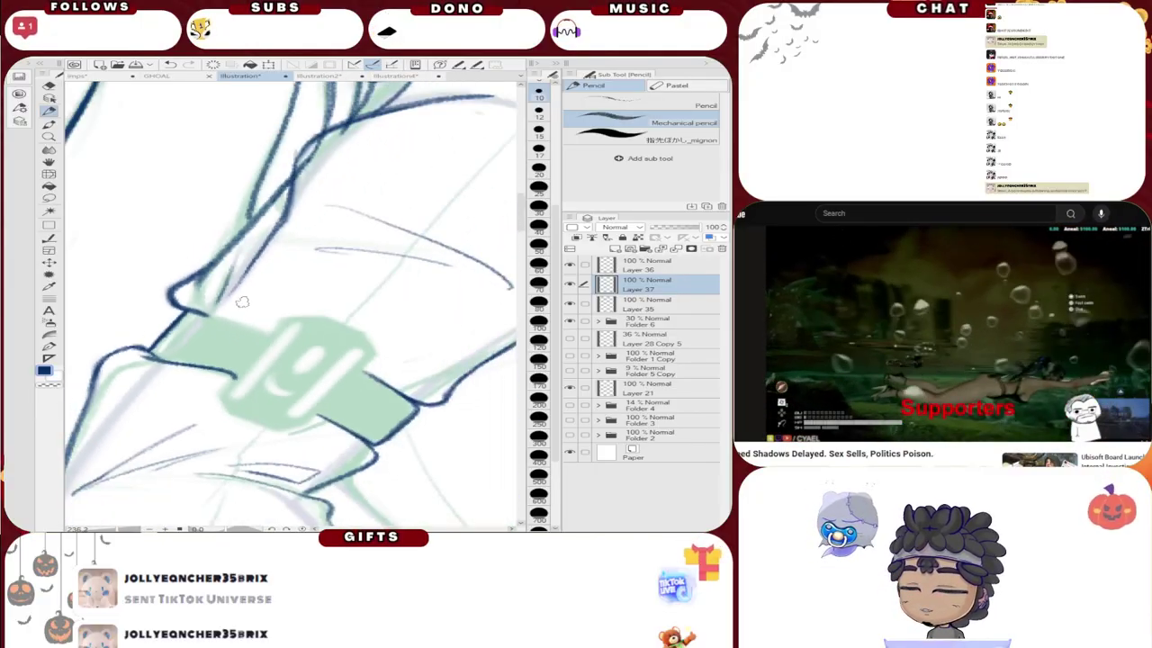
# Step: Ink the armband's upper edge as a curved line from the outer sleeve bulge to the top of the badge
pyautogui.scroll(11, 265, 321)
pyautogui.moveTo(110, 295)
pyautogui.mouseDown()
pyautogui.moveTo(209, 349)
pyautogui.moveTo(306, 362)
pyautogui.mouseUp()
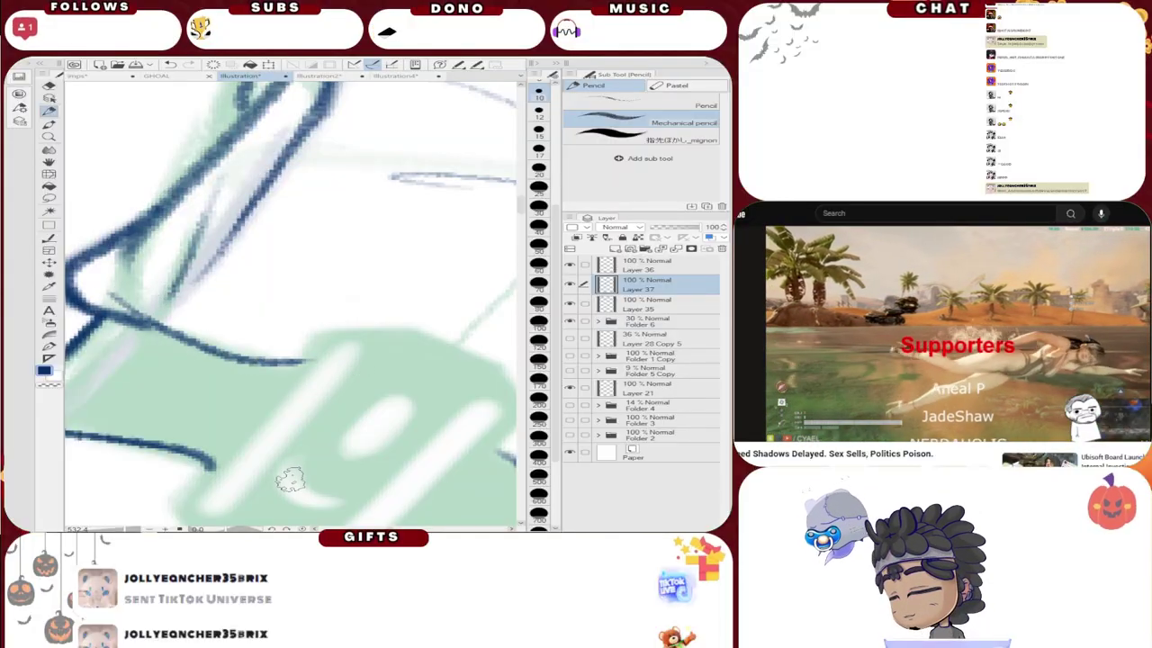
pyautogui.scroll(-5, 288, 479)
# Step: Strengthen the end of the armband's inner upper edge and ink the badge's adjoining side up around its rounded corner
pyautogui.scroll(5, 306, 426)
pyautogui.scroll(5, 306, 426)
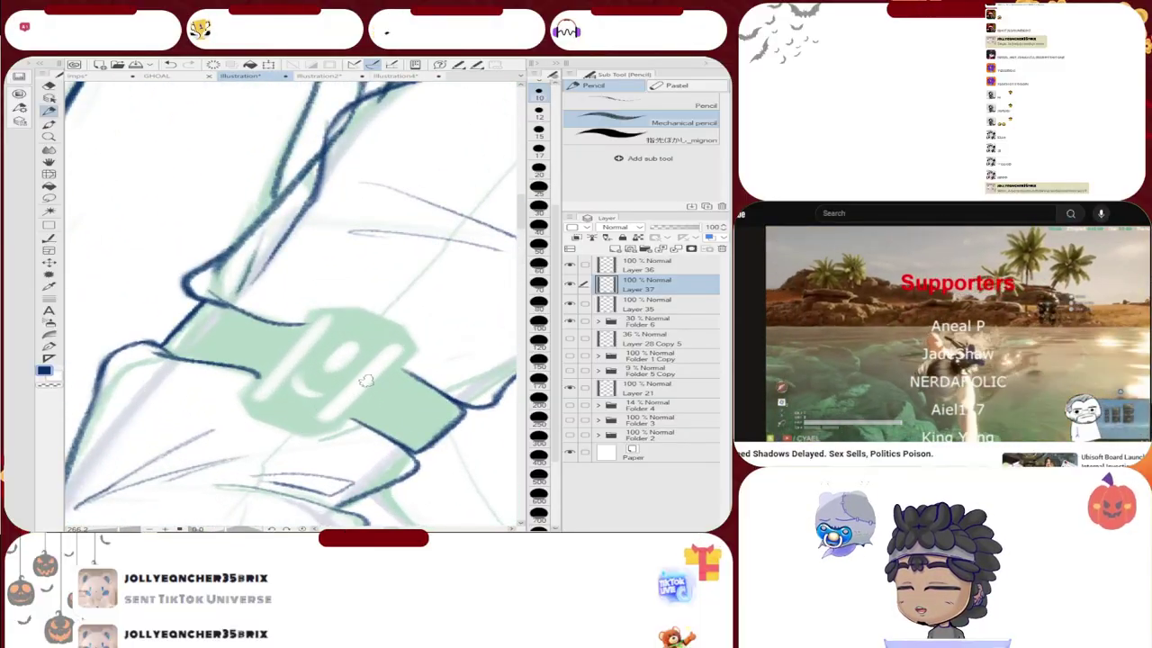
pyautogui.scroll(2, 451, 367)
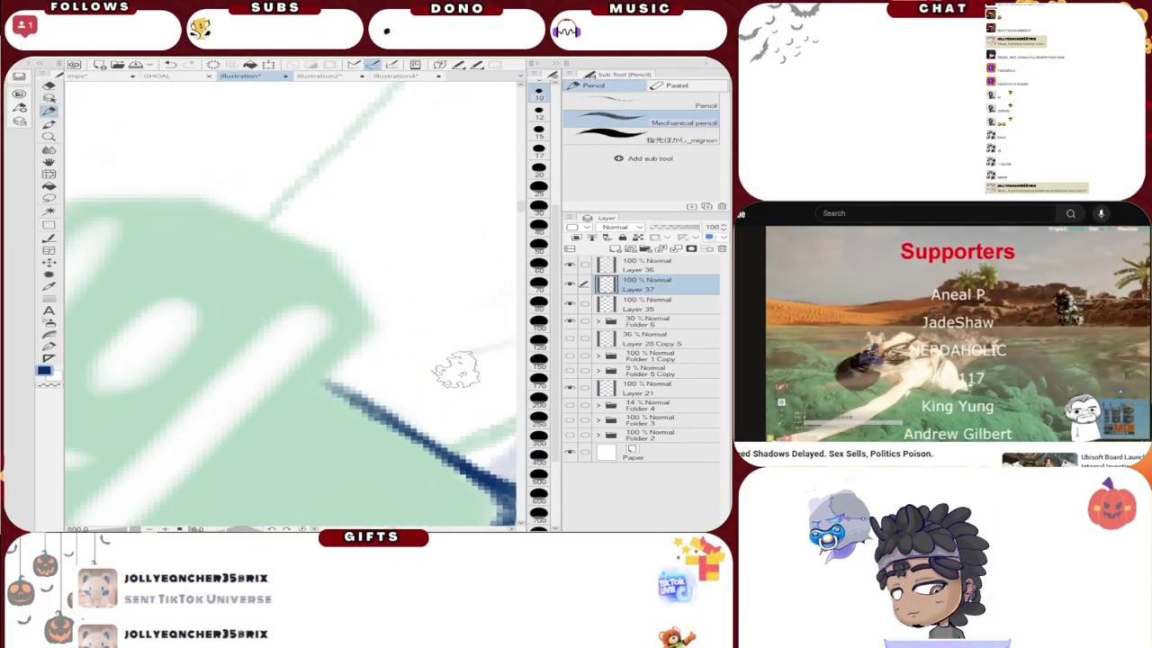
pyautogui.moveTo(344, 400); pyautogui.dragTo(443, 450)
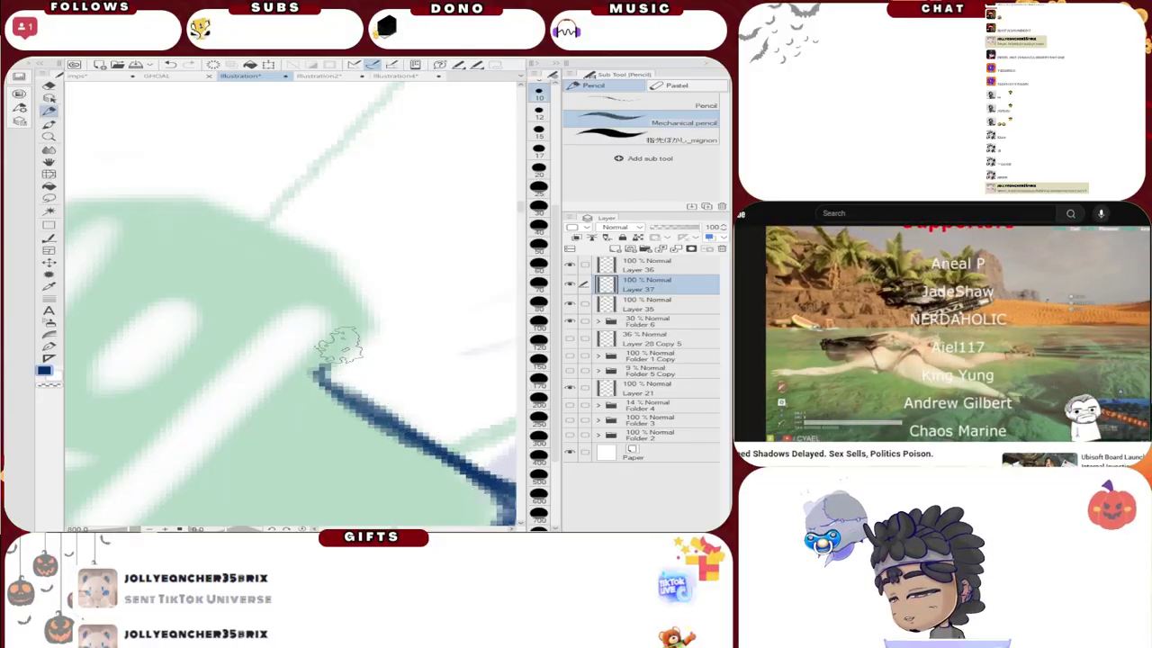
pyautogui.moveTo(322, 369)
pyautogui.mouseDown()
pyautogui.moveTo(365, 305)
pyautogui.moveTo(334, 260)
pyautogui.moveTo(349, 332)
pyautogui.moveTo(320, 378)
pyautogui.moveTo(360, 306)
pyautogui.mouseUp()
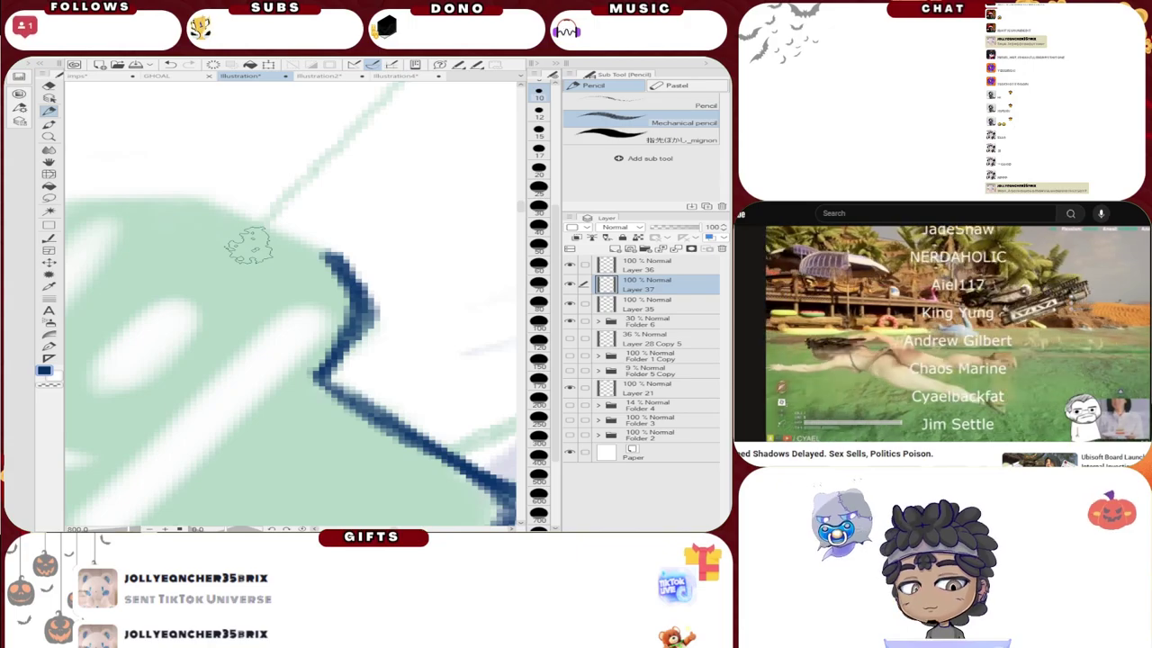
pyautogui.scroll(-10, 250, 245)
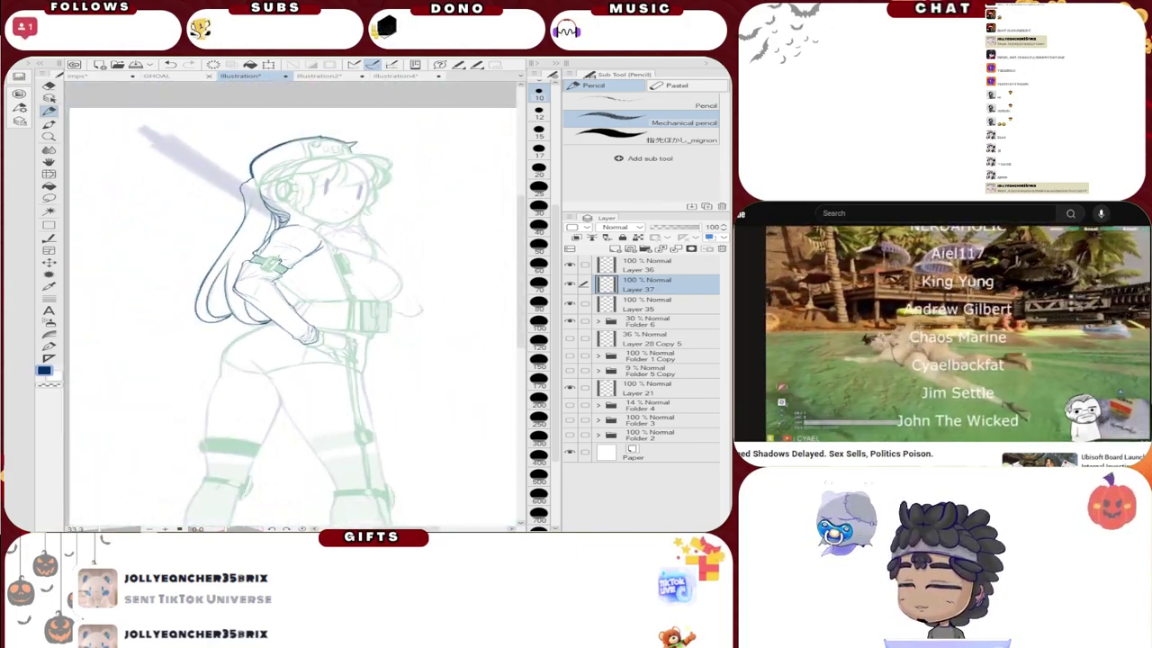
# Step: Try a heavier curve under the inner sleeve bulge above the armband and a short fold line rising from the armband
pyautogui.scroll(10, 303, 268)
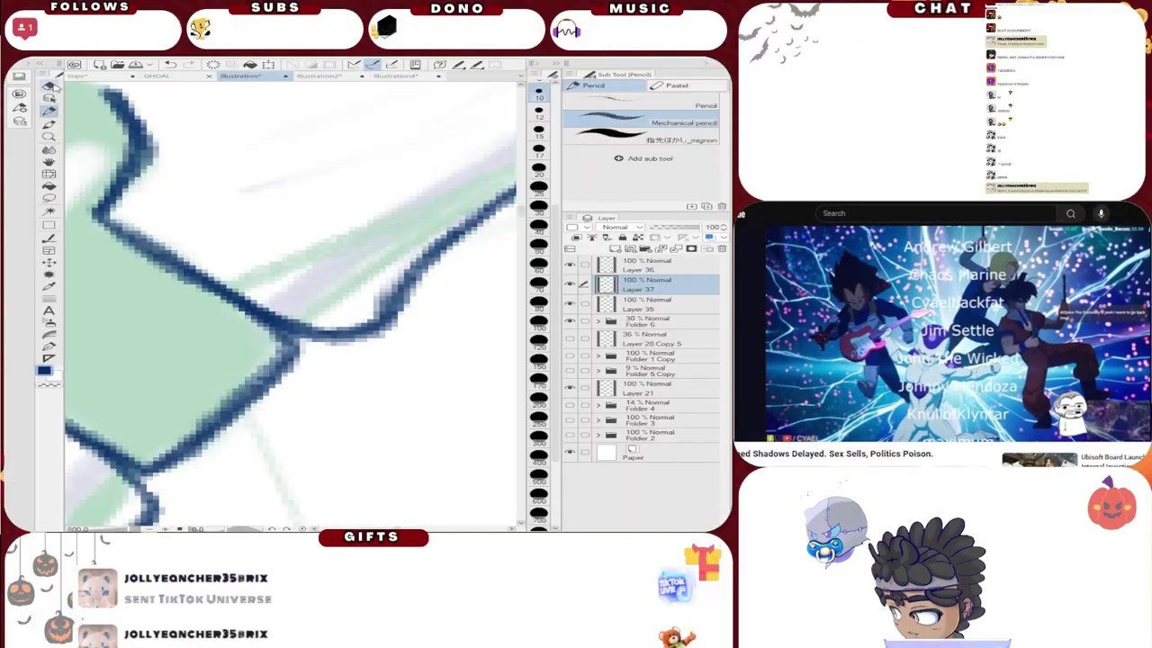
pyautogui.click(50, 86)
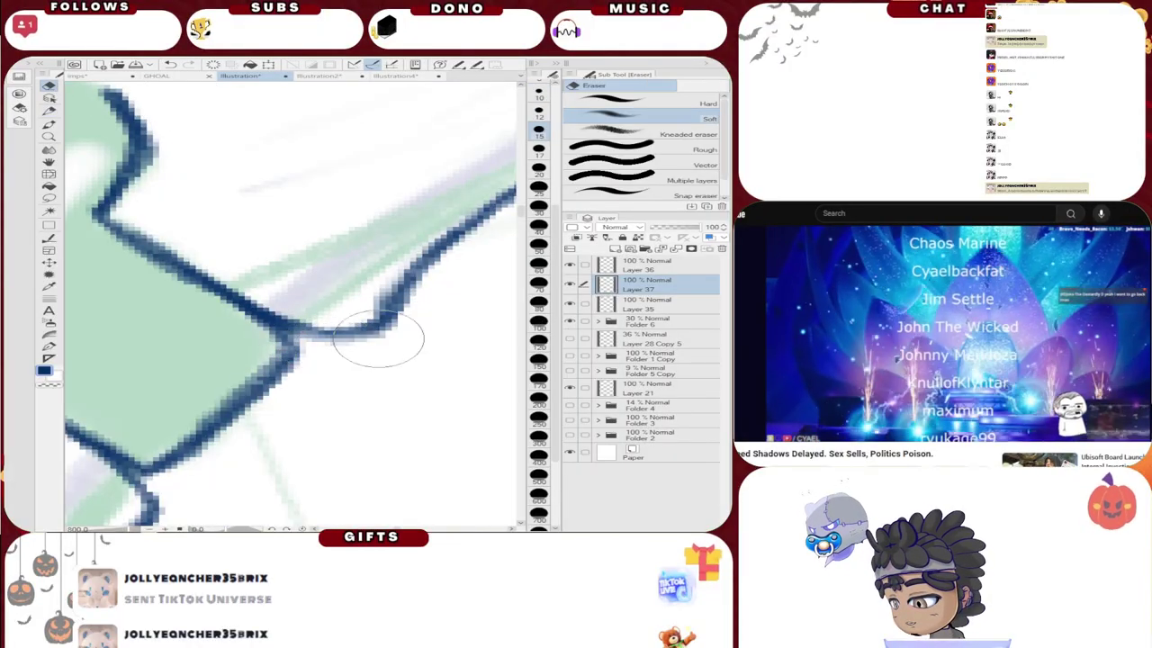
pyautogui.click(49, 110)
pyautogui.moveTo(283, 329)
pyautogui.mouseDown()
pyautogui.moveTo(329, 342)
pyautogui.moveTo(389, 319)
pyautogui.mouseUp()
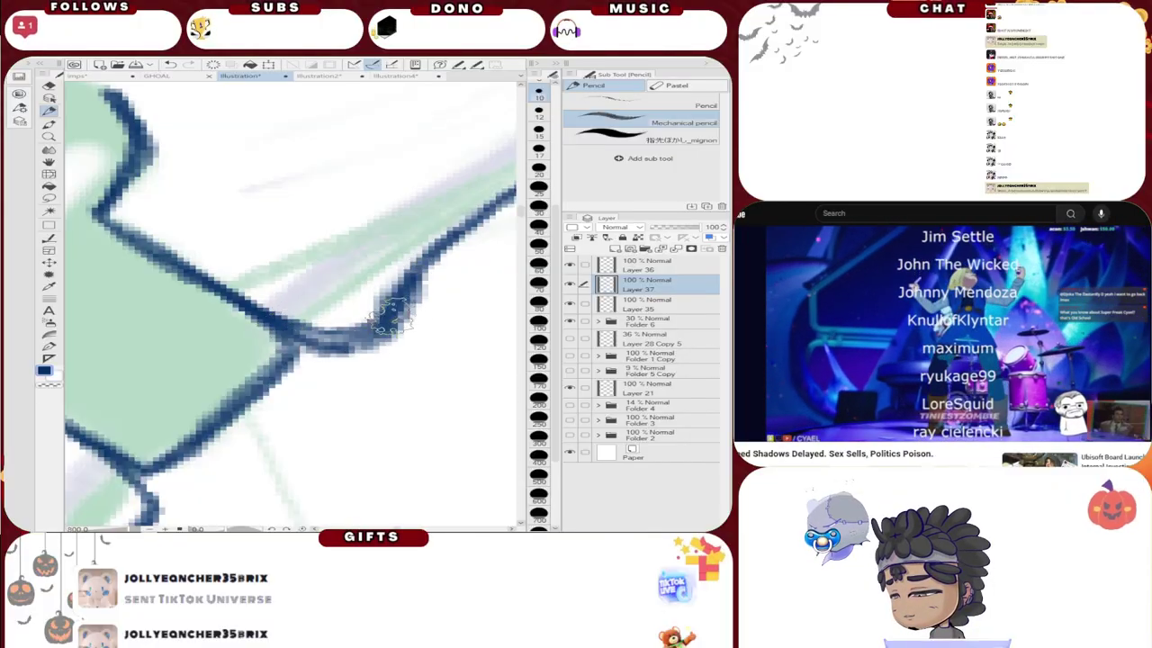
pyautogui.moveTo(178, 247); pyautogui.dragTo(299, 146)
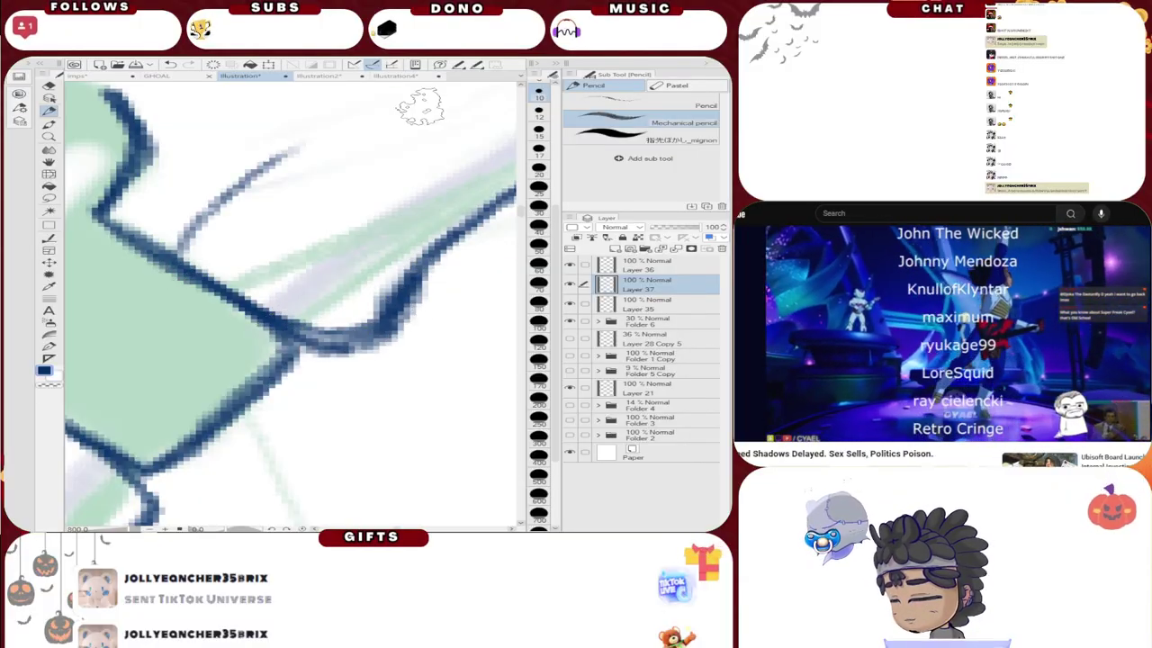
pyautogui.scroll(-7, 391, 200)
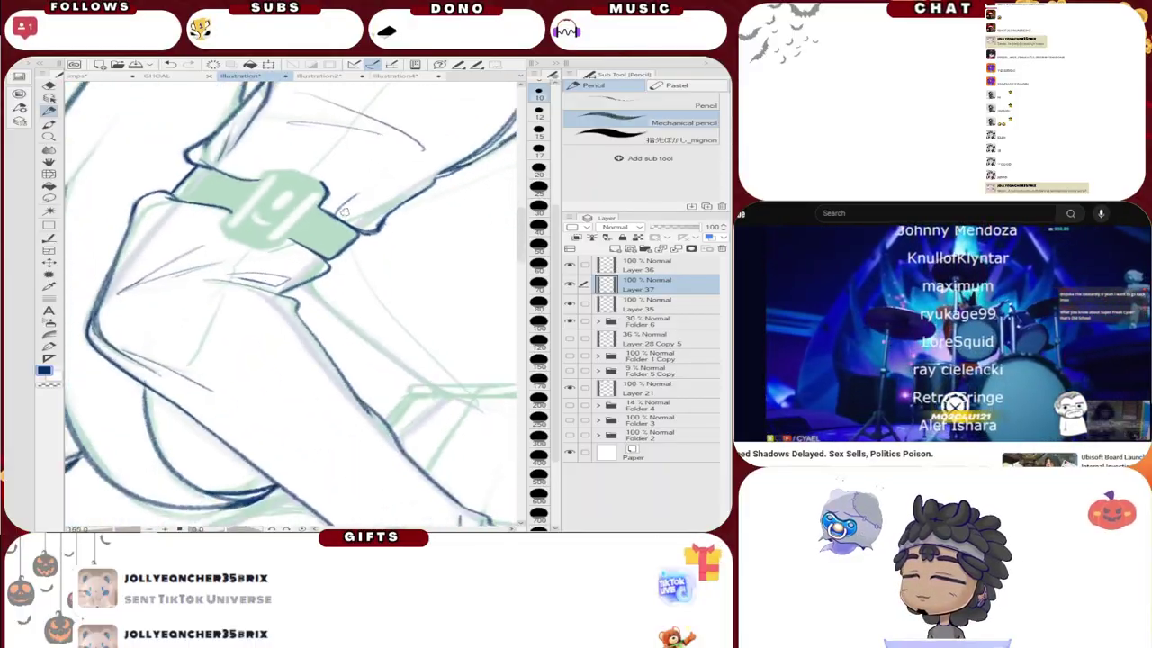
pyautogui.click(170, 65)
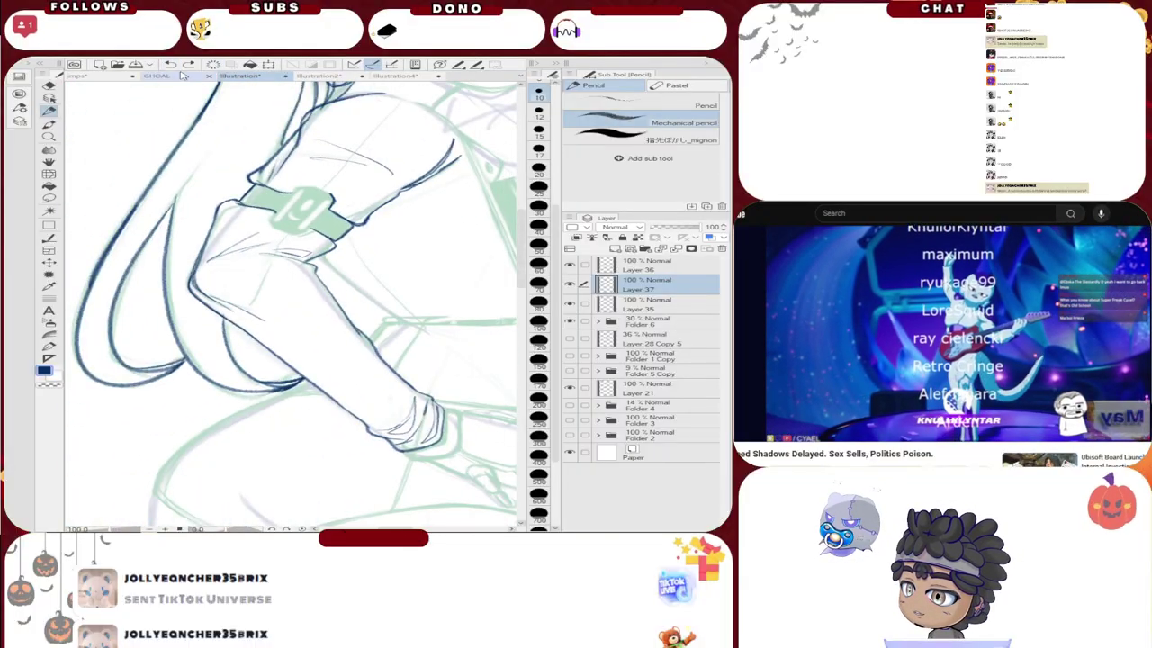
# Step: Erase the inner sleeve outline between the armband and the underarm fold with the soft eraser
pyautogui.scroll(-4, 409, 202)
pyautogui.scroll(3, 419, 203)
pyautogui.scroll(6, 424, 208)
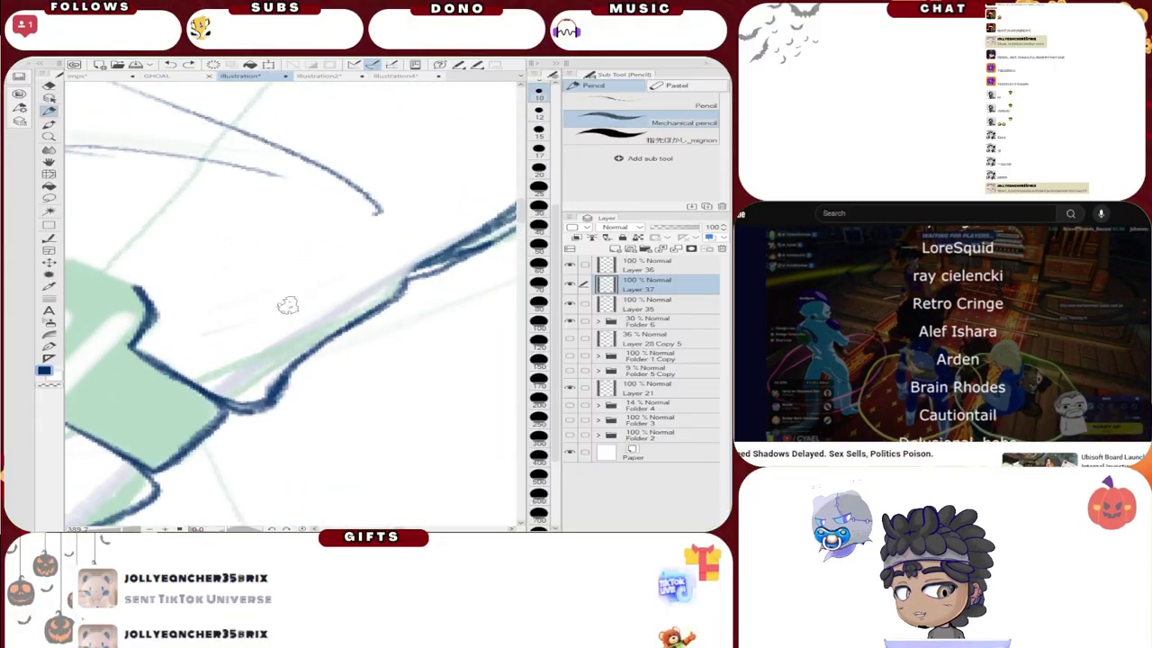
pyautogui.click(50, 94)
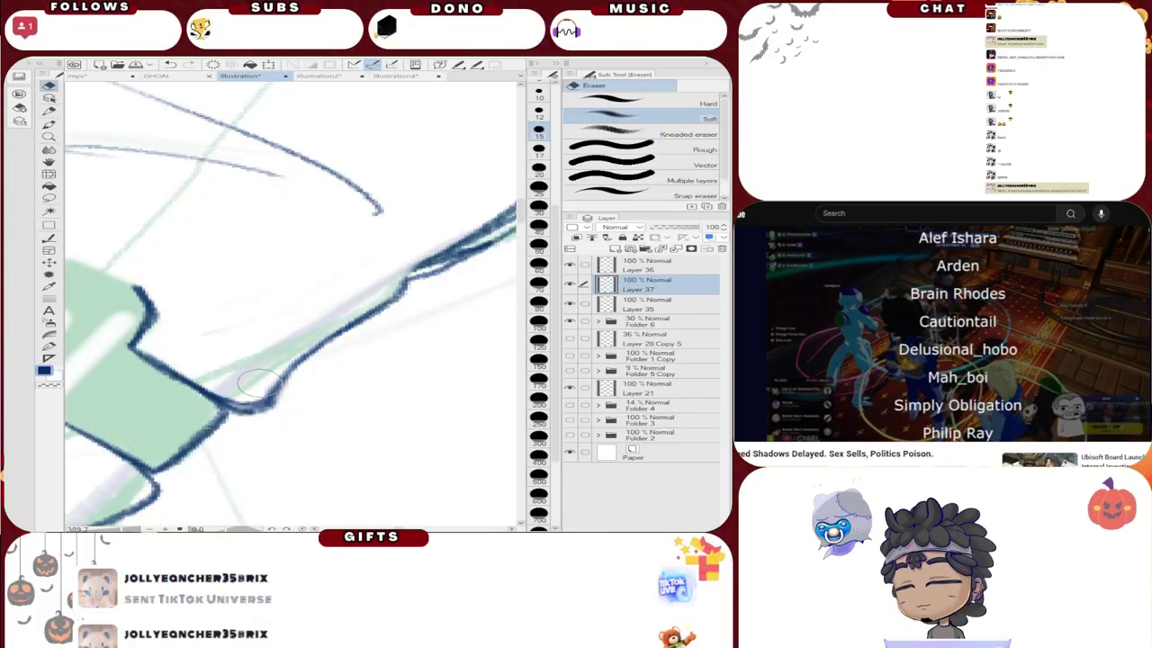
pyautogui.scroll(-7, 260, 244)
pyautogui.scroll(5, 279, 257)
pyautogui.moveTo(72, 320); pyautogui.dragTo(190, 292)
pyautogui.scroll(-3, 190, 290)
pyautogui.scroll(5, 407, 243)
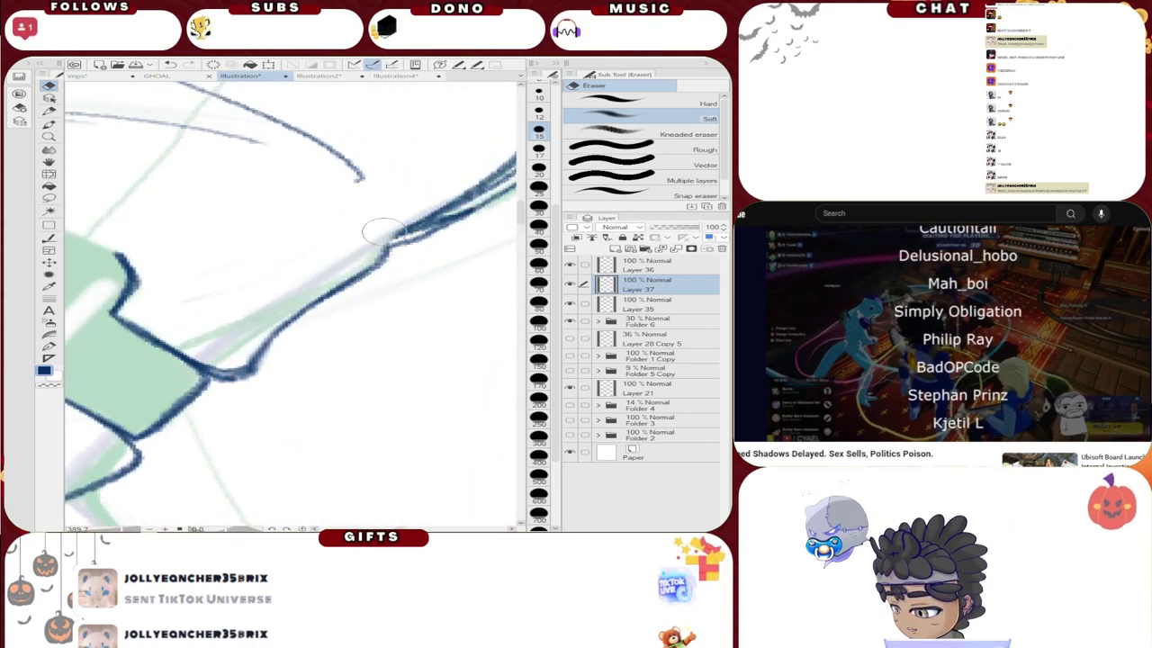
pyautogui.moveTo(385, 248)
pyautogui.mouseDown()
pyautogui.moveTo(295, 317)
pyautogui.moveTo(338, 283)
pyautogui.moveTo(268, 366)
pyautogui.mouseUp()
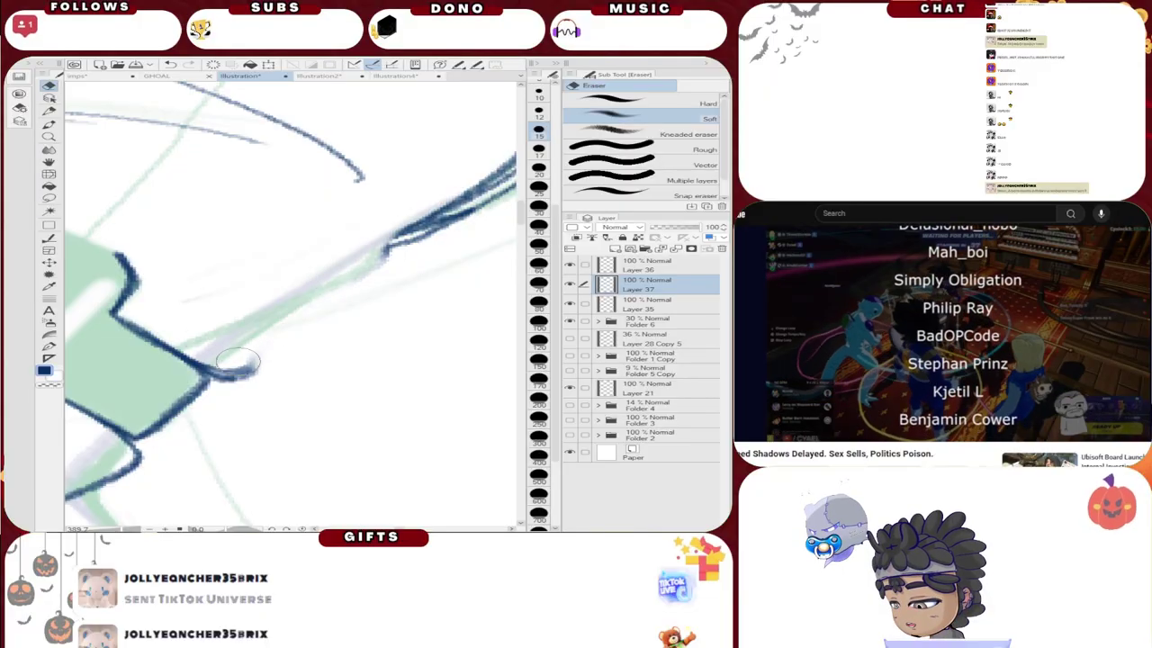
# Step: Re-ink the inner sleeve outline from the underarm fold down to the armband as a fuller curve, undoing unsatisfactory strokes
pyautogui.press('p')
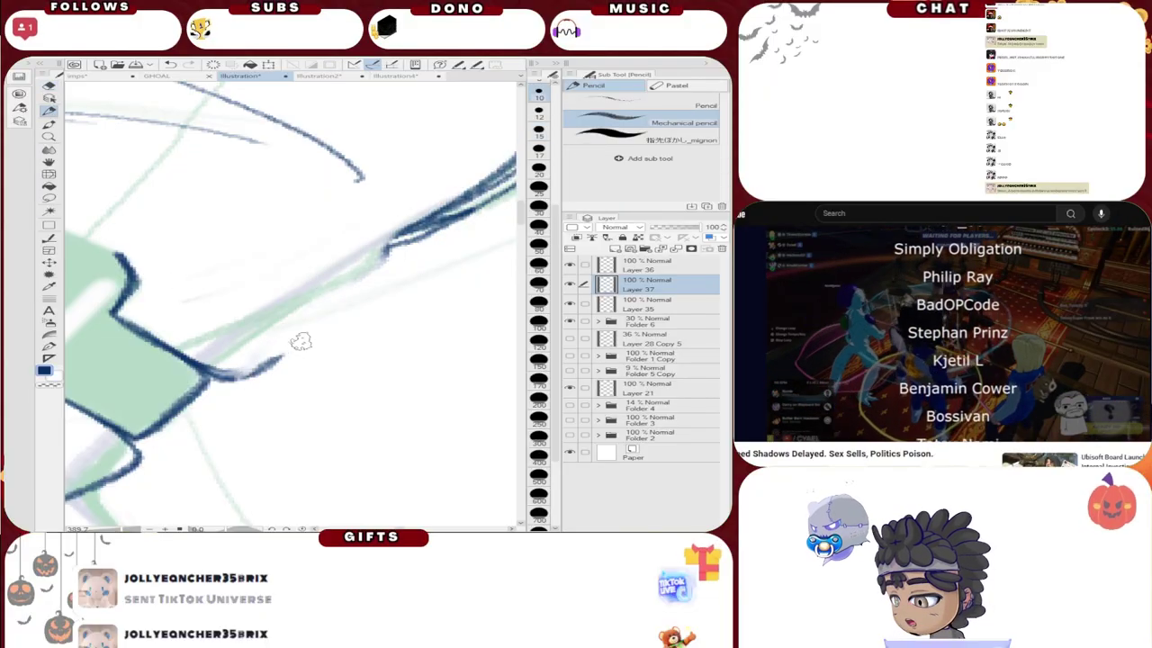
pyautogui.moveTo(384, 259); pyautogui.dragTo(268, 368)
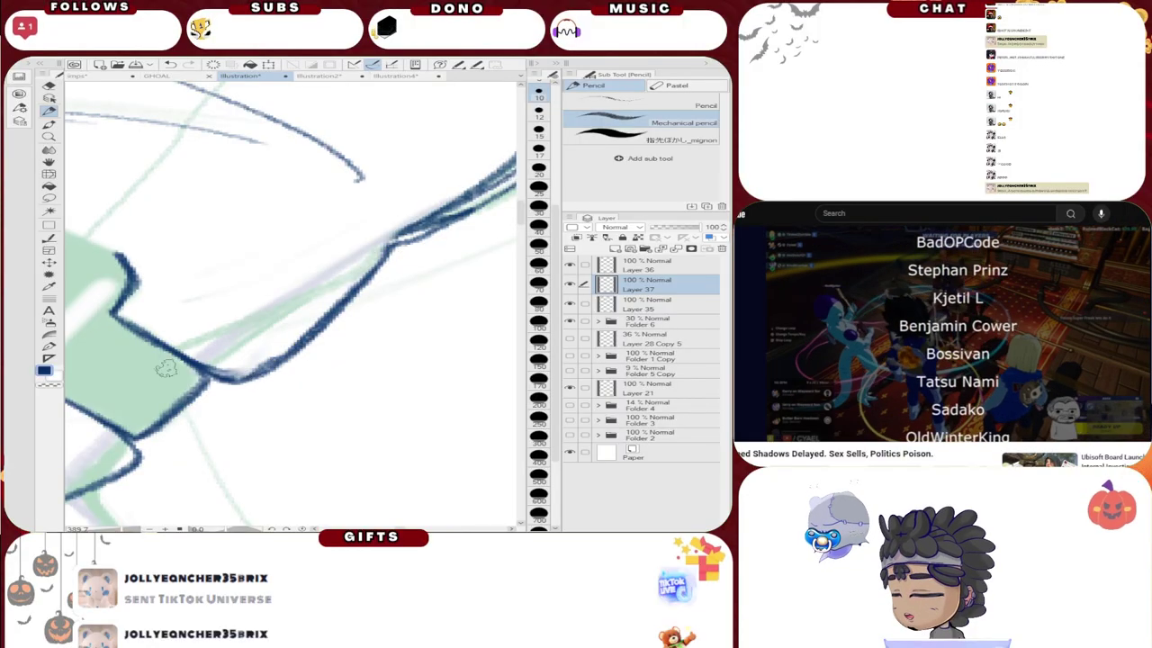
pyautogui.click(170, 65)
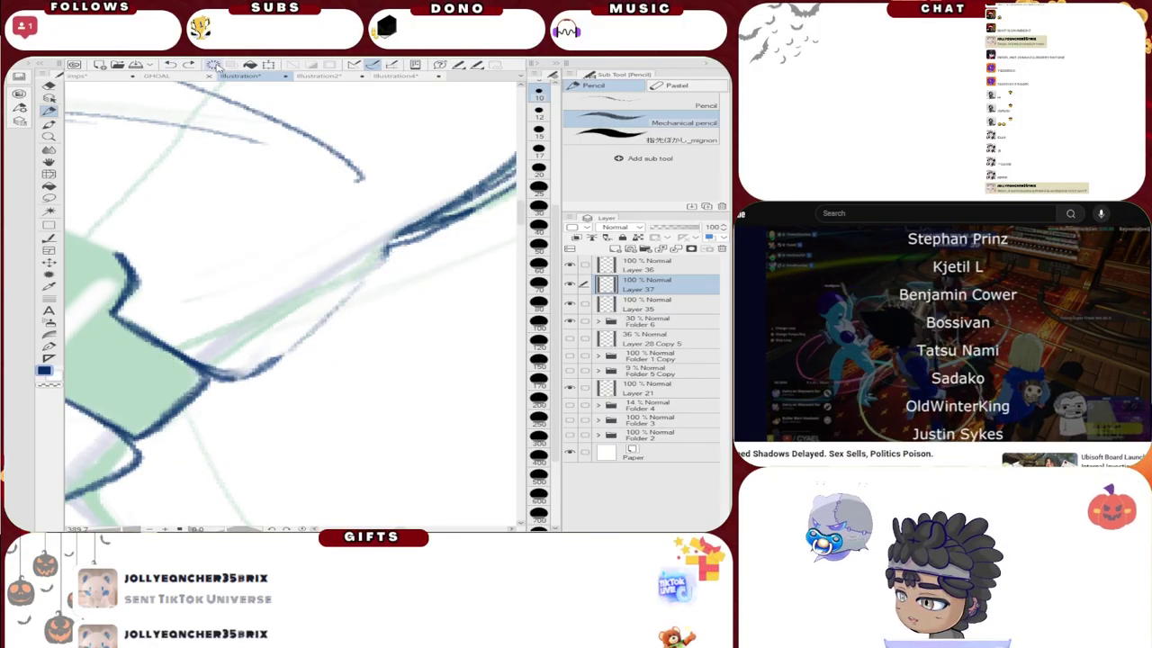
pyautogui.moveTo(389, 256)
pyautogui.mouseDown()
pyautogui.moveTo(343, 303)
pyautogui.moveTo(326, 355)
pyautogui.moveTo(233, 377)
pyautogui.moveTo(289, 357)
pyautogui.moveTo(385, 256)
pyautogui.moveTo(310, 360)
pyautogui.moveTo(225, 381)
pyautogui.moveTo(308, 361)
pyautogui.moveTo(388, 251)
pyautogui.moveTo(293, 364)
pyautogui.moveTo(216, 379)
pyautogui.mouseUp()
pyautogui.click(170, 65)
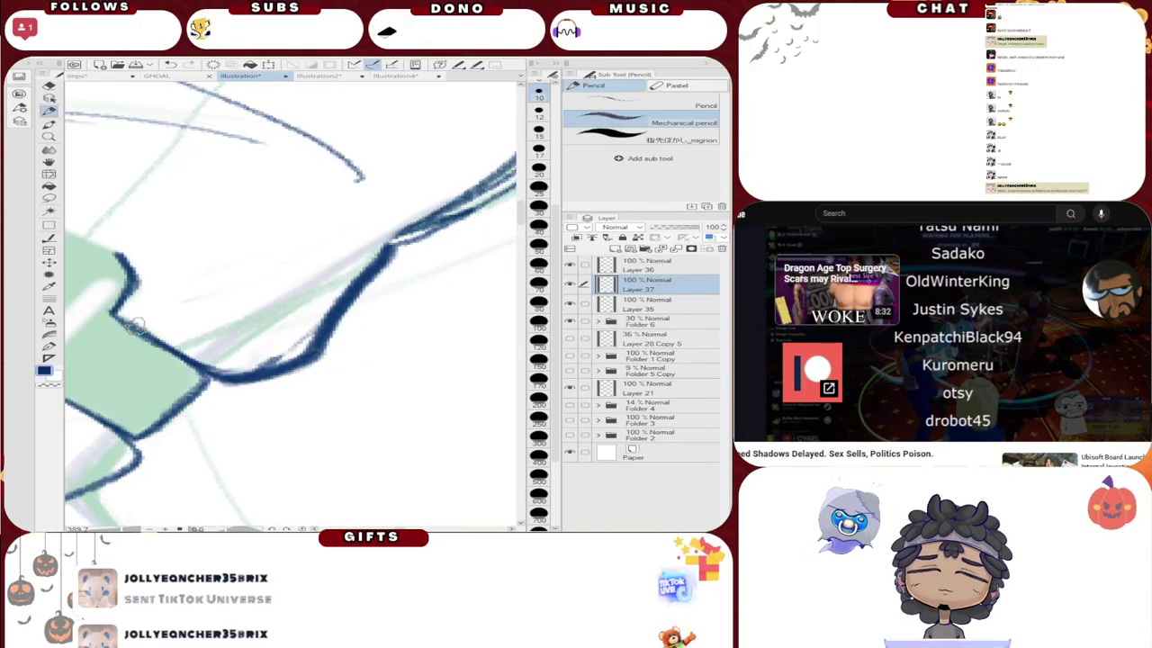
# Step: Thin the re-inked sleeve curve with the soft eraser and ink a smooth join into the underarm fold lines
pyautogui.scroll(-8, 135, 325)
pyautogui.scroll(8, 302, 288)
pyautogui.scroll(4, 302, 205)
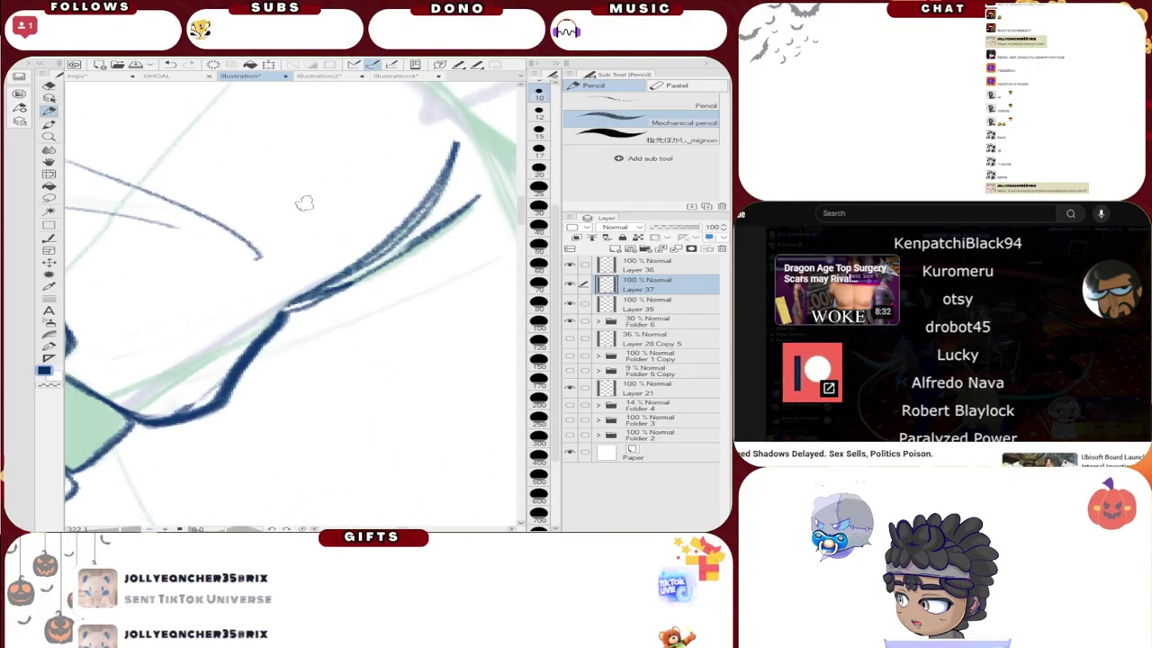
pyautogui.click(49, 85)
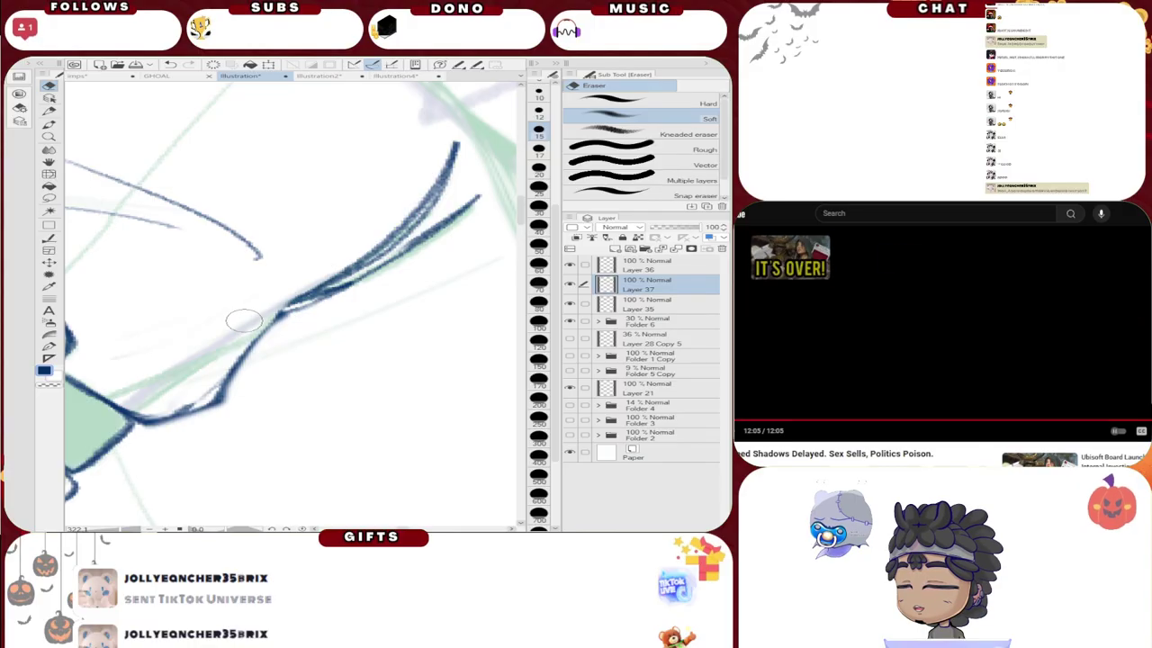
pyautogui.moveTo(265, 334); pyautogui.dragTo(366, 258)
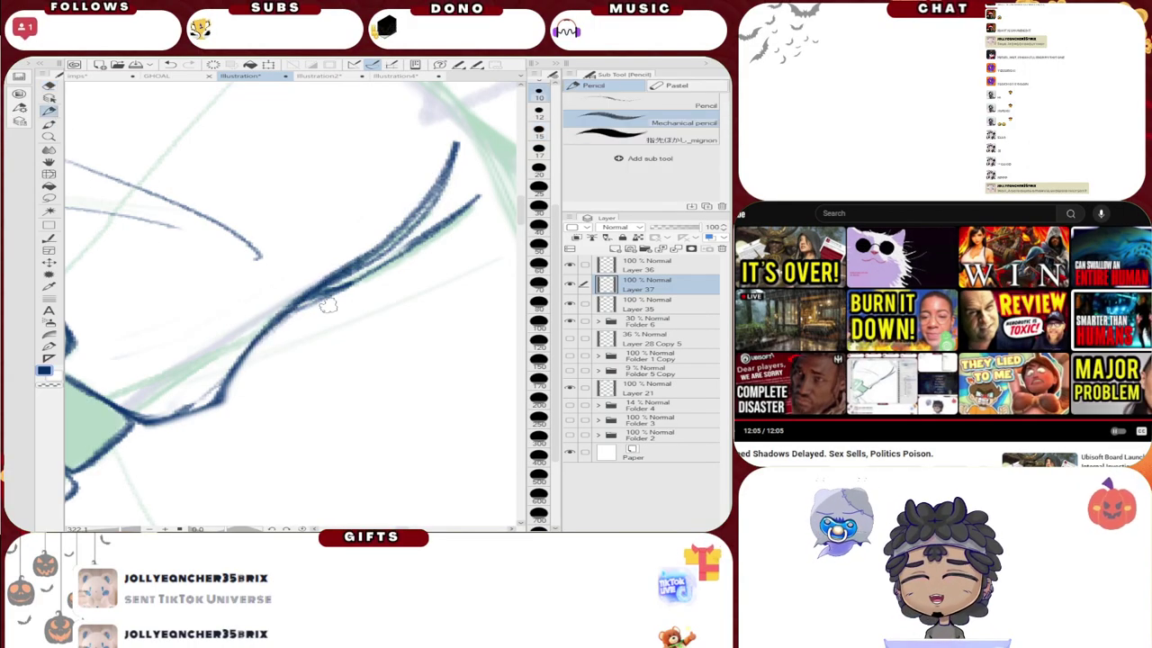
pyautogui.scroll(-10, 328, 305)
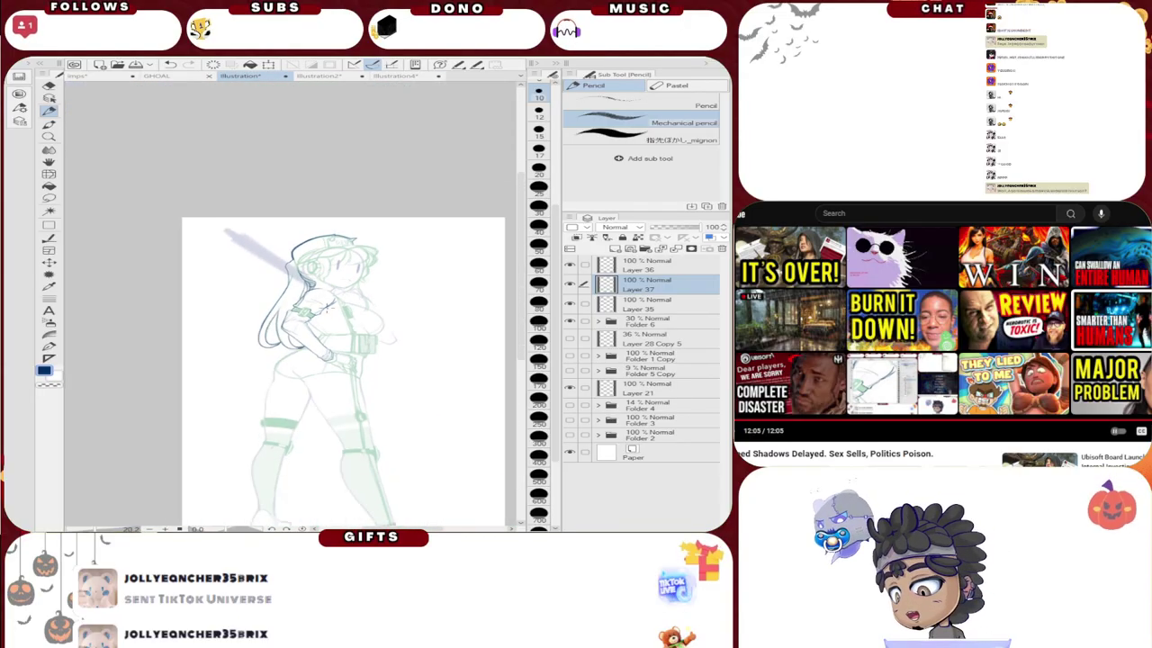
pyautogui.scroll(-1, 330, 306)
pyautogui.scroll(3, 329, 306)
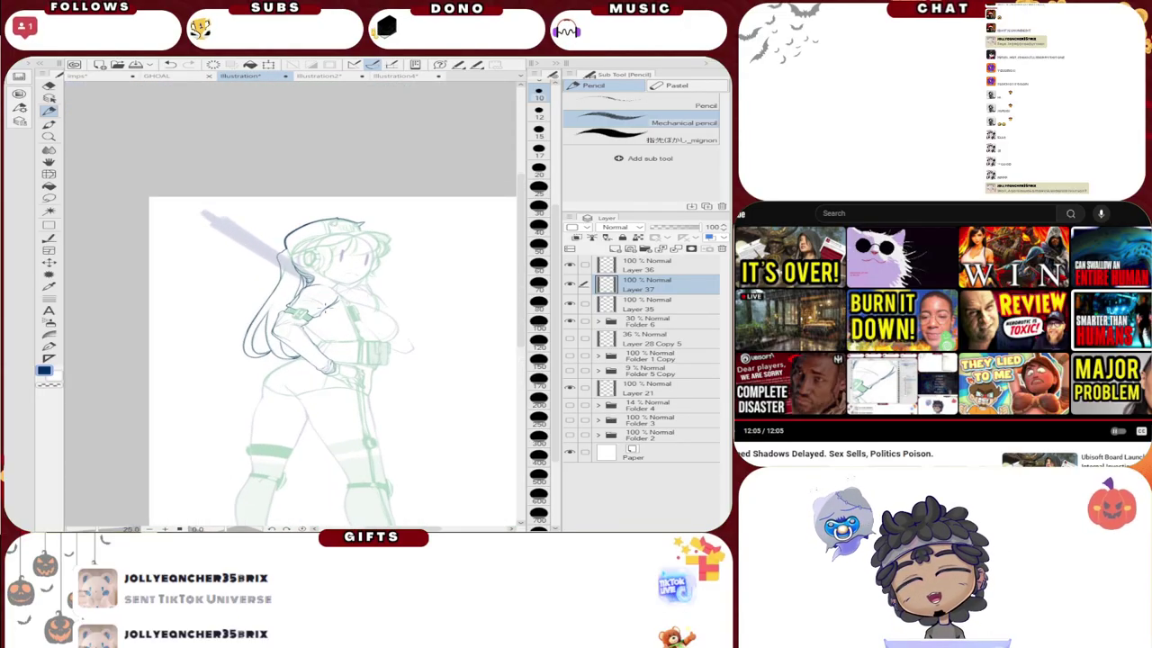